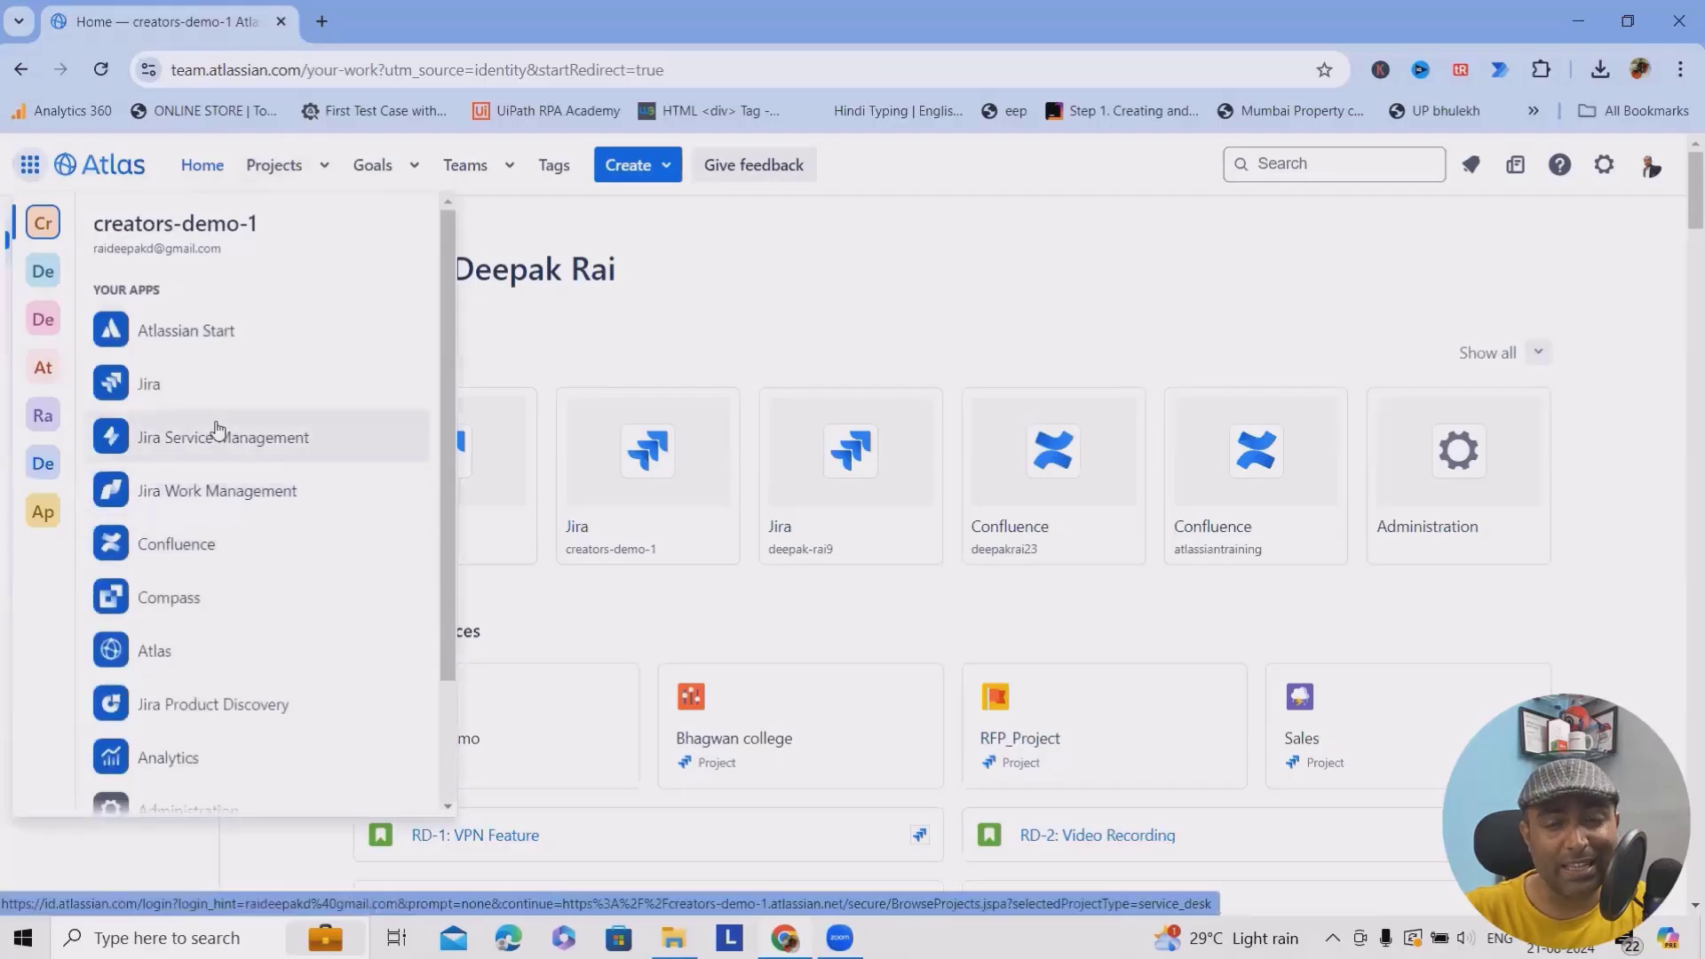
Step: Open Jira for the third site in the site list
click(205, 382)
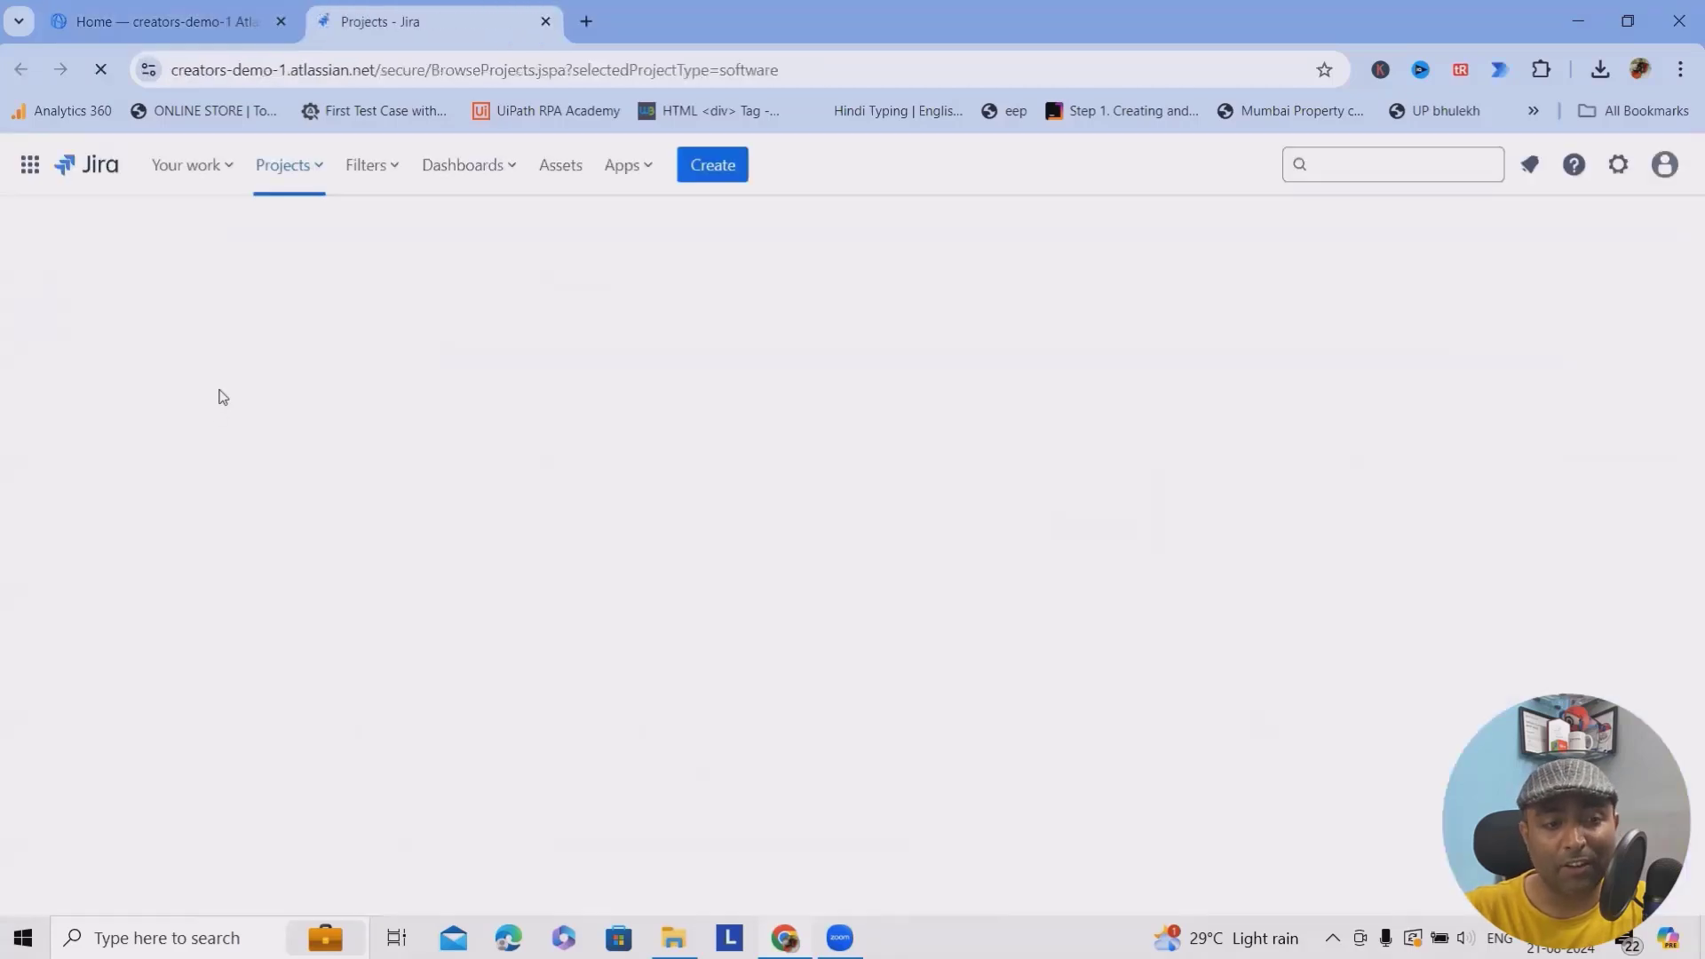
click(546, 21)
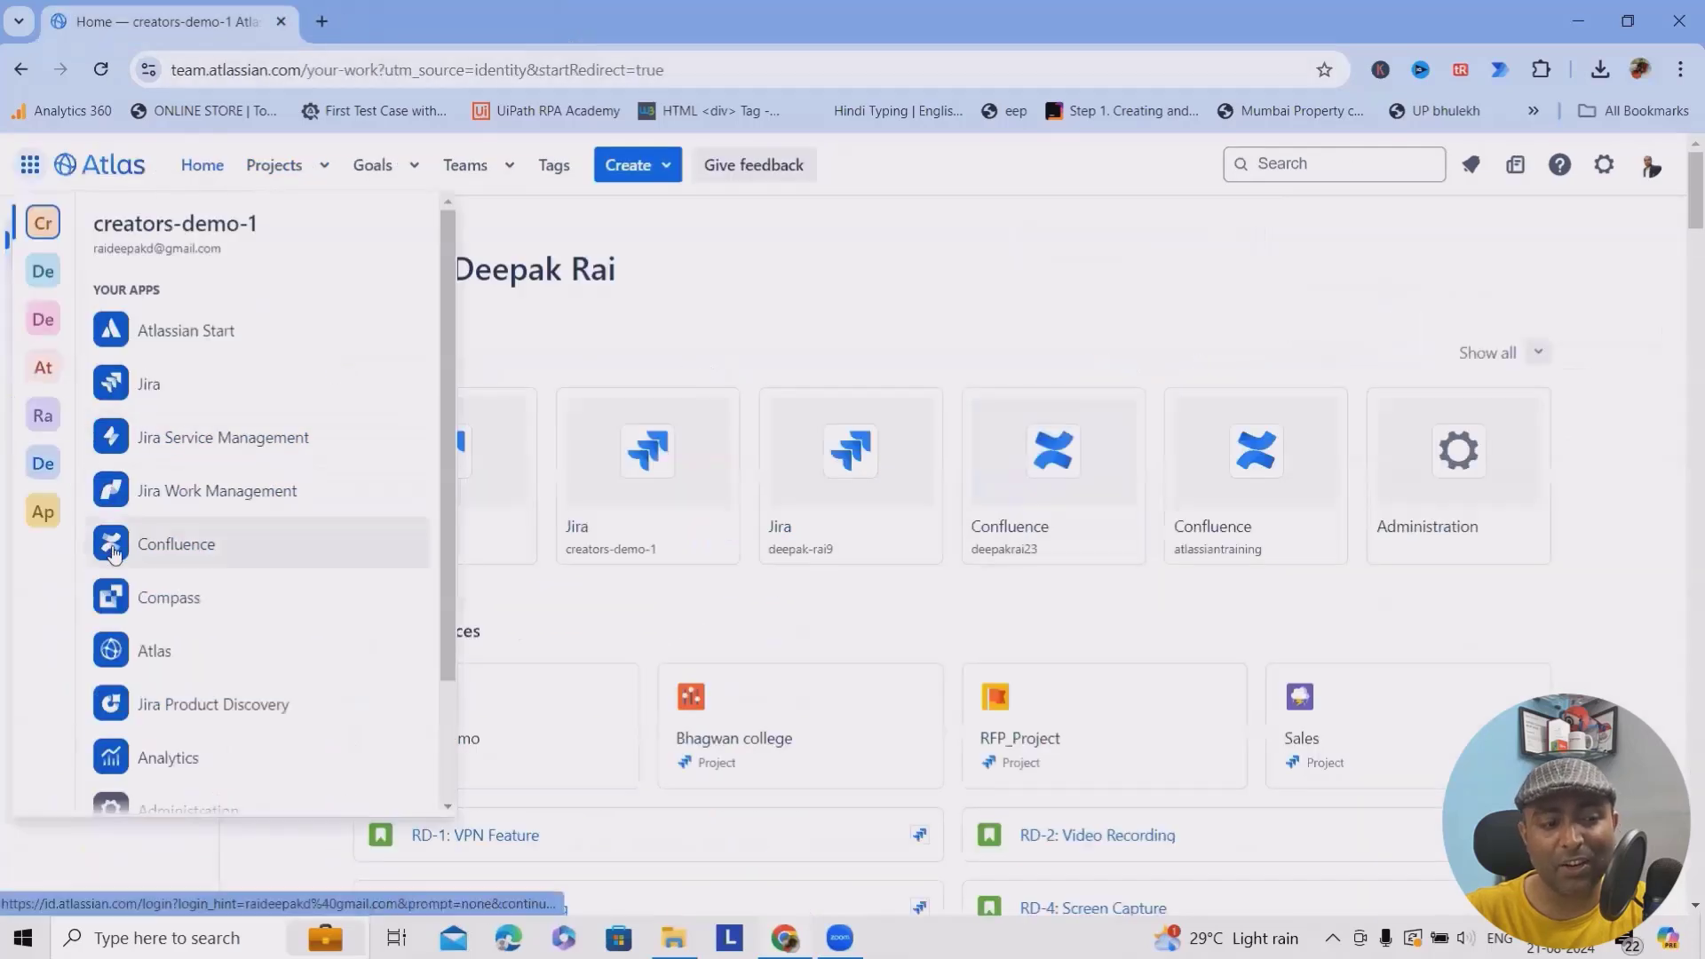
click(43, 271)
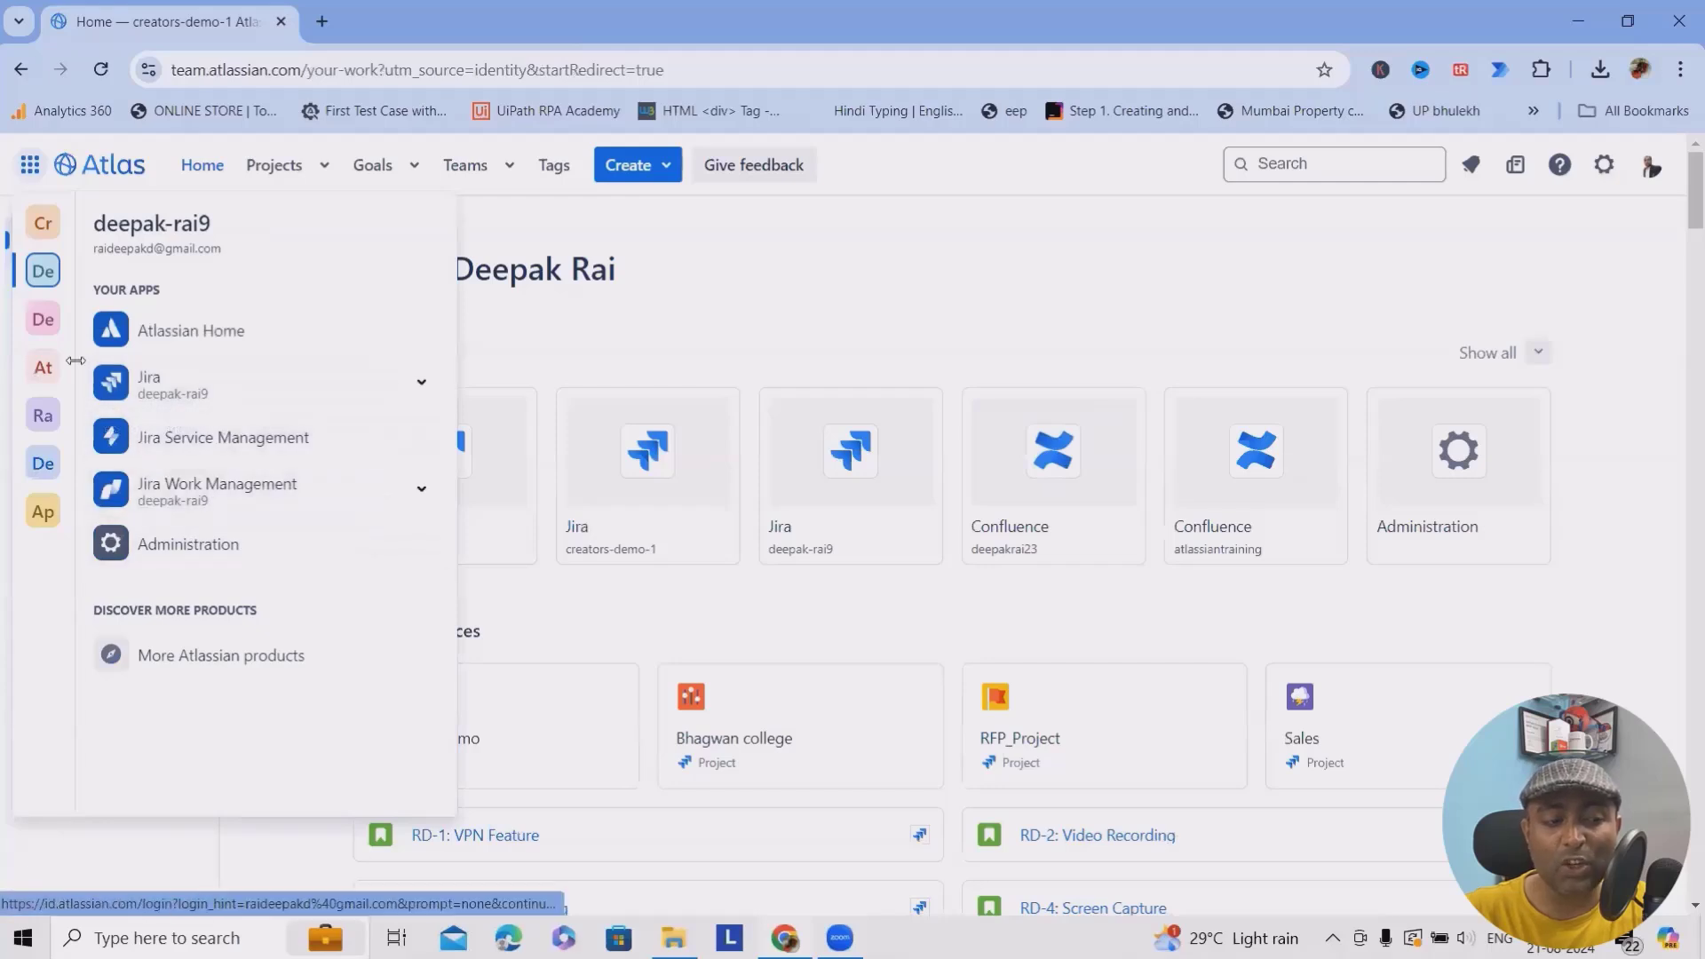
click(42, 319)
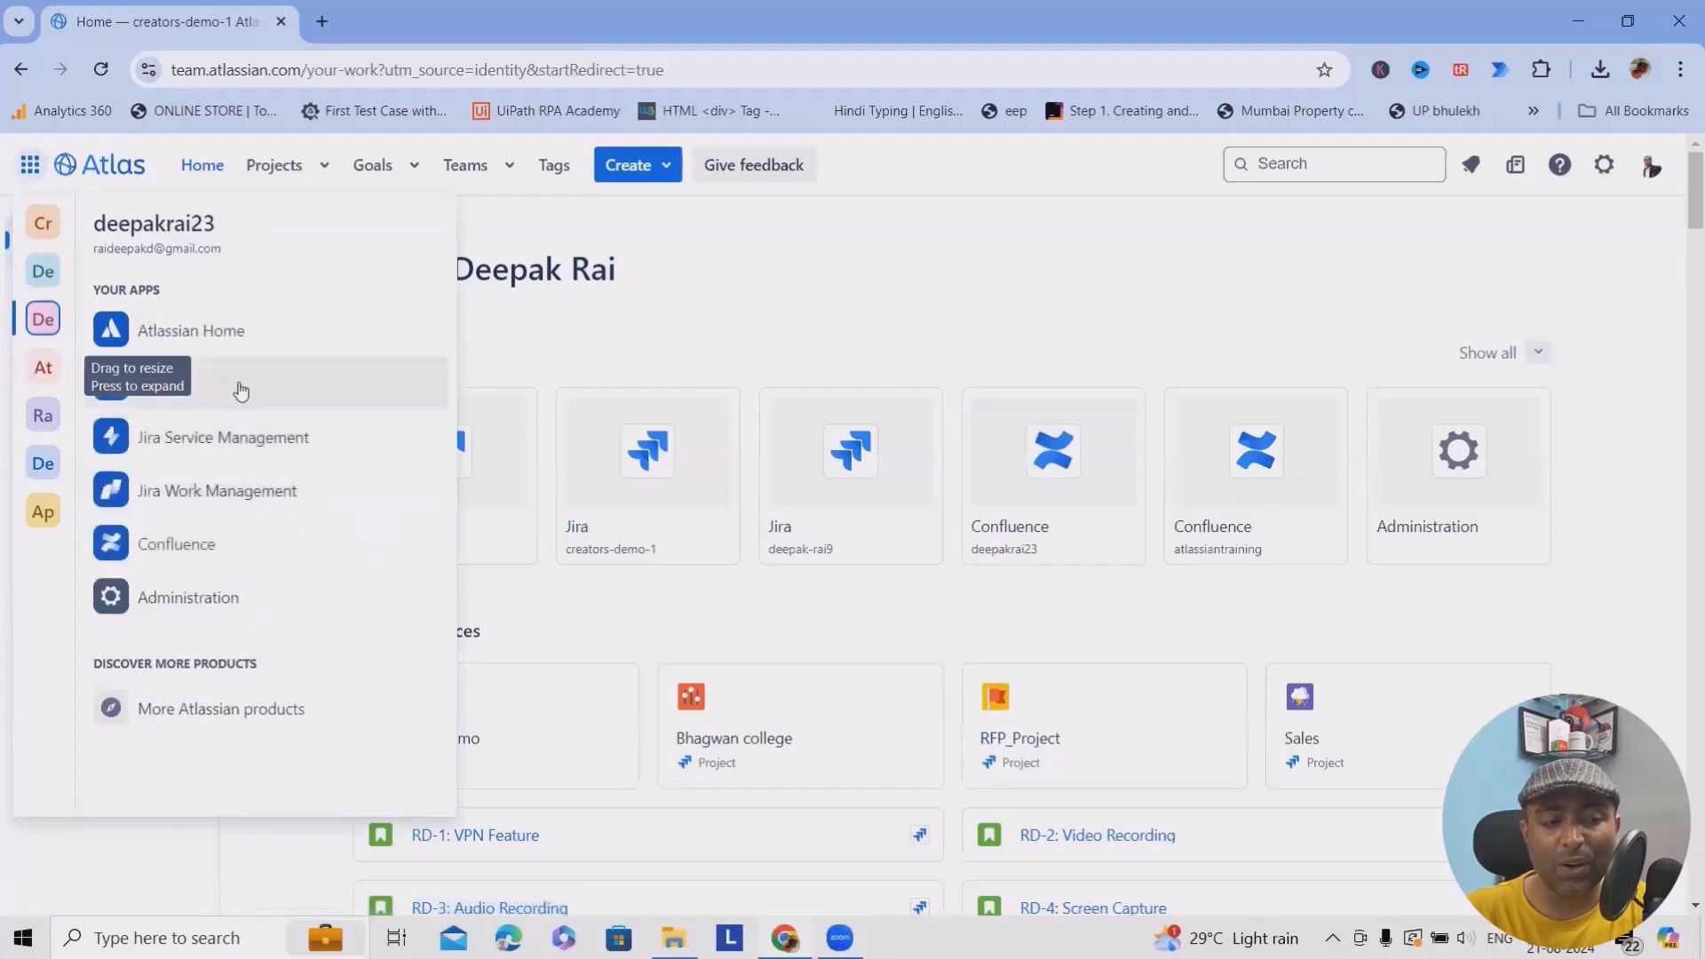
click(239, 390)
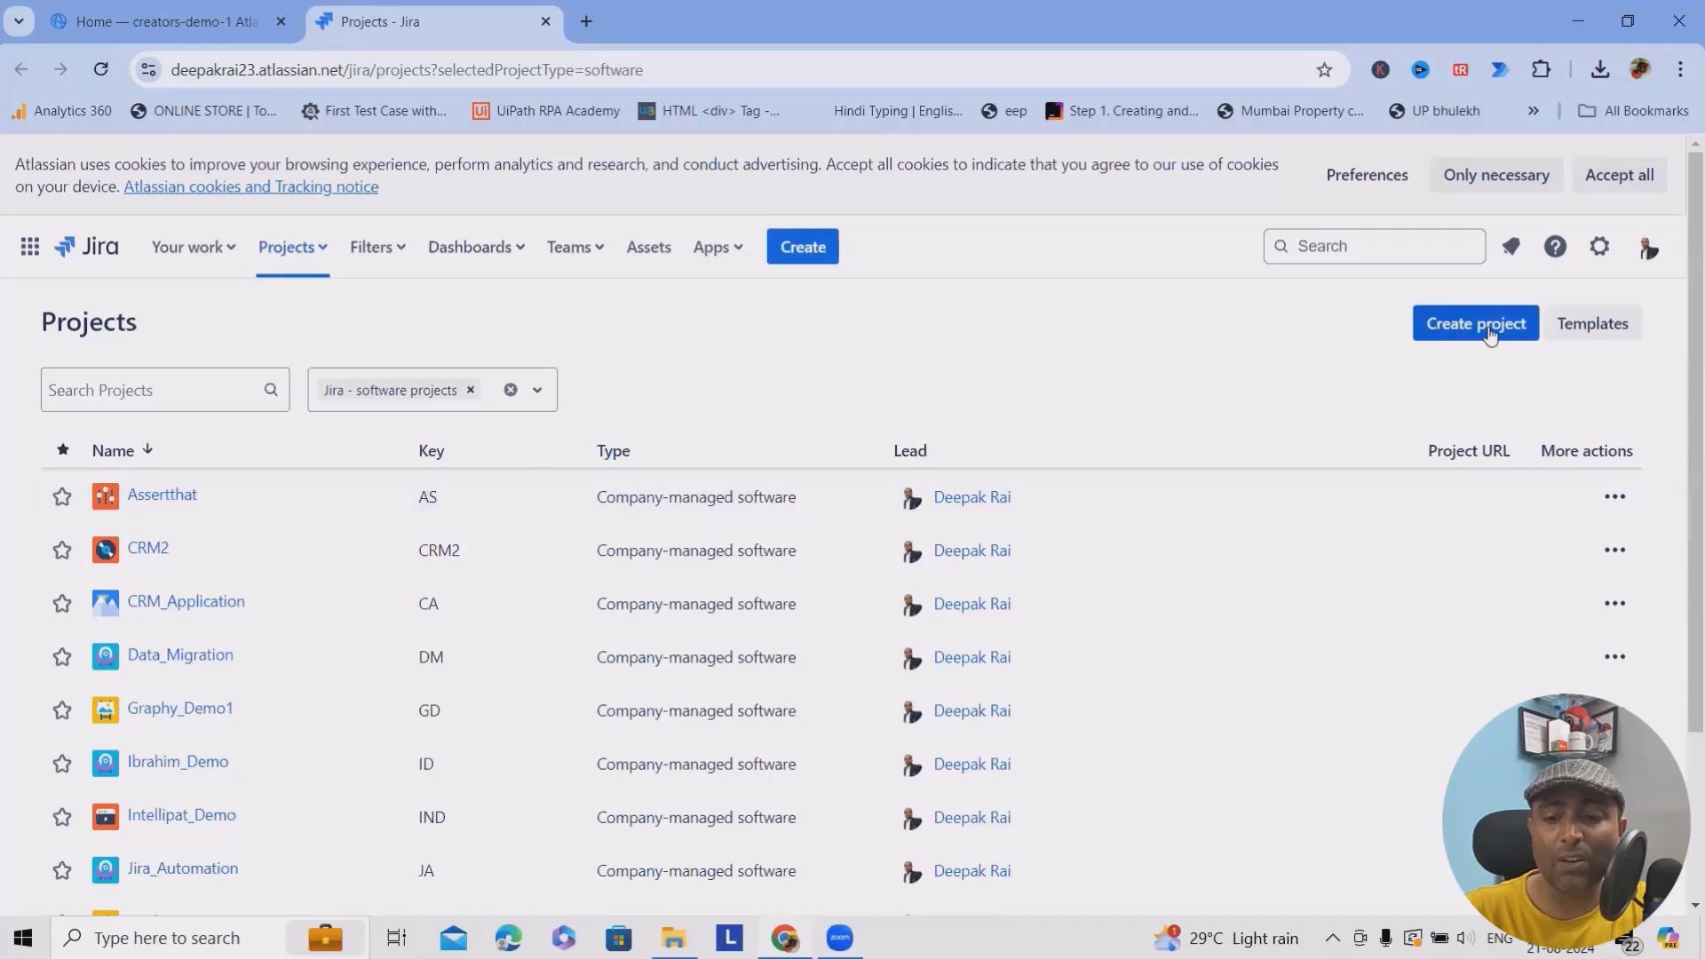
Step: Start a new project and view the Software development project templates
click(1493, 330)
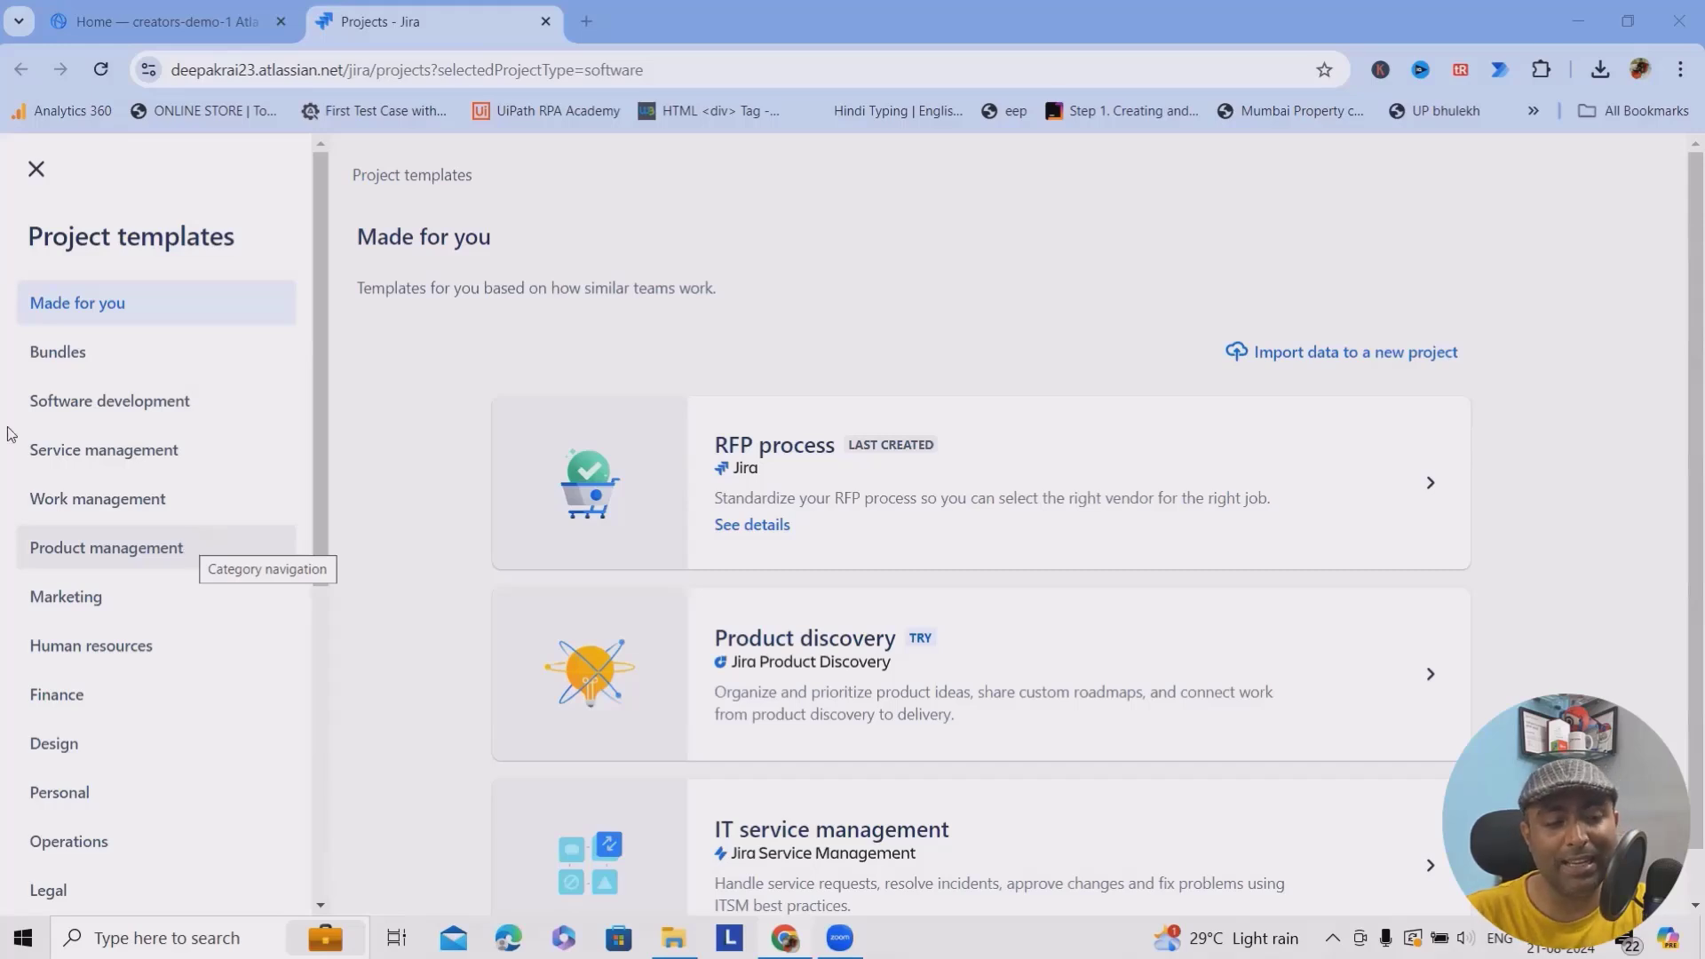
click(92, 410)
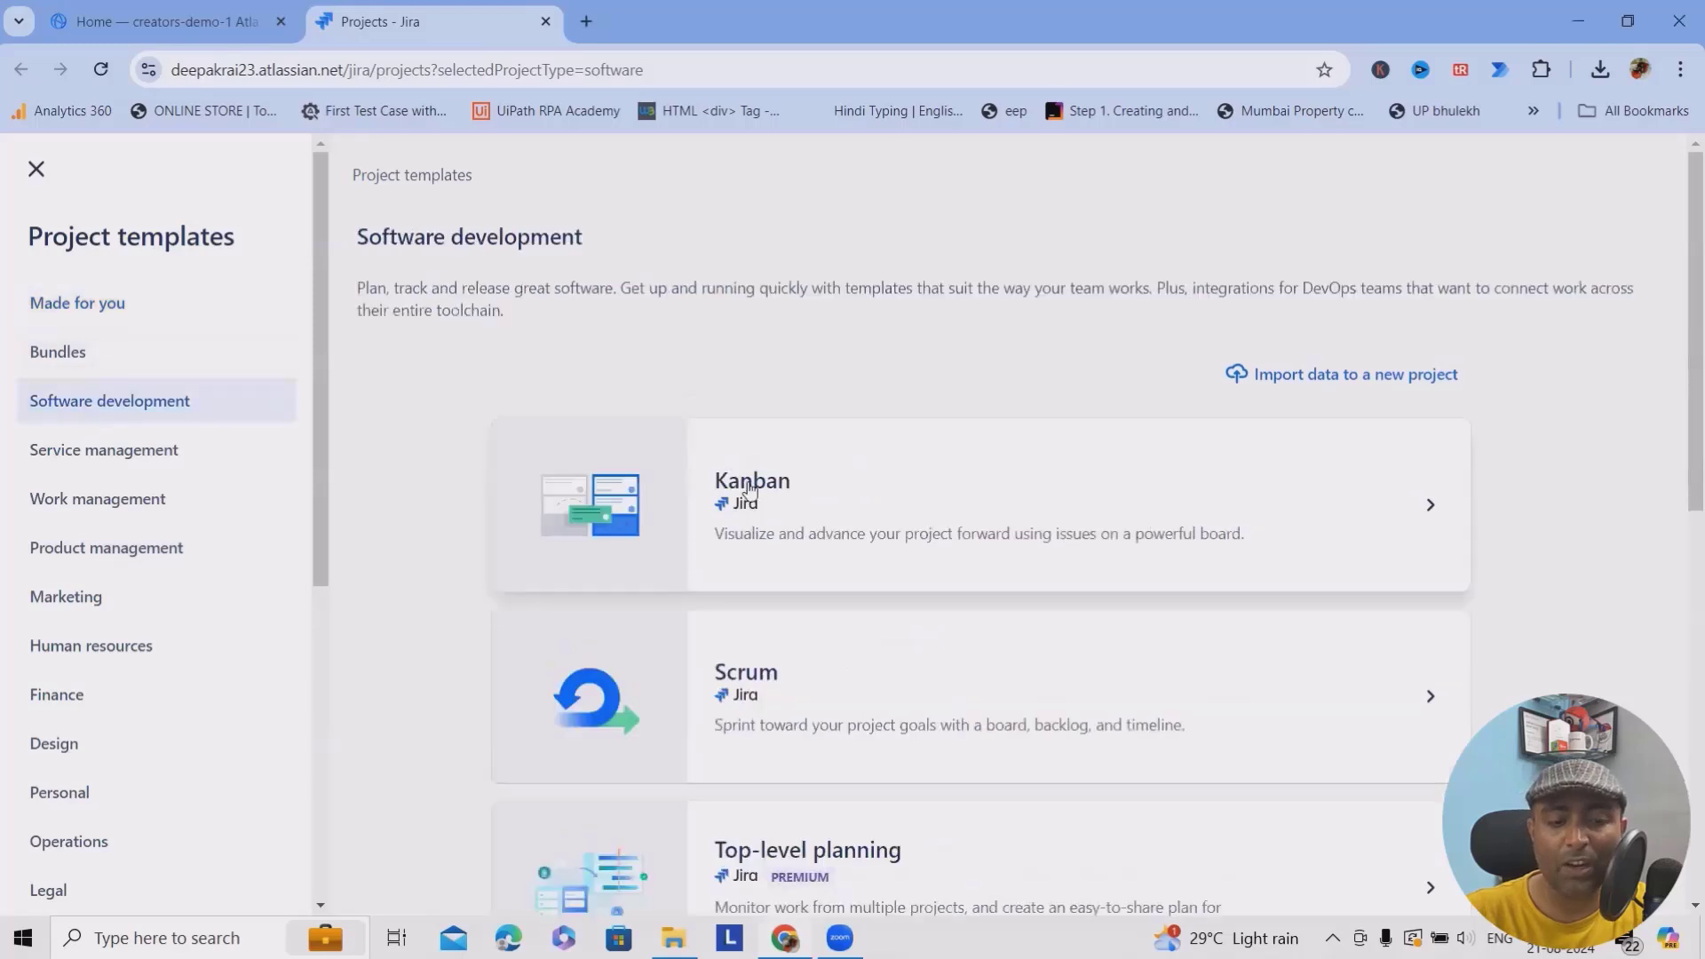
scroll(776, 677, down, 1)
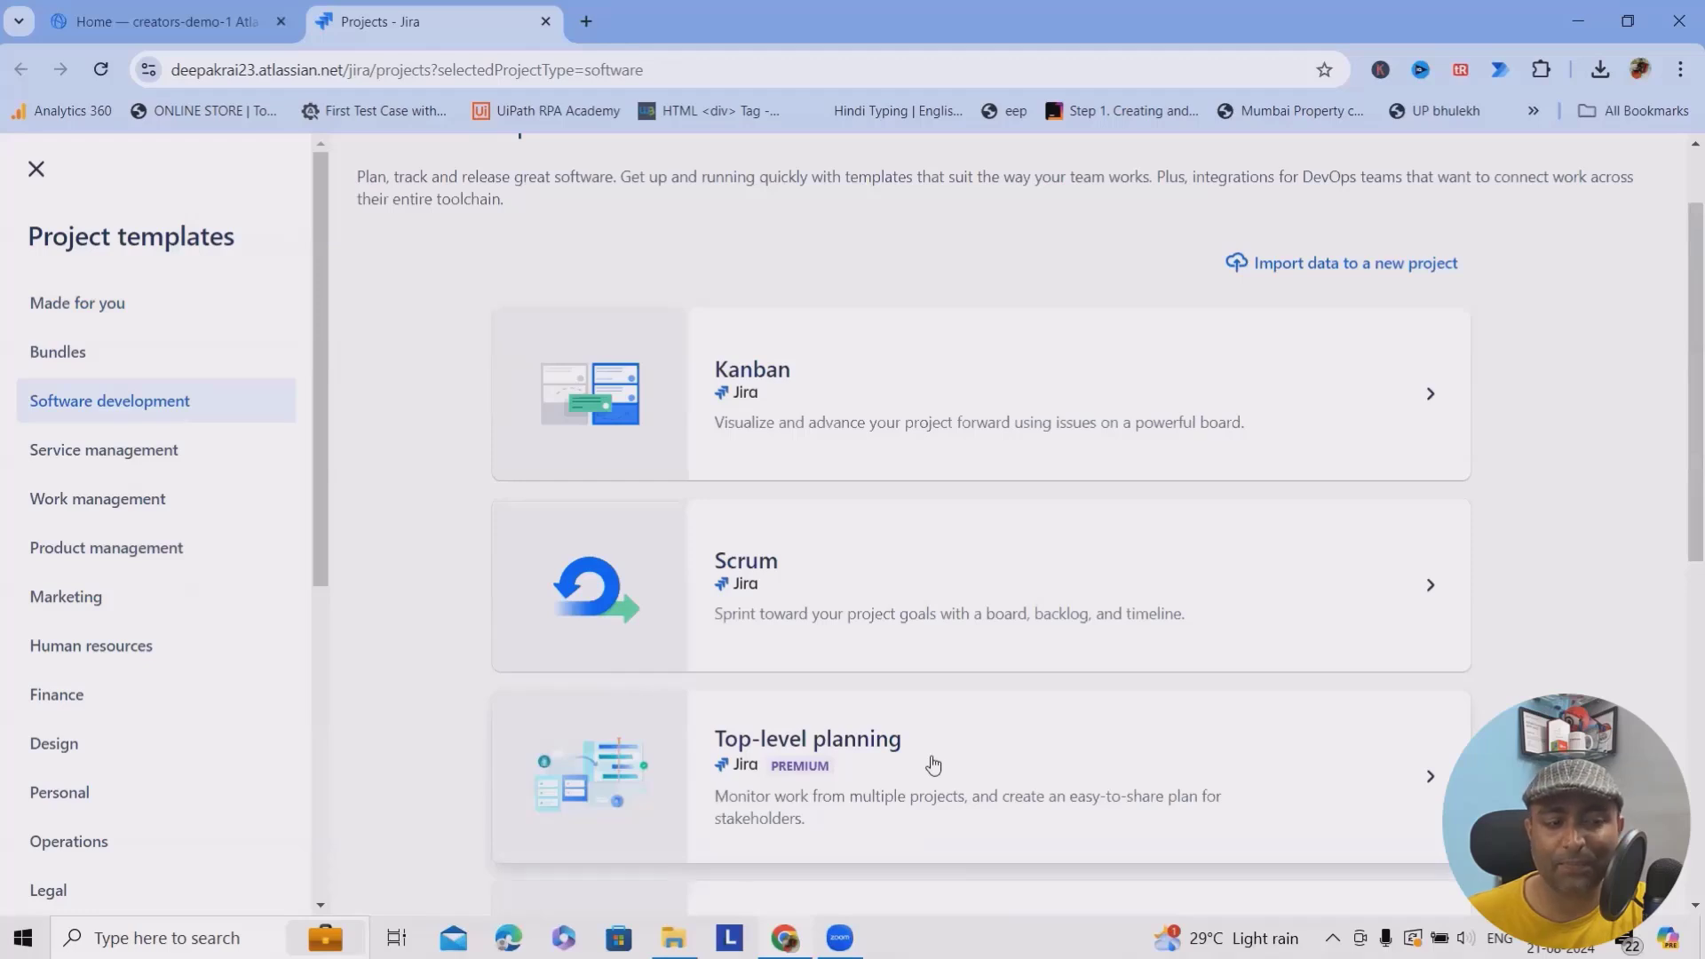
Step: Browse the Service management project templates for IT and business teams
click(89, 450)
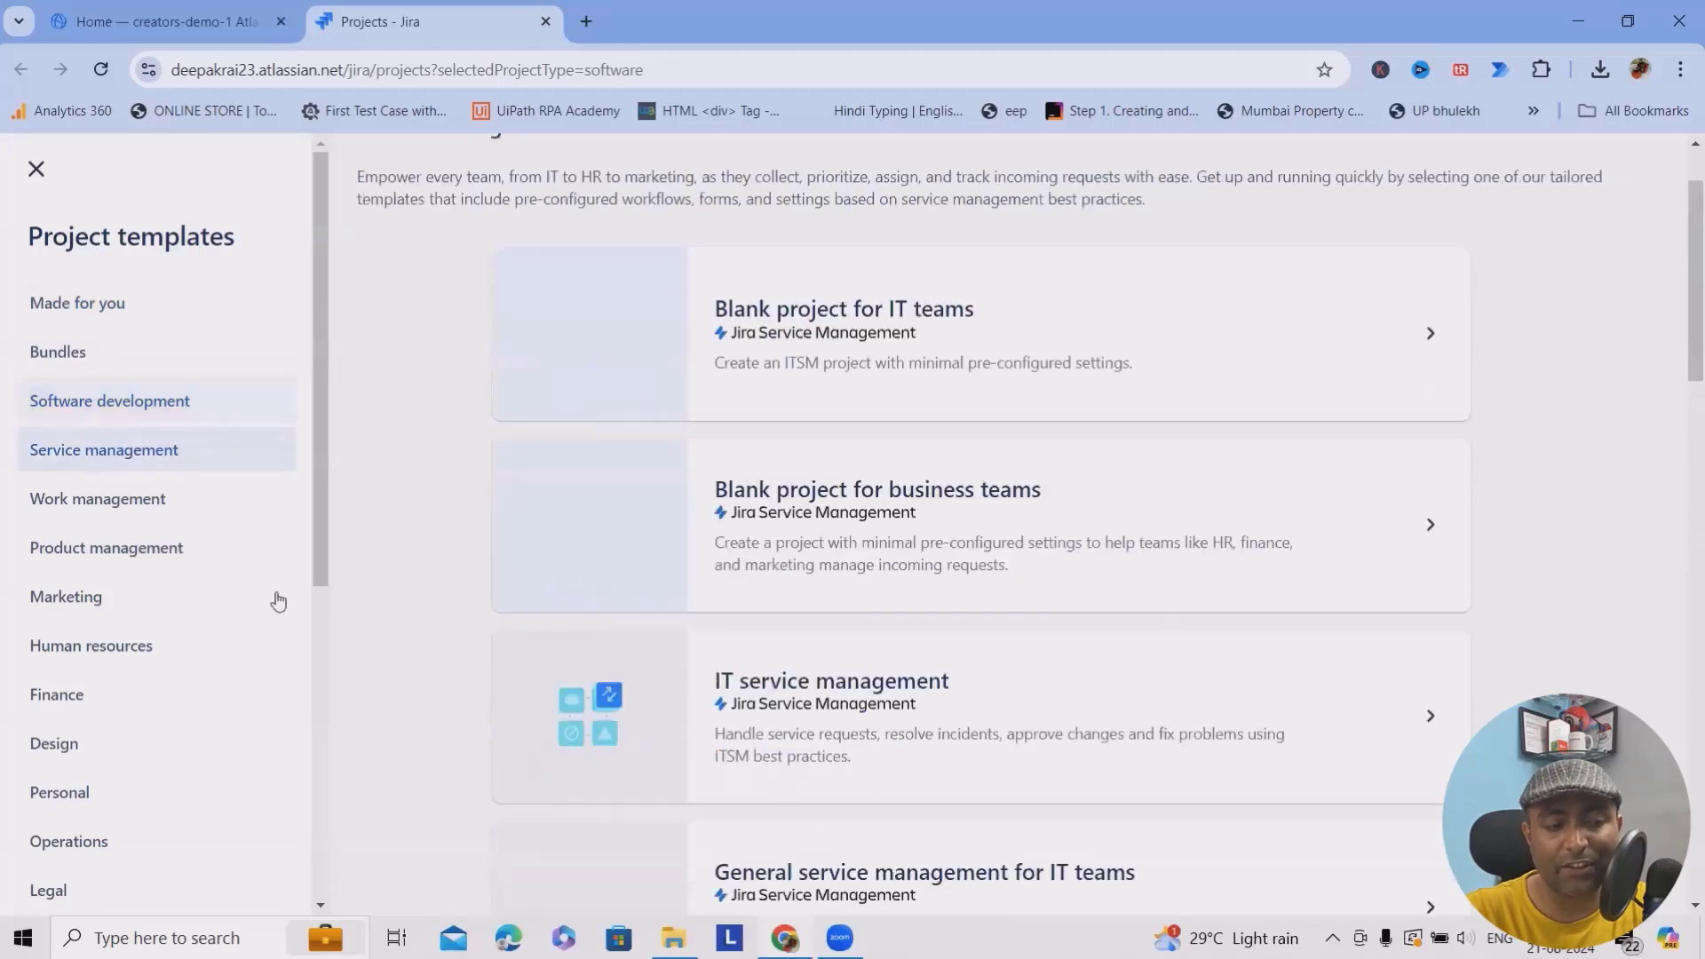
scroll(682, 638, down, 3)
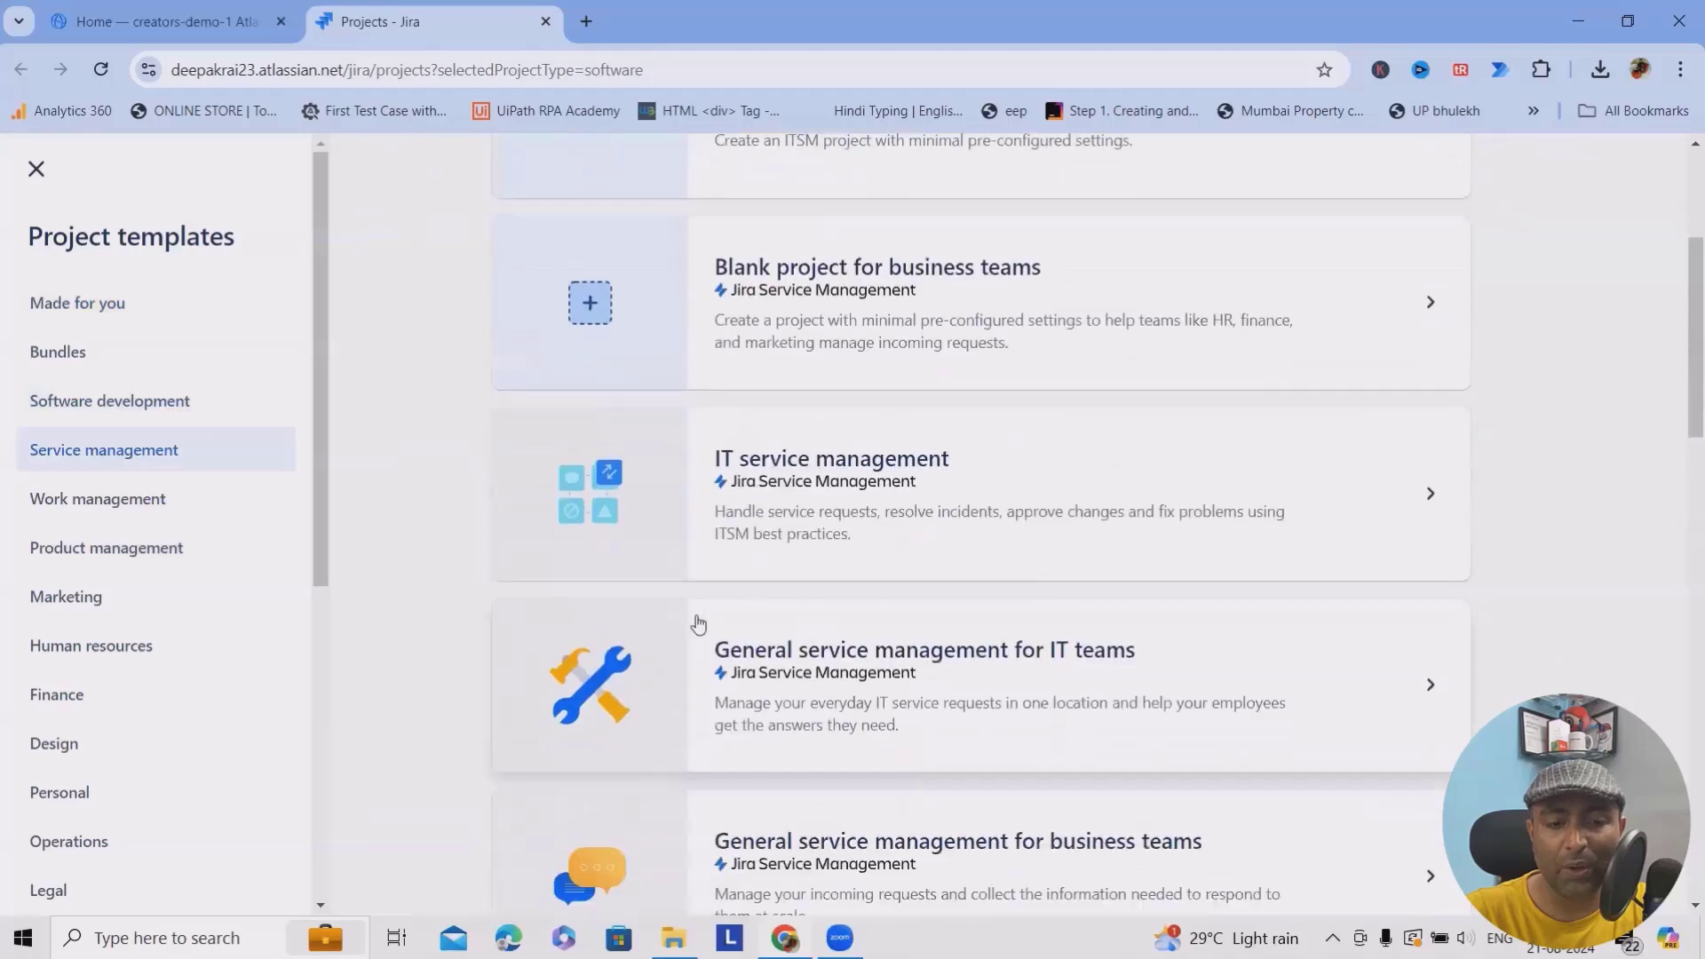
scroll(696, 621, up, 4)
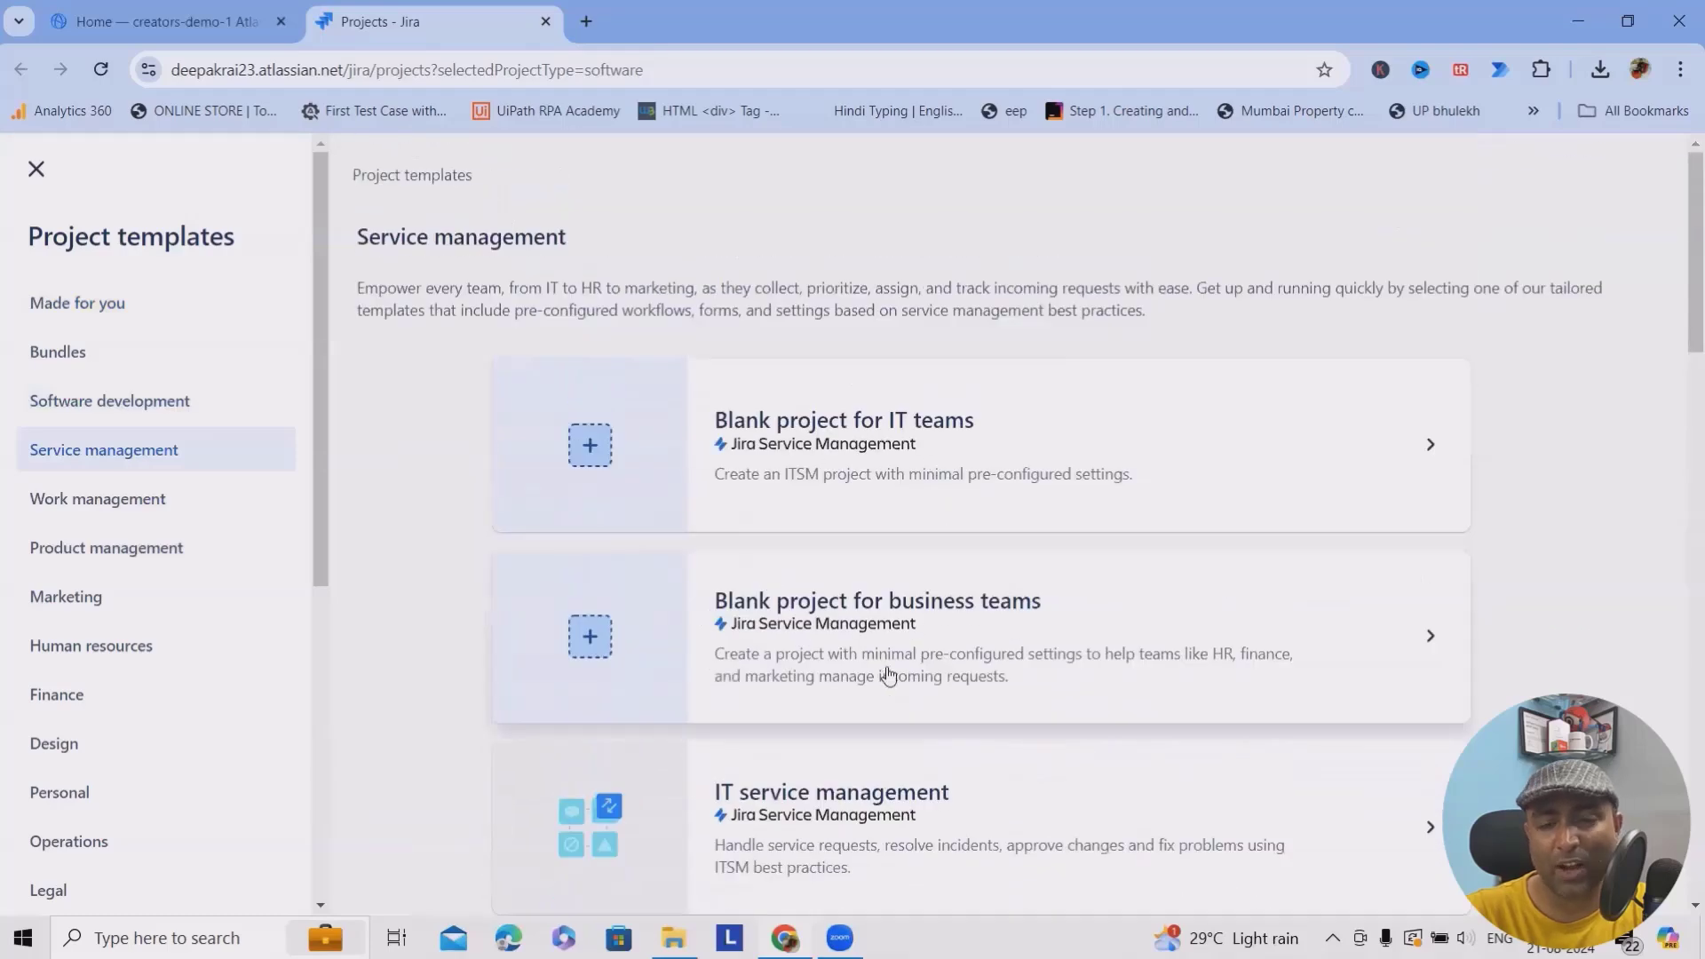
scroll(815, 684, down, 3)
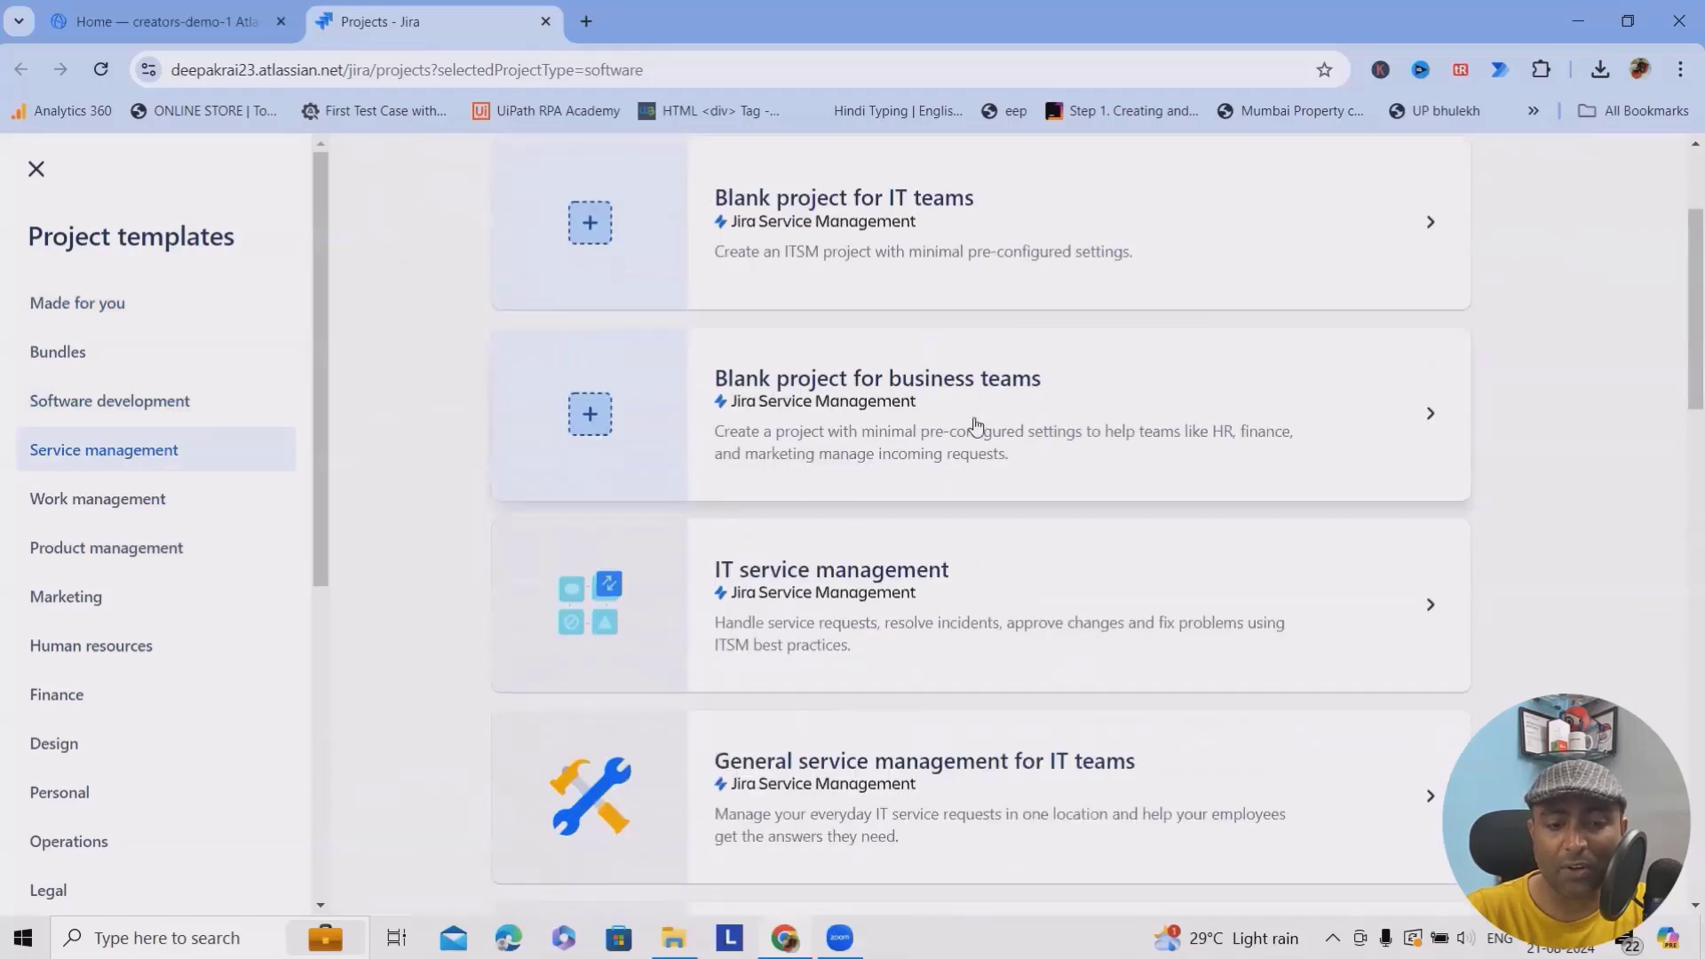
scroll(915, 568, down, 3)
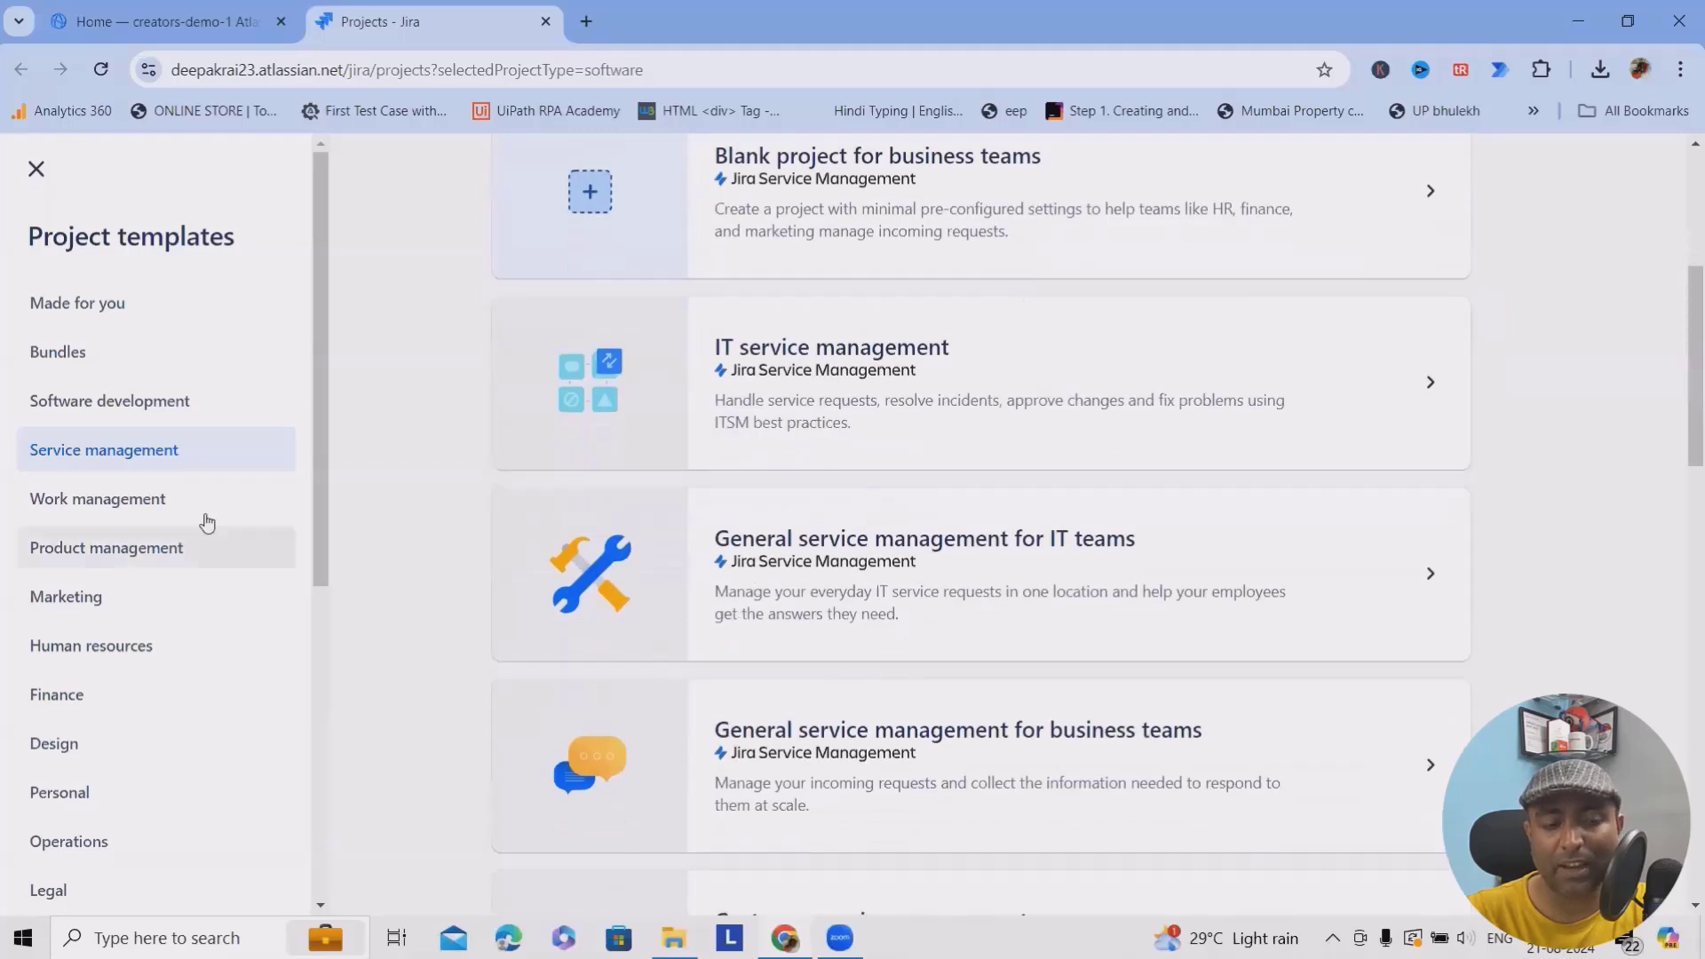
Step: Browse the Work management project templates and look through the remaining template categories
click(129, 498)
scroll(977, 577, up, 1)
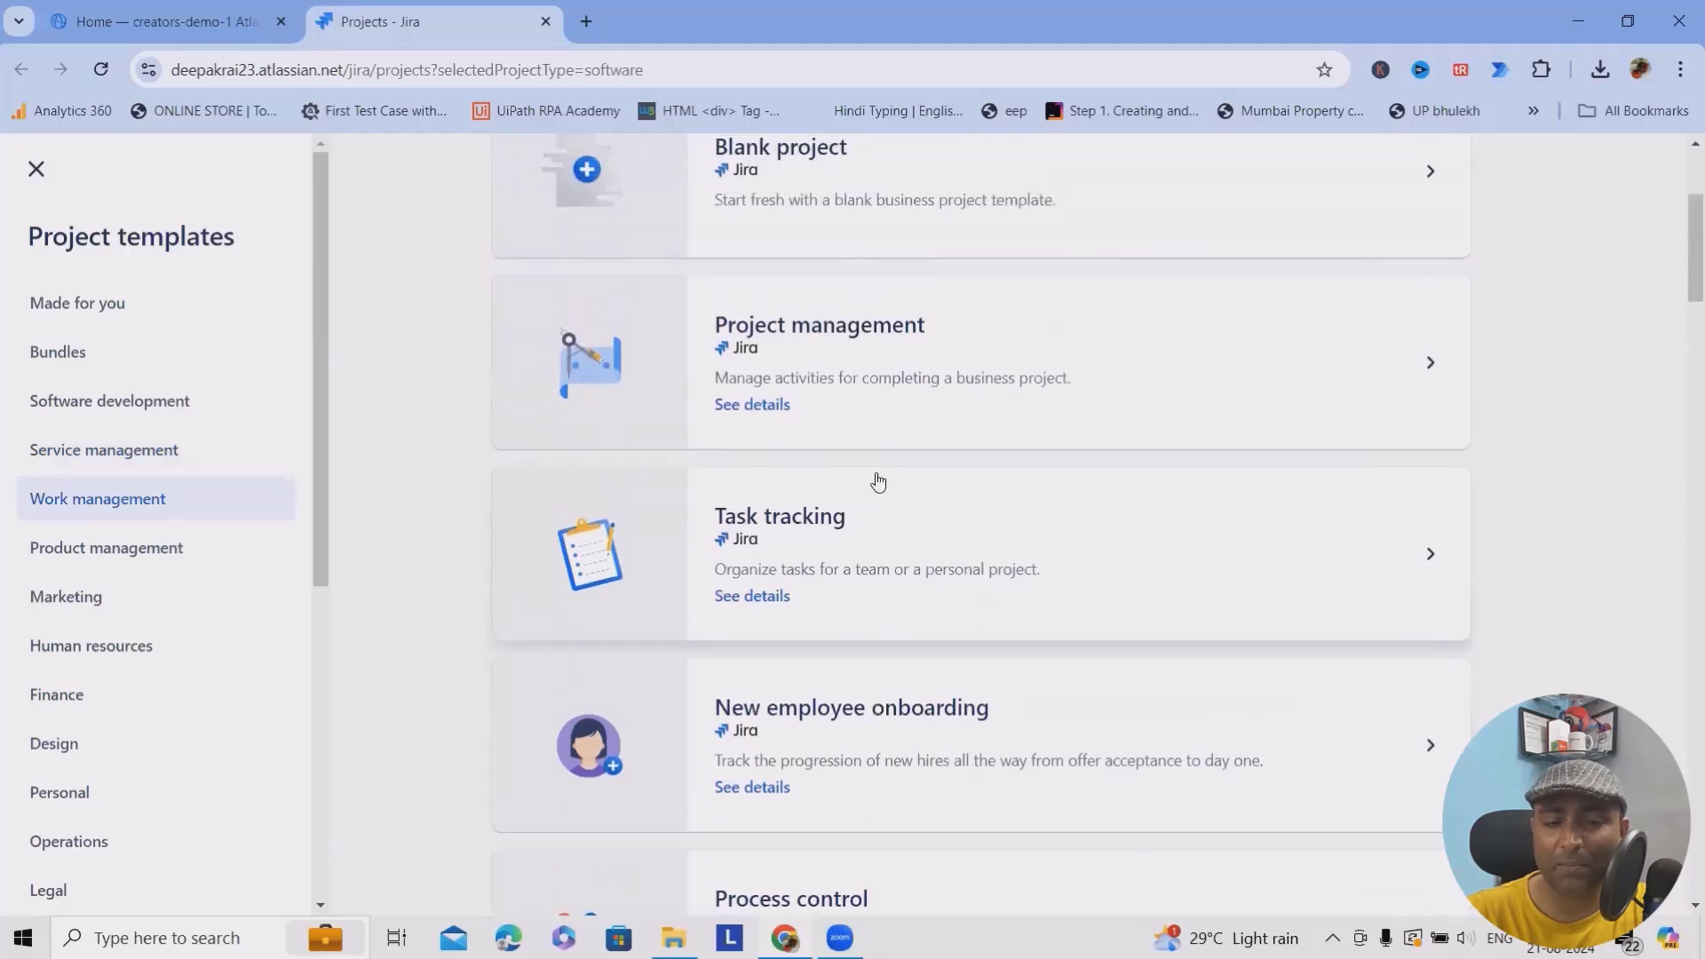
scroll(877, 484, up, 2)
scroll(879, 487, down, 5)
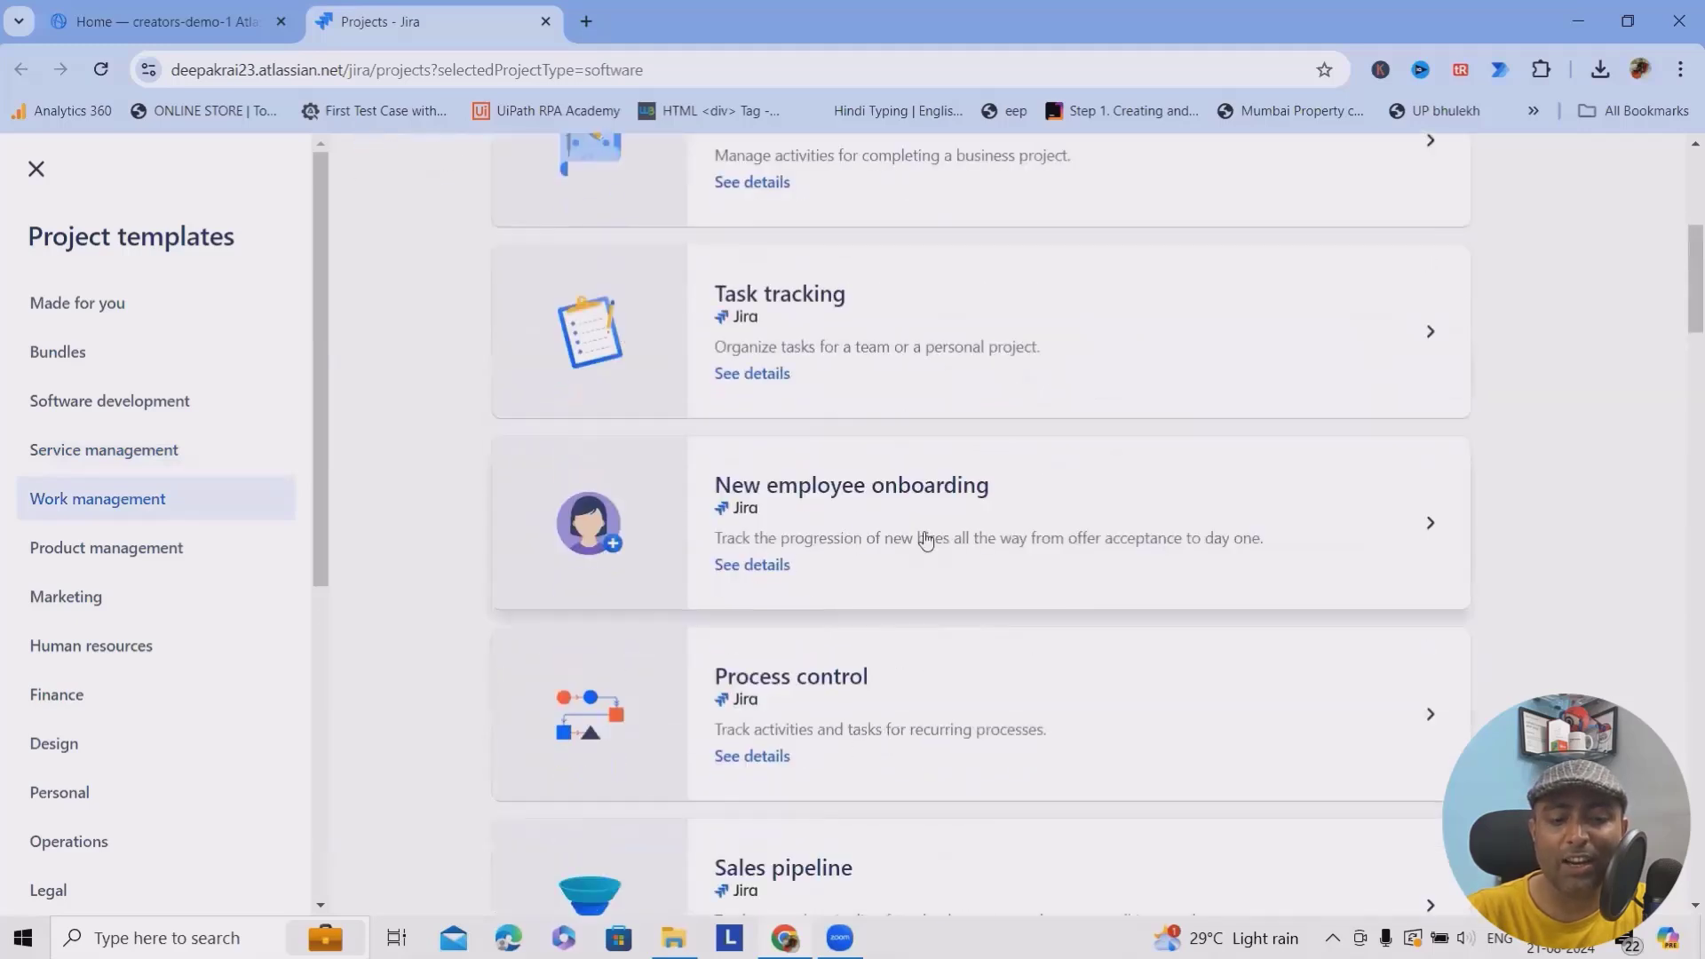
scroll(44, 552, down, 2)
scroll(80, 621, down, 4)
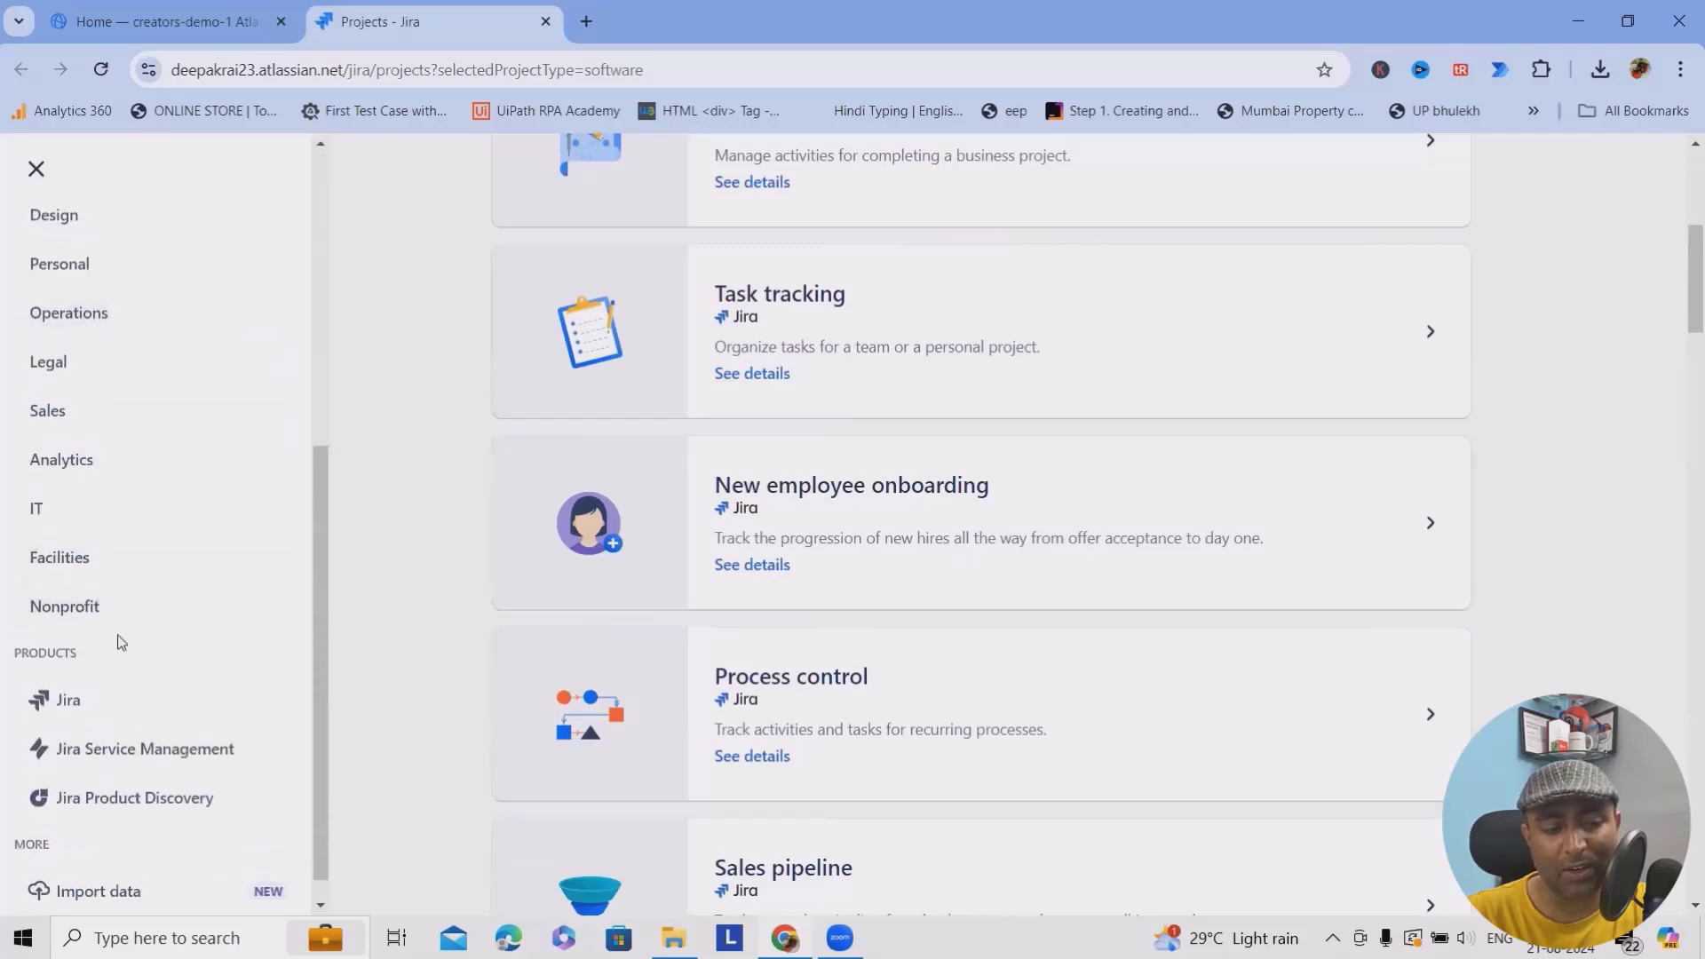
scroll(120, 586, up, 5)
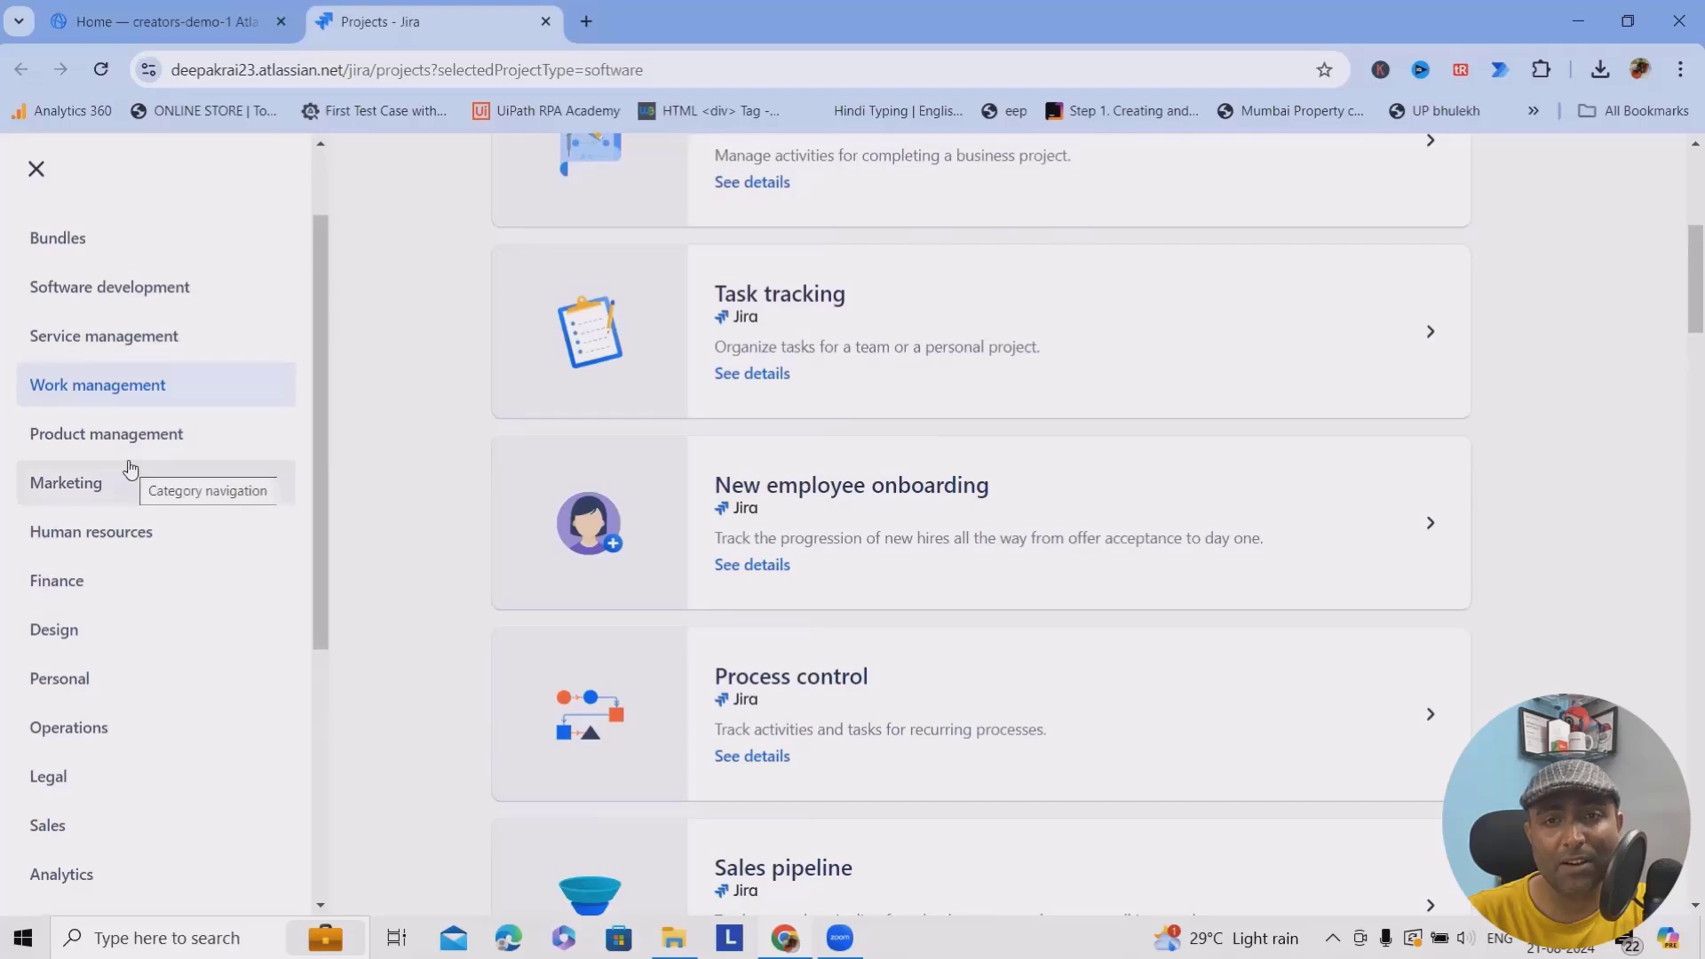
scroll(604, 537, up, 5)
Step: Return to the Software development category and review all of its templates
scroll(855, 530, up, 5)
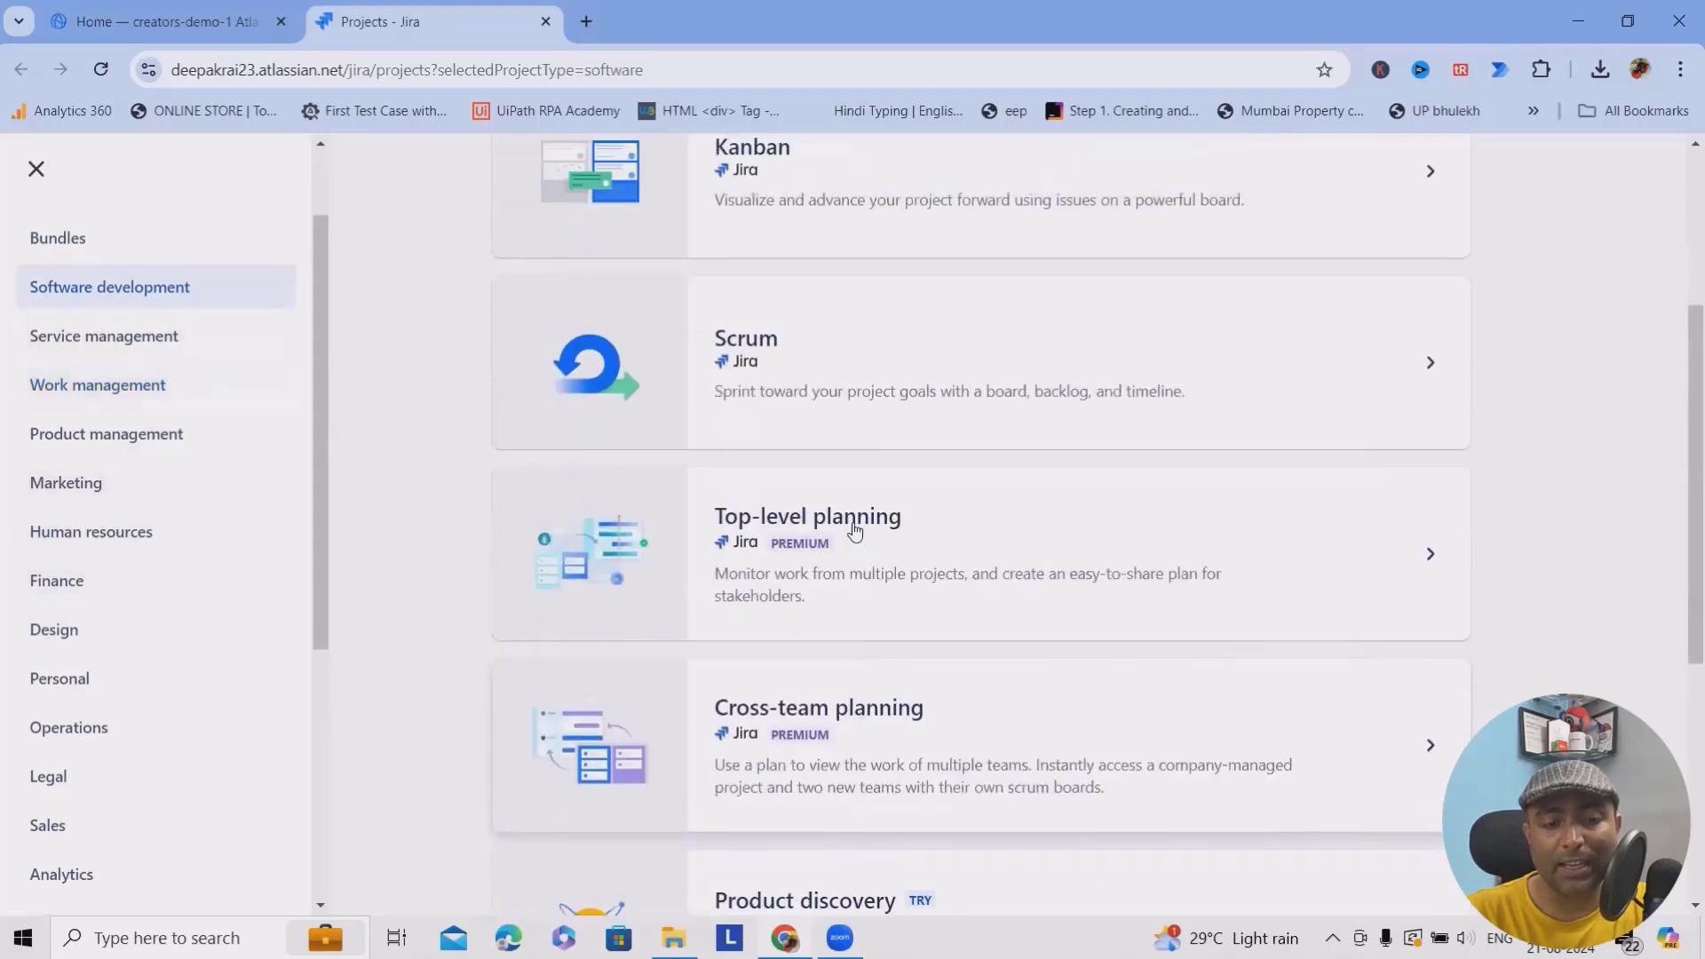
scroll(848, 550, down, 3)
scroll(842, 572, down, 5)
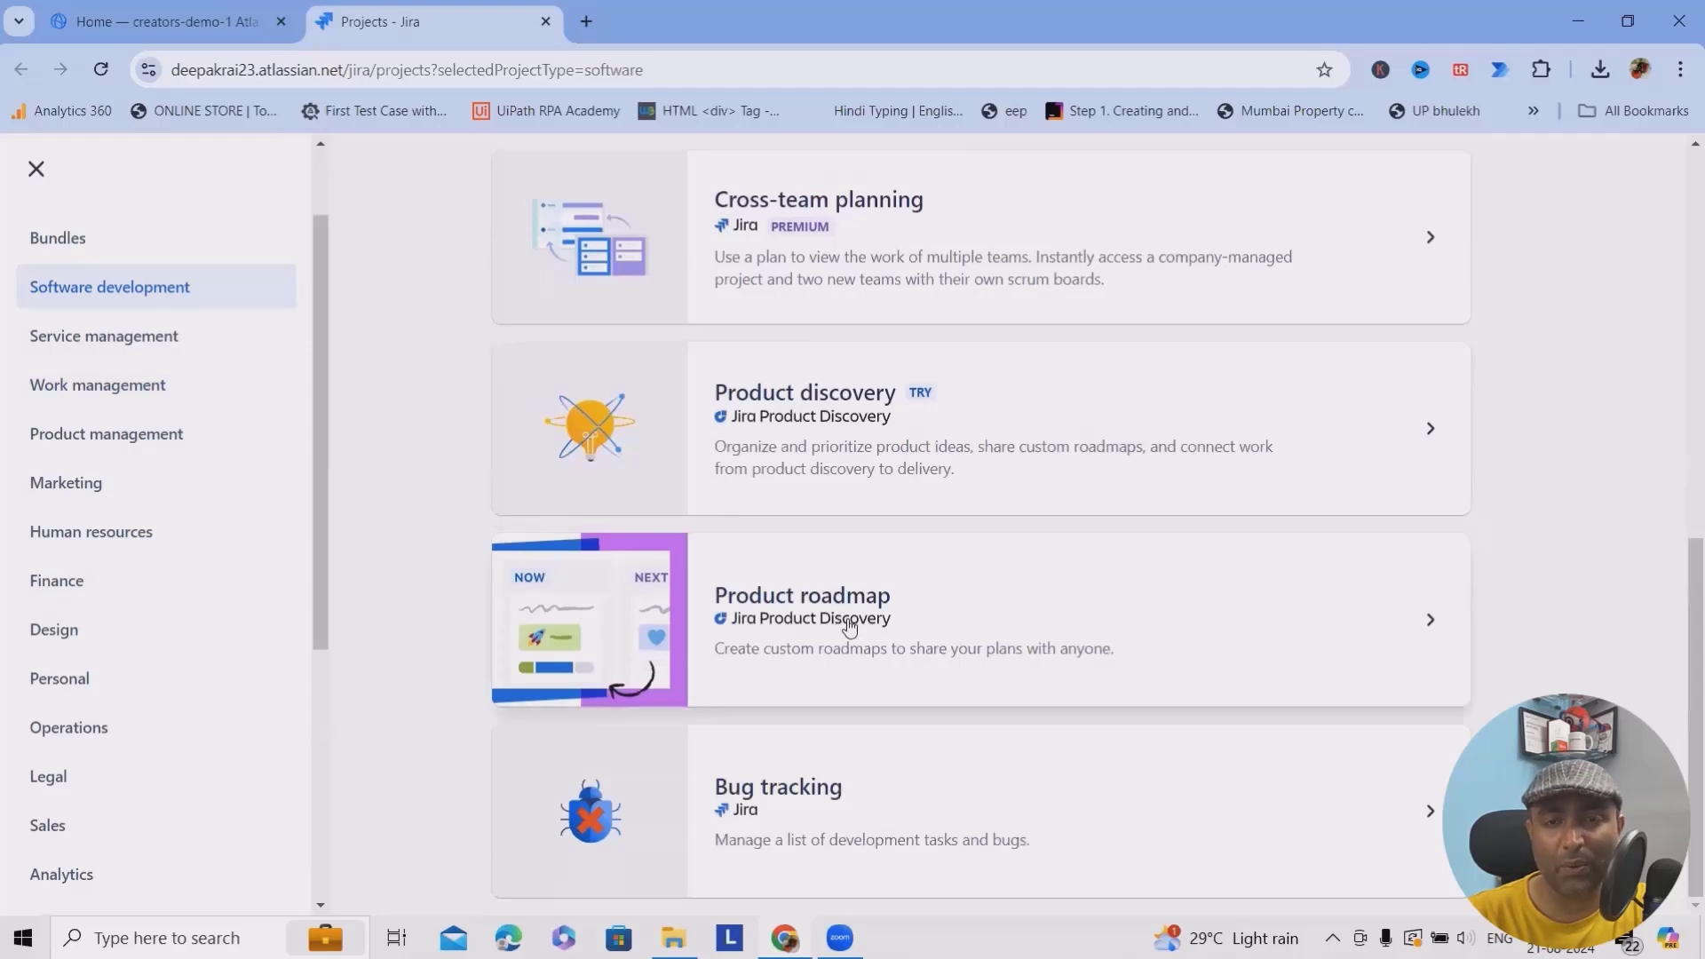
scroll(851, 622, up, 5)
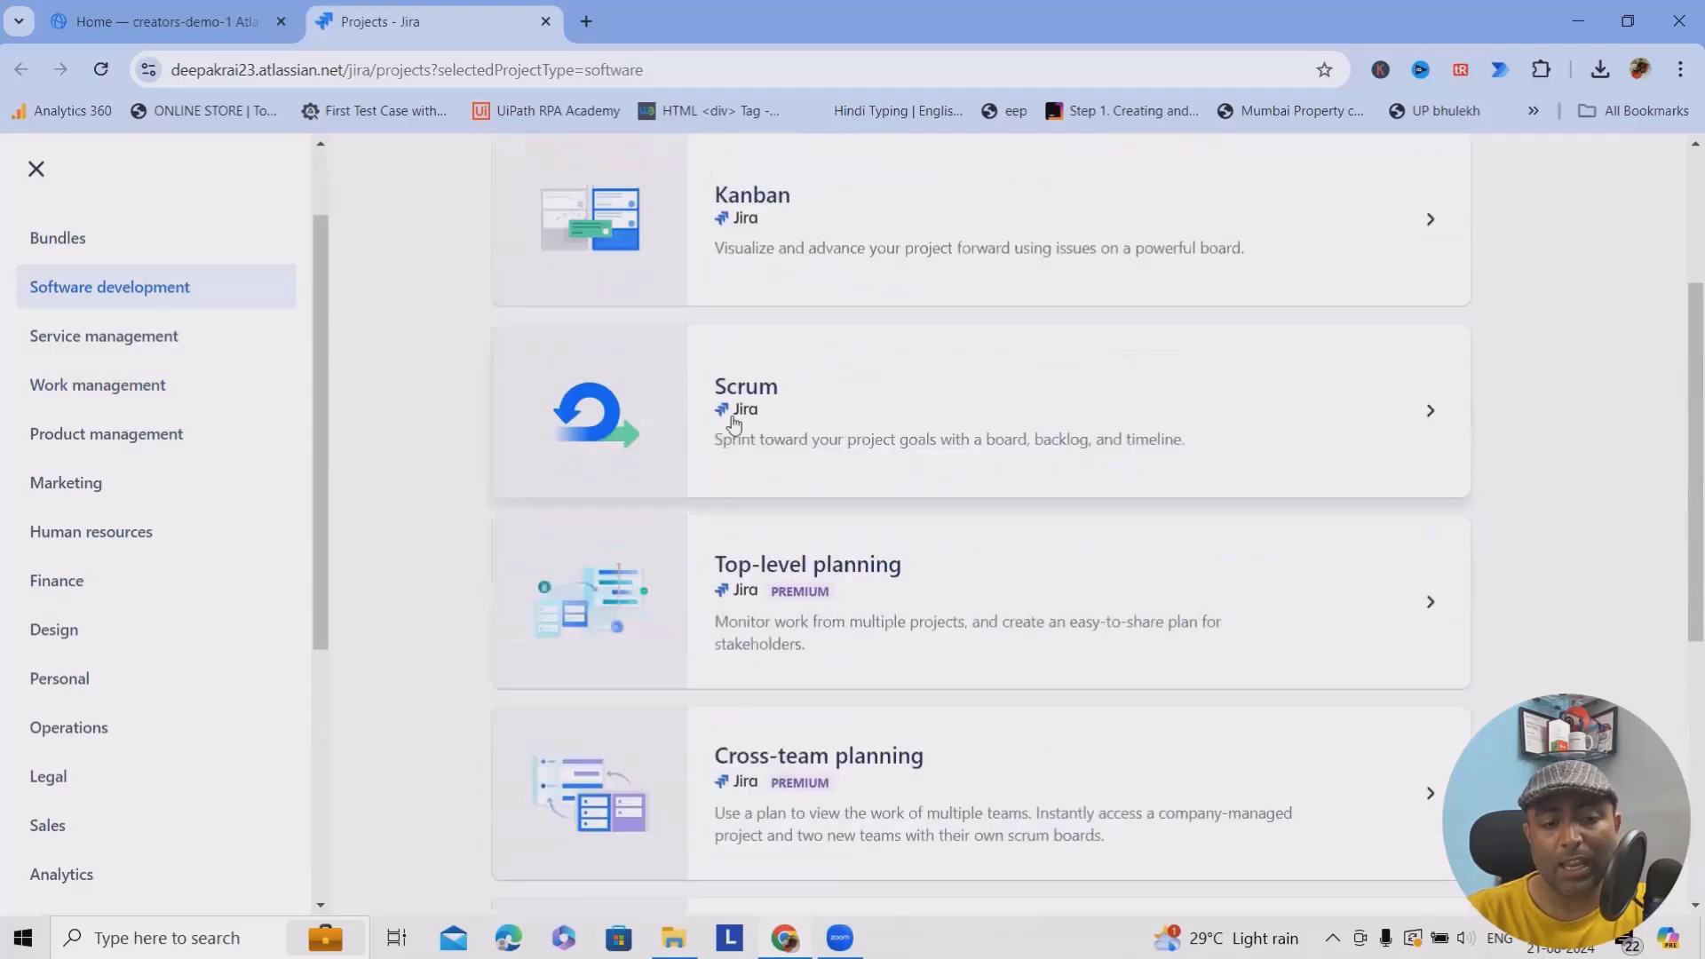
Step: Open the Scrum template's details and review its description, issue types and workflow
click(856, 418)
scroll(1004, 523, up, 3)
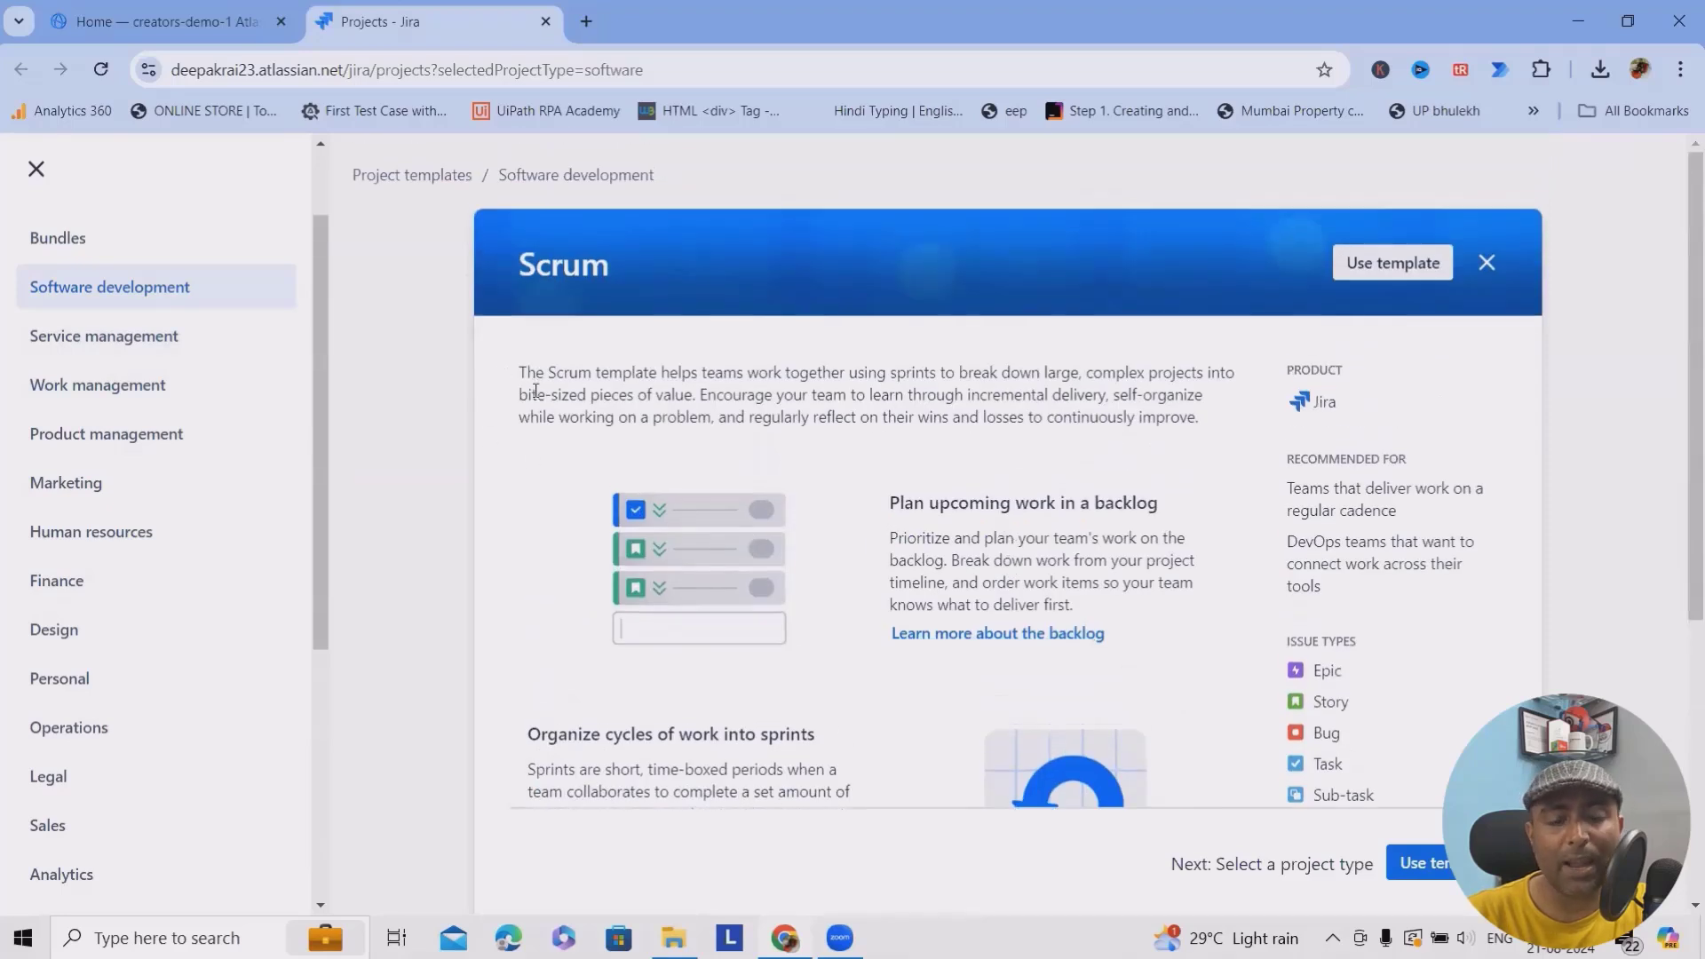
scroll(966, 559, down, 1)
scroll(966, 559, down, 1)
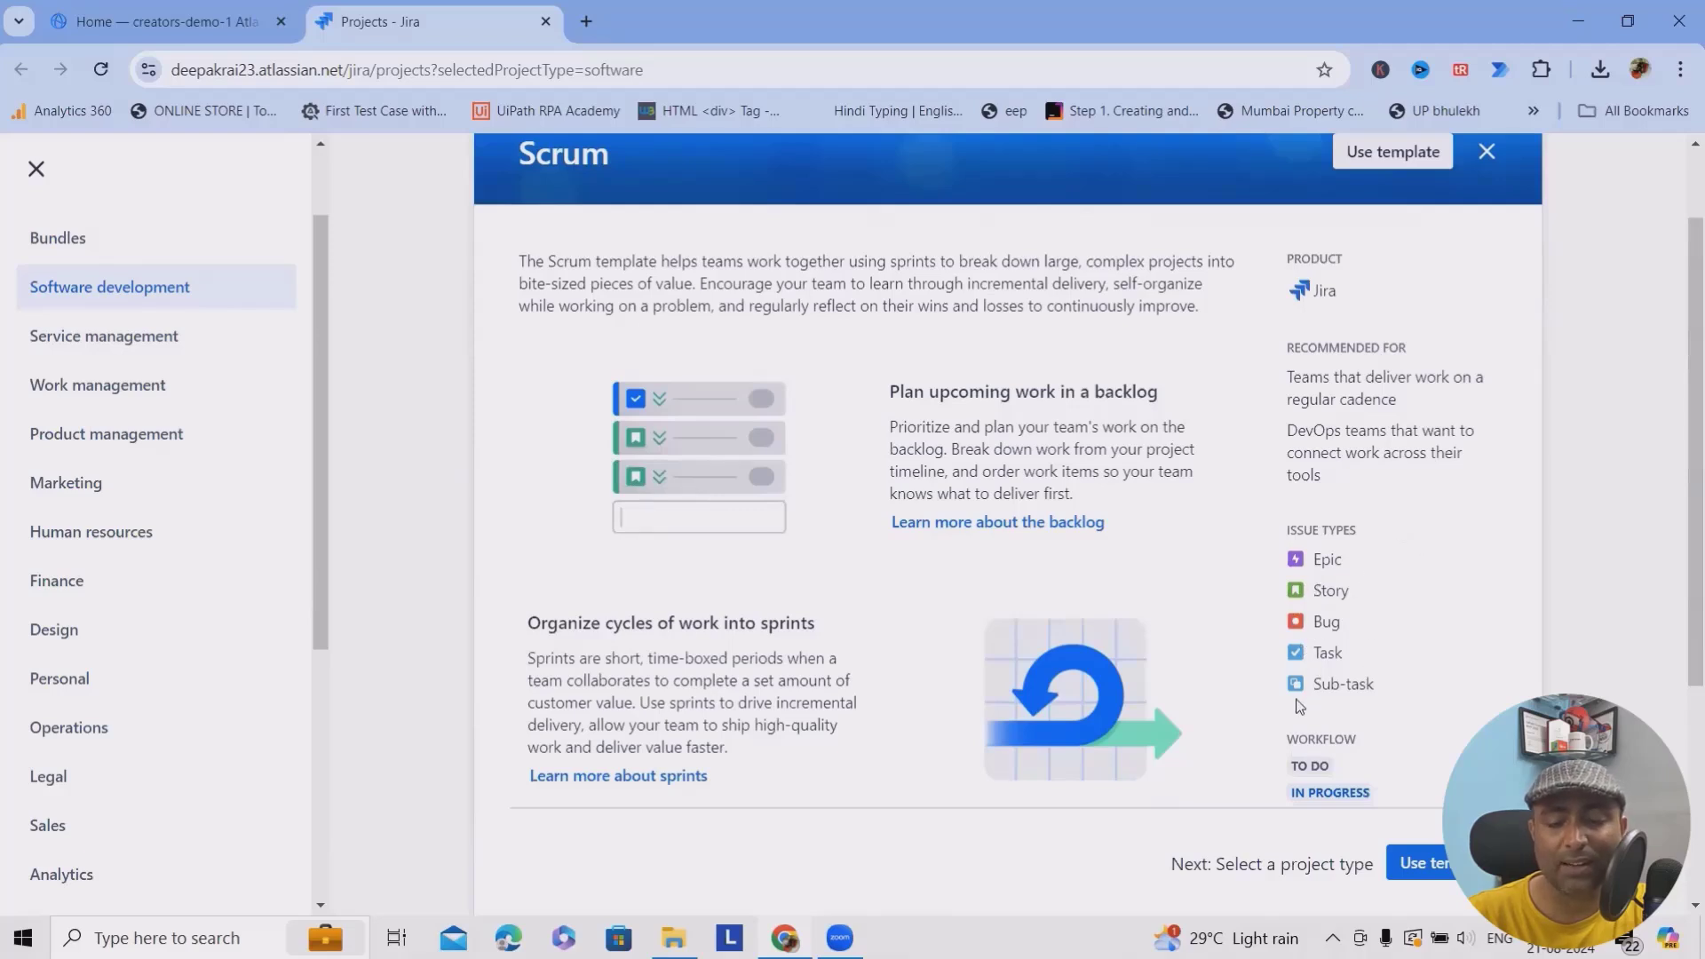
scroll(1249, 701, down, 4)
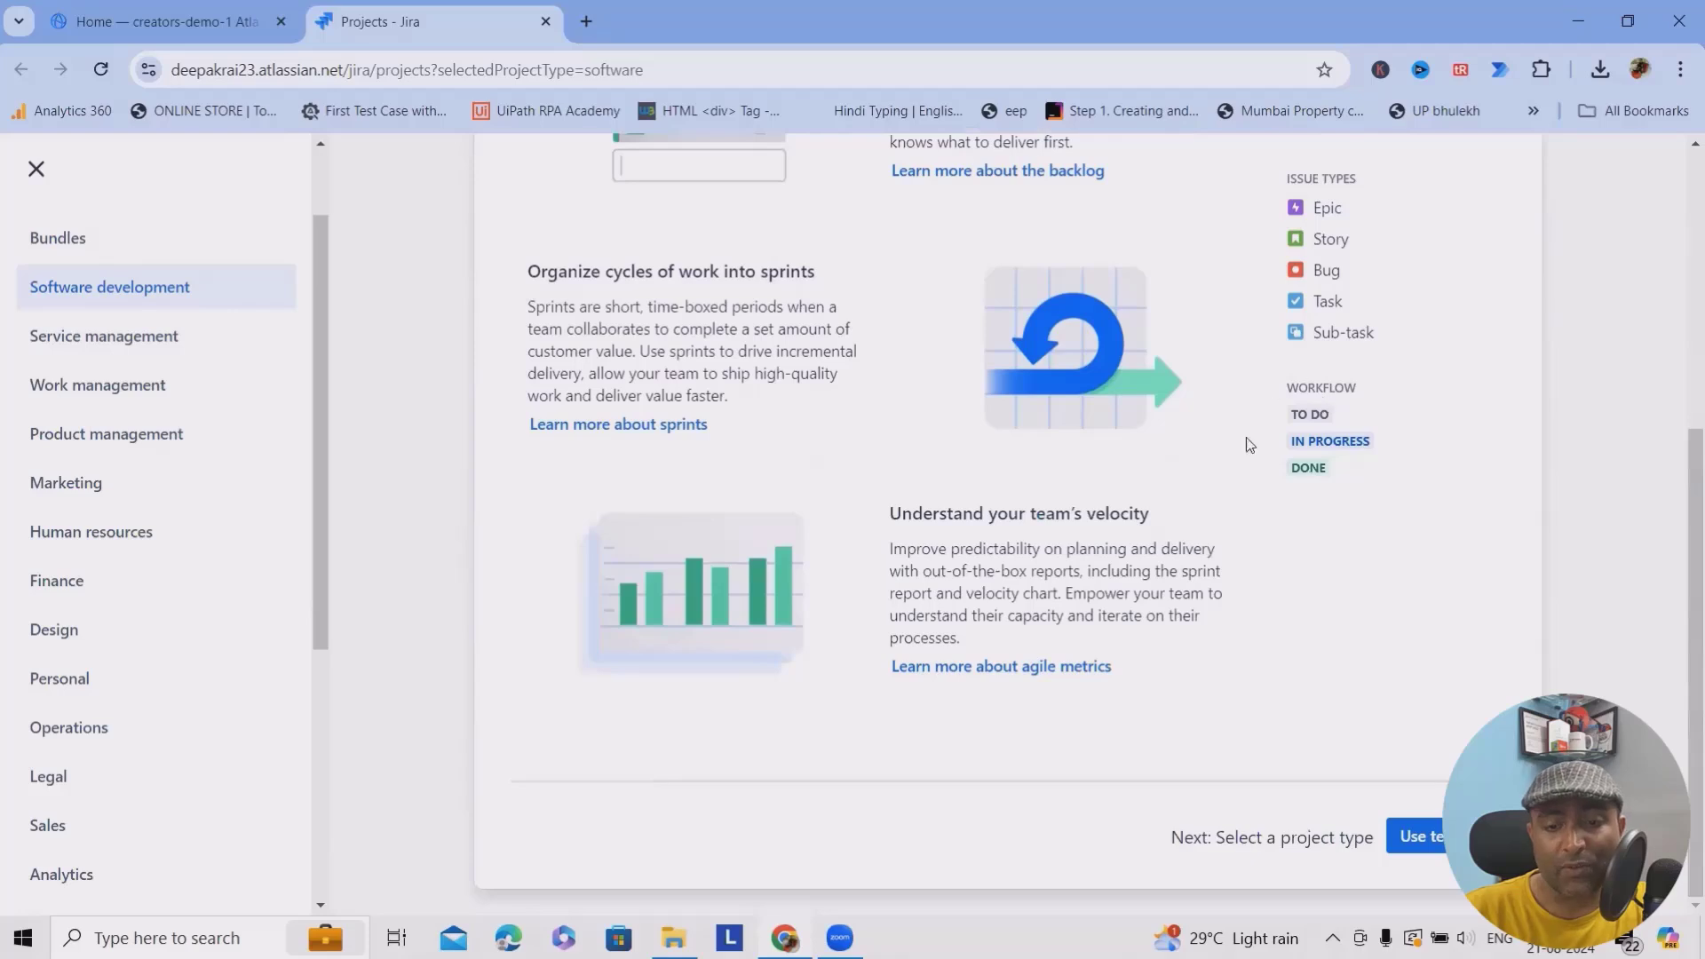
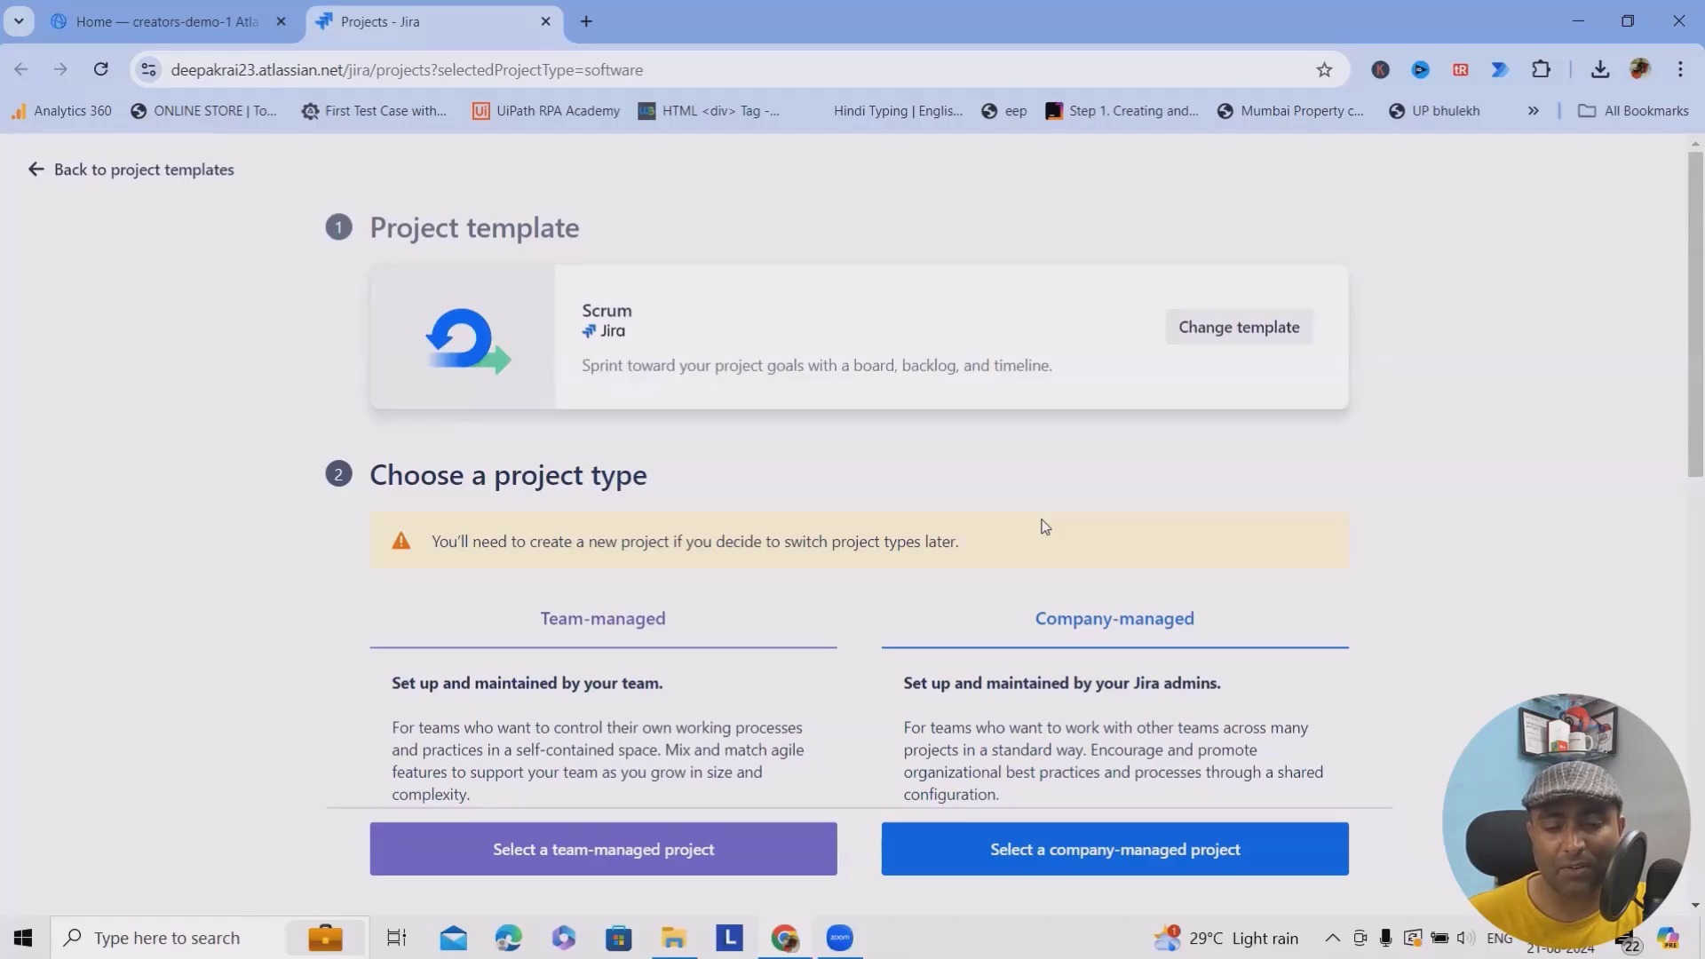
Step: Compare the team-managed and company-managed configurations and choose the company-managed project type
scroll(1044, 527, down, 6)
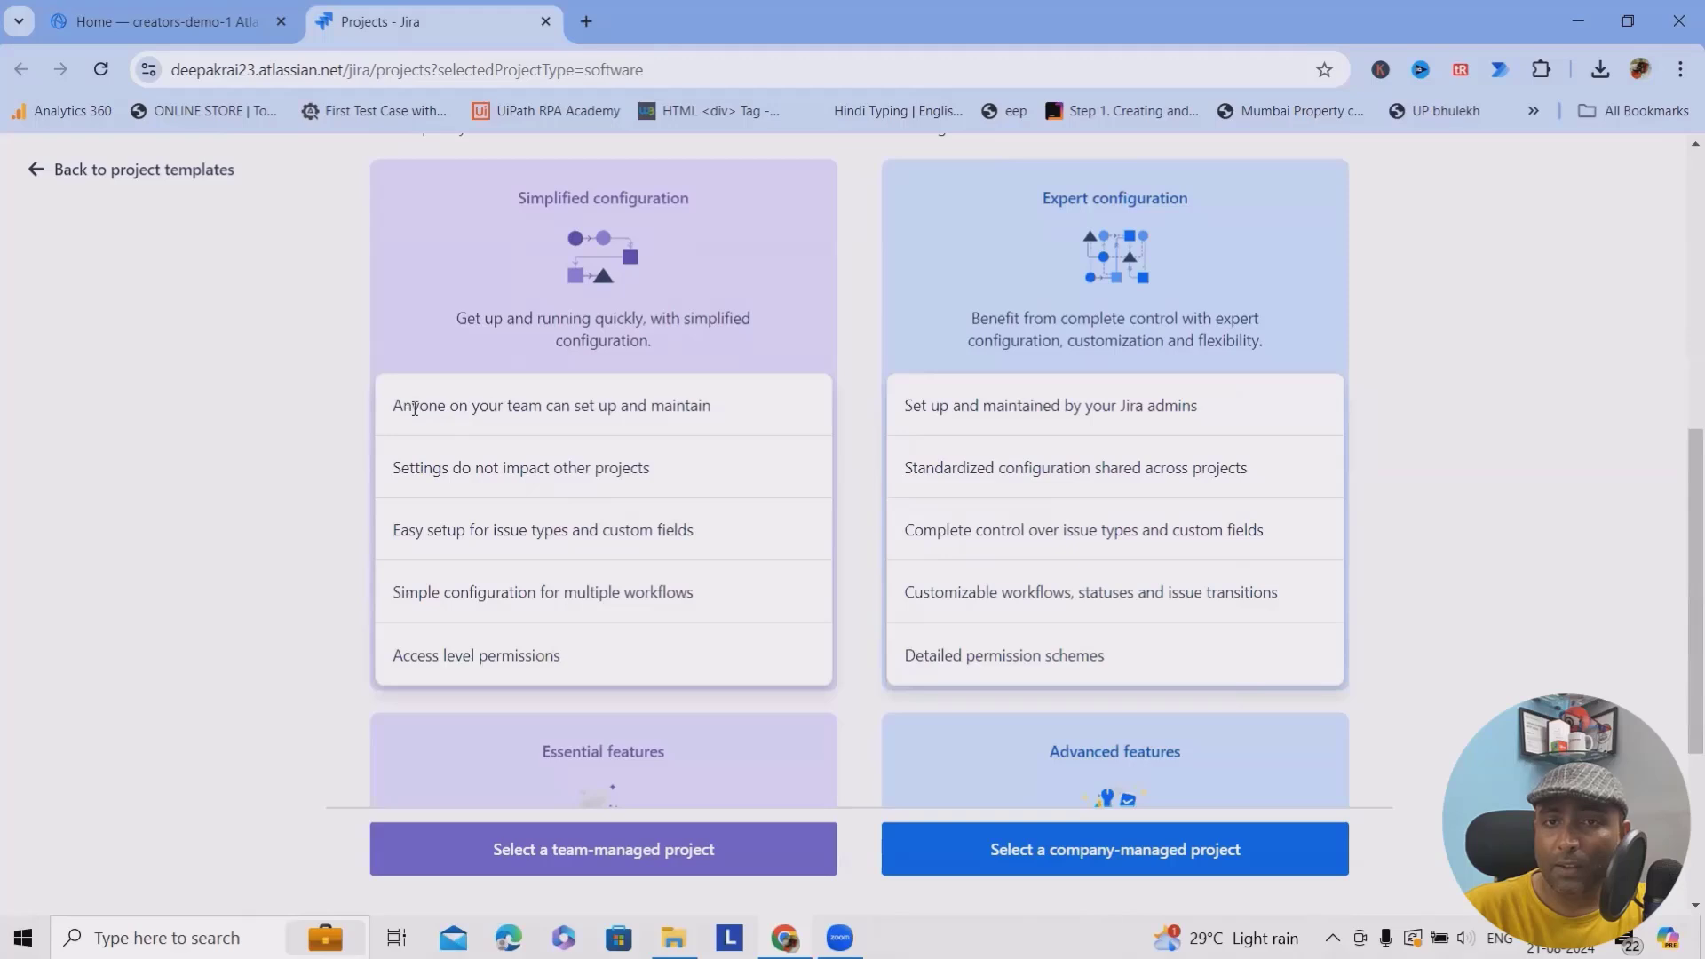
scroll(492, 408, up, 1)
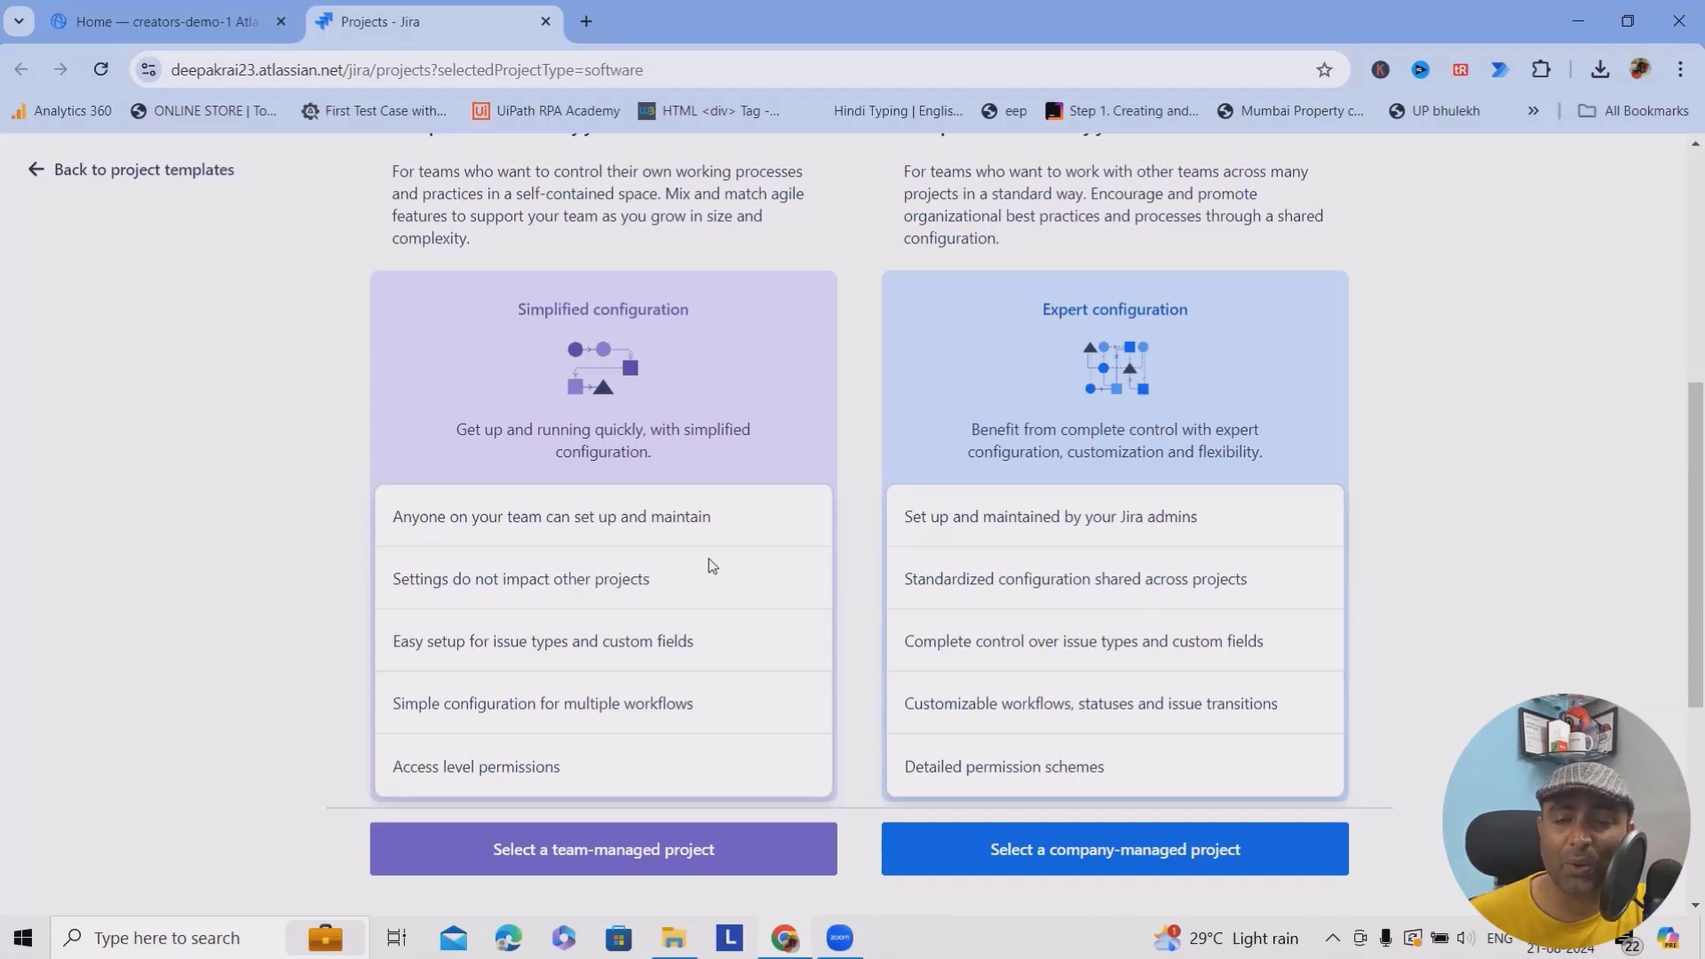
scroll(1027, 856, up, 2)
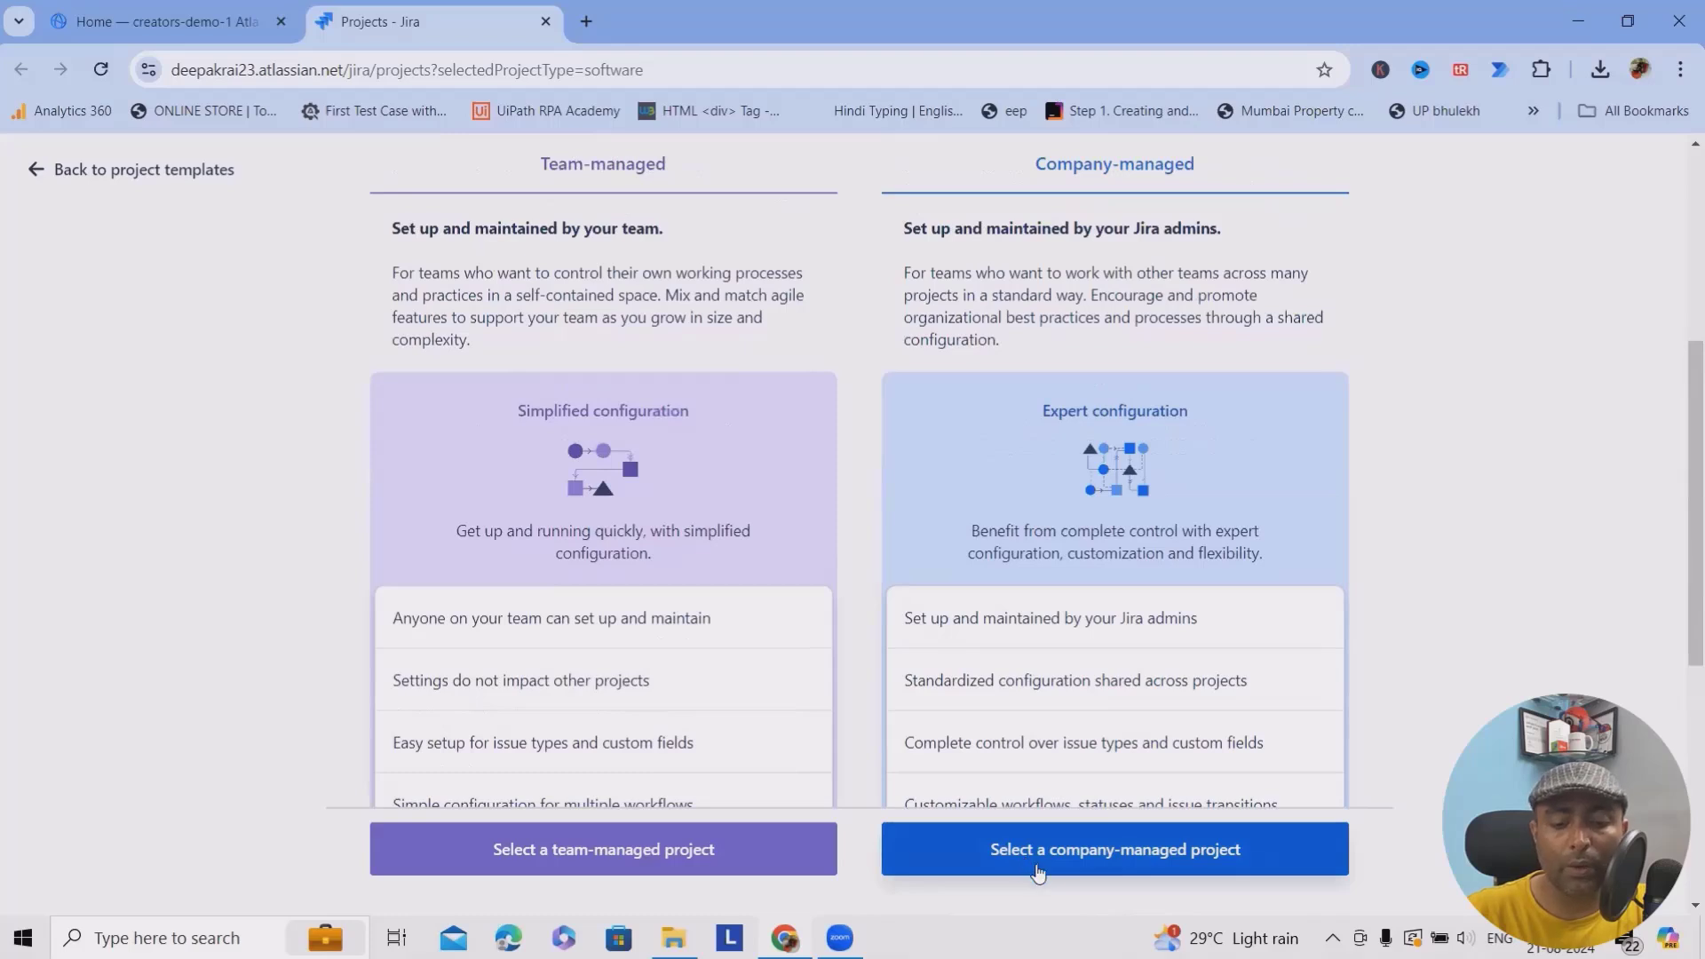
click(1040, 867)
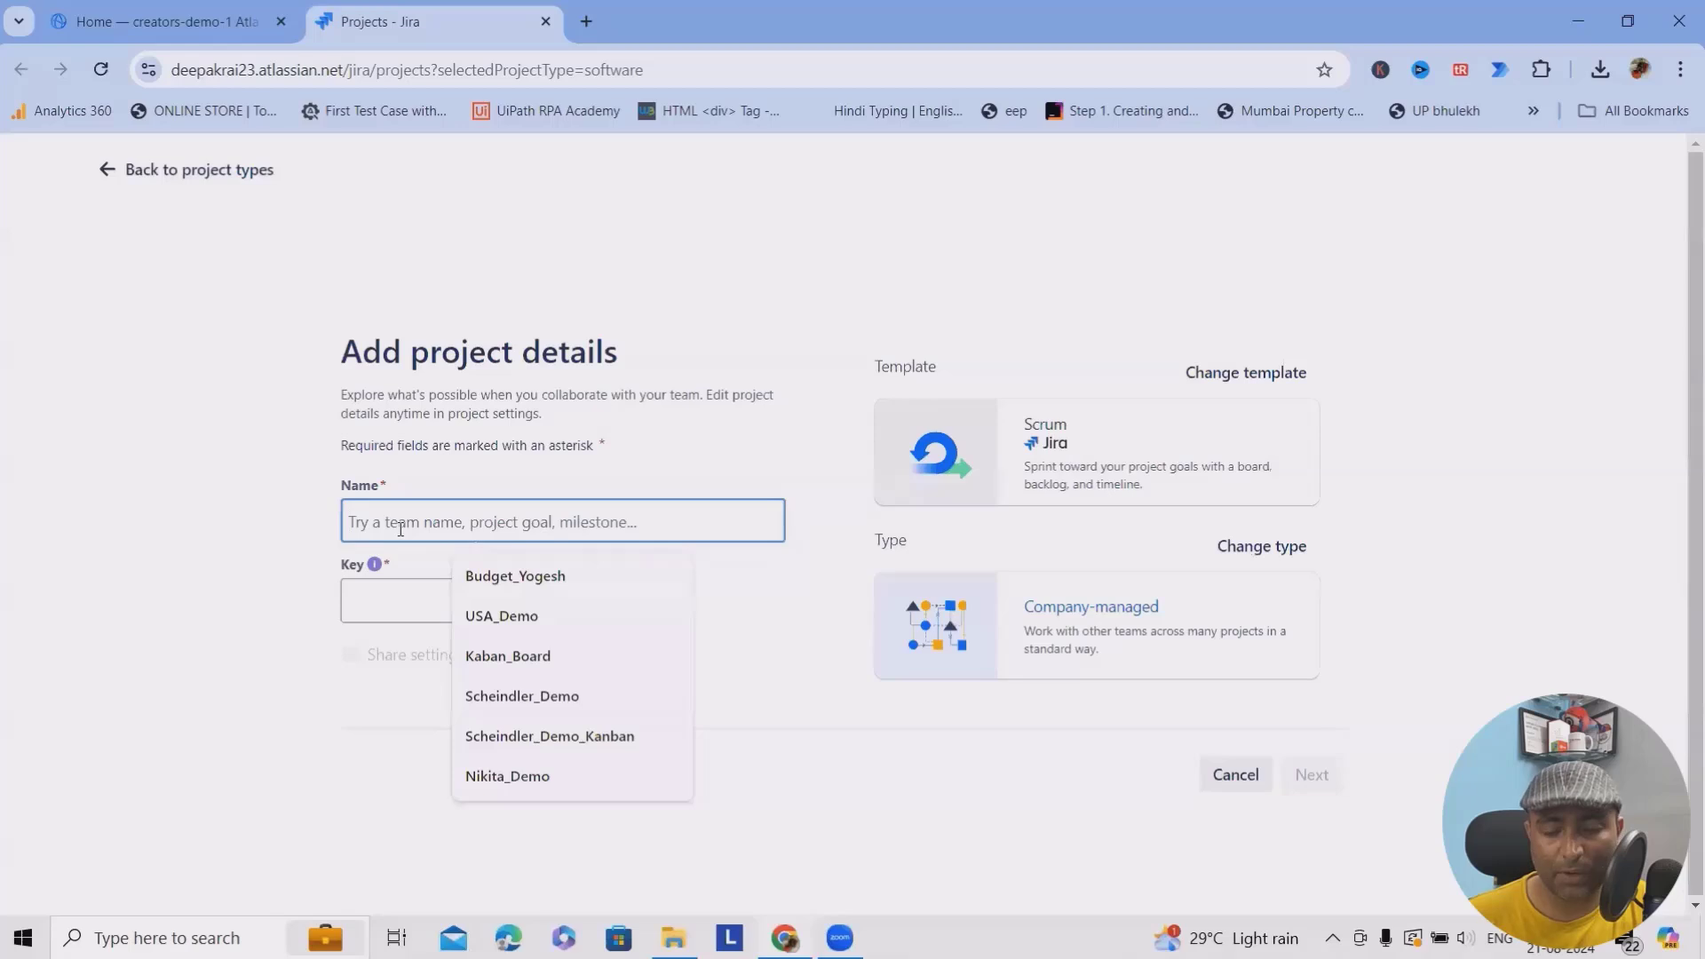
Step: Name the project AI_Project and create it without connecting a Confluence space
text(Al)
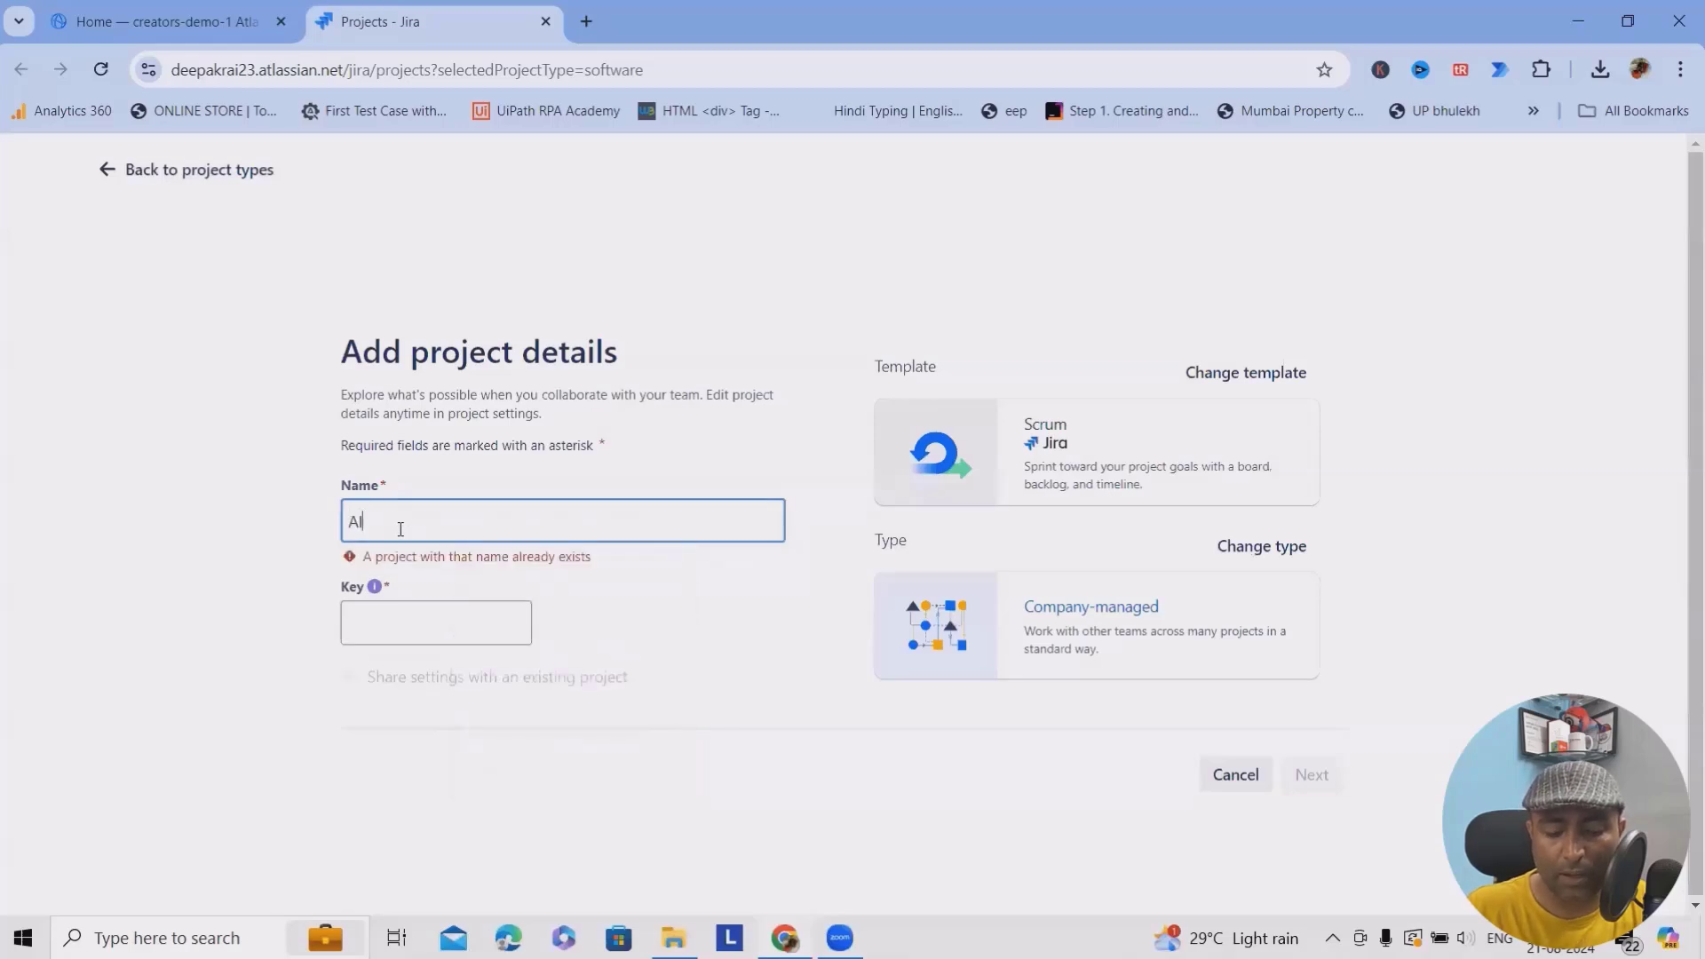
text(_Proje)
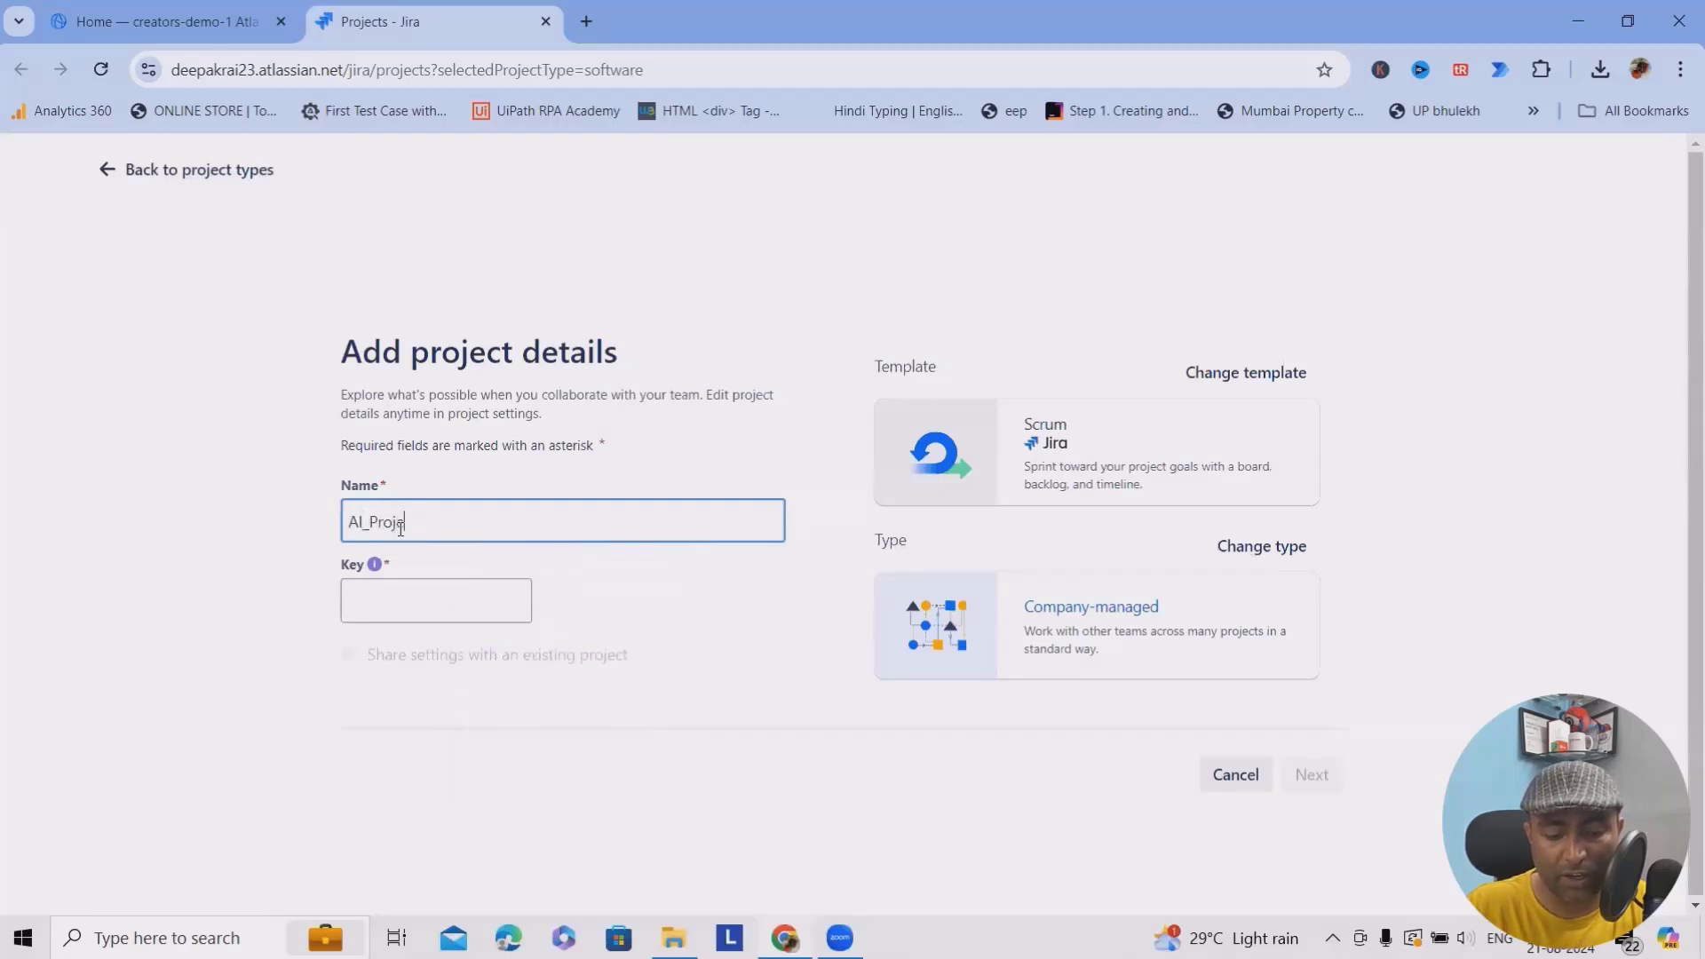
text(ct)
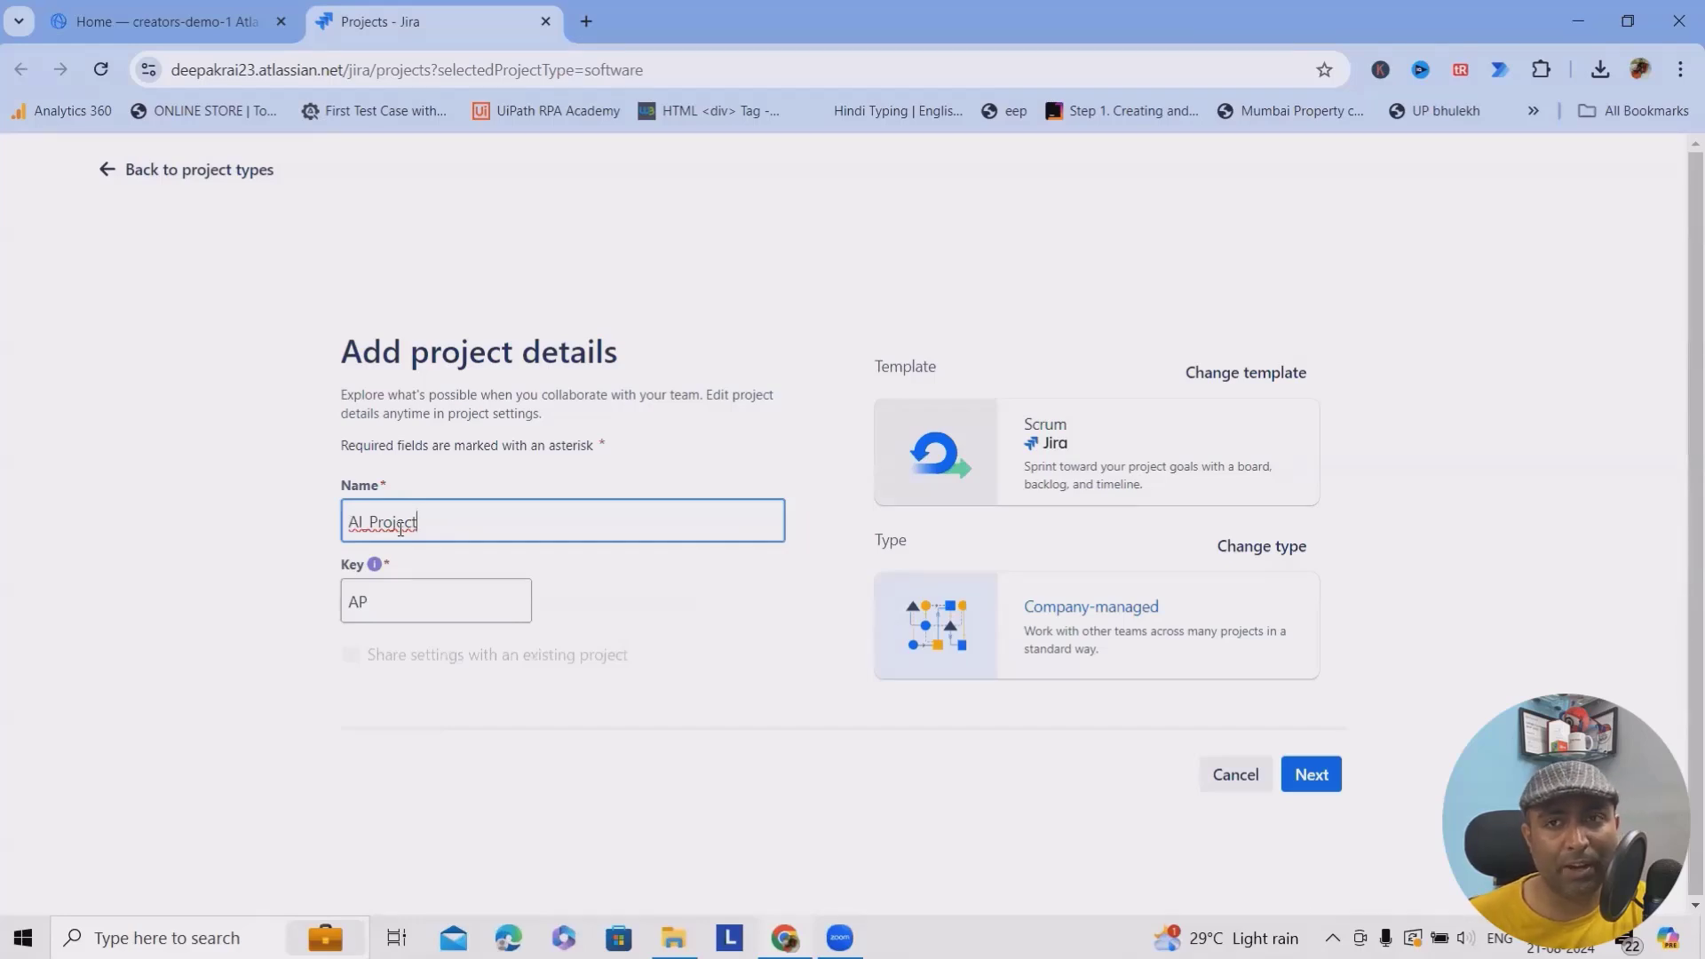
click(1312, 775)
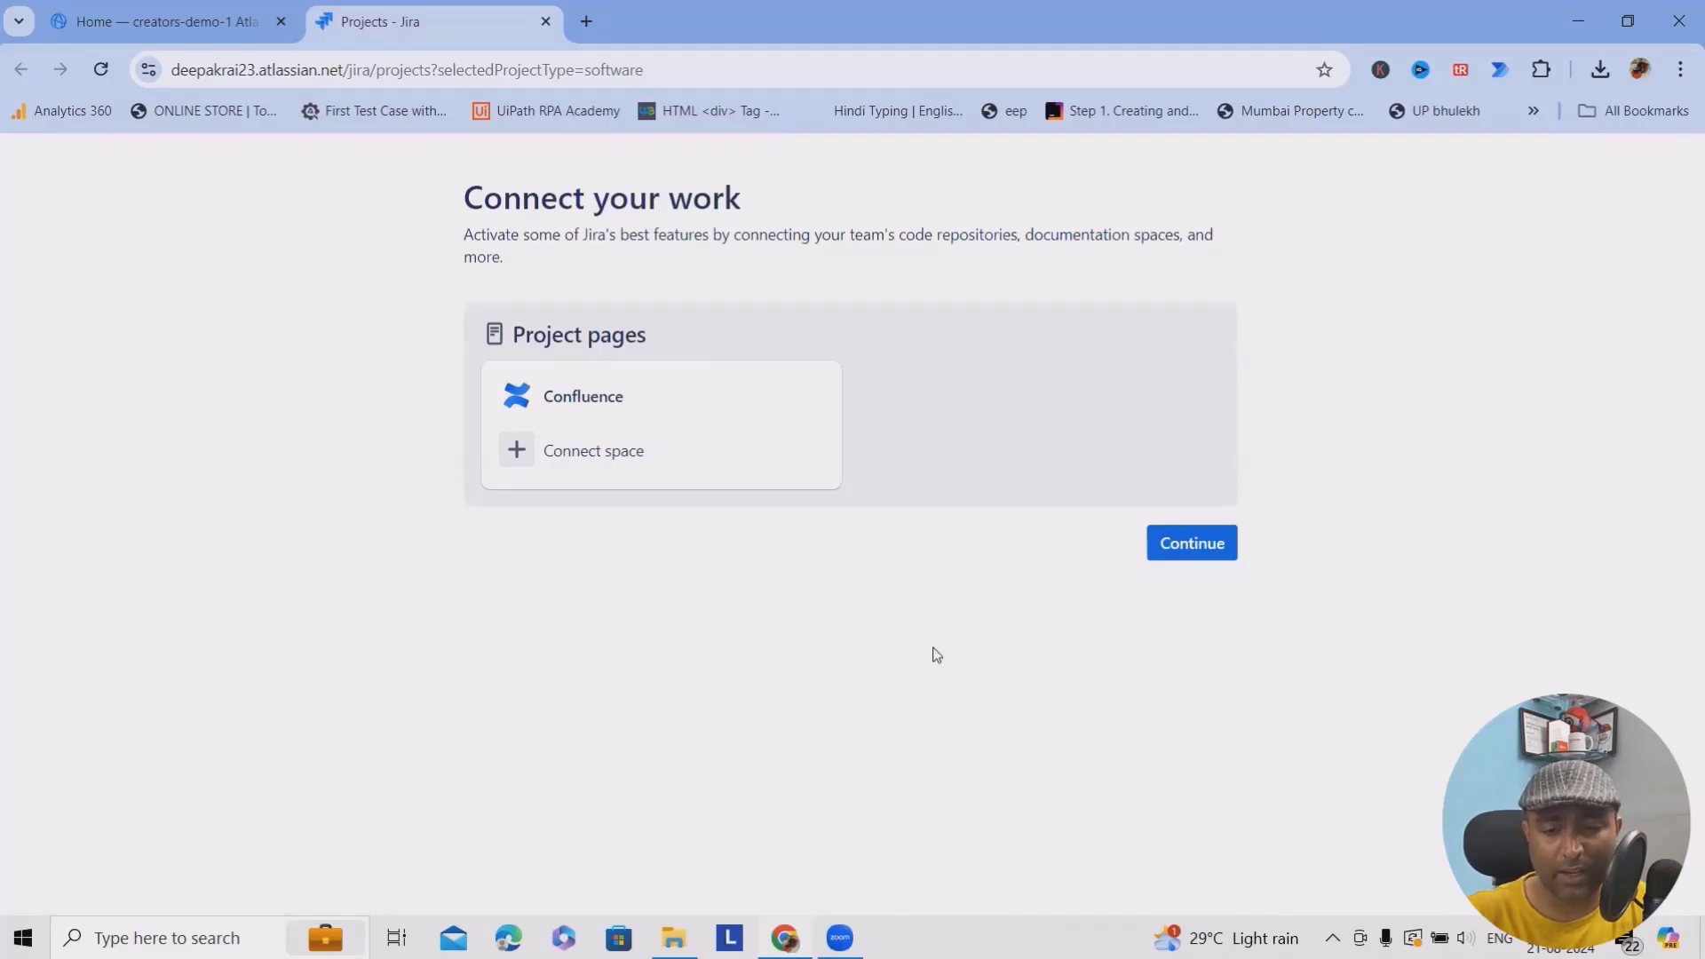
click(1191, 543)
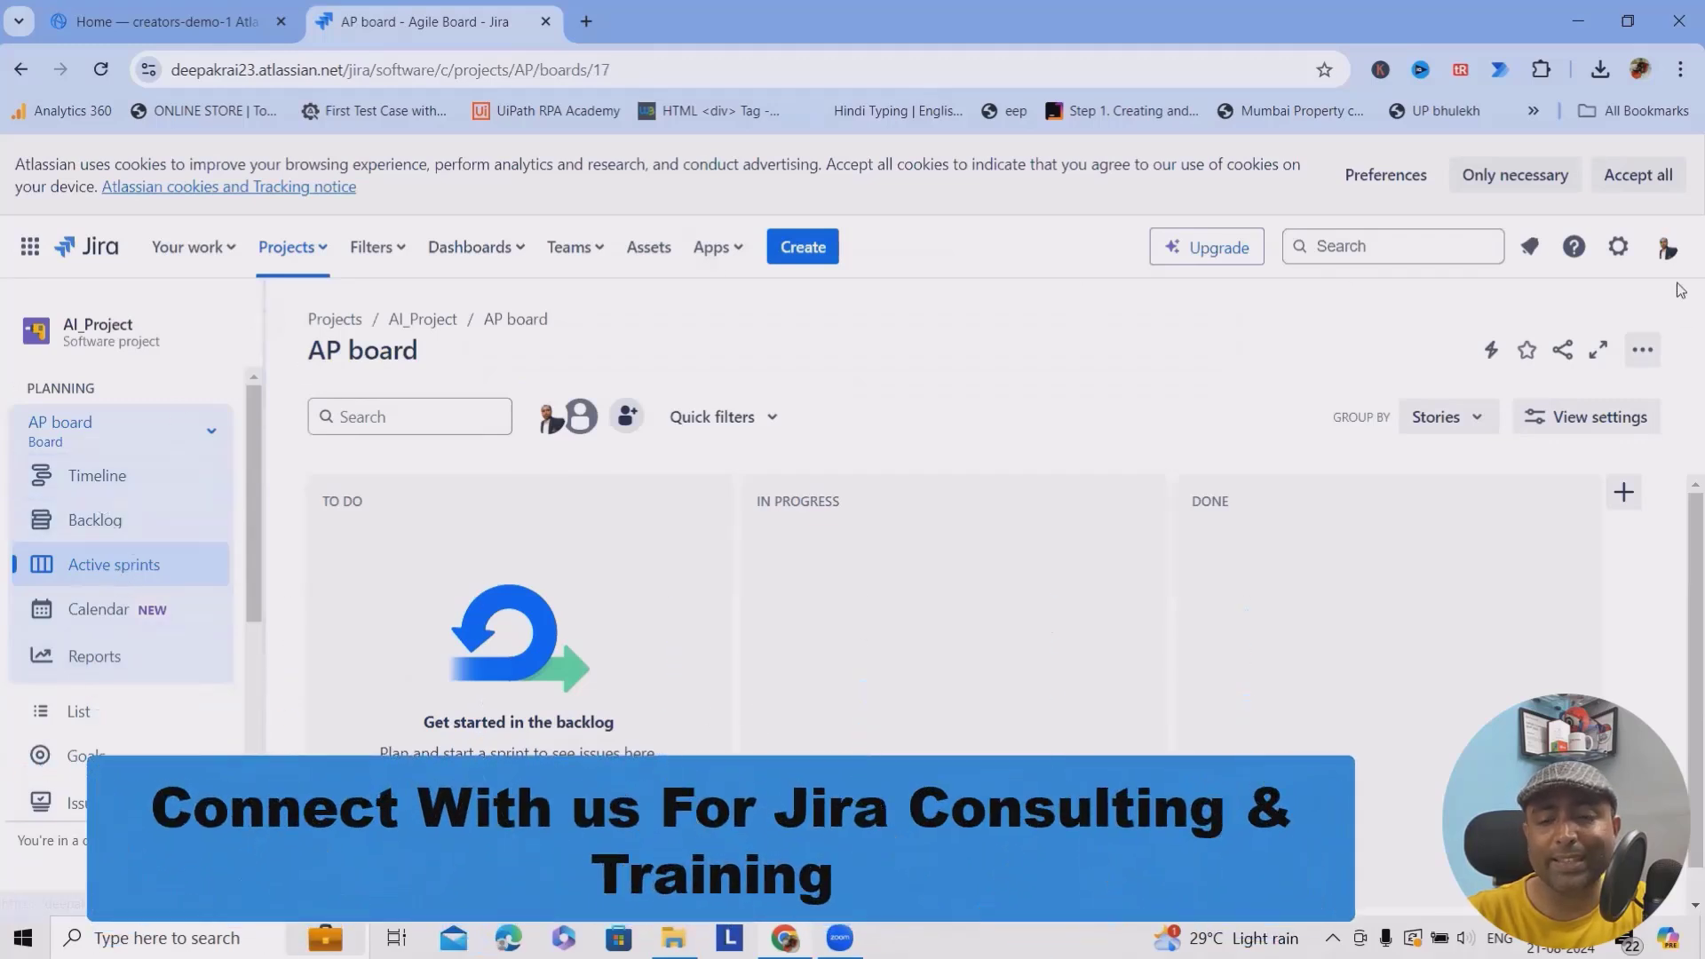
Step: Open the AP board's timeline and bring today's date into view
click(98, 477)
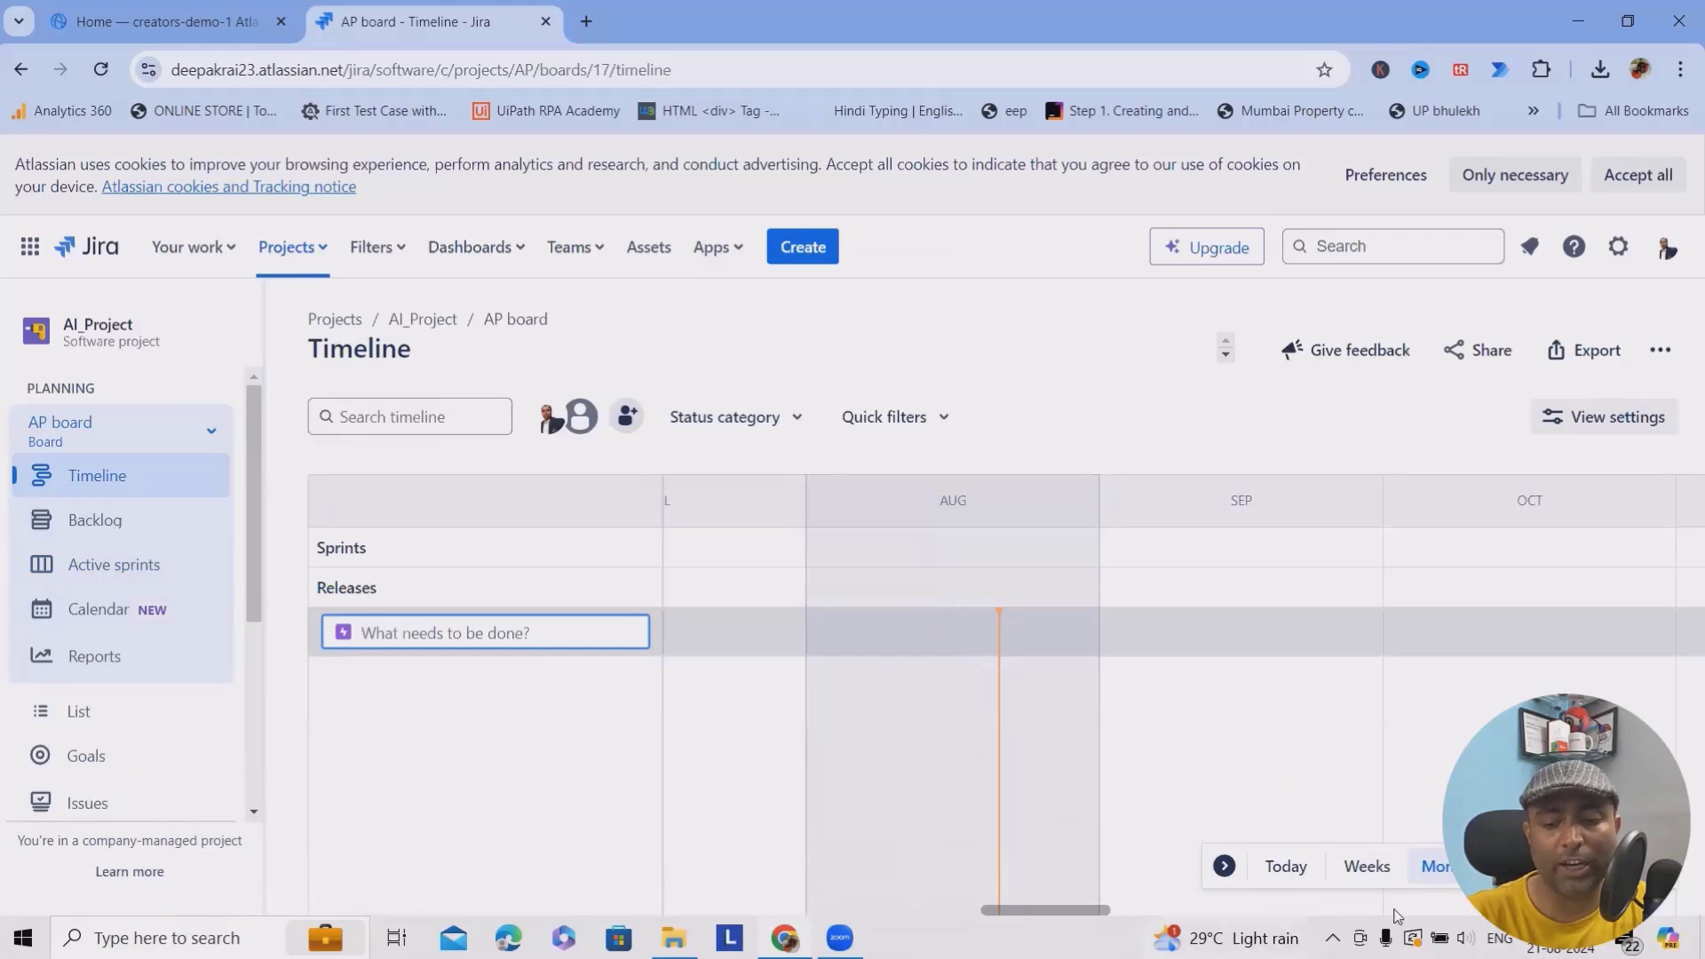
click(1270, 878)
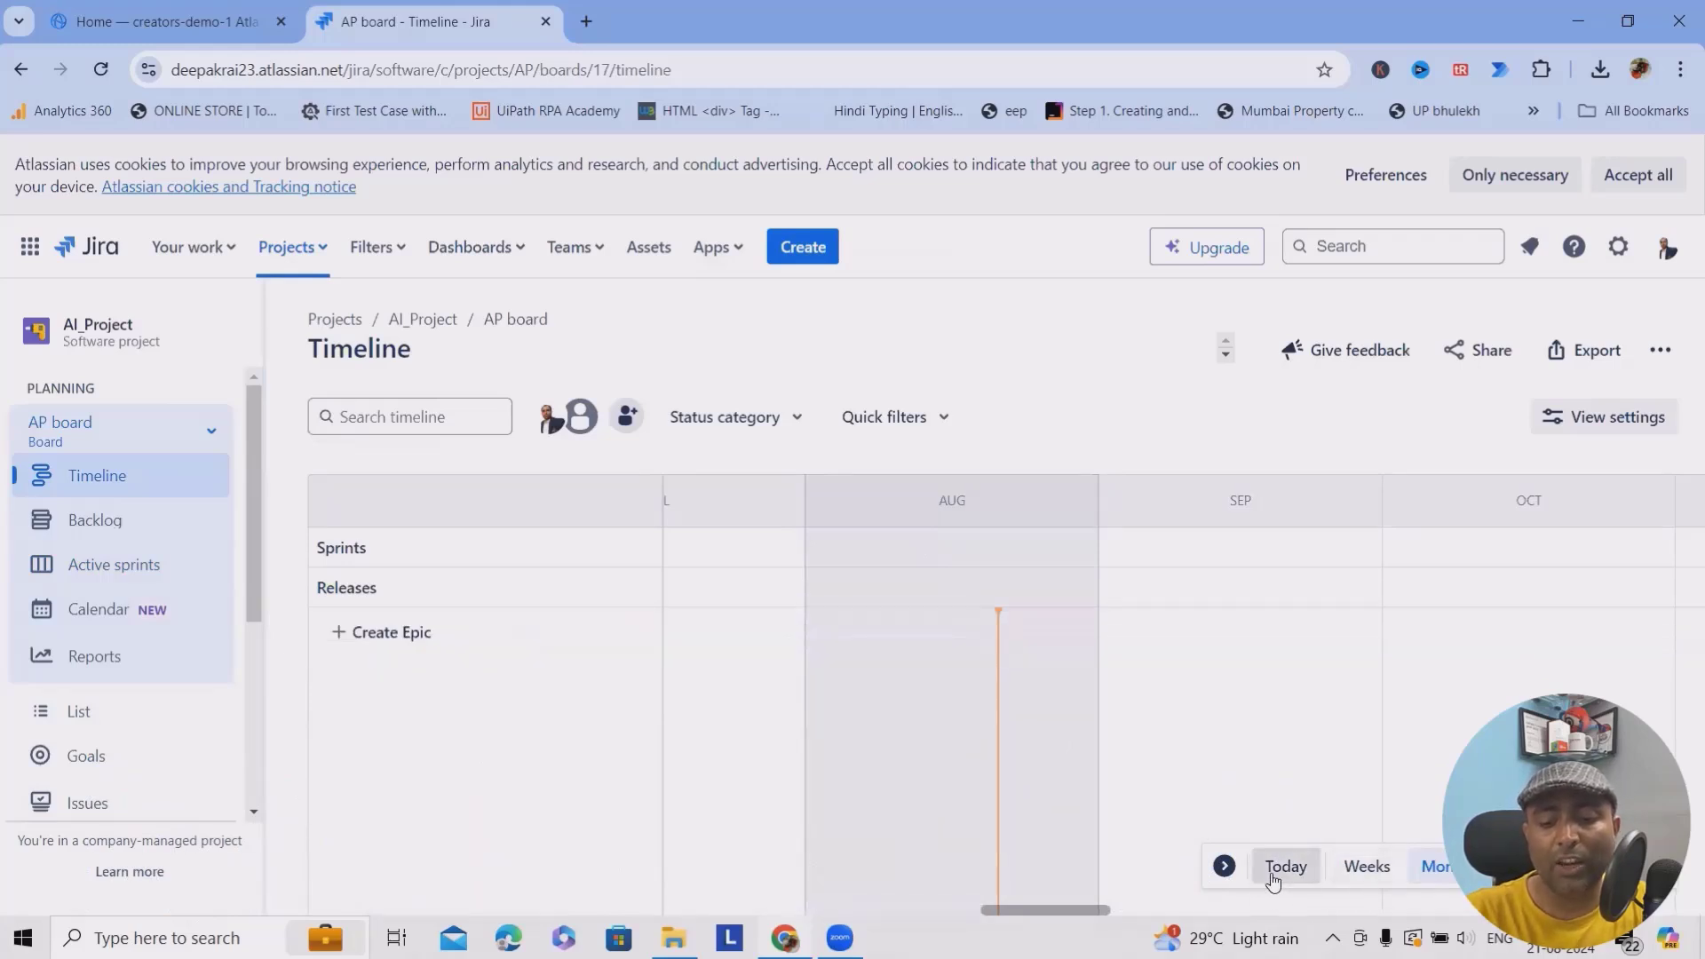
Step: View the timeline by weeks, months and quarters, and open the AP board's backlog
click(1364, 867)
click(1432, 865)
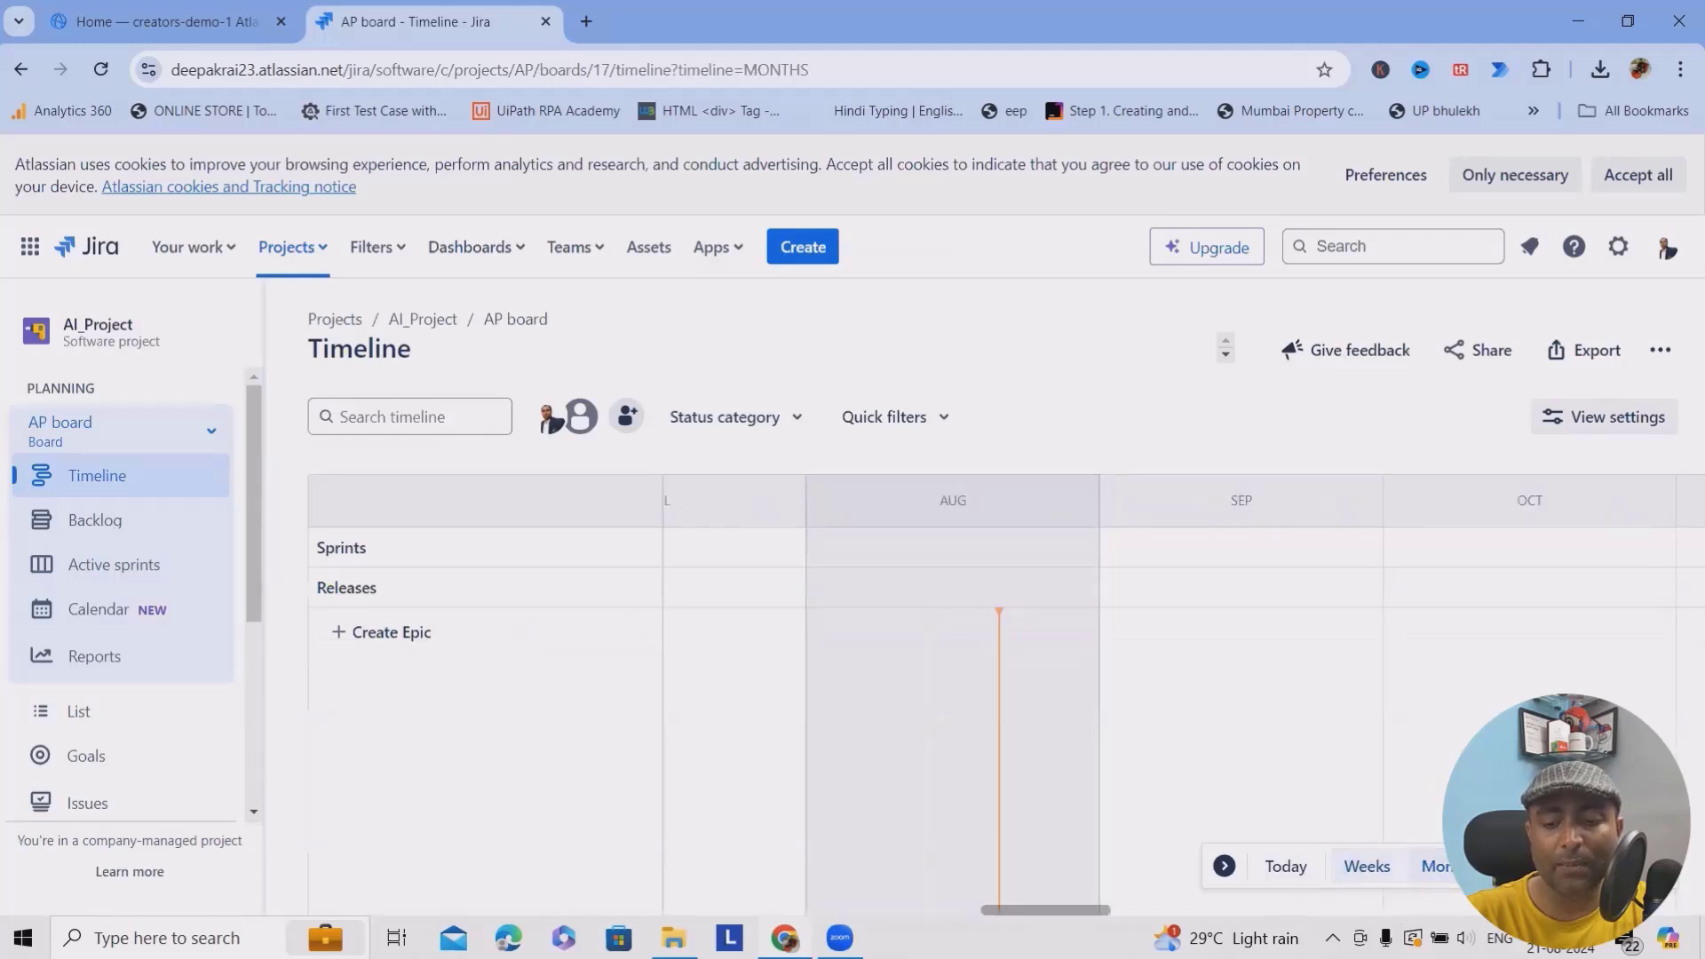
click(1501, 866)
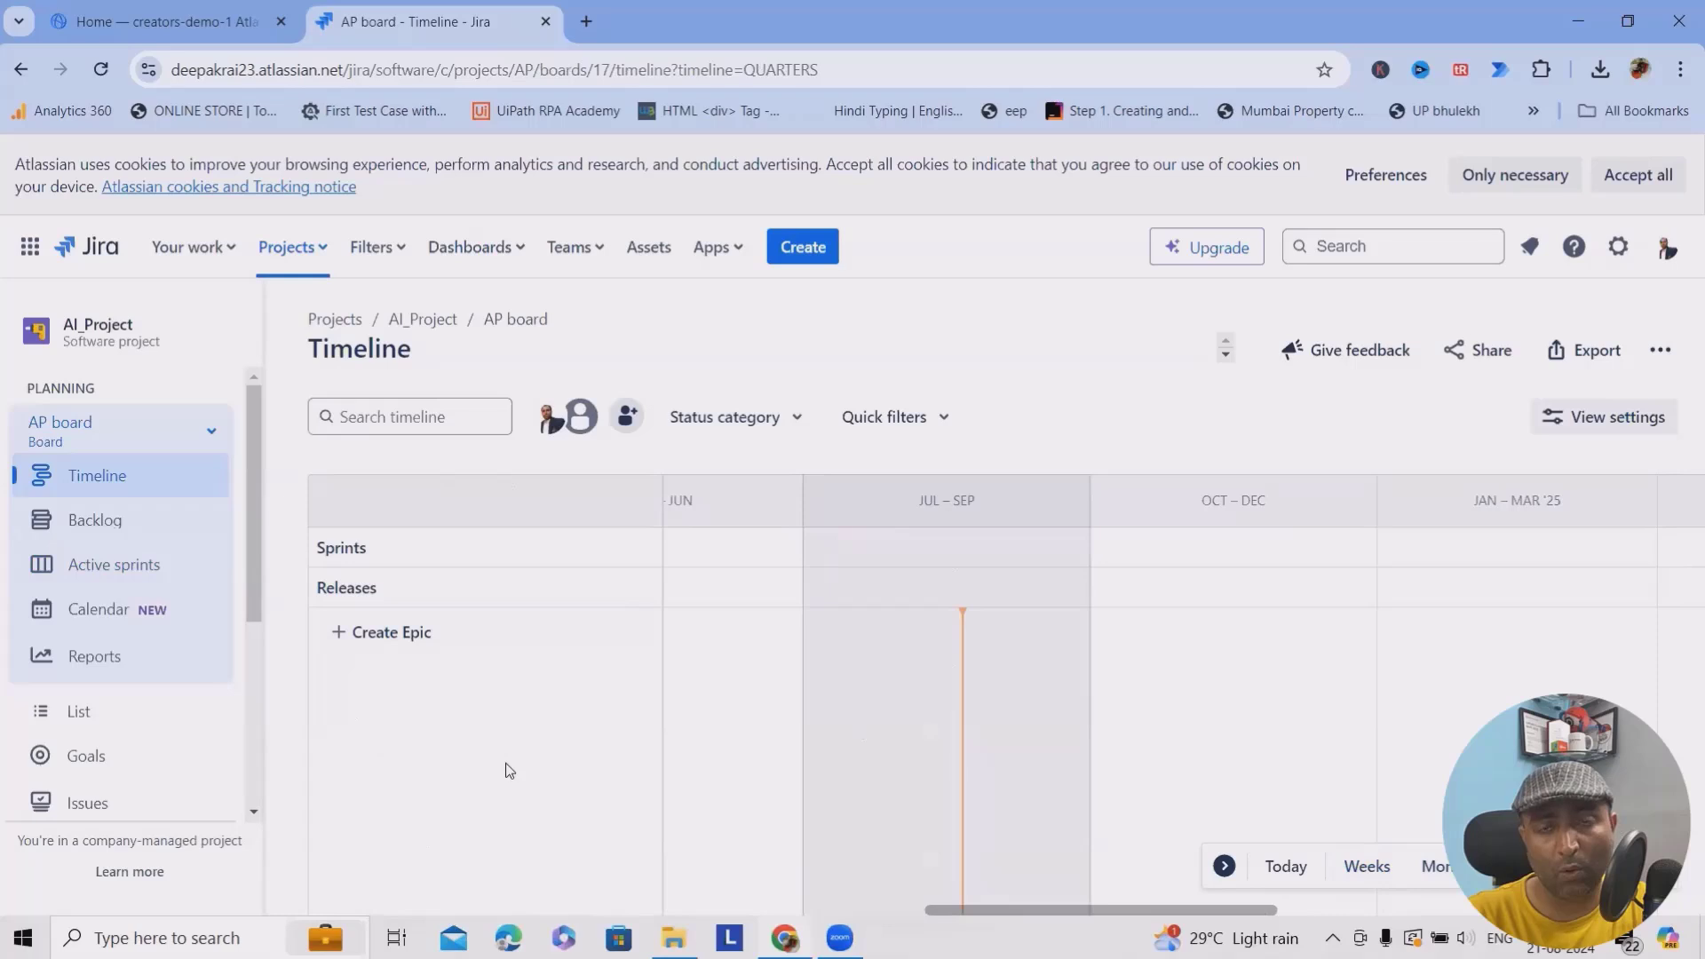
click(84, 528)
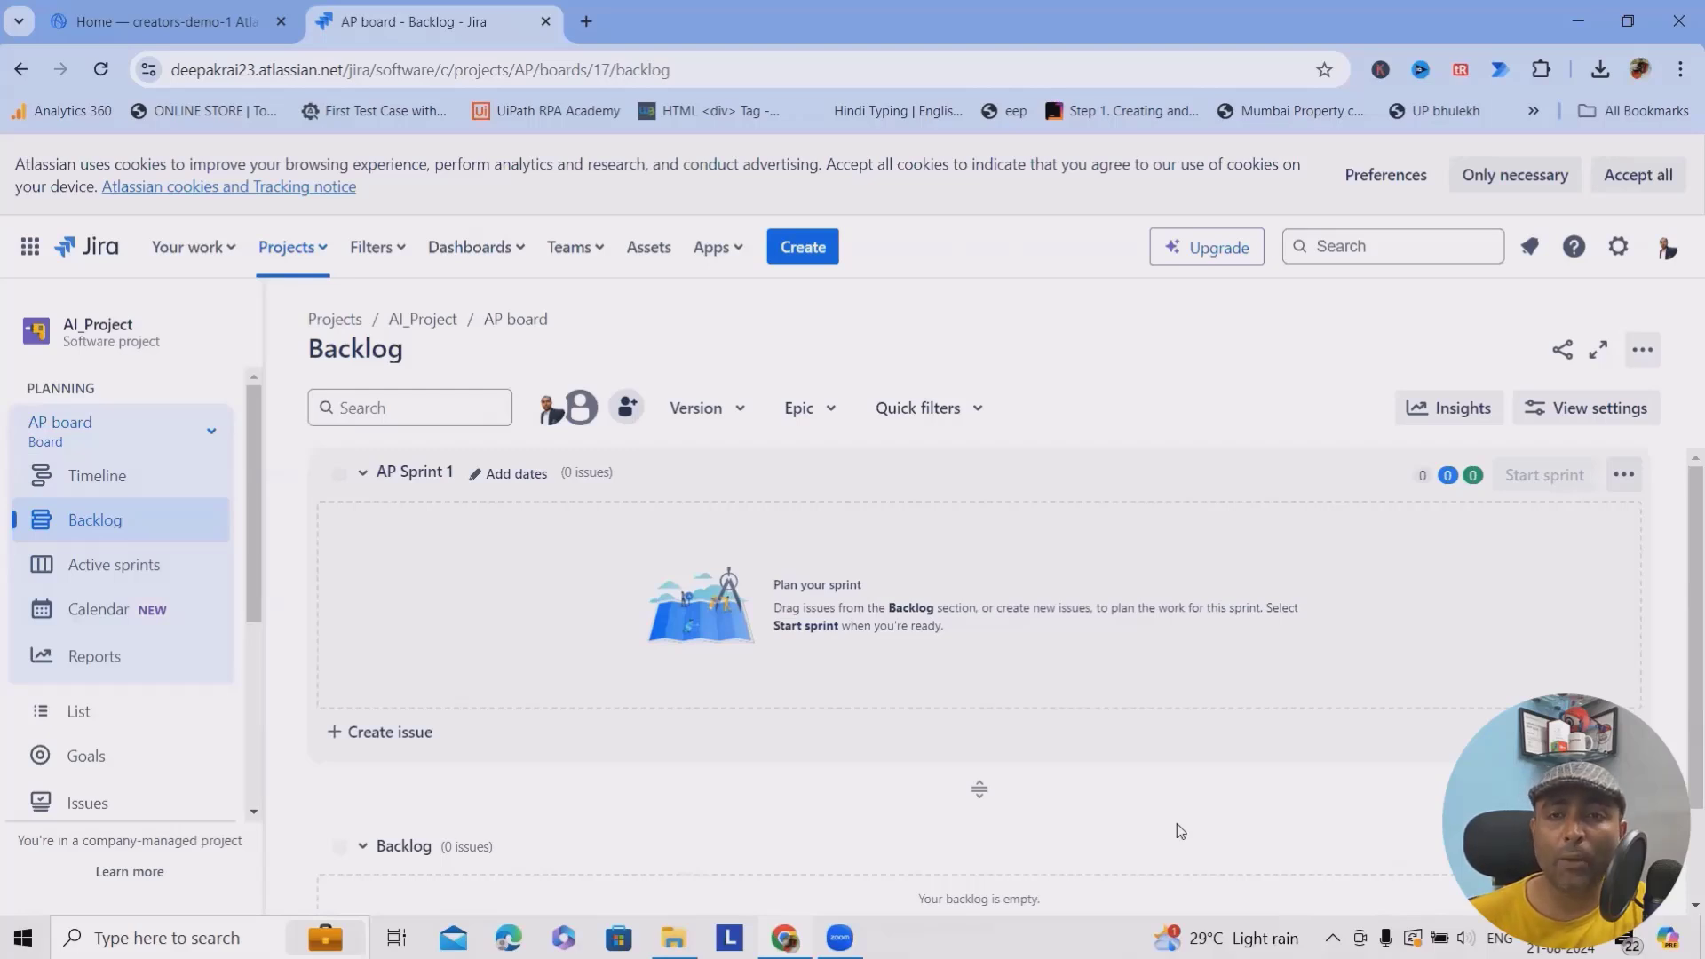
Step: Add a UAT column to the board of active sprints
click(152, 579)
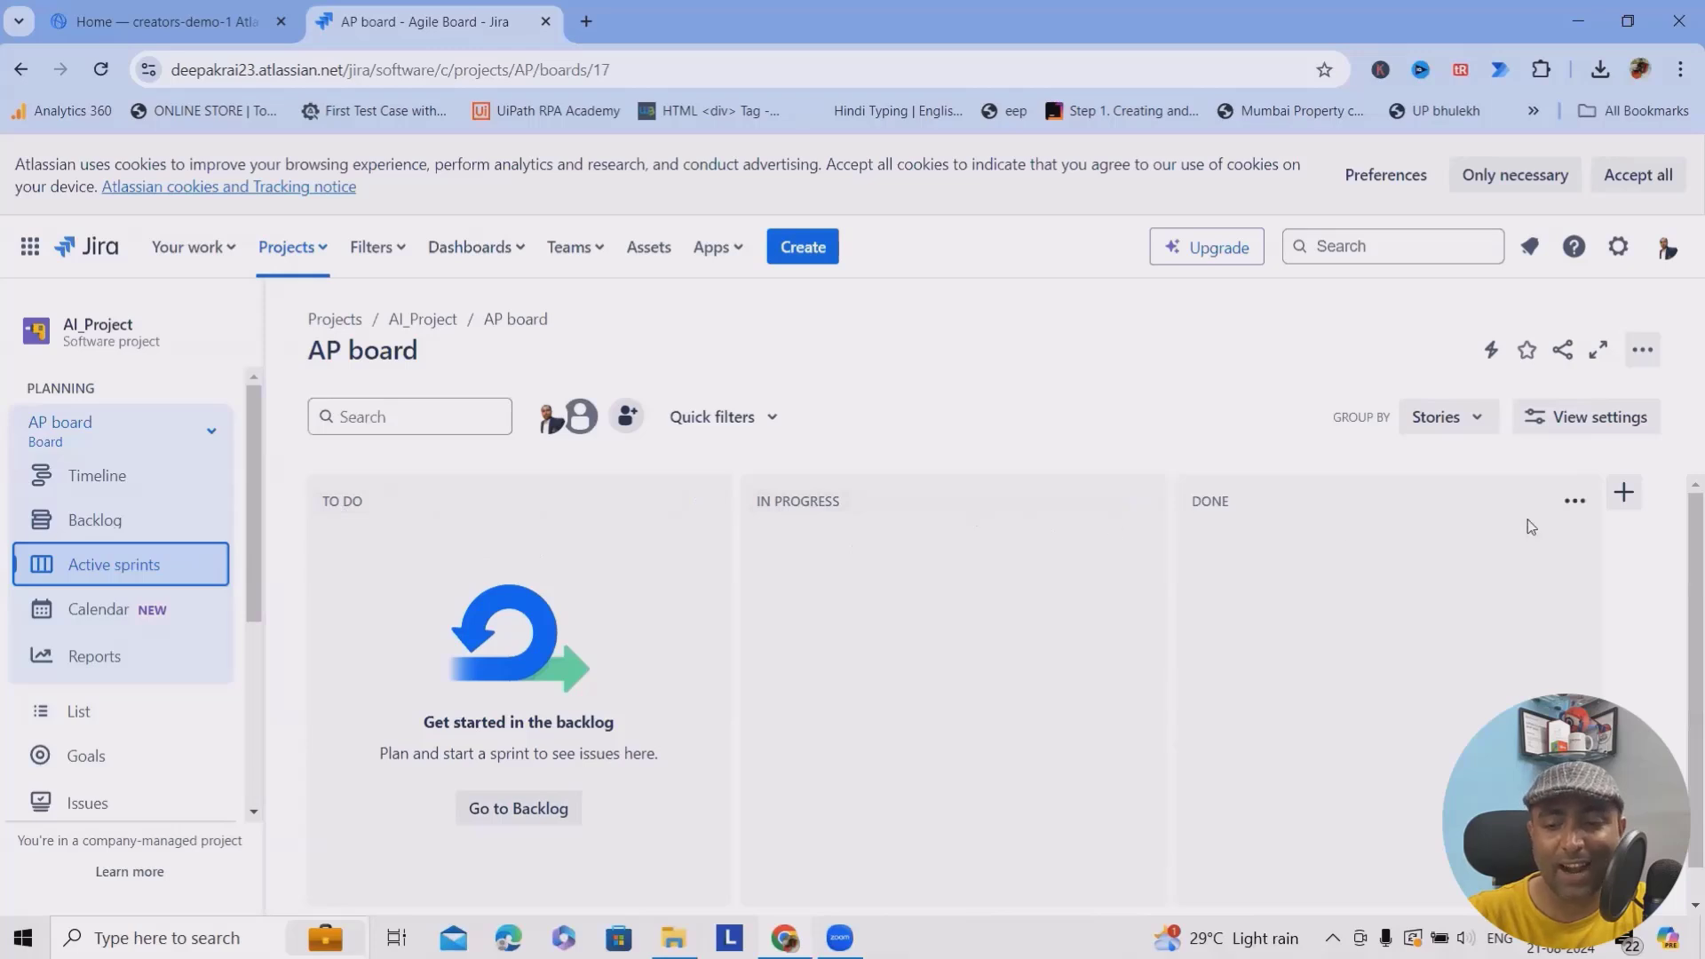
click(1623, 494)
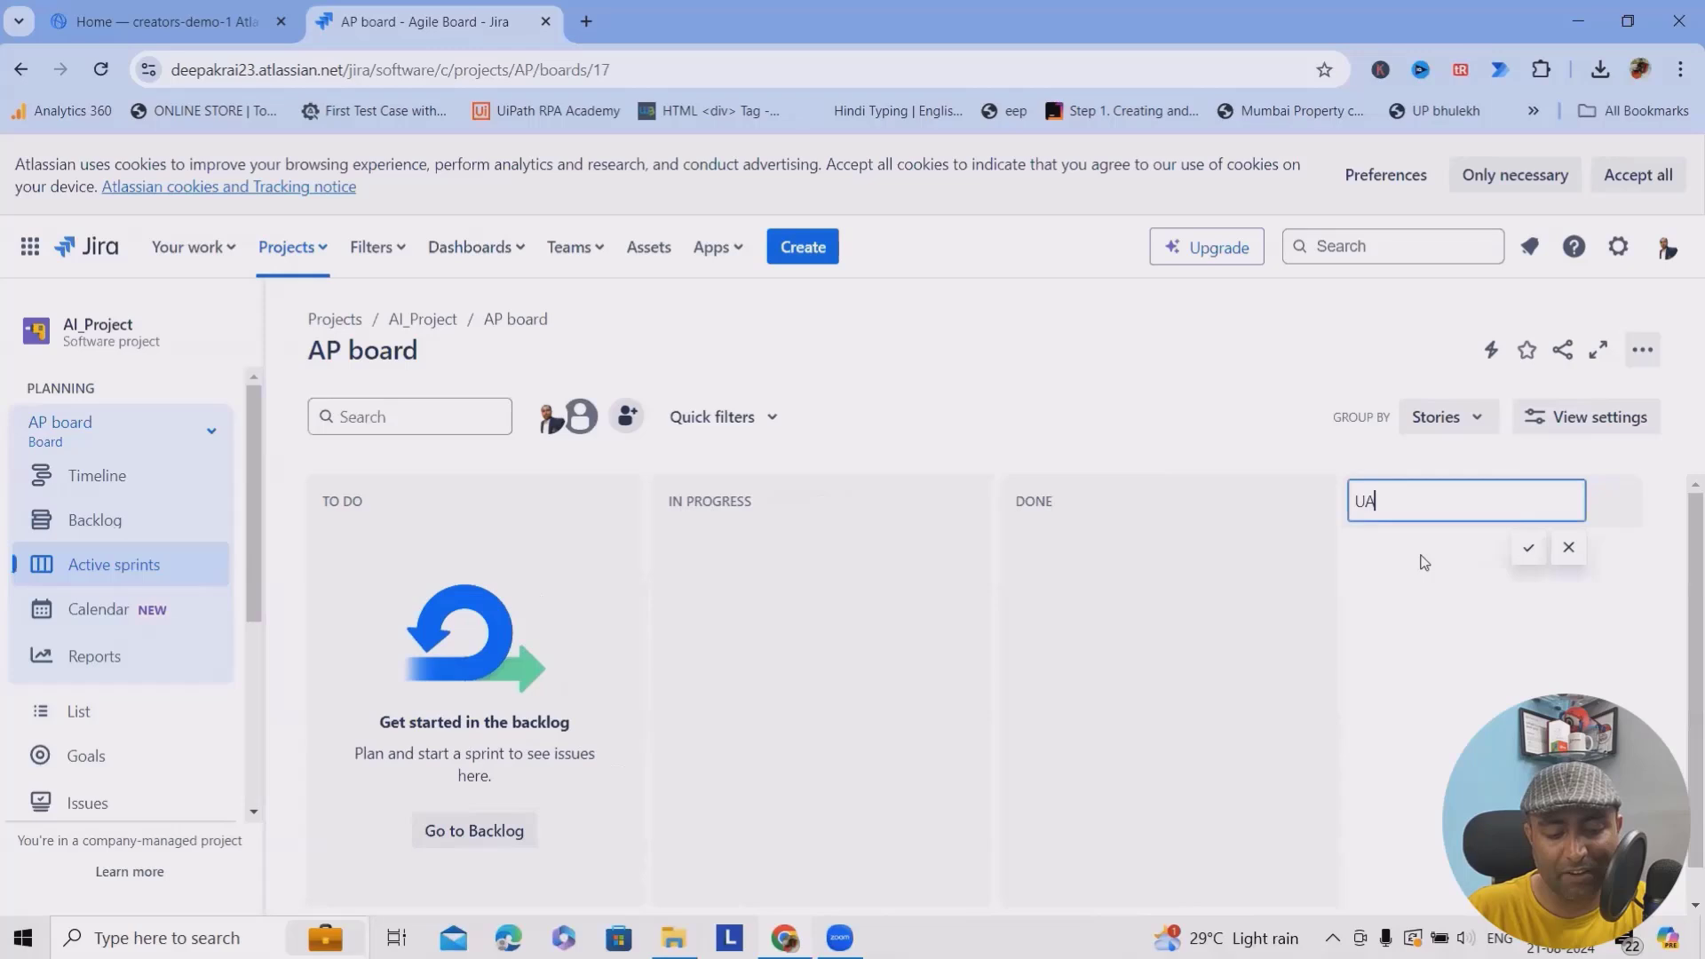
click(1538, 546)
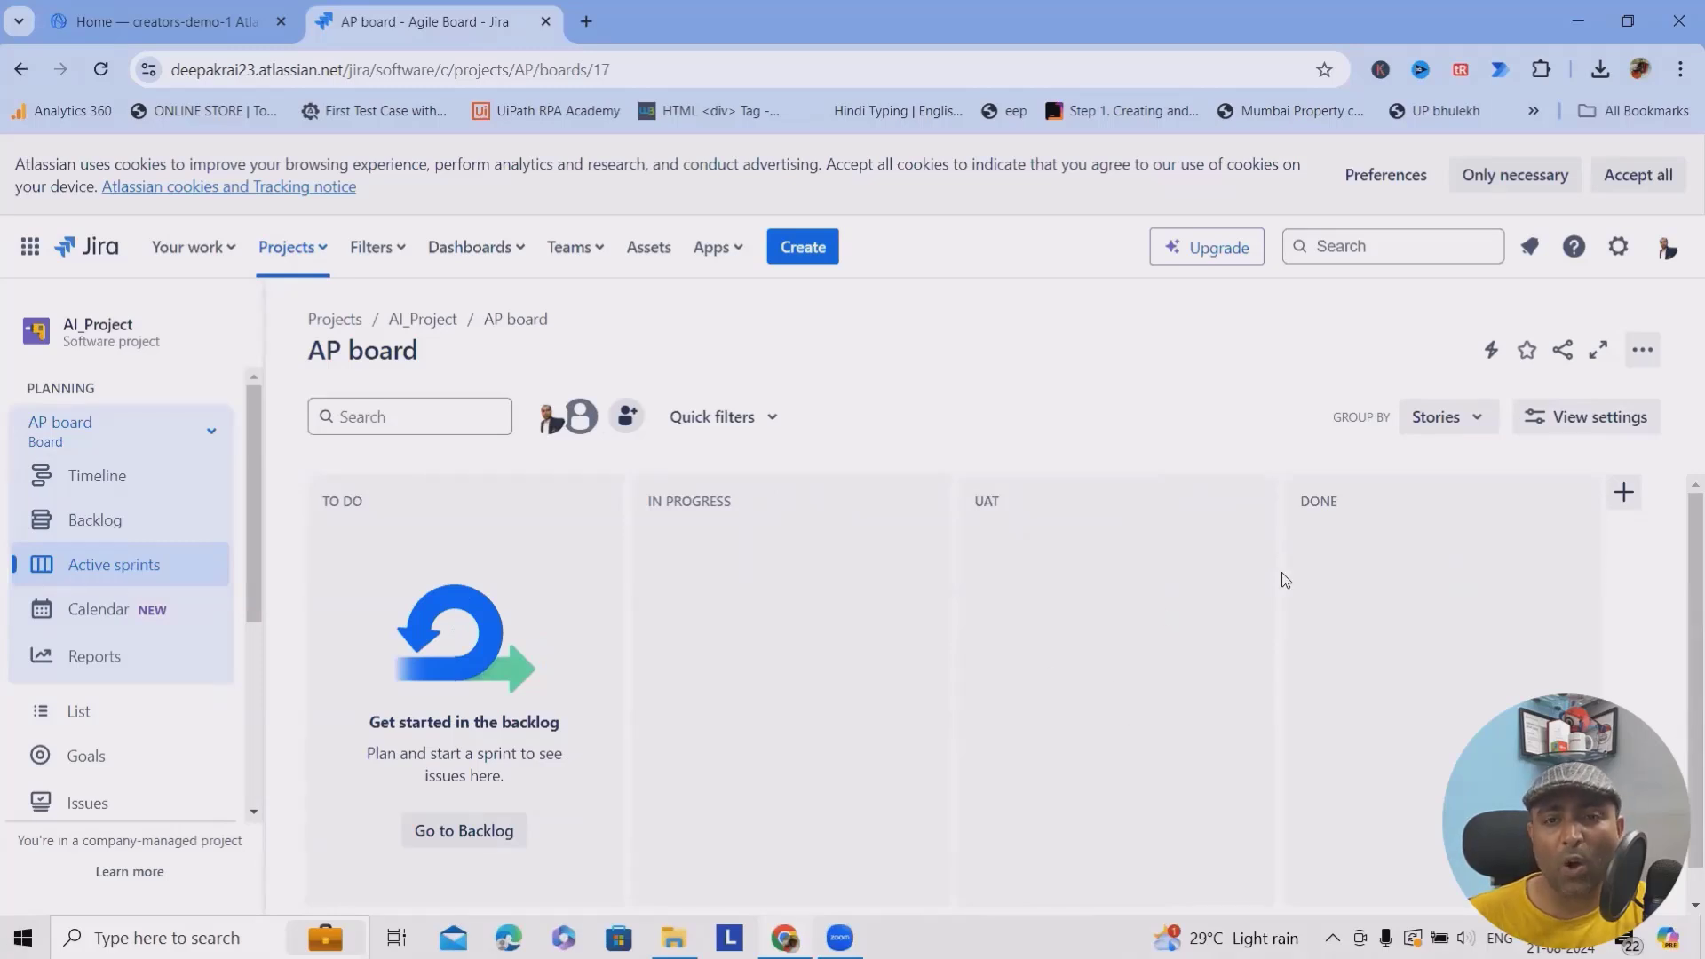
Step: Review the active sprints board's grouping options, view settings and quick filters
click(1490, 421)
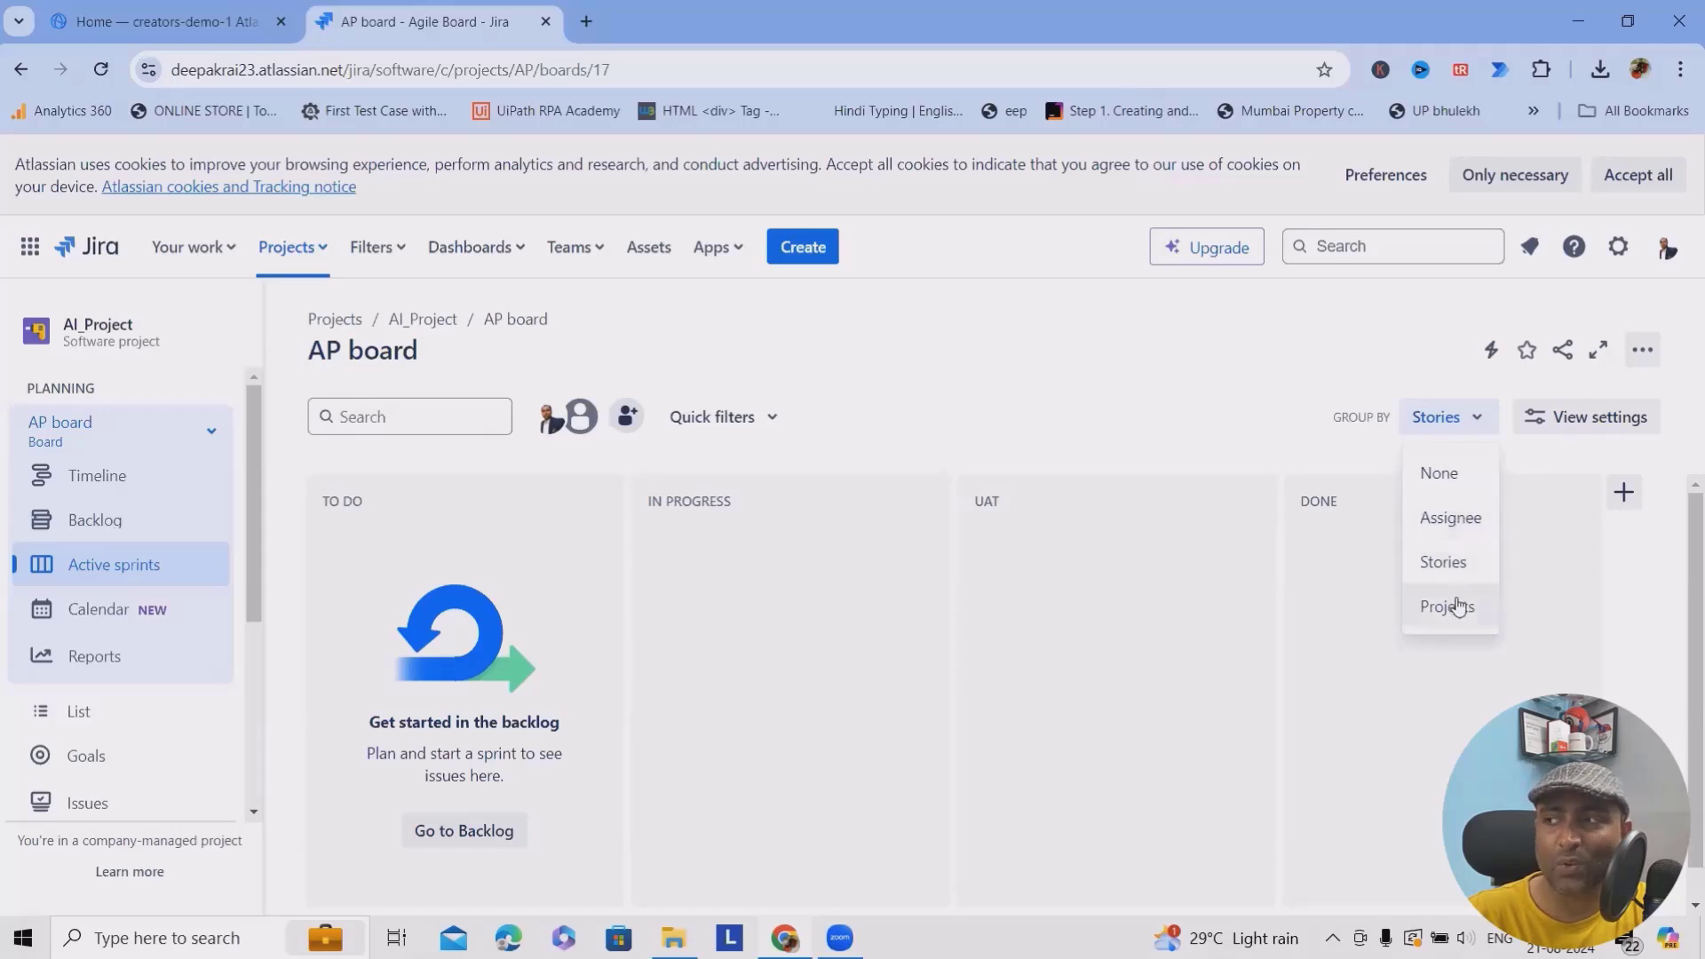
click(1601, 420)
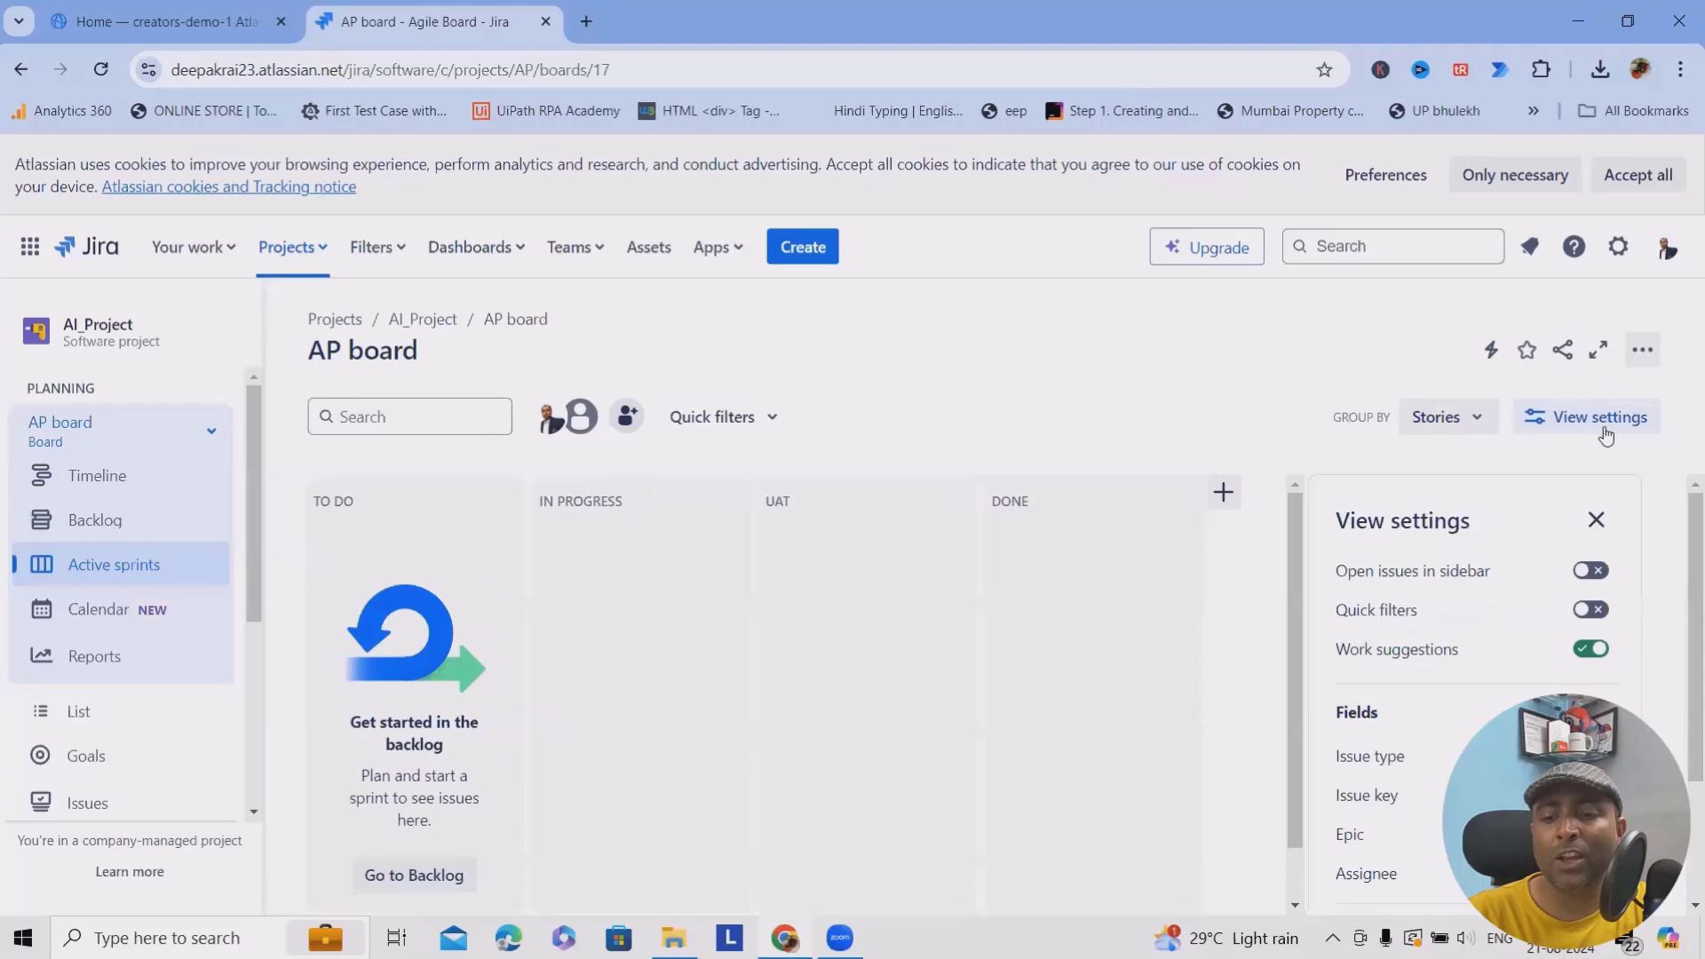
scroll(1509, 638, down, 2)
scroll(1508, 642, up, 2)
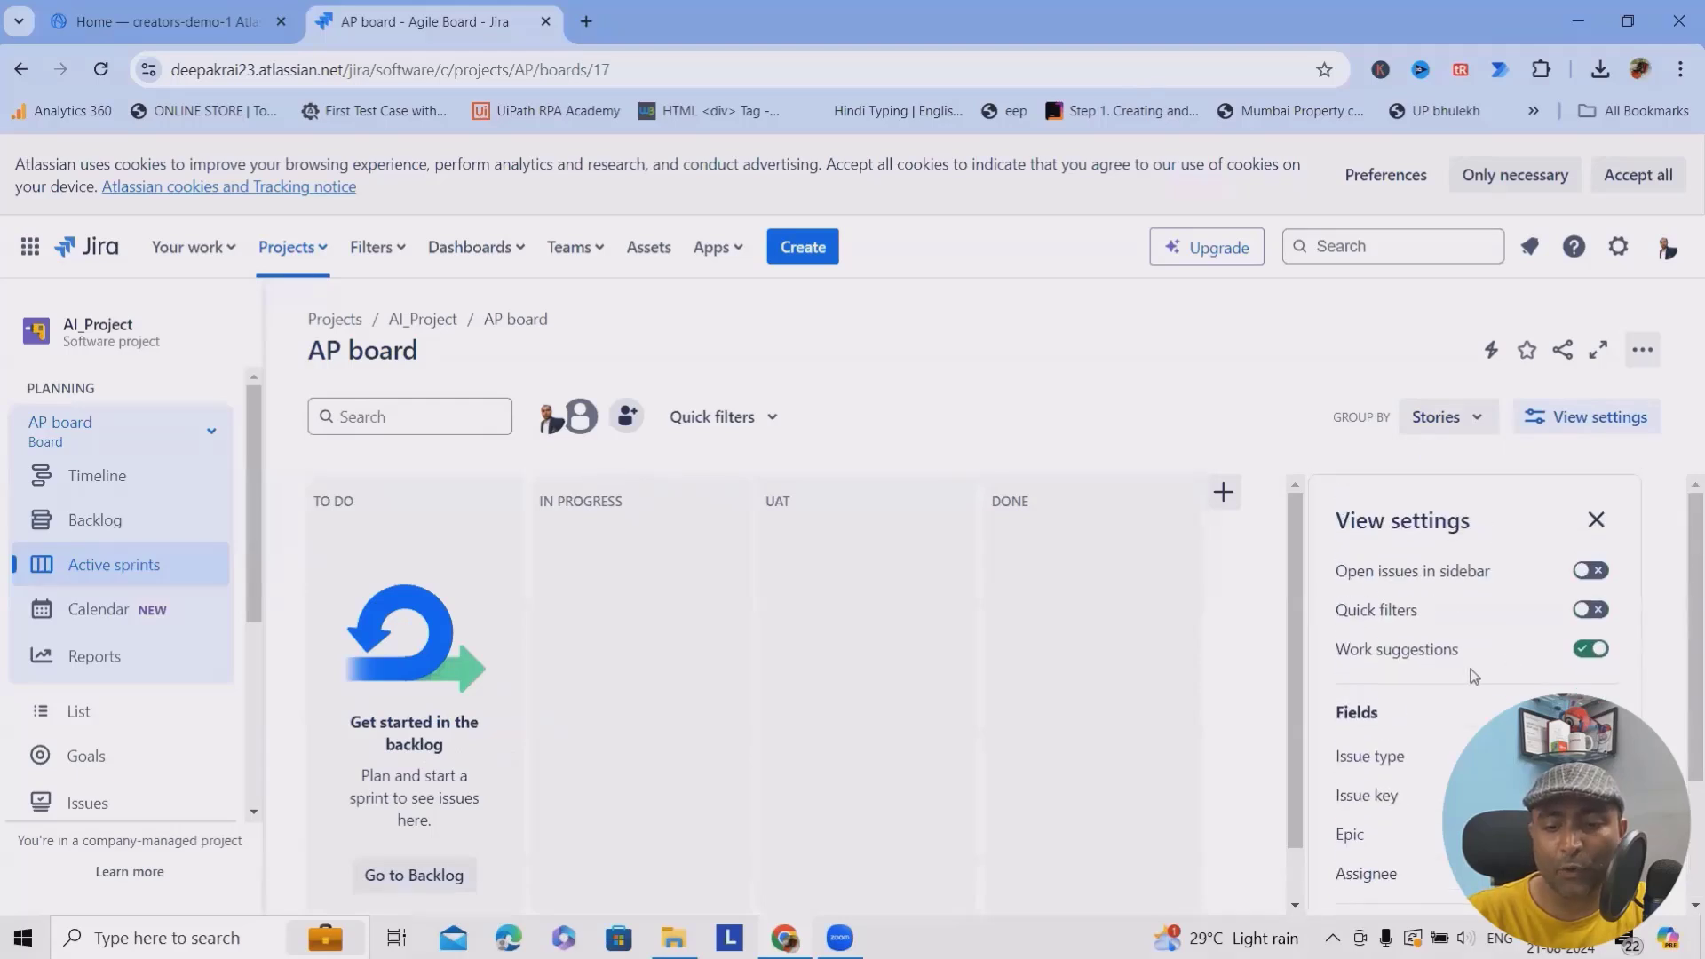
scroll(1423, 632, down, 3)
scroll(1417, 641, up, 3)
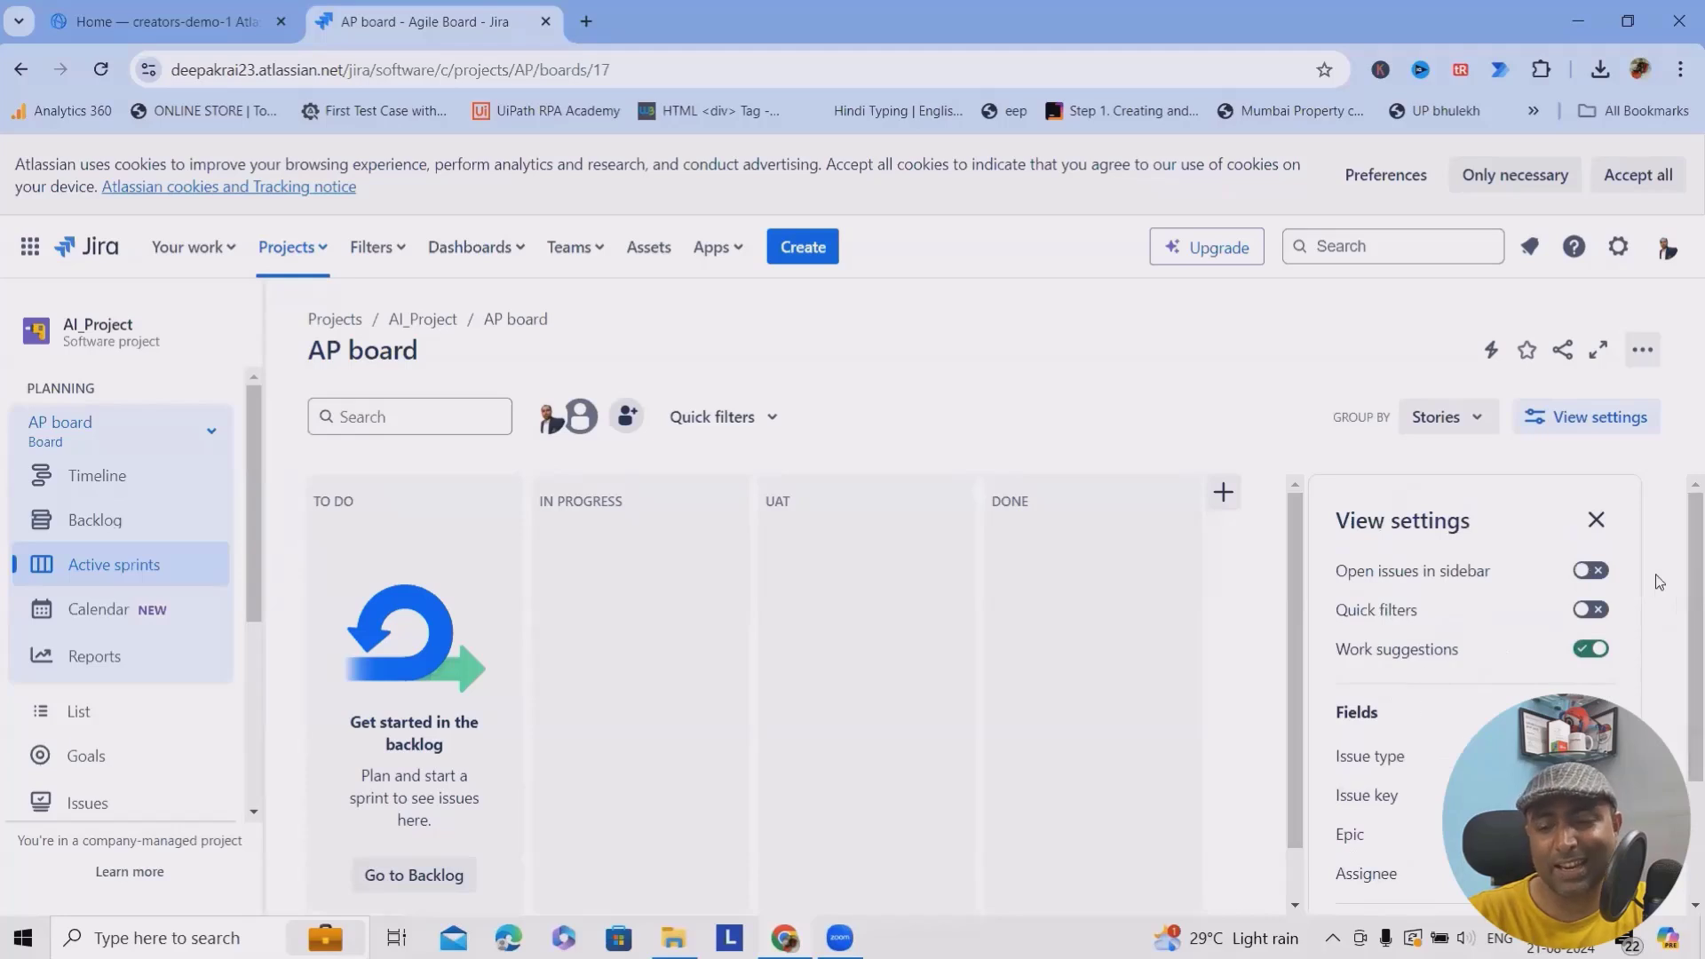
click(1597, 520)
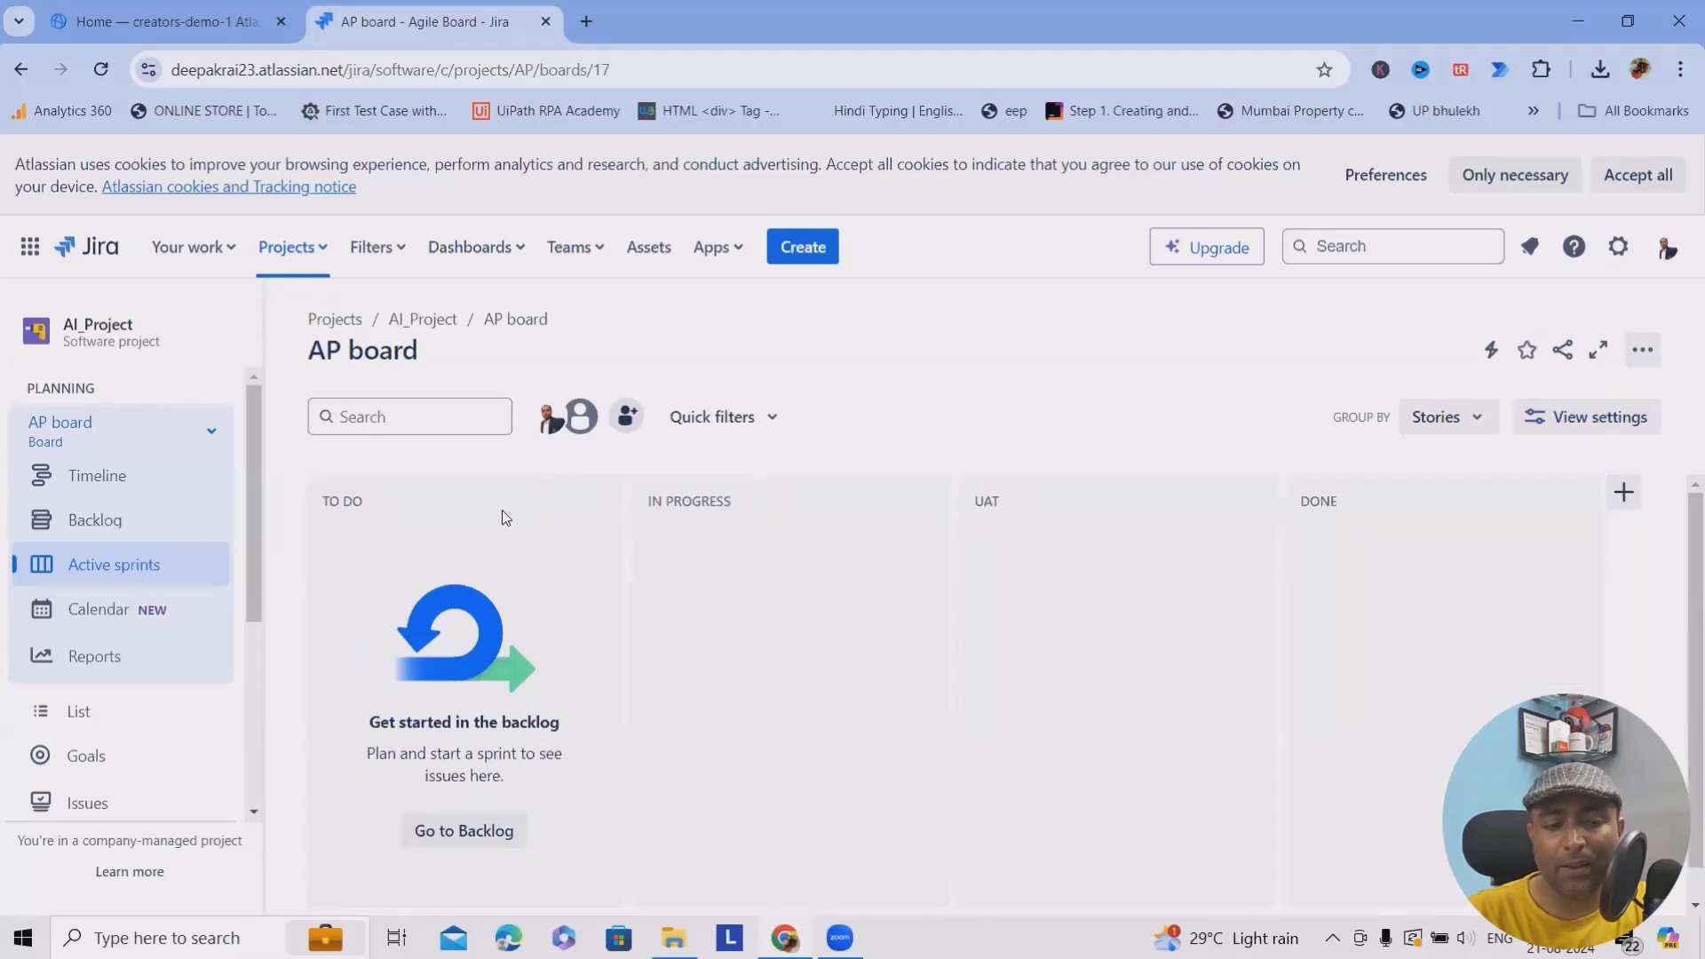
click(765, 413)
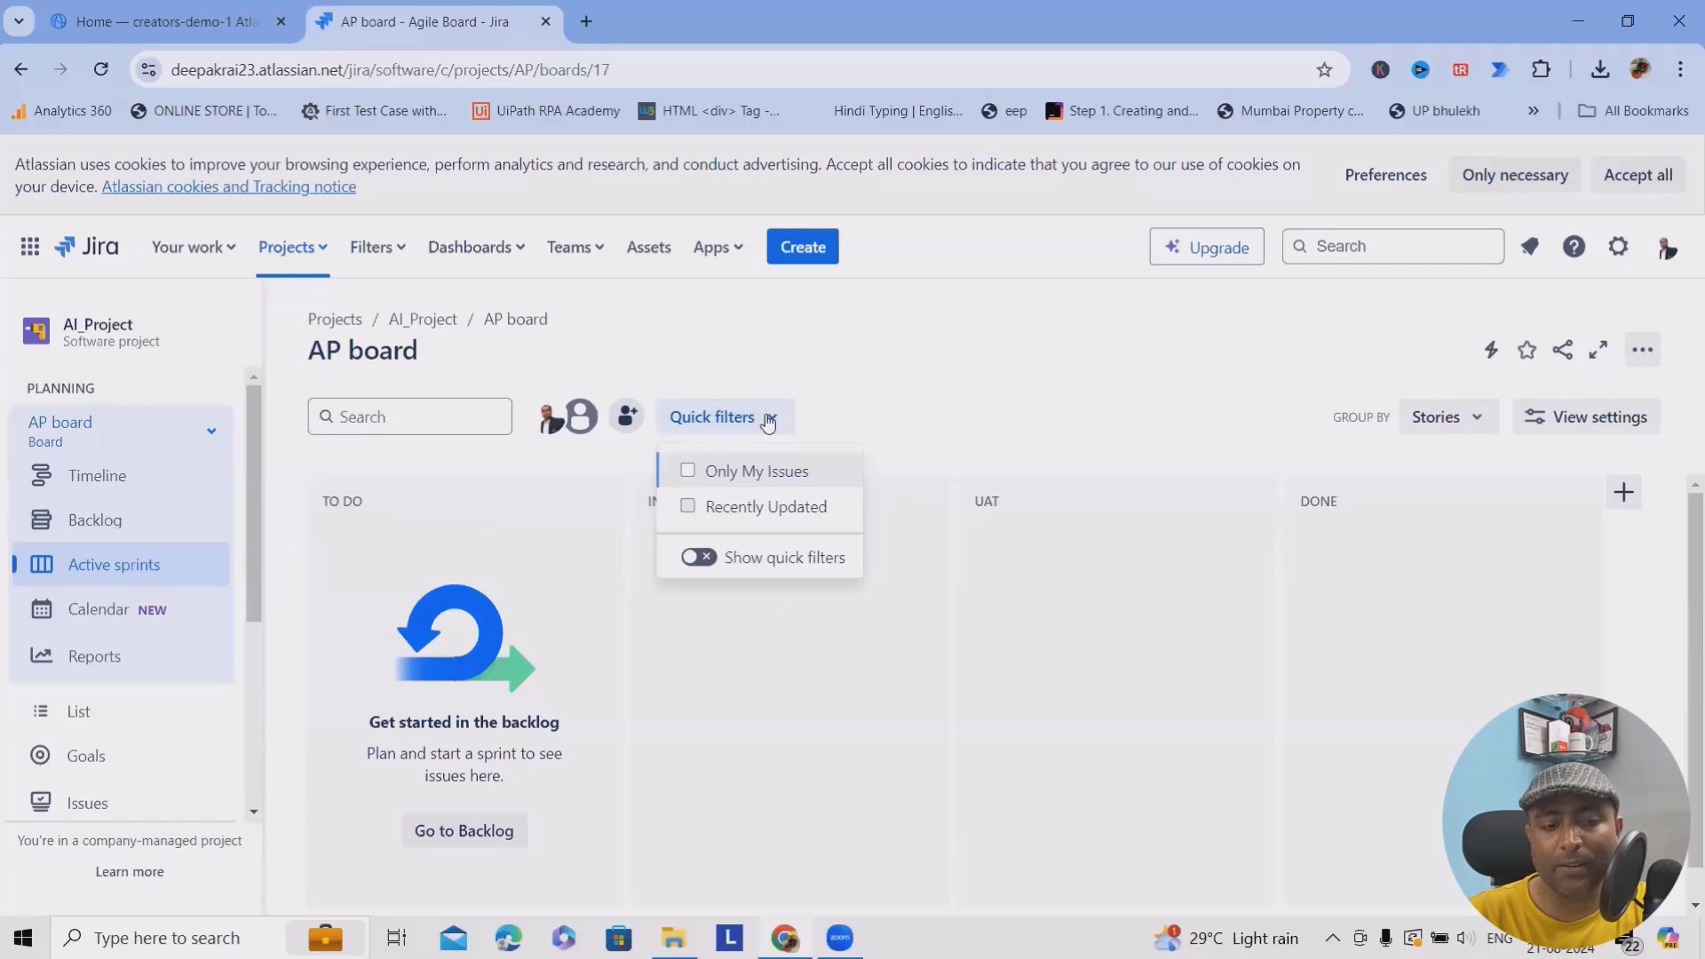
click(939, 473)
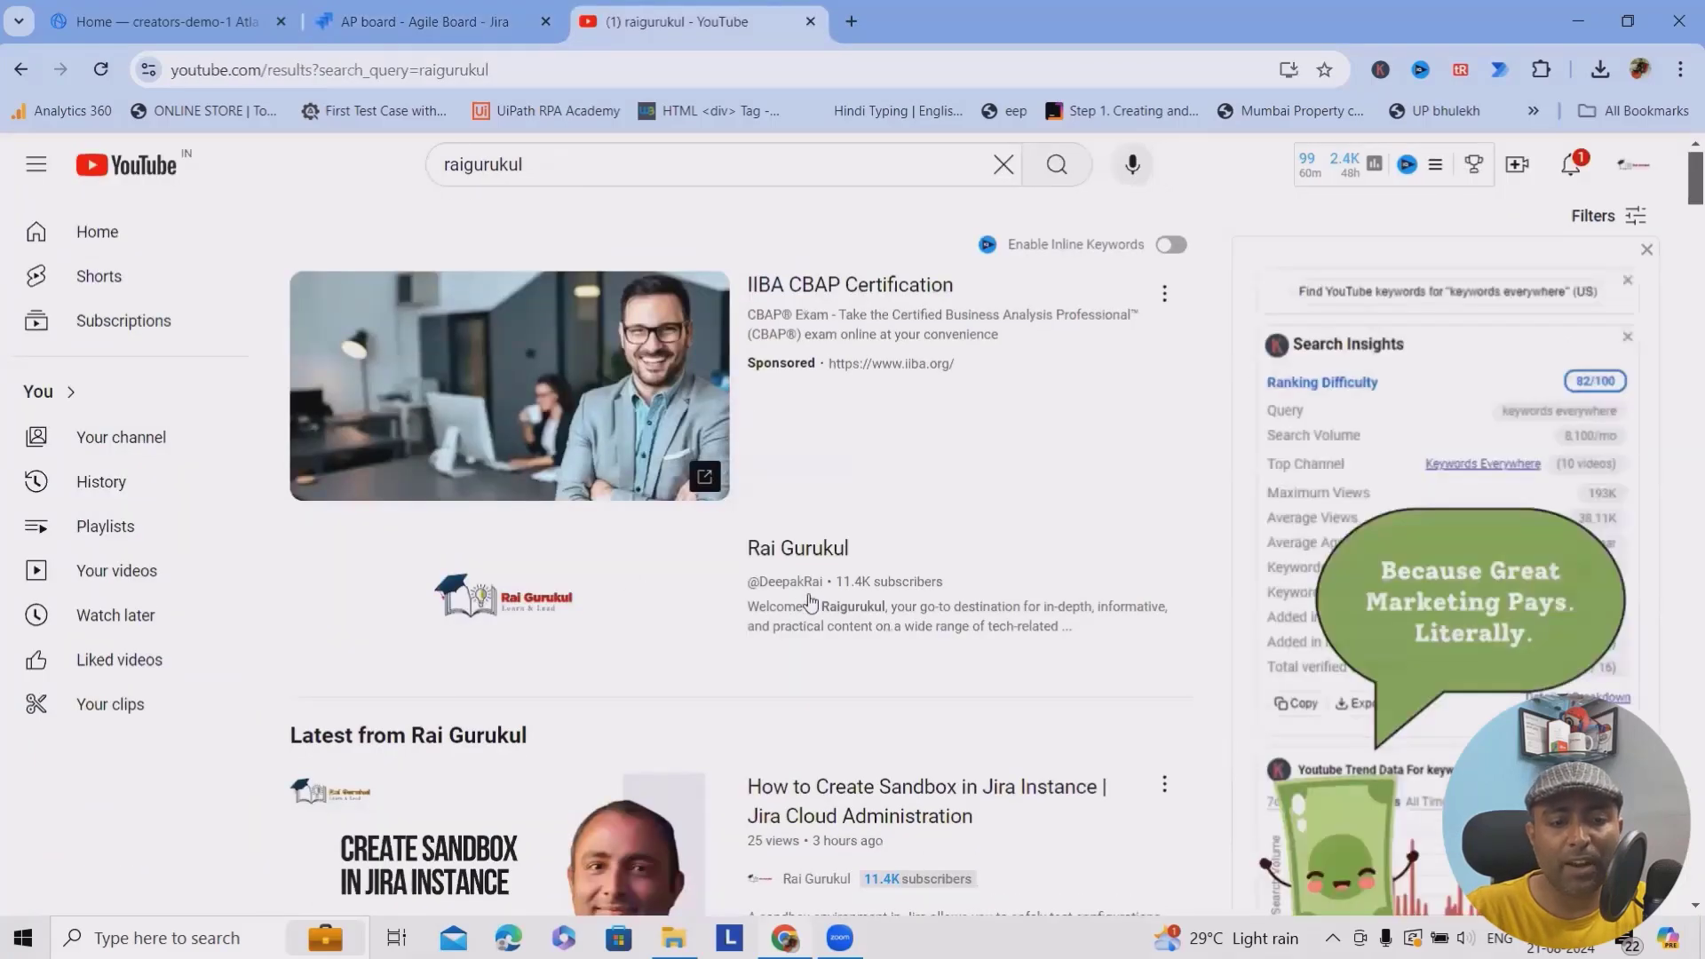
Step: Open the Rai Gurukul channel on YouTube and look through its created playlists
click(762, 550)
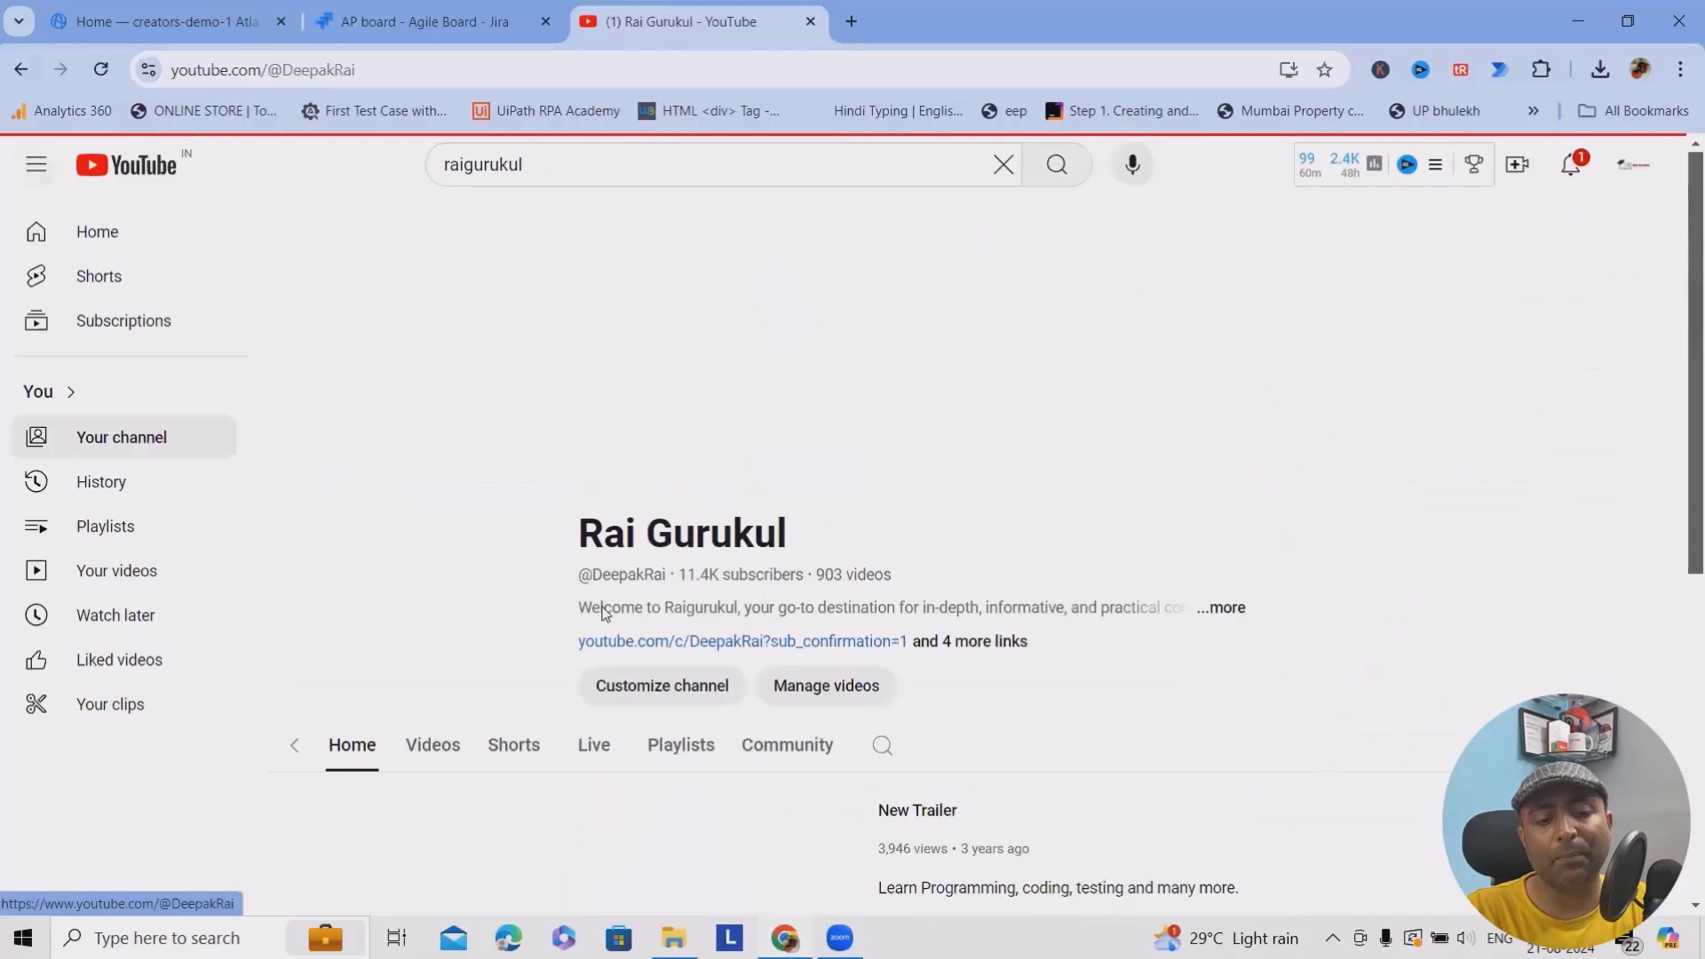
click(479, 648)
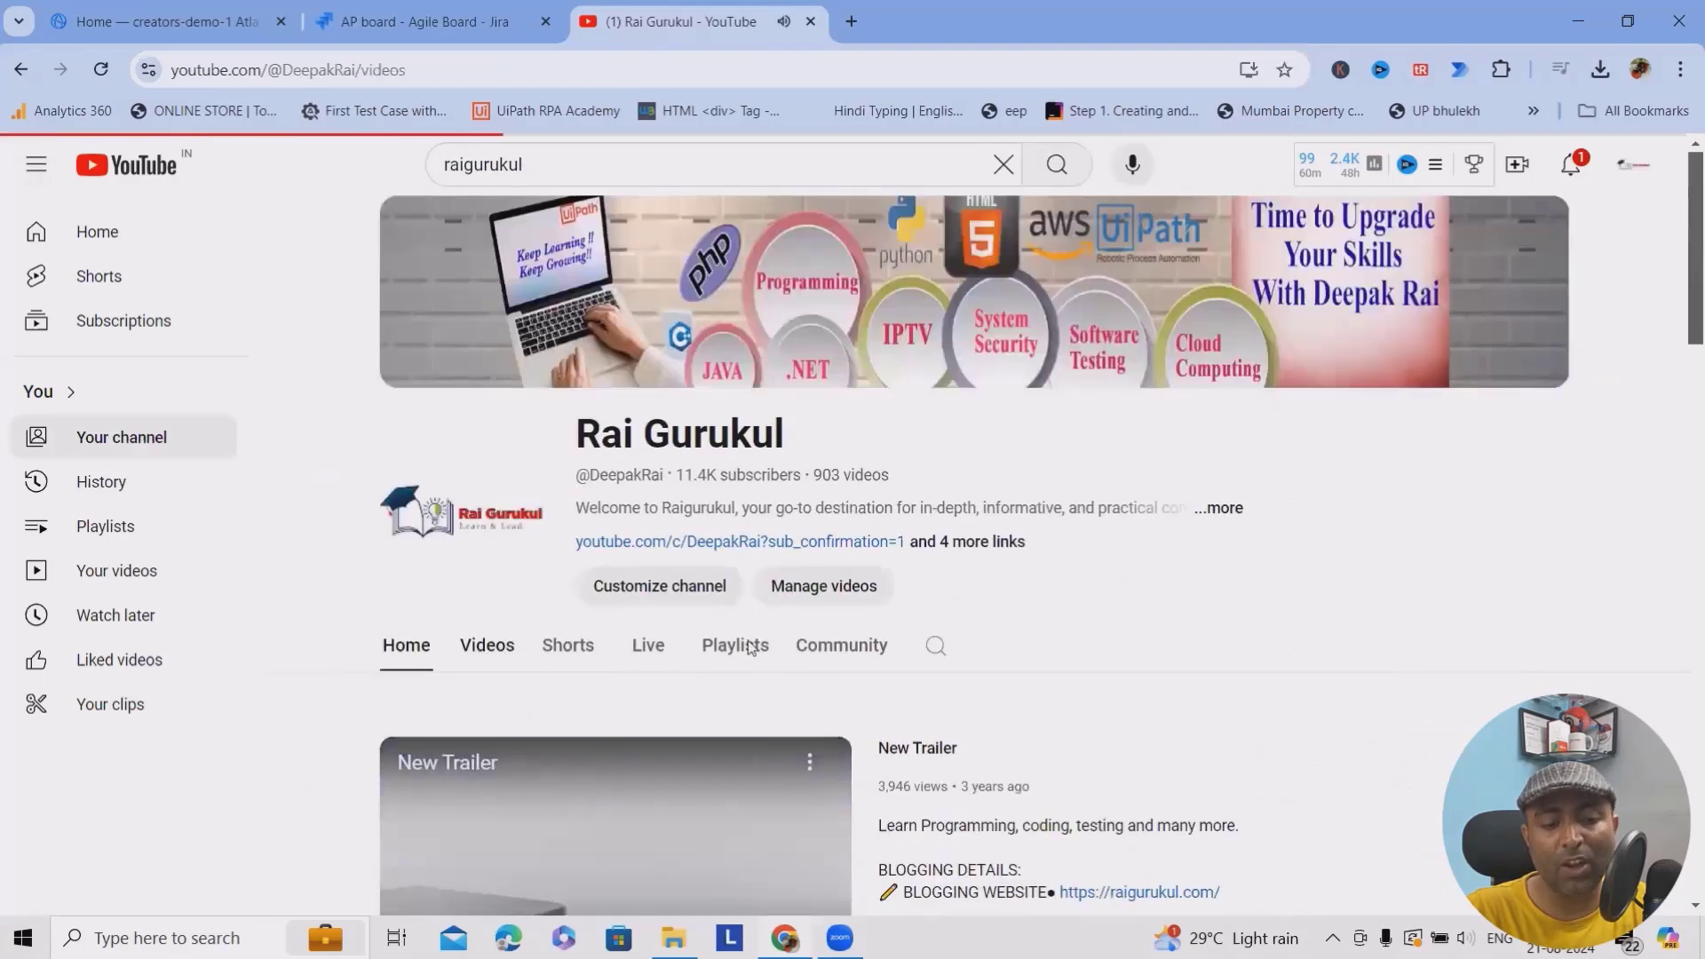
click(734, 648)
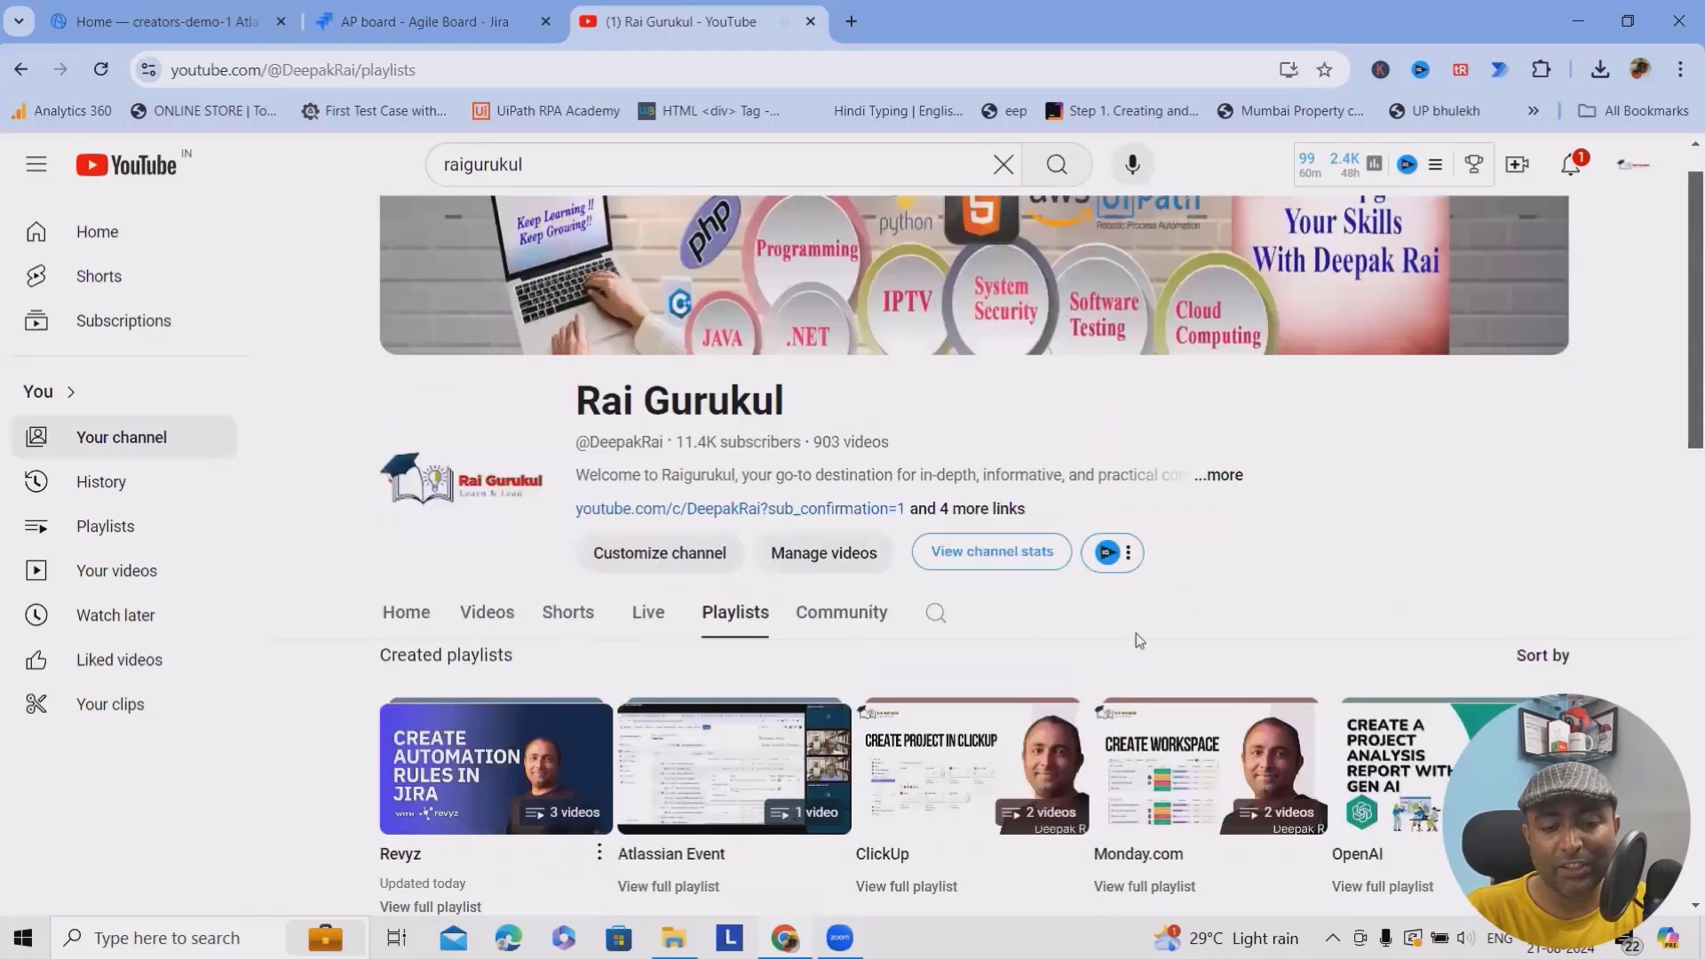
scroll(1139, 640, down, 4)
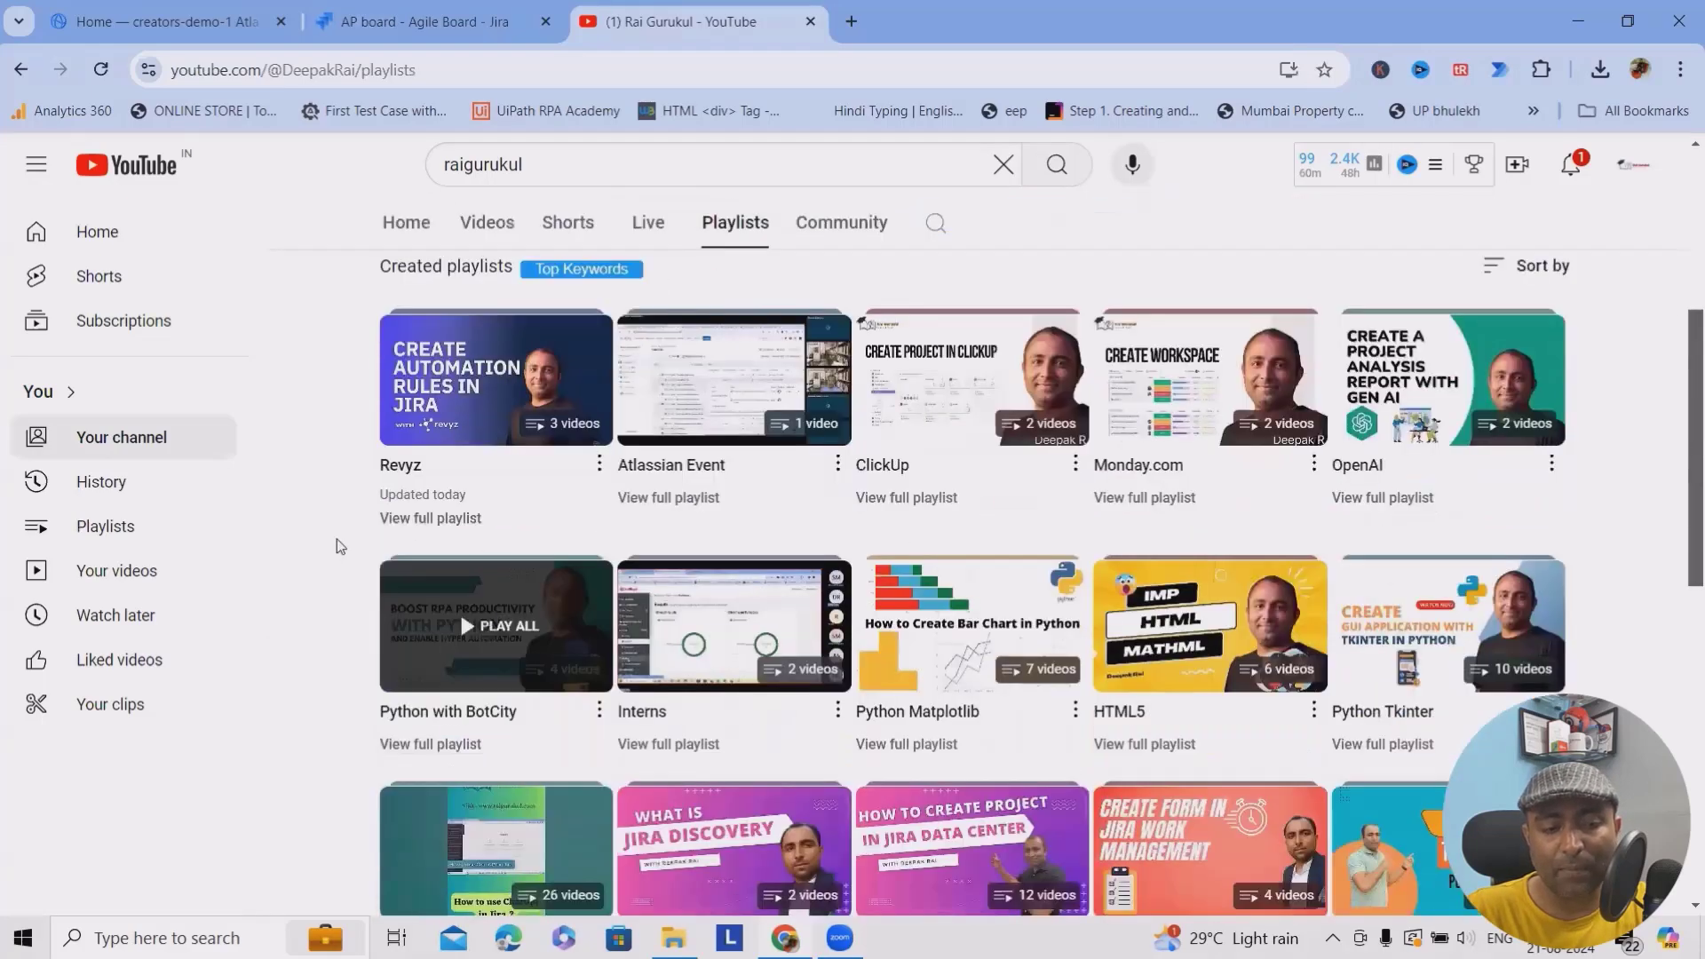
scroll(936, 490, down, 1)
scroll(1411, 593, down, 1)
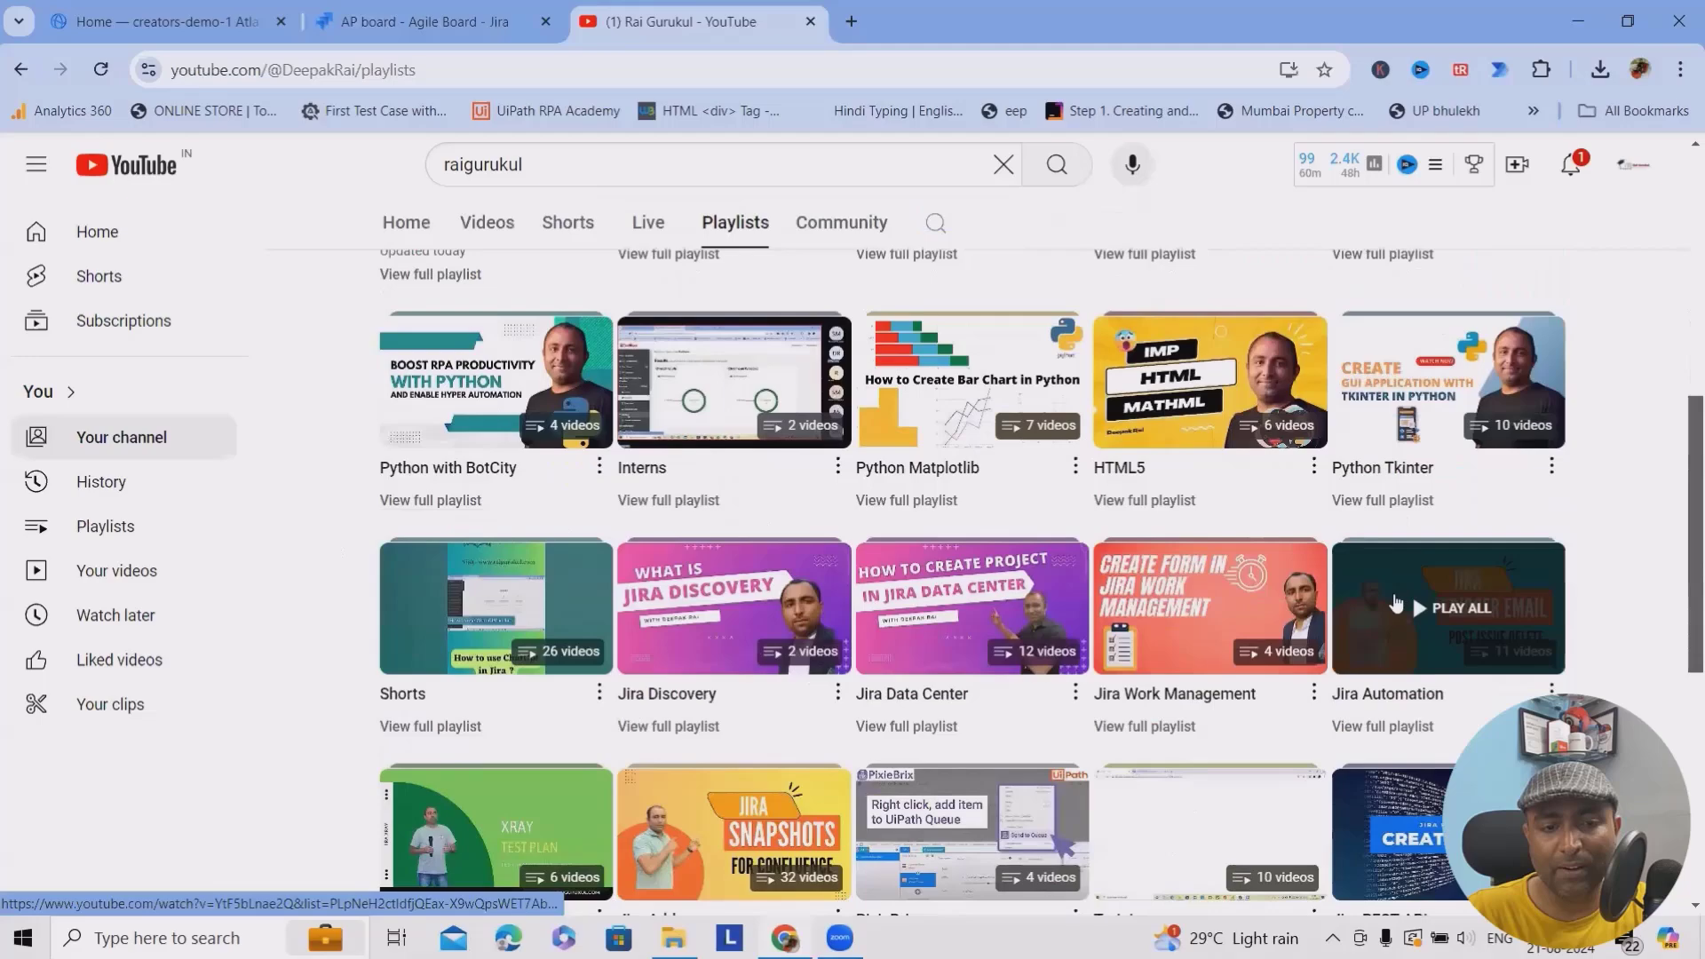
scroll(1395, 602, up, 4)
scroll(1412, 535, down, 9)
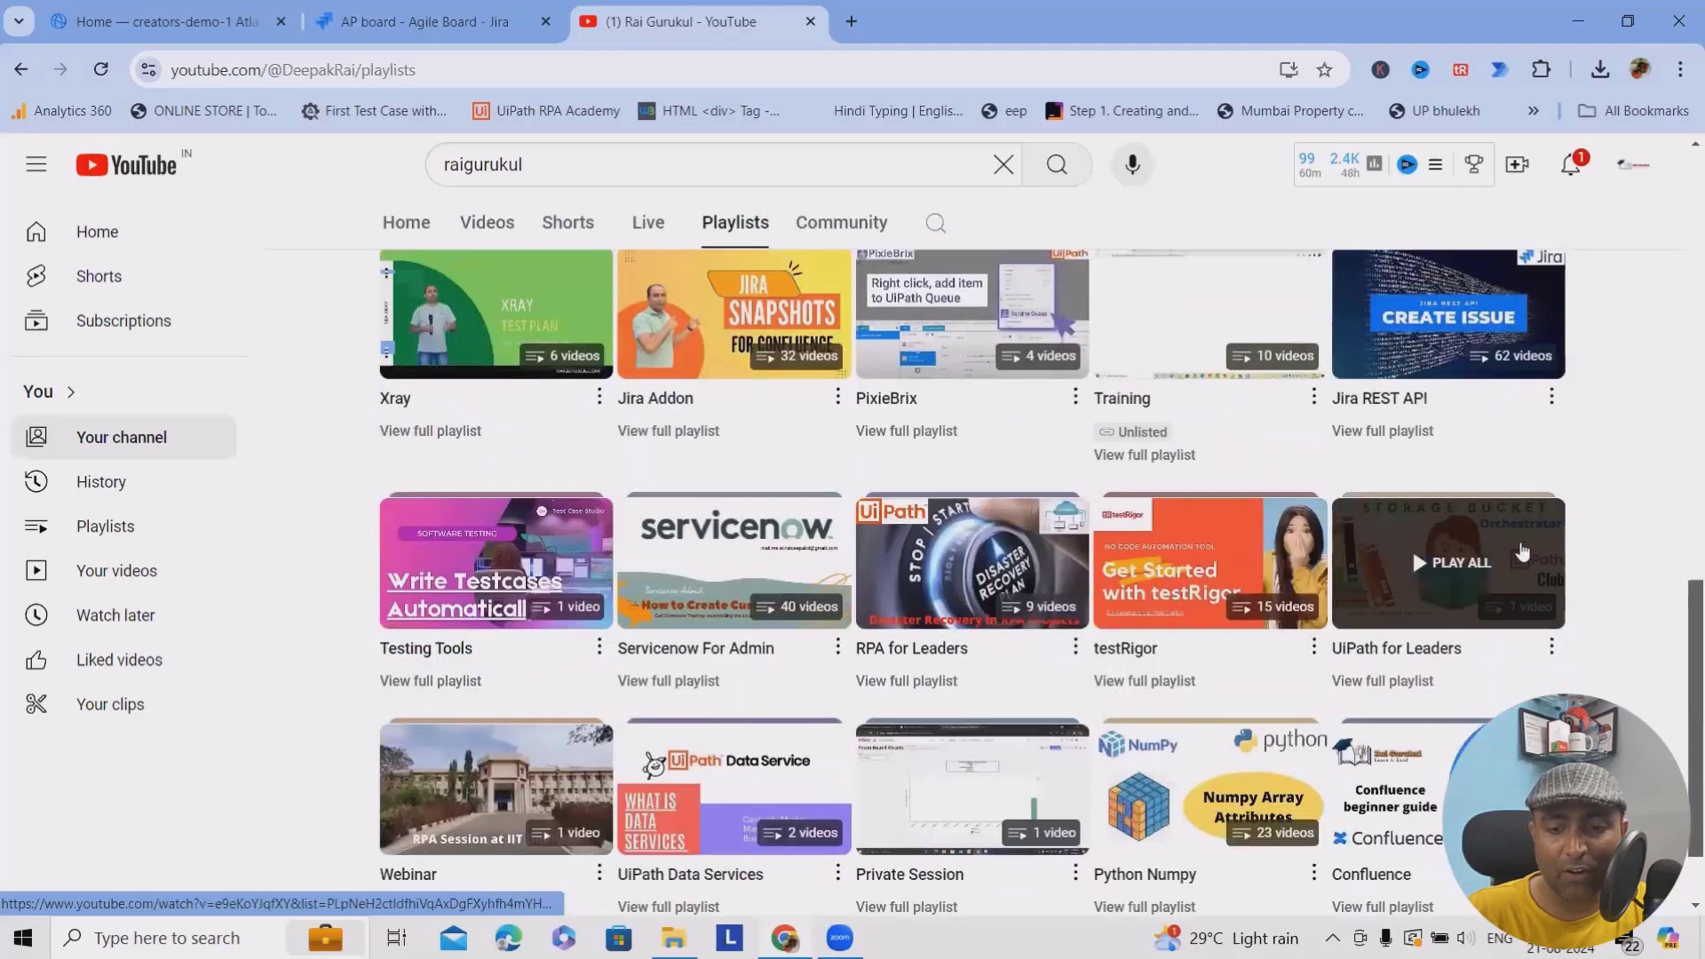
scroll(1522, 552, down, 5)
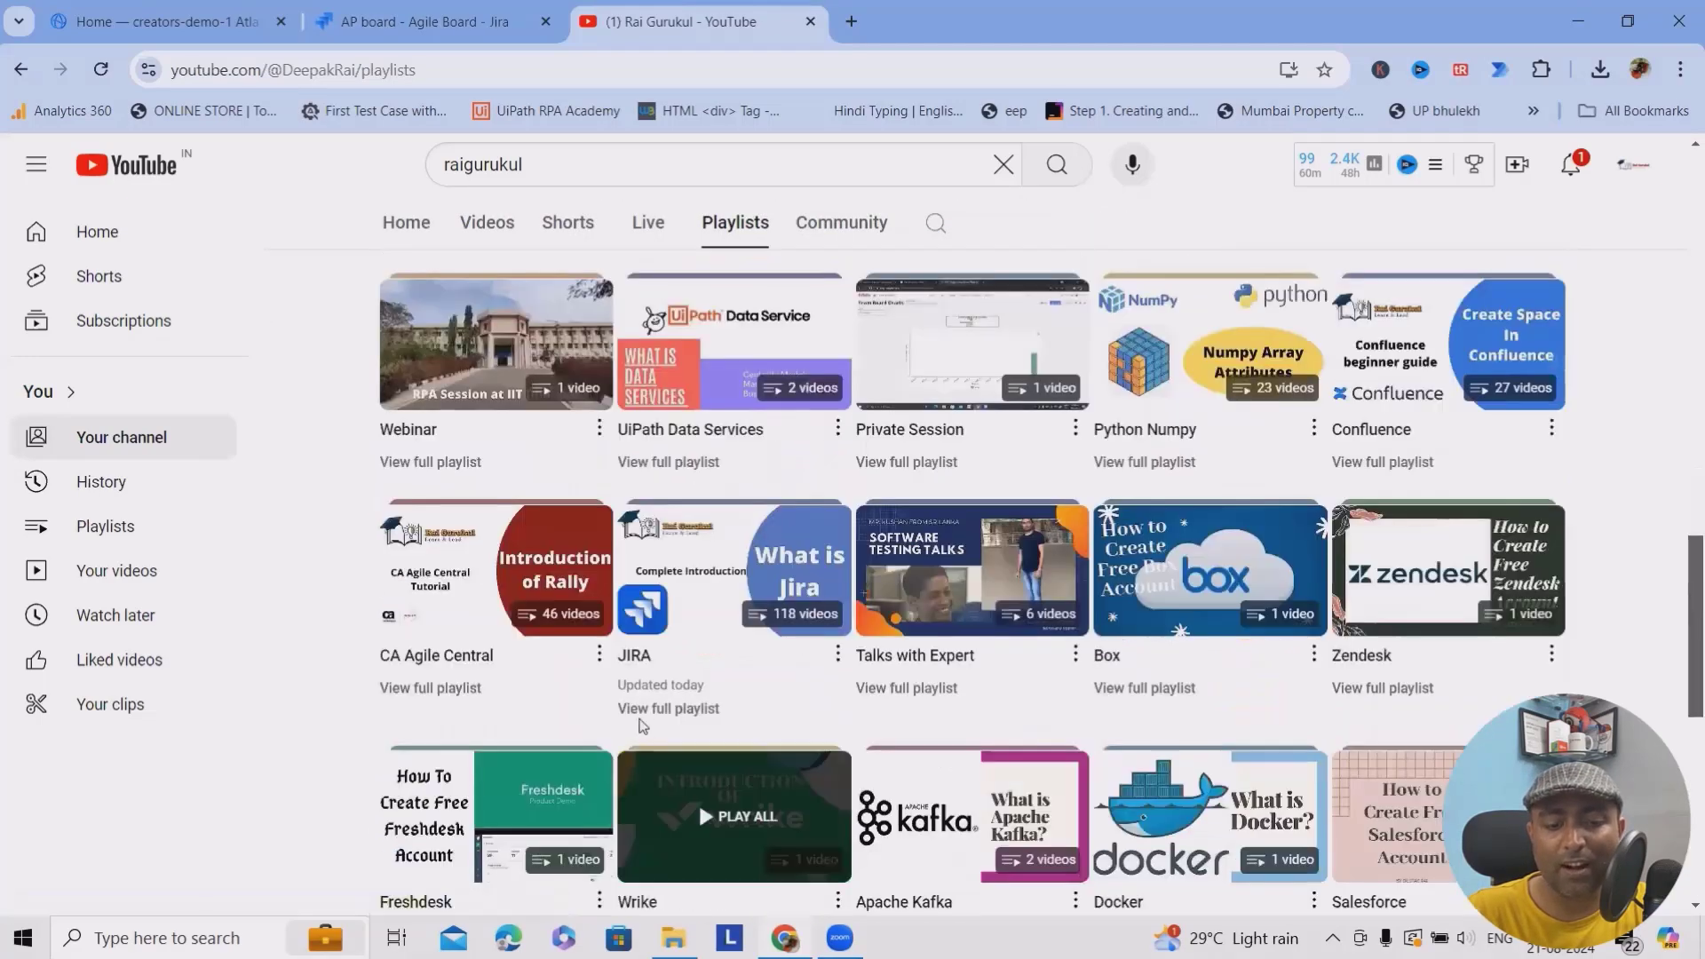
Step: Open the channel's full JIRA playlist and look through its tutorial videos
click(668, 708)
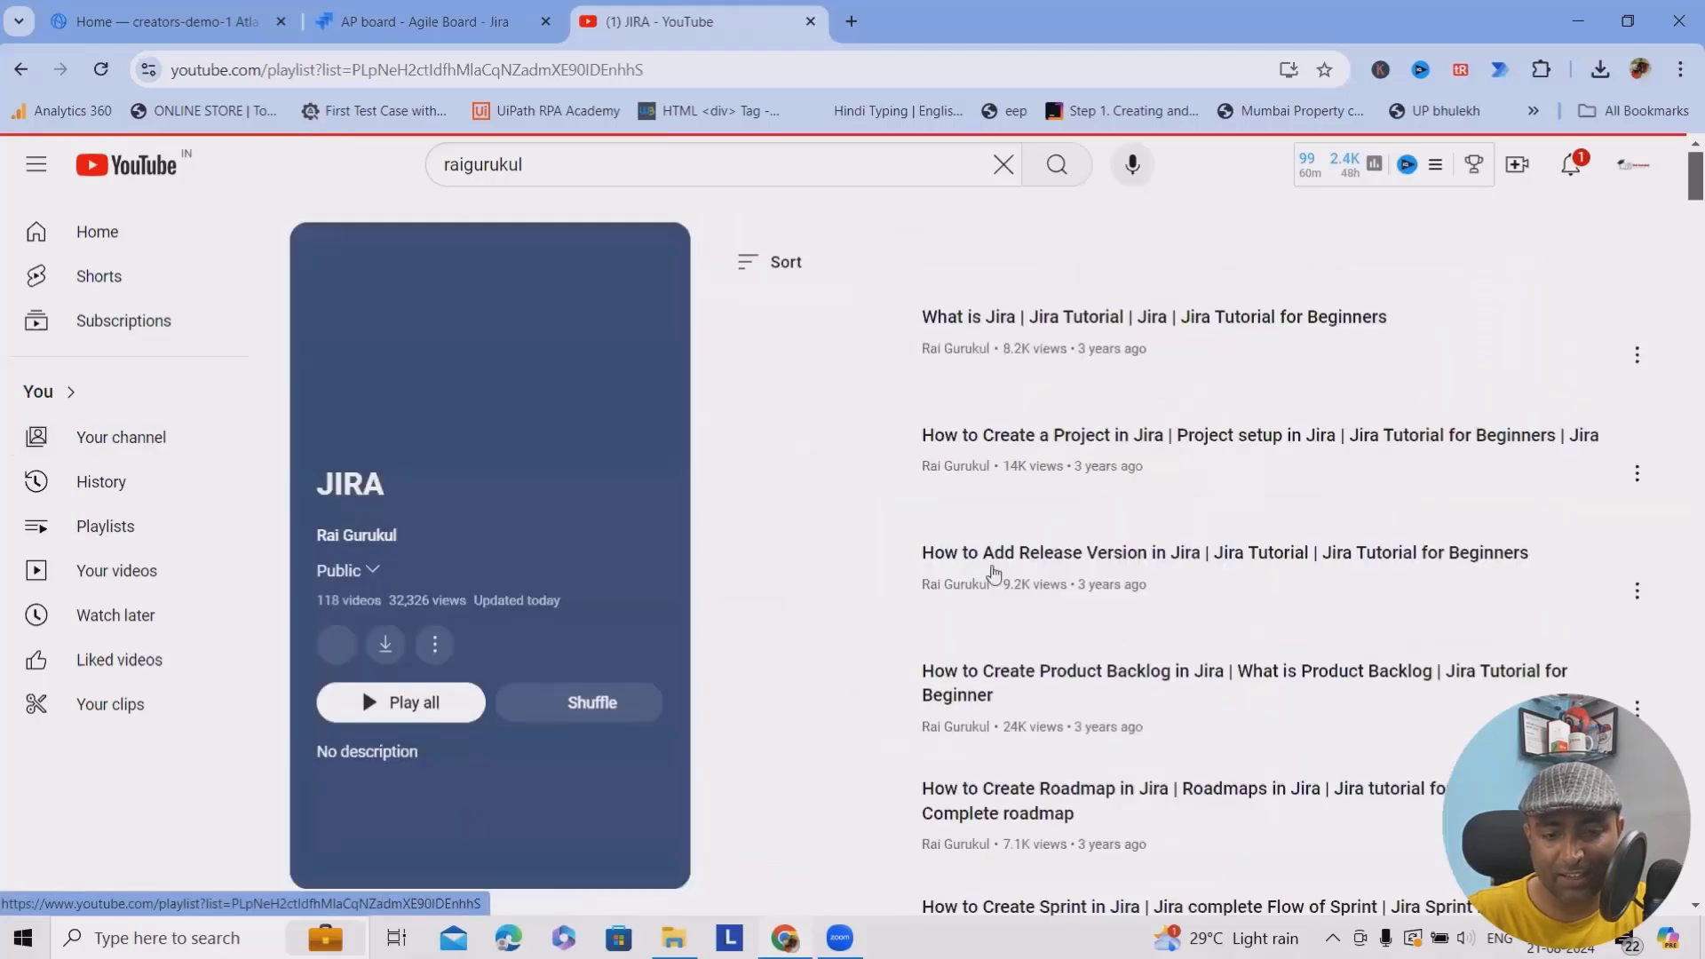
scroll(995, 574, down, 15)
scroll(1070, 636, down, 10)
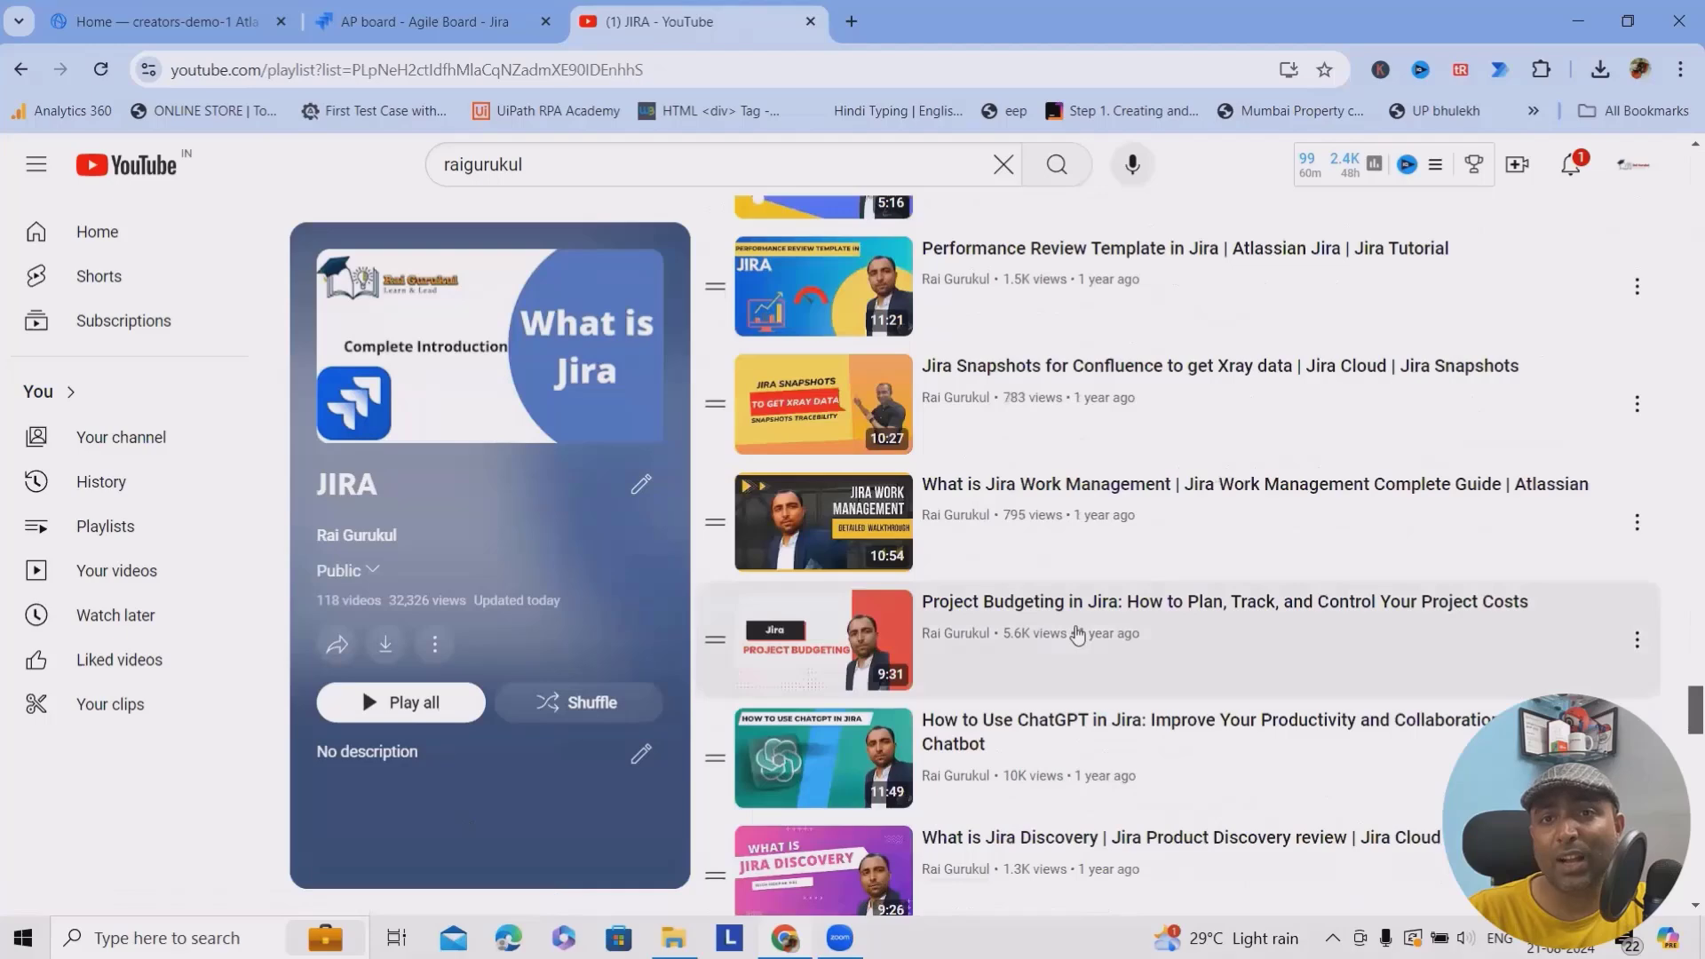
scroll(1079, 634, up, 20)
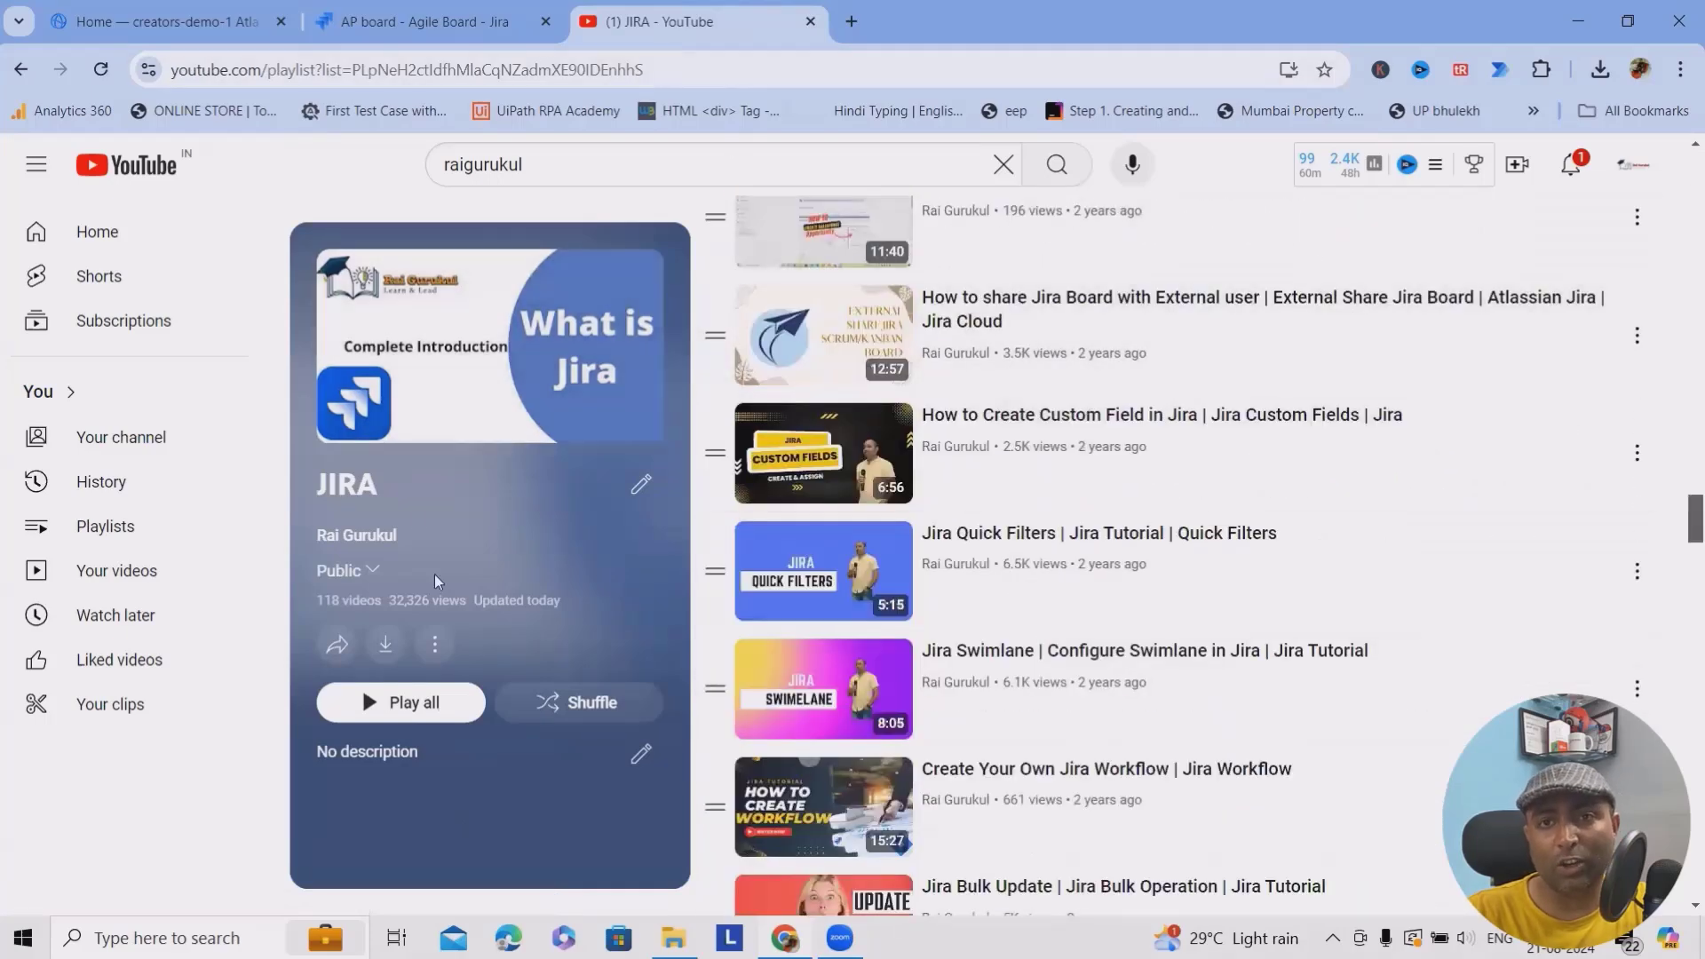
scroll(1081, 635, up, 5)
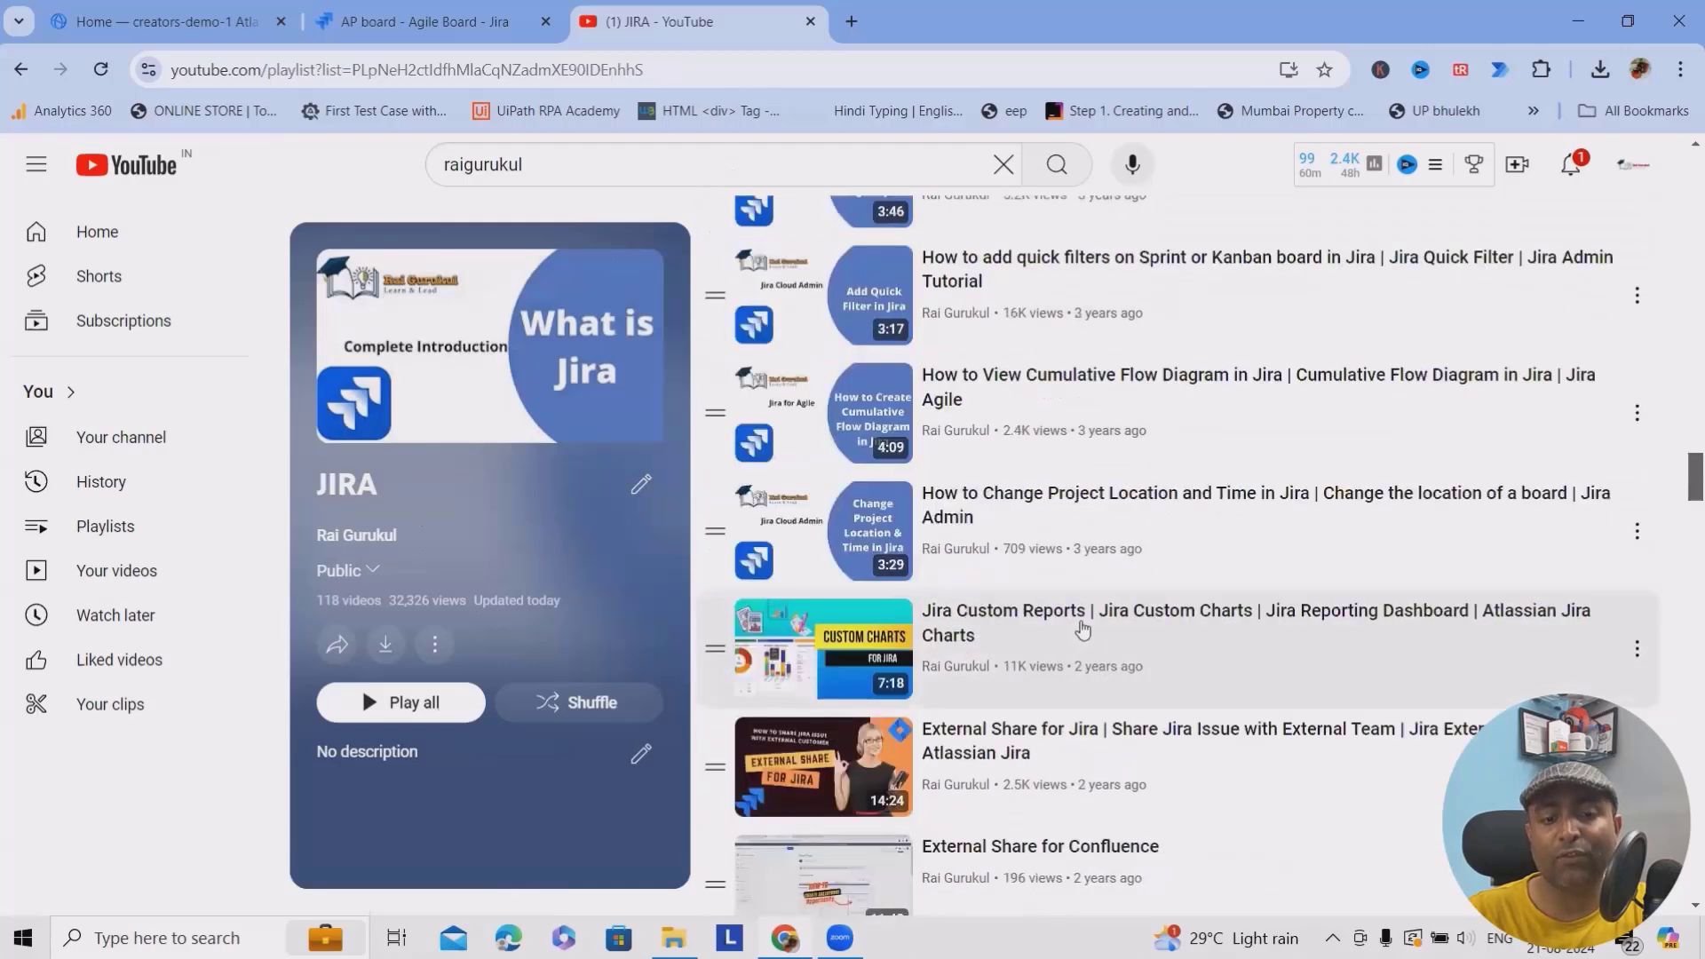
scroll(958, 383, up, 5)
scroll(959, 384, up, 10)
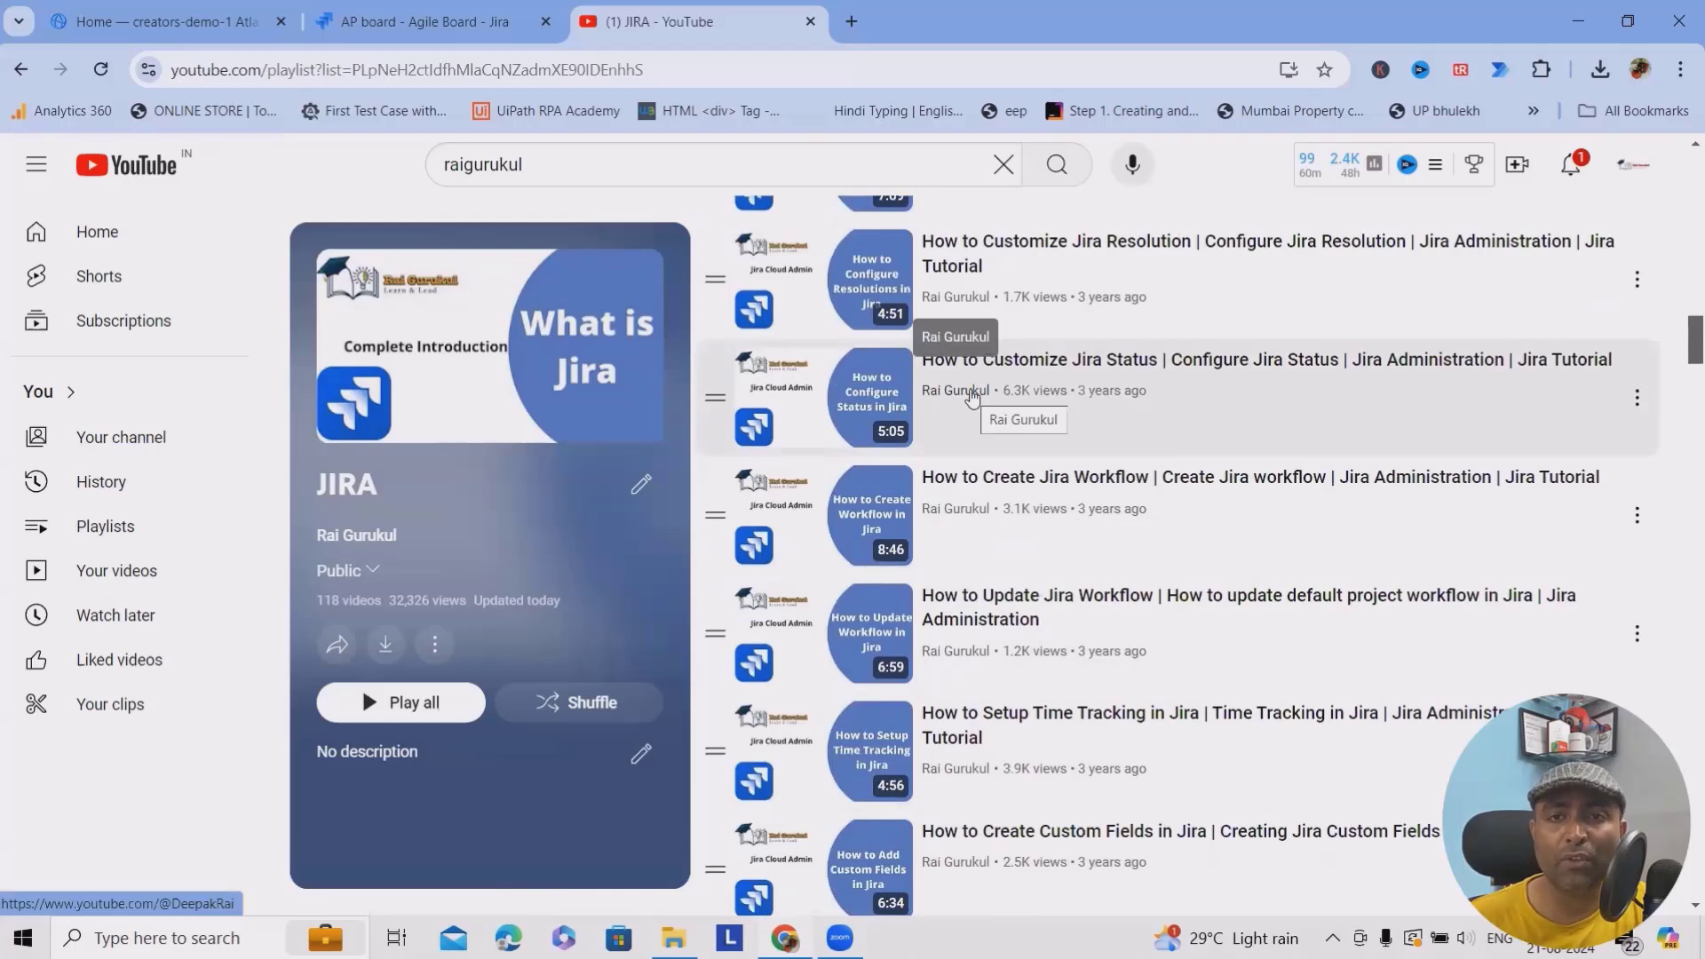
Step: Return to the AI_Project board in Jira and review the available agile, DevOps and issue analysis reports
click(417, 21)
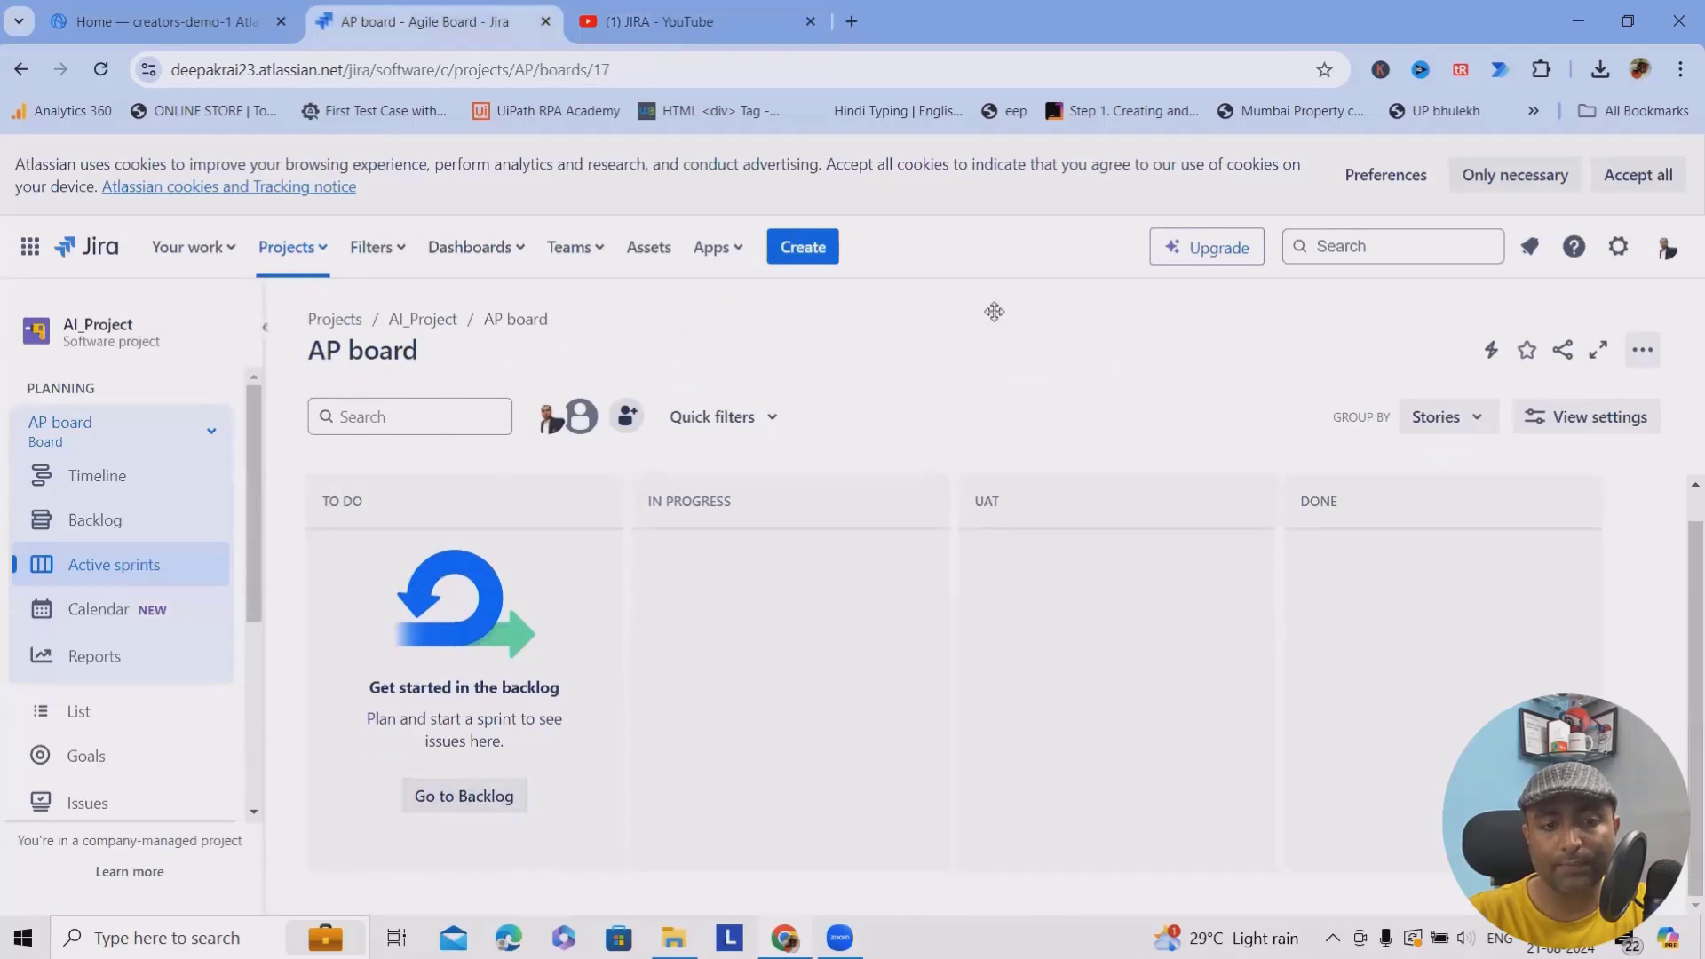
click(105, 659)
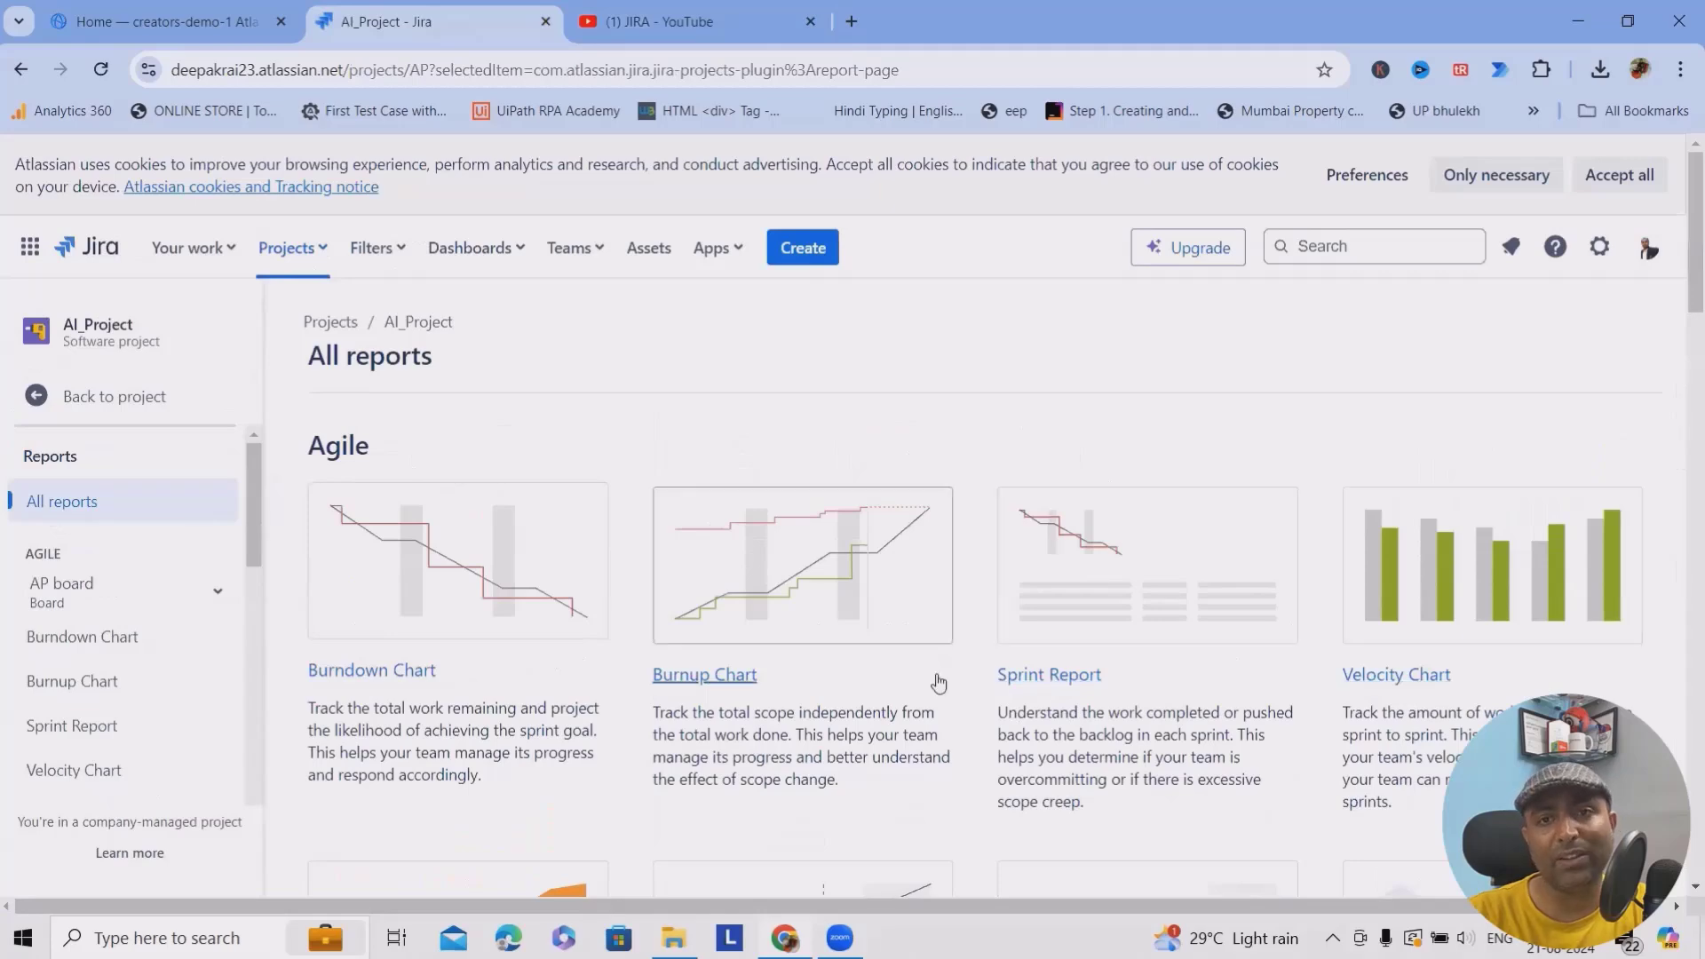
scroll(938, 682, down, 4)
scroll(55, 575, down, 5)
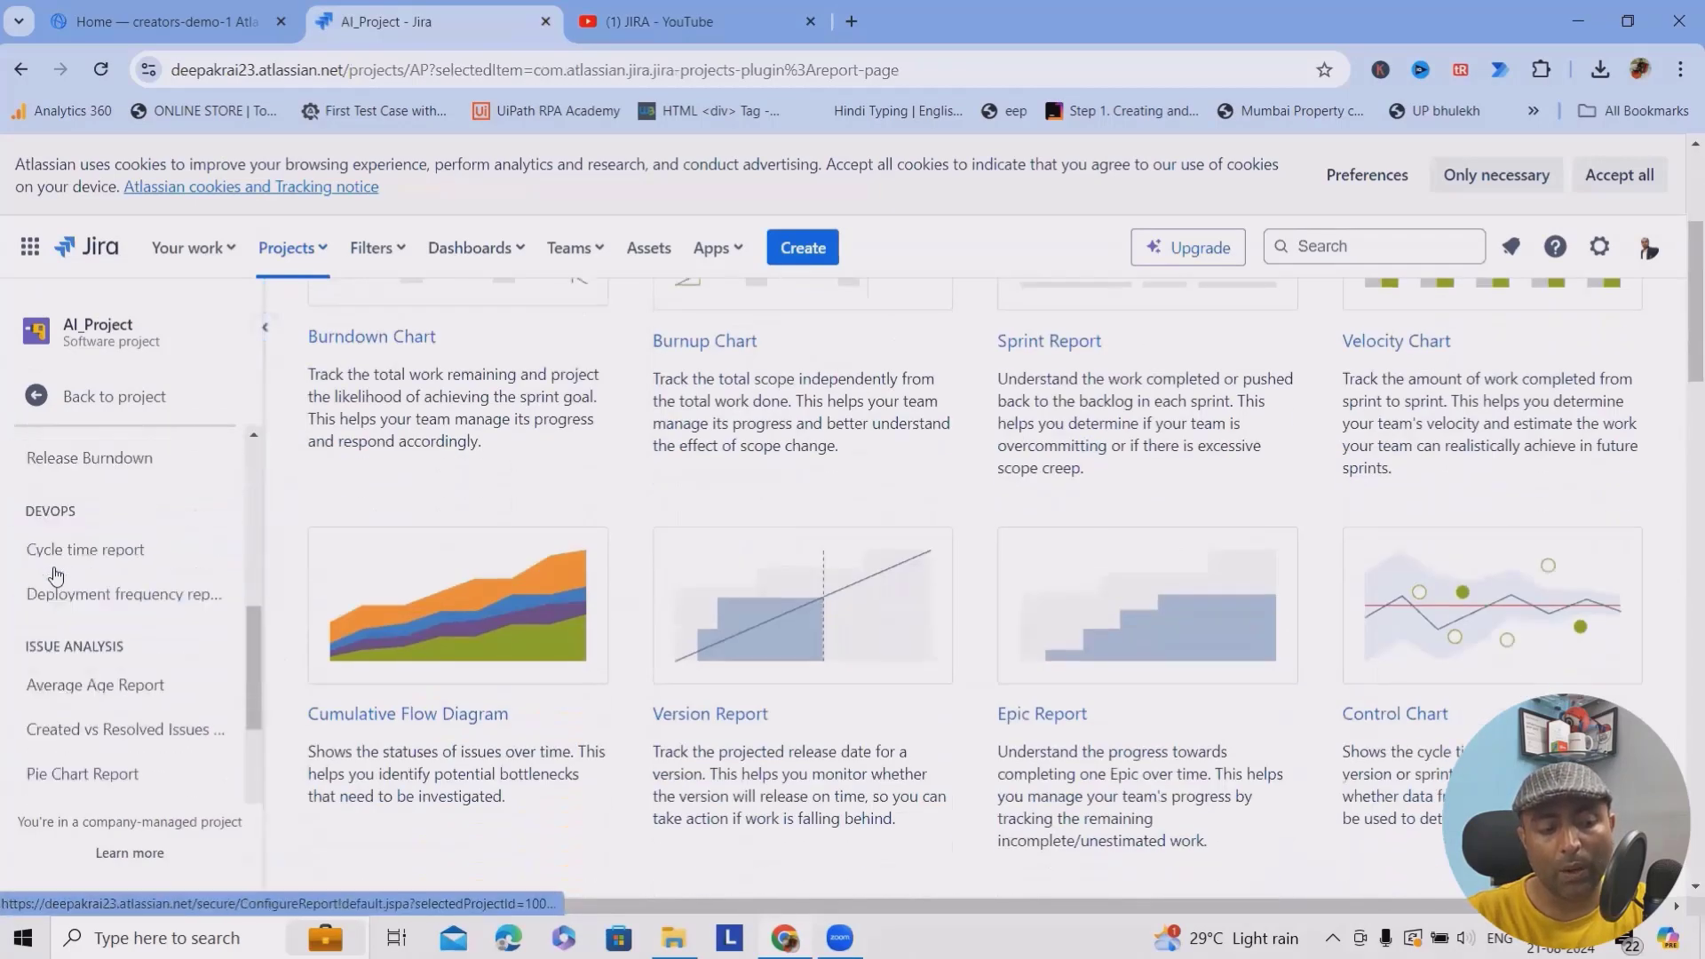
scroll(55, 574, up, 3)
scroll(109, 599, down, 6)
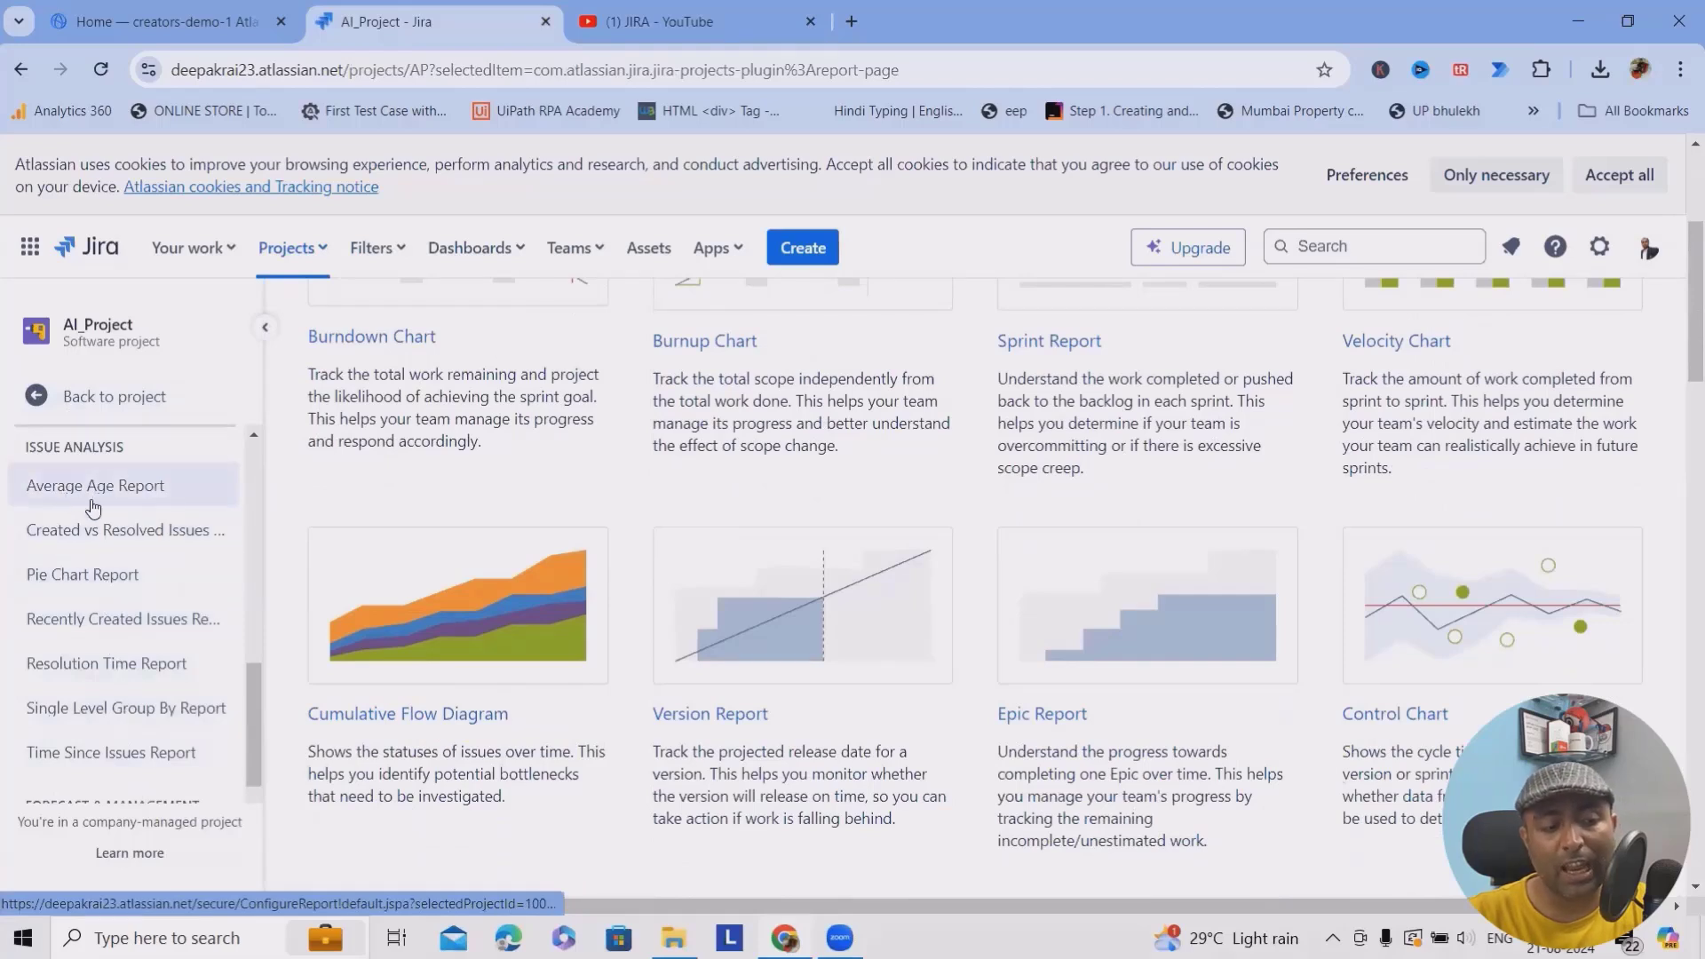
scroll(93, 508, up, 3)
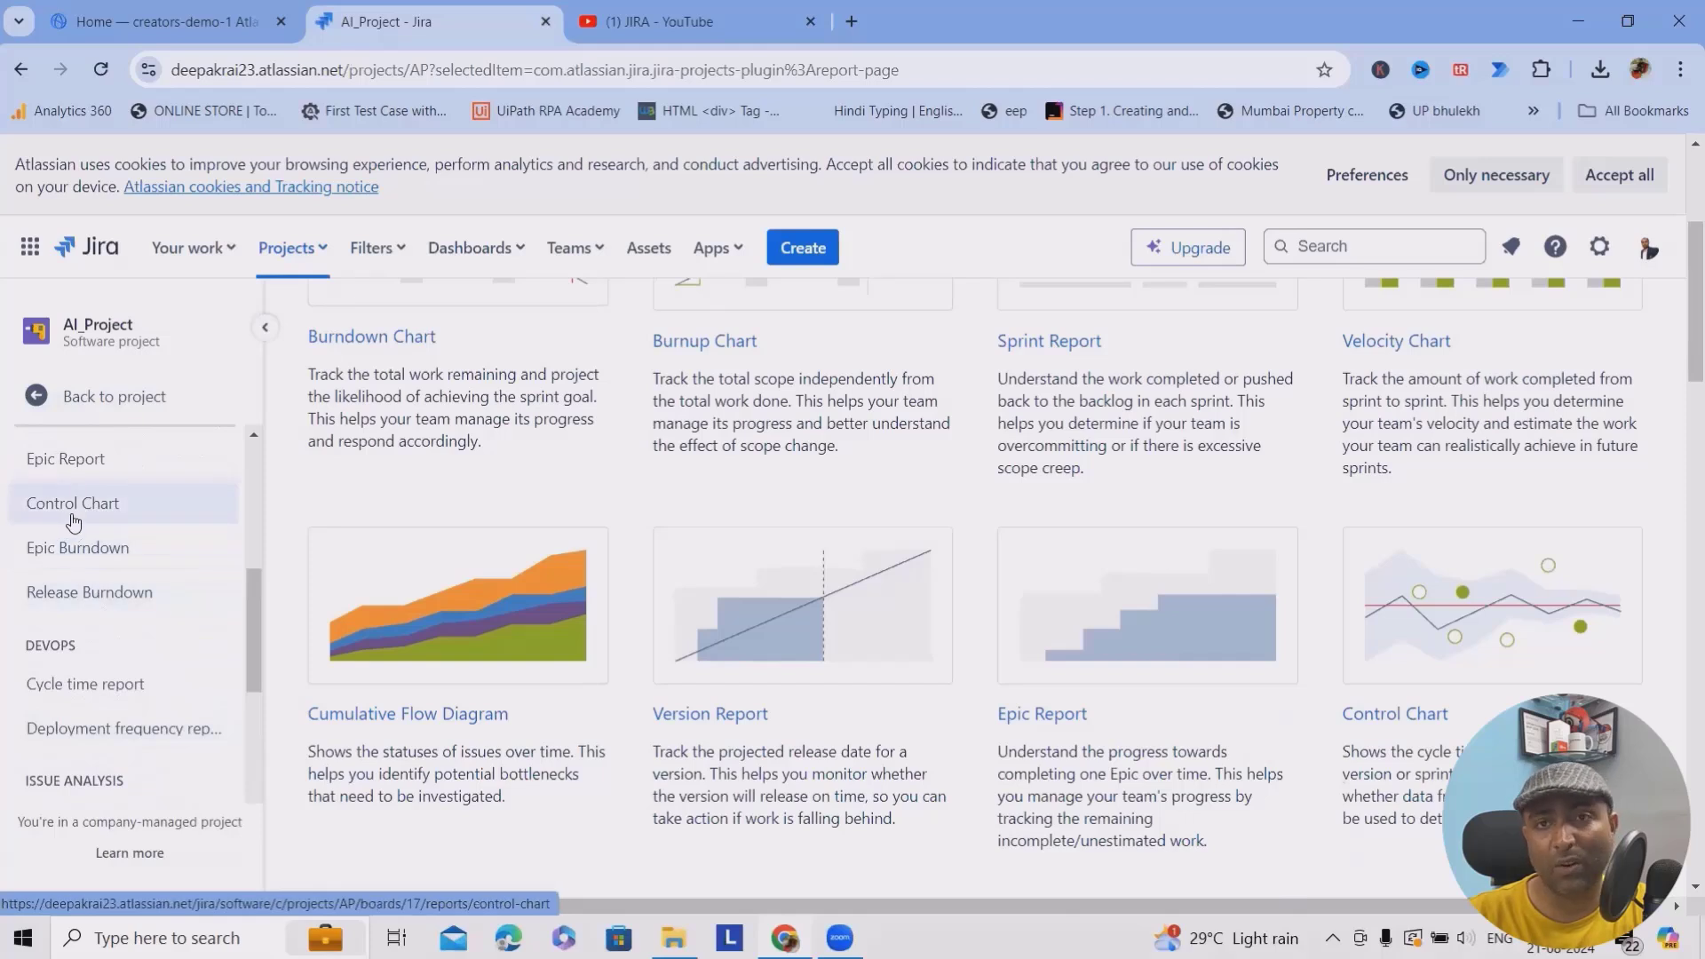
Step: Leave the reports and review the project's Goals page
click(85, 396)
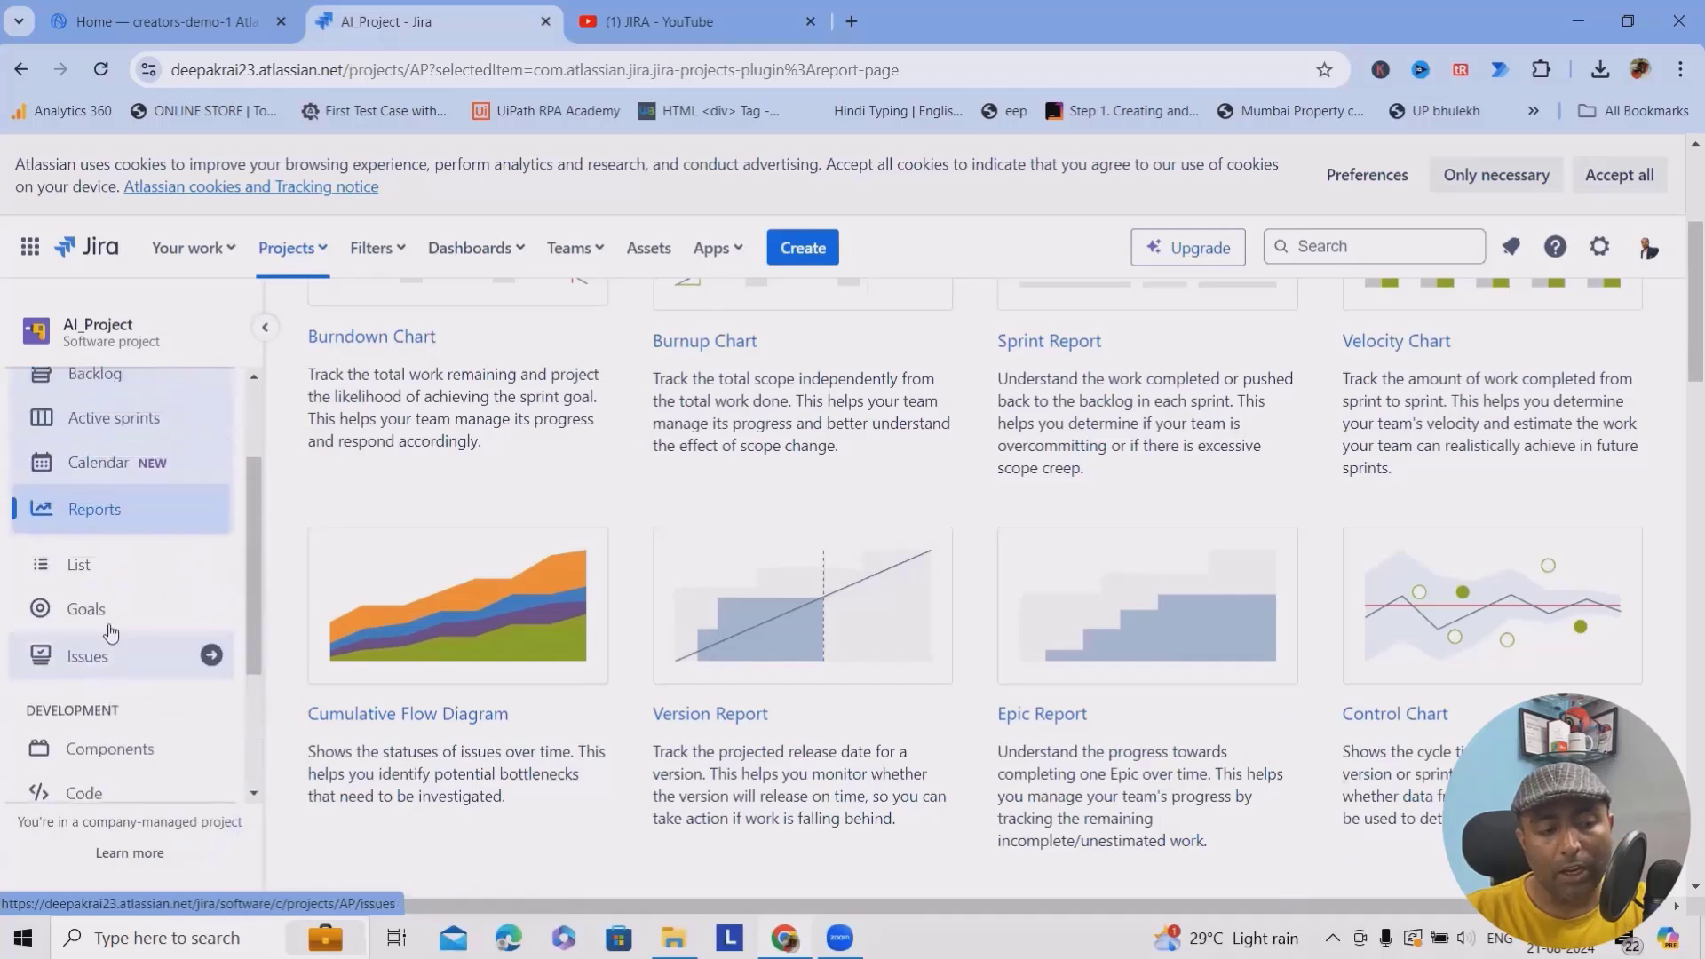
click(88, 608)
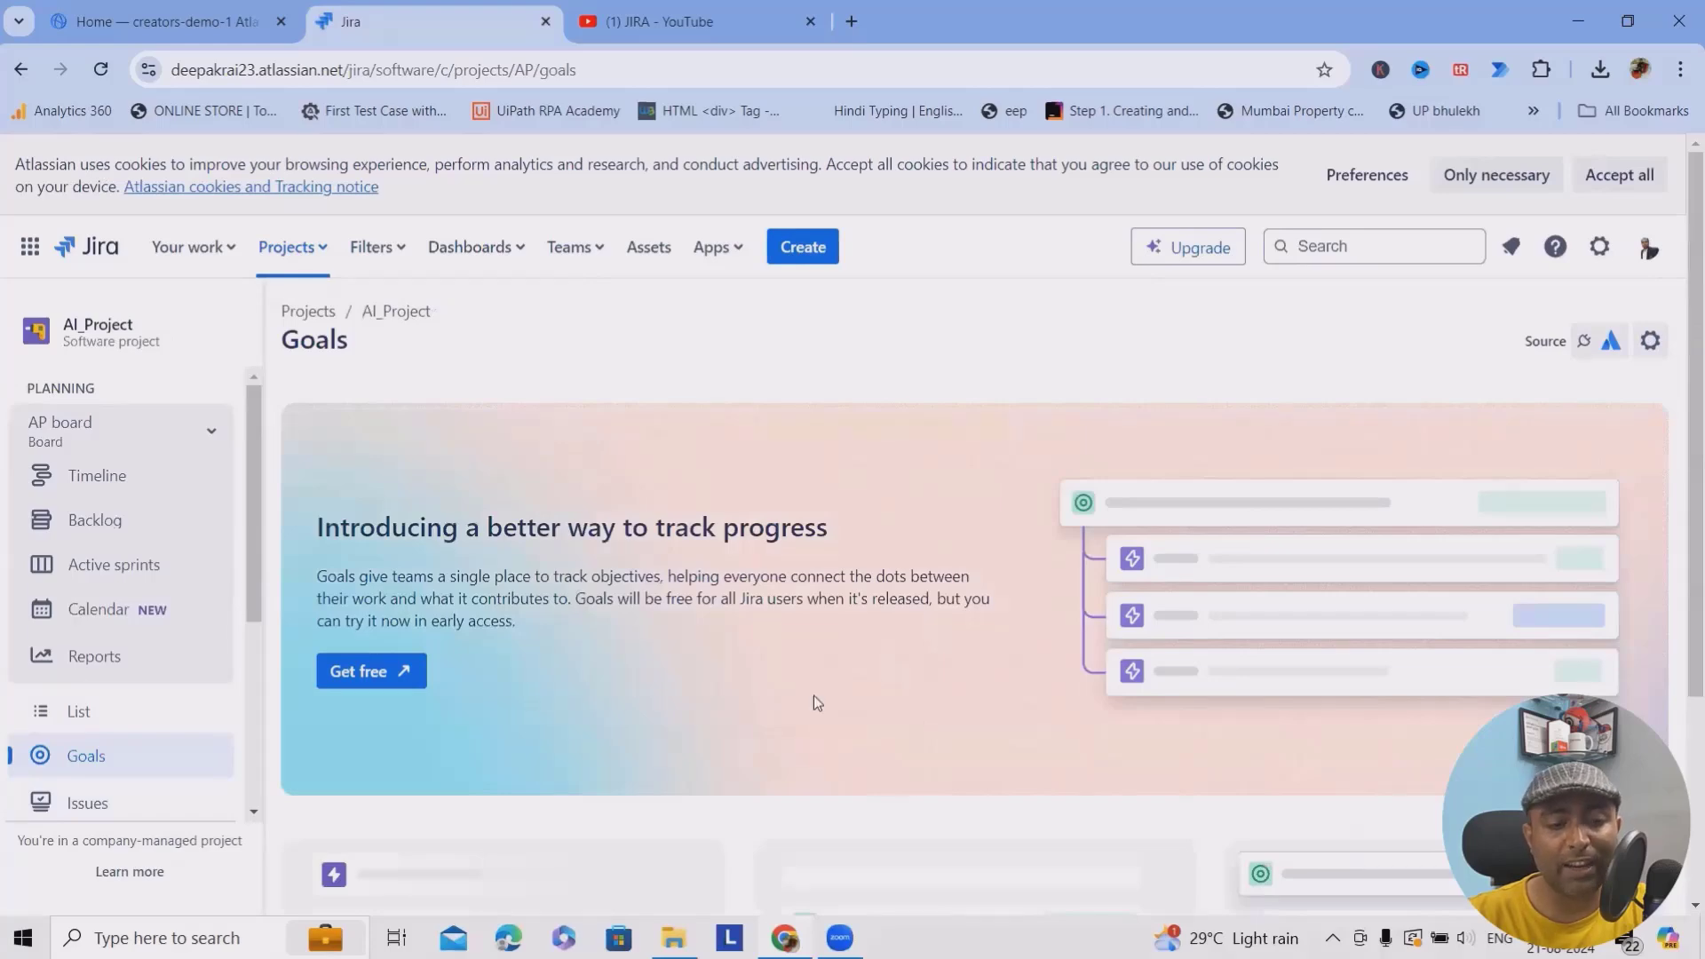
scroll(819, 706, down, 3)
scroll(669, 666, up, 3)
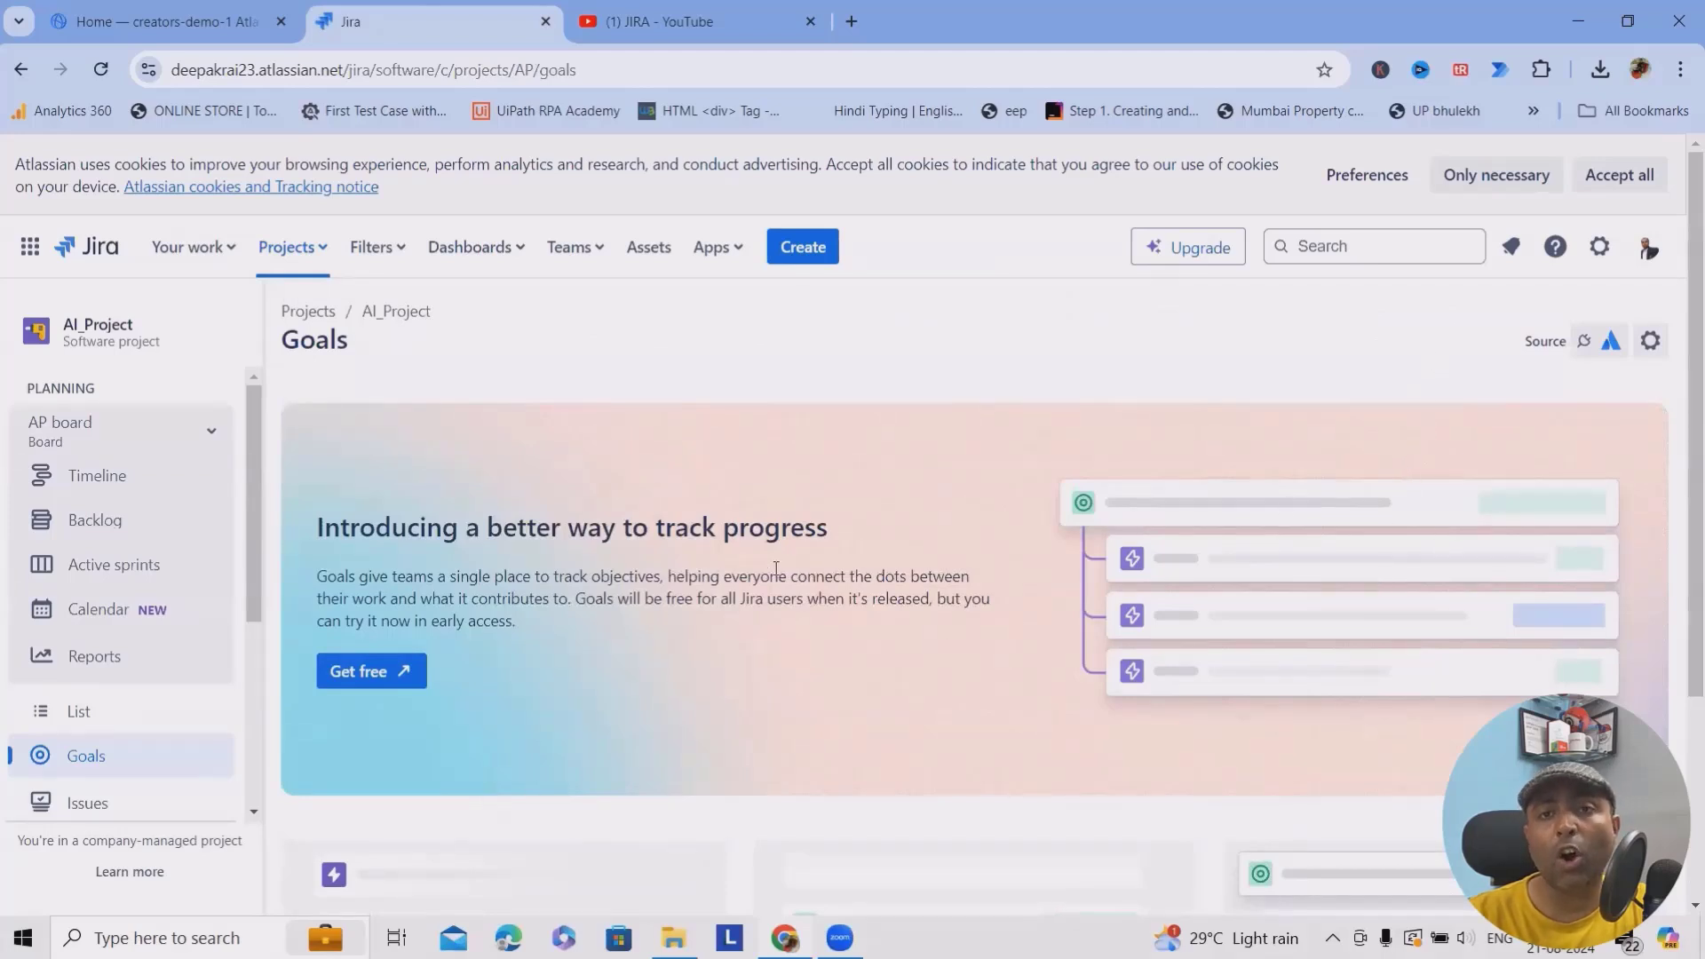
Step: Look over the project's development sections and open its Issues page
scroll(89, 655, down, 4)
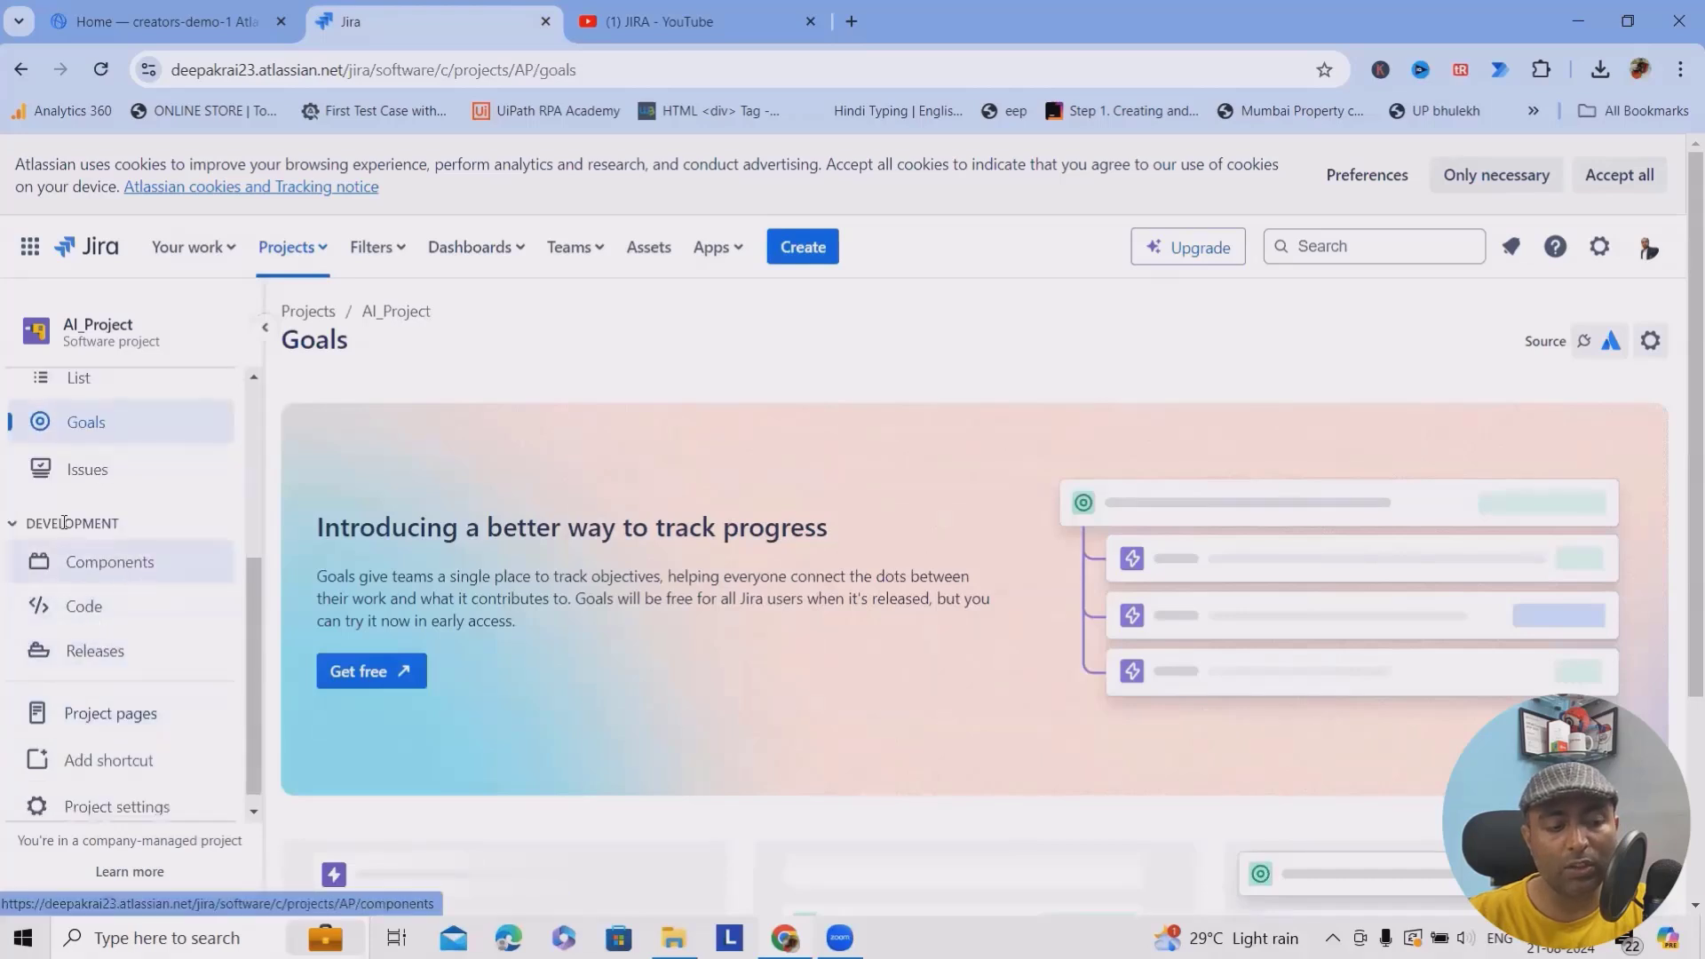
scroll(71, 551, up, 2)
click(68, 585)
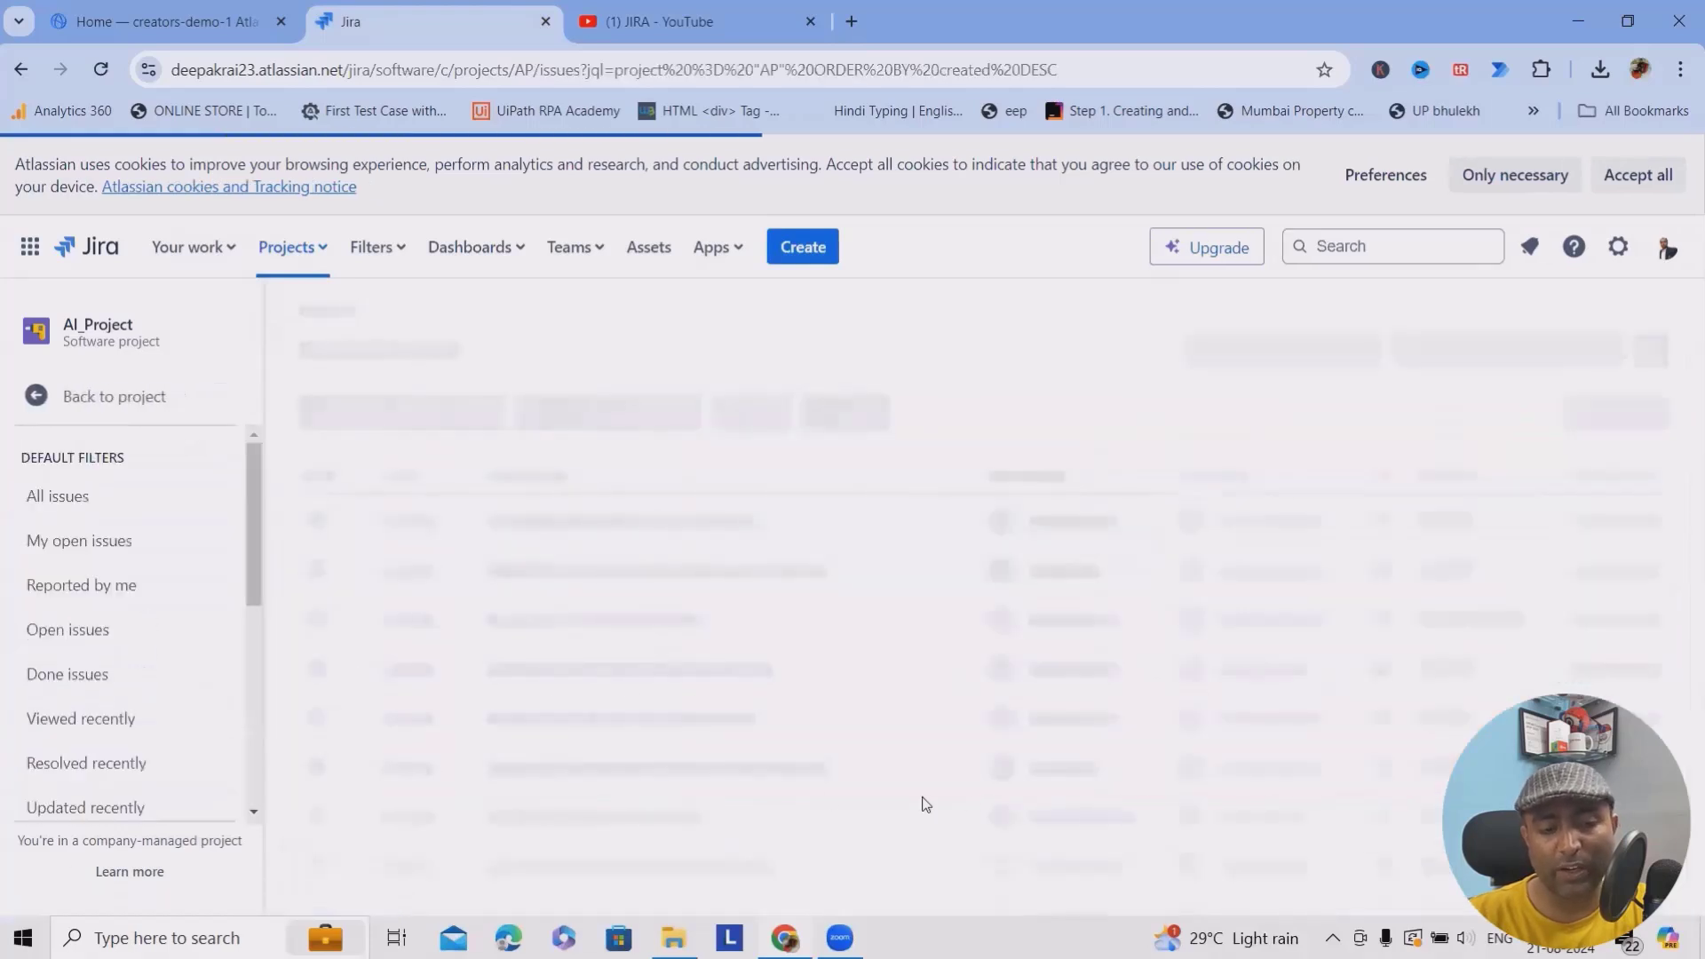
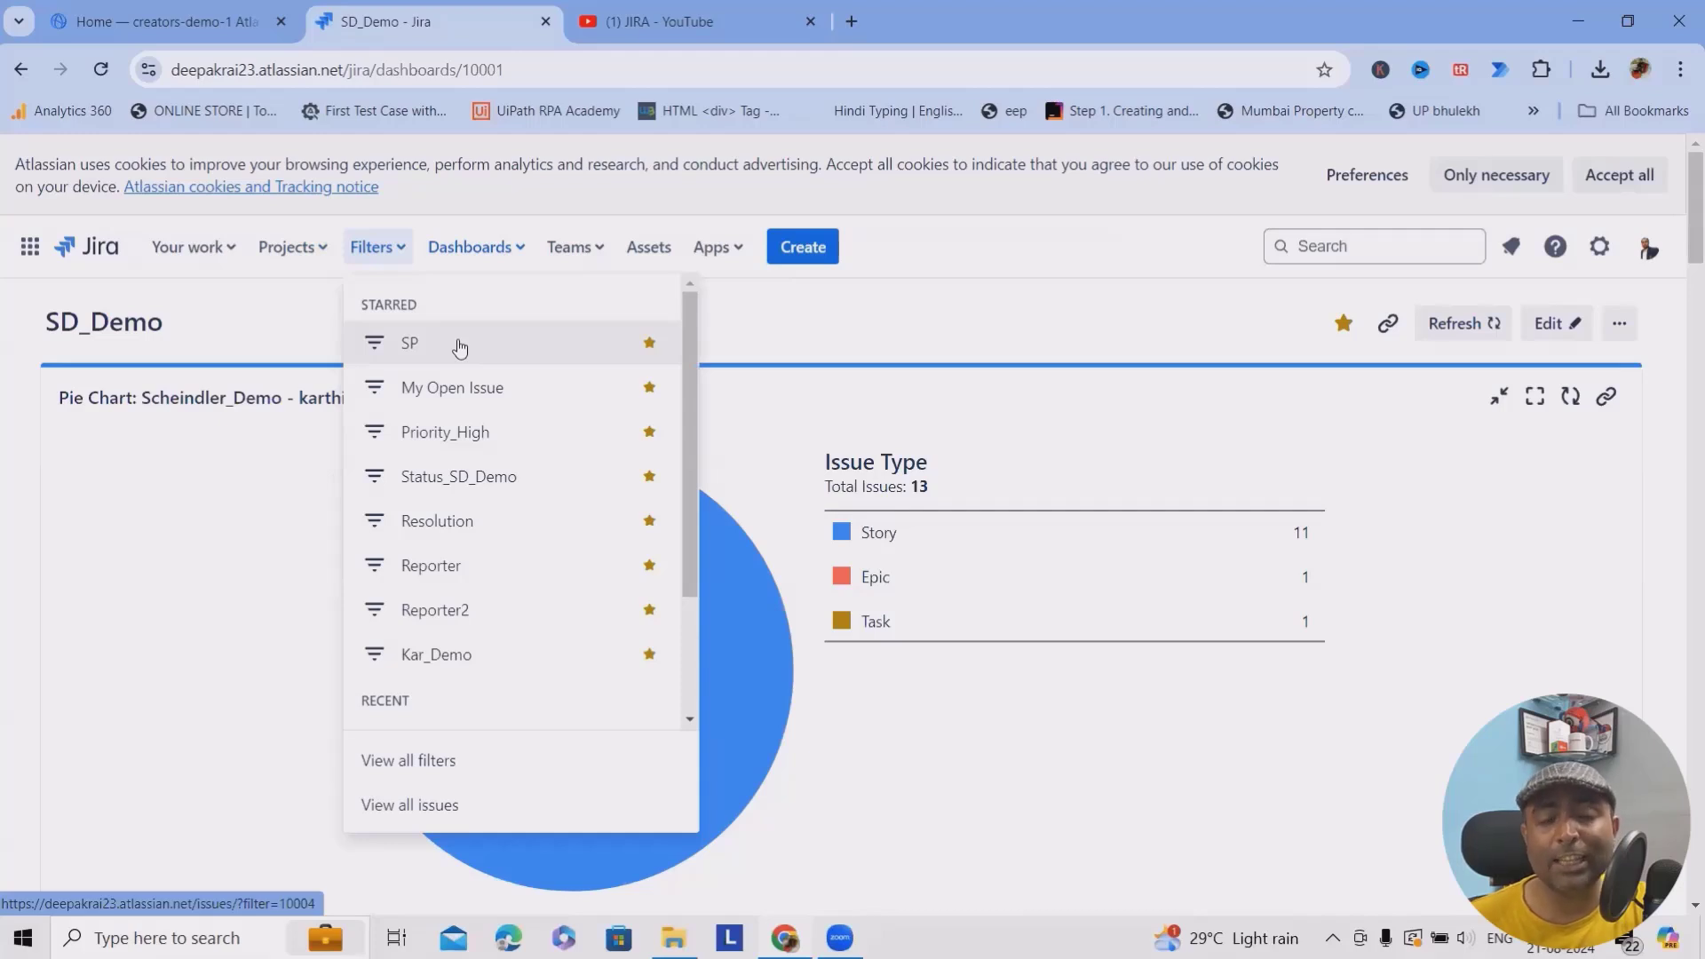
Step: Look over the Jira settings categories and the options for installed and recommended apps
click(1599, 246)
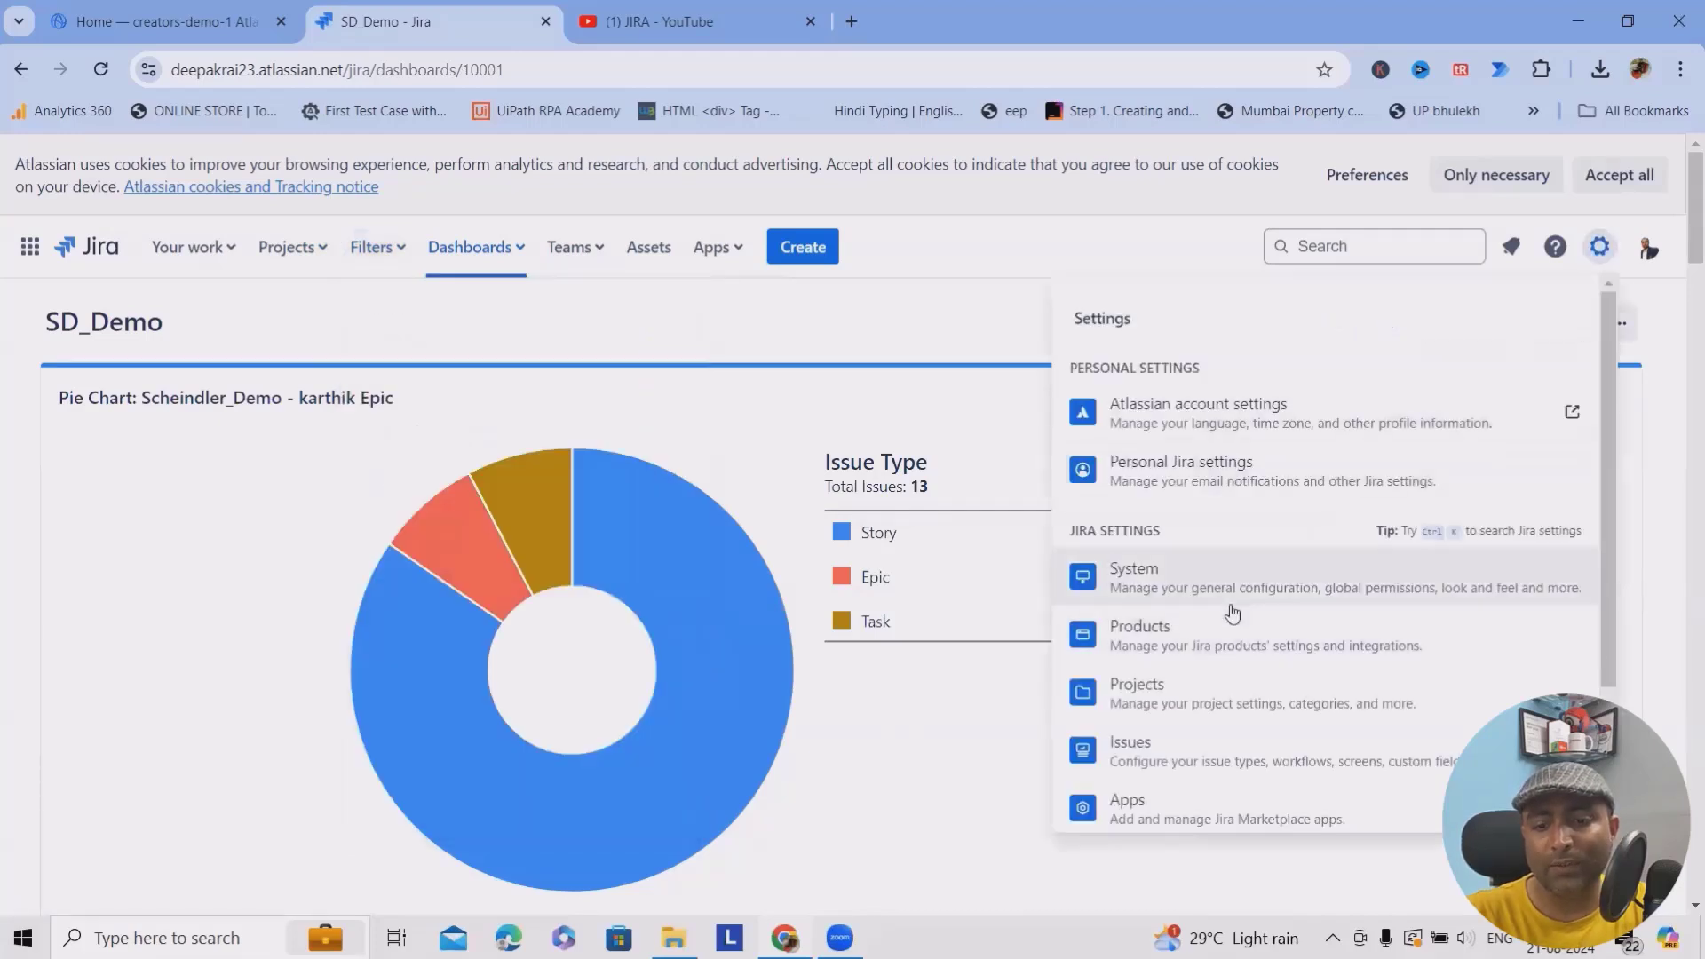
scroll(1234, 636, down, 1)
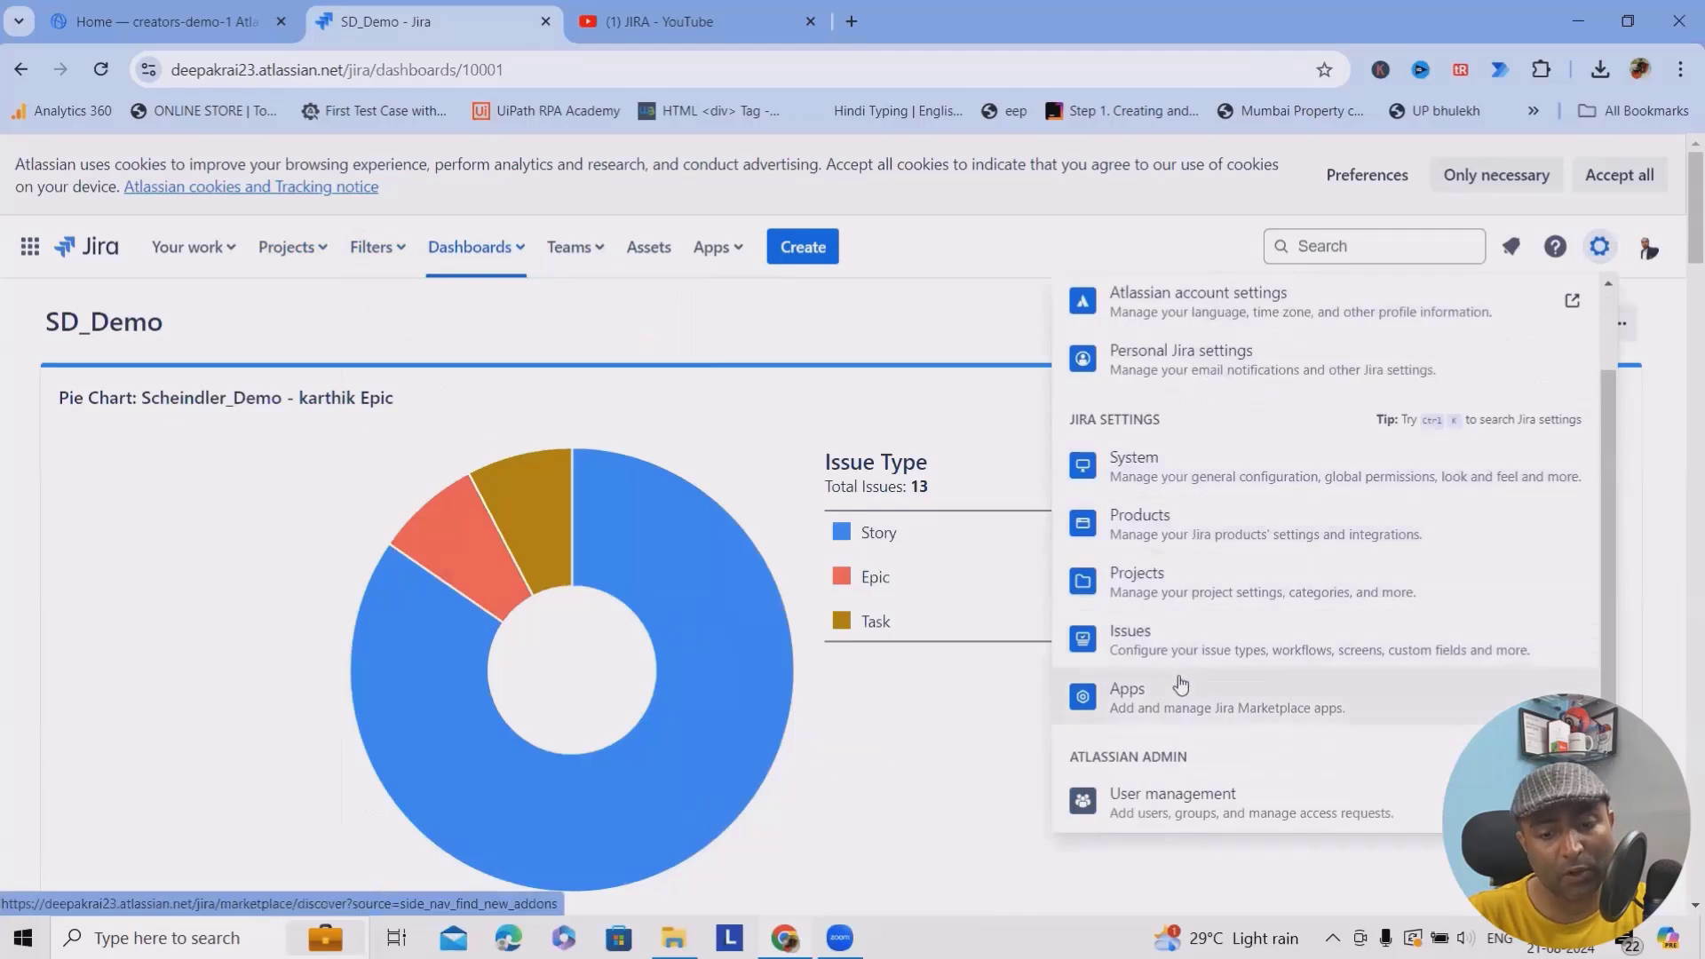
click(717, 248)
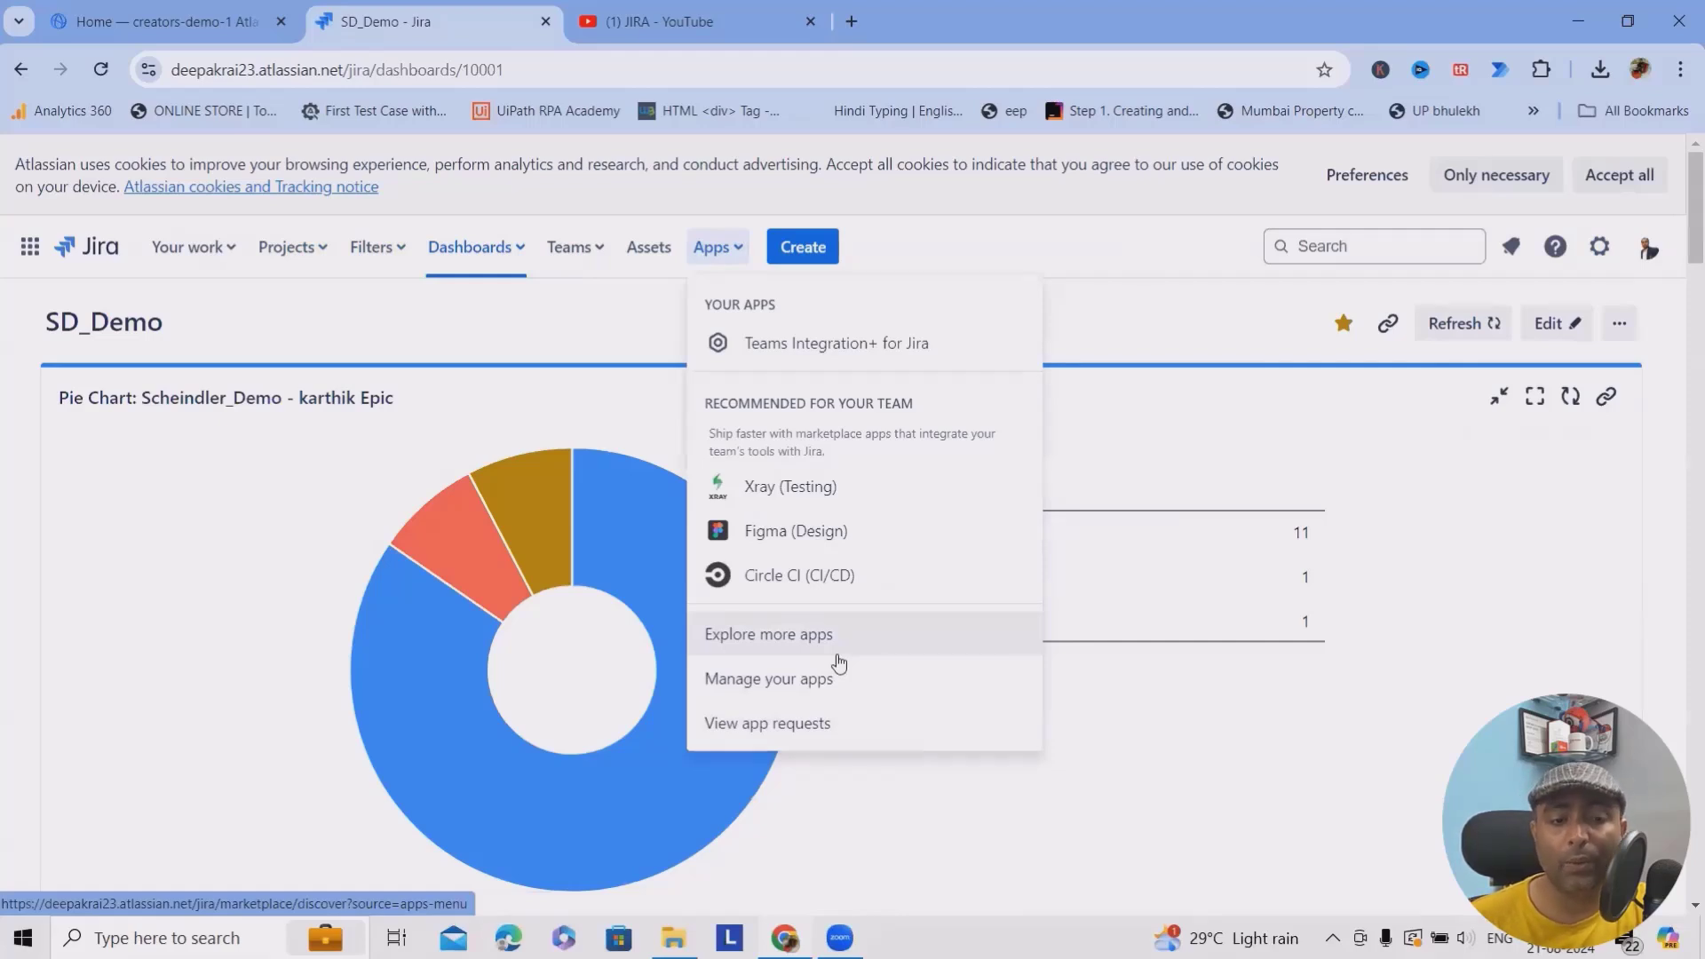
Step: Open the list of all projects and look through their keys, types and leads
click(292, 247)
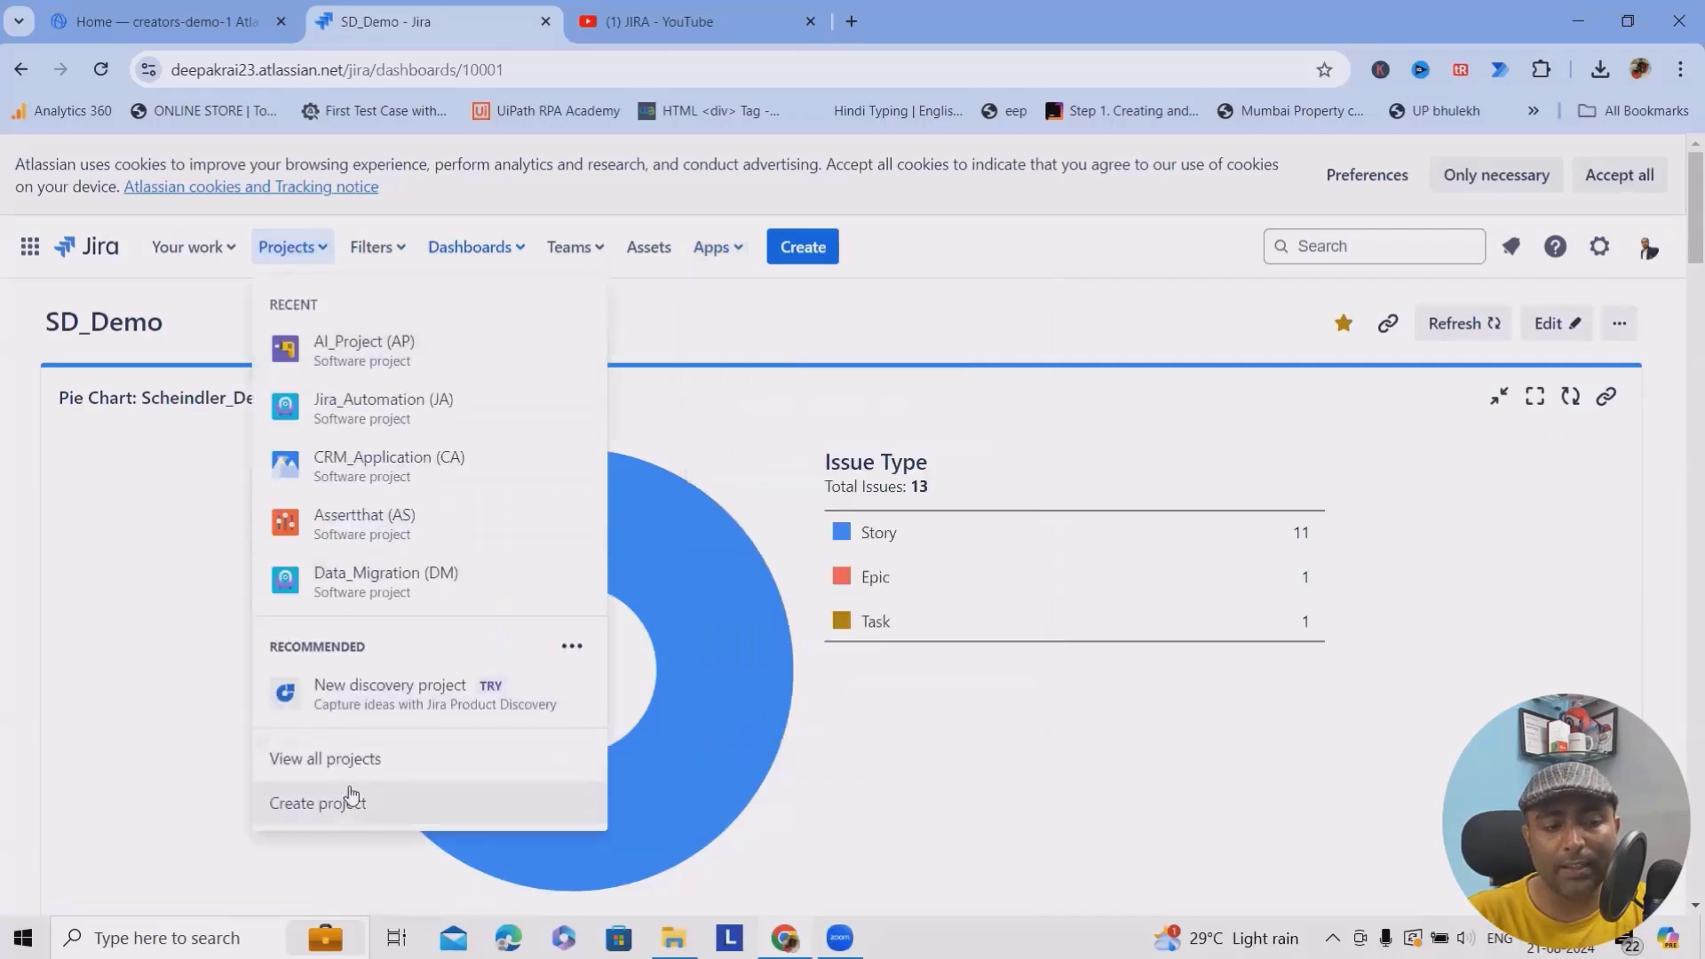
click(331, 768)
scroll(710, 710, down, 5)
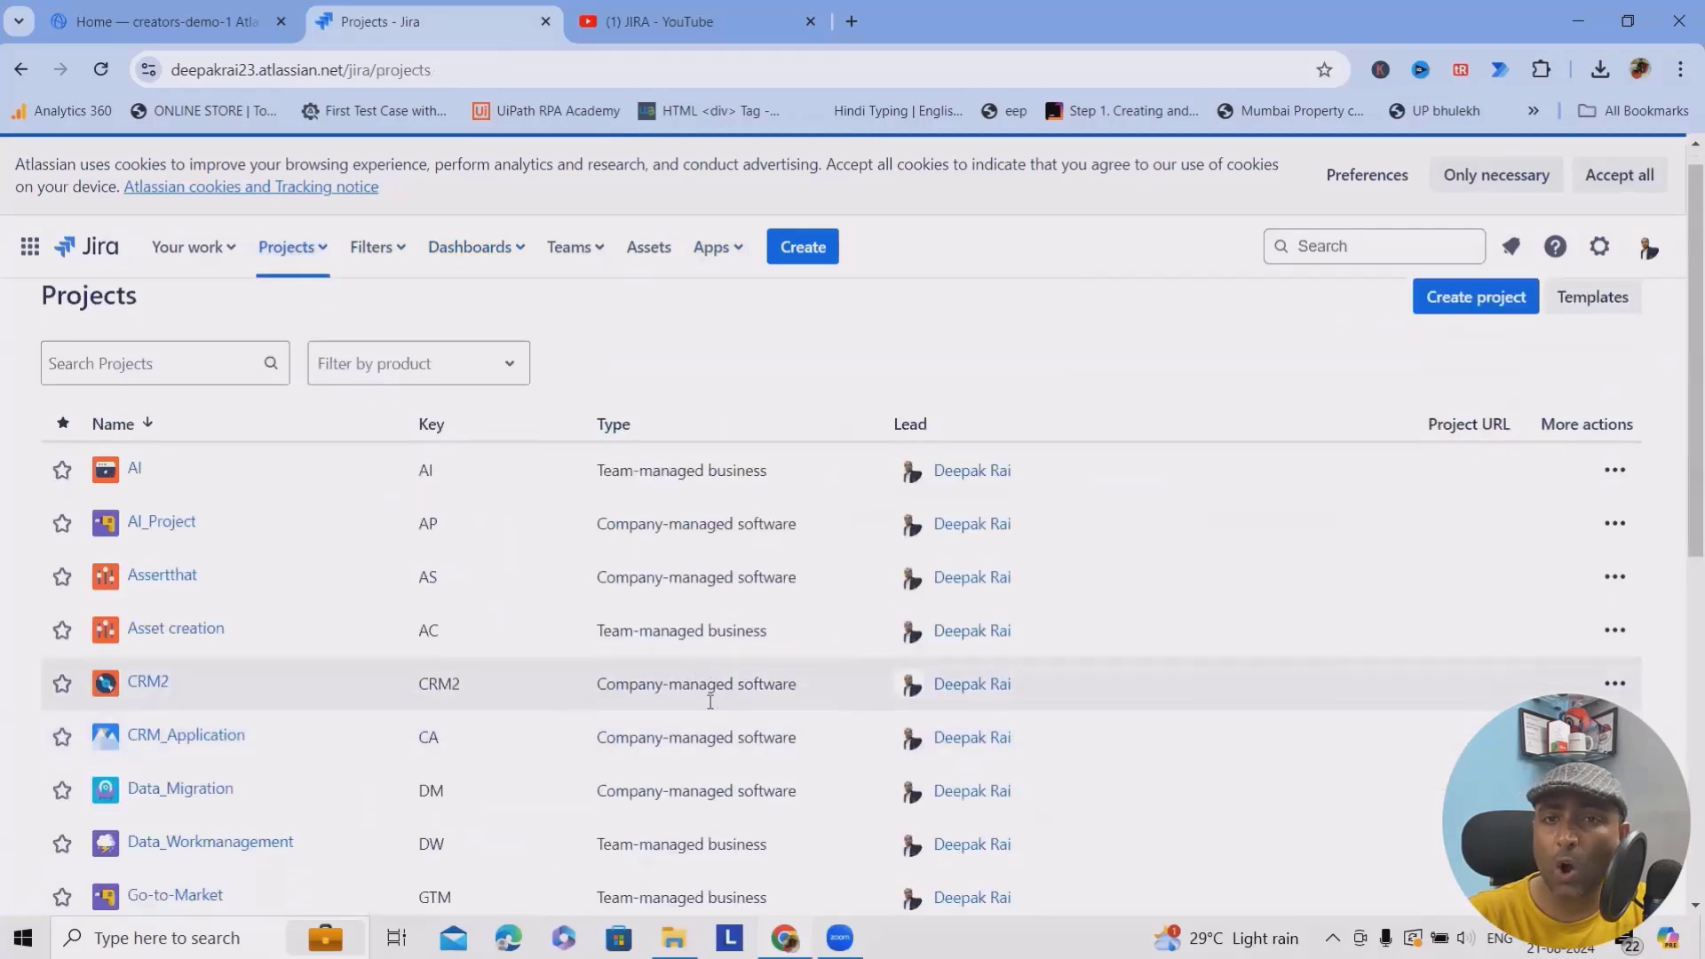
scroll(721, 735, down, 2)
scroll(723, 739, up, 7)
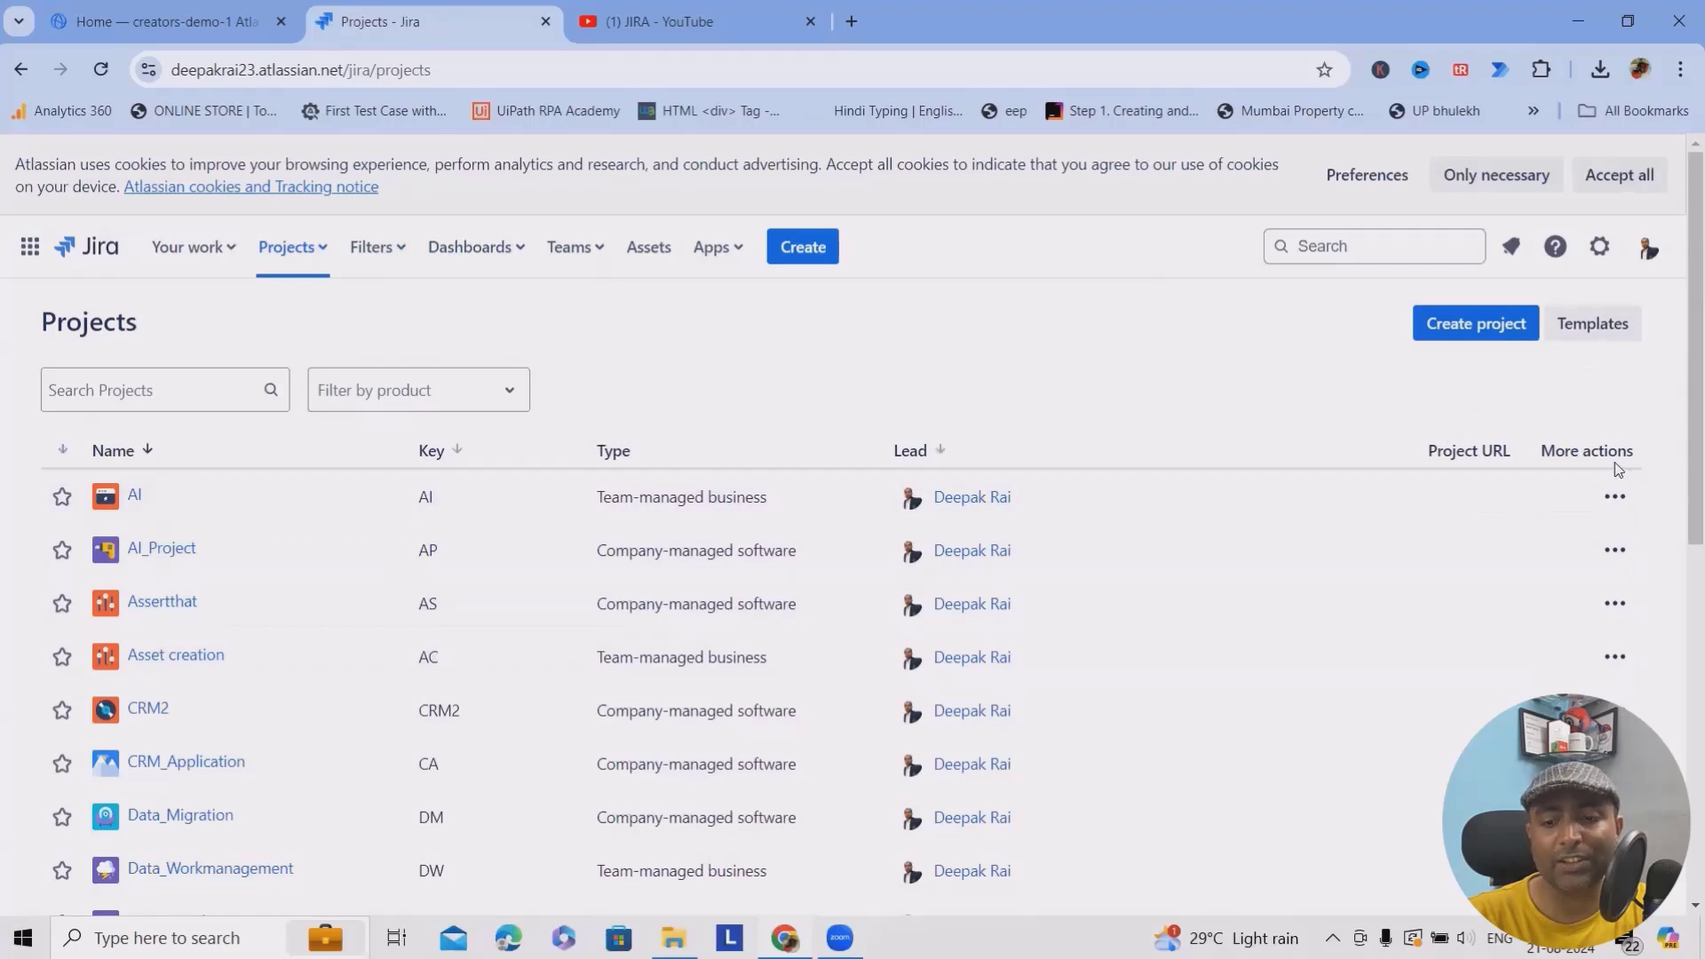
Step: Review your own work by assigned items, recent items, boards, queues and alerts
click(188, 246)
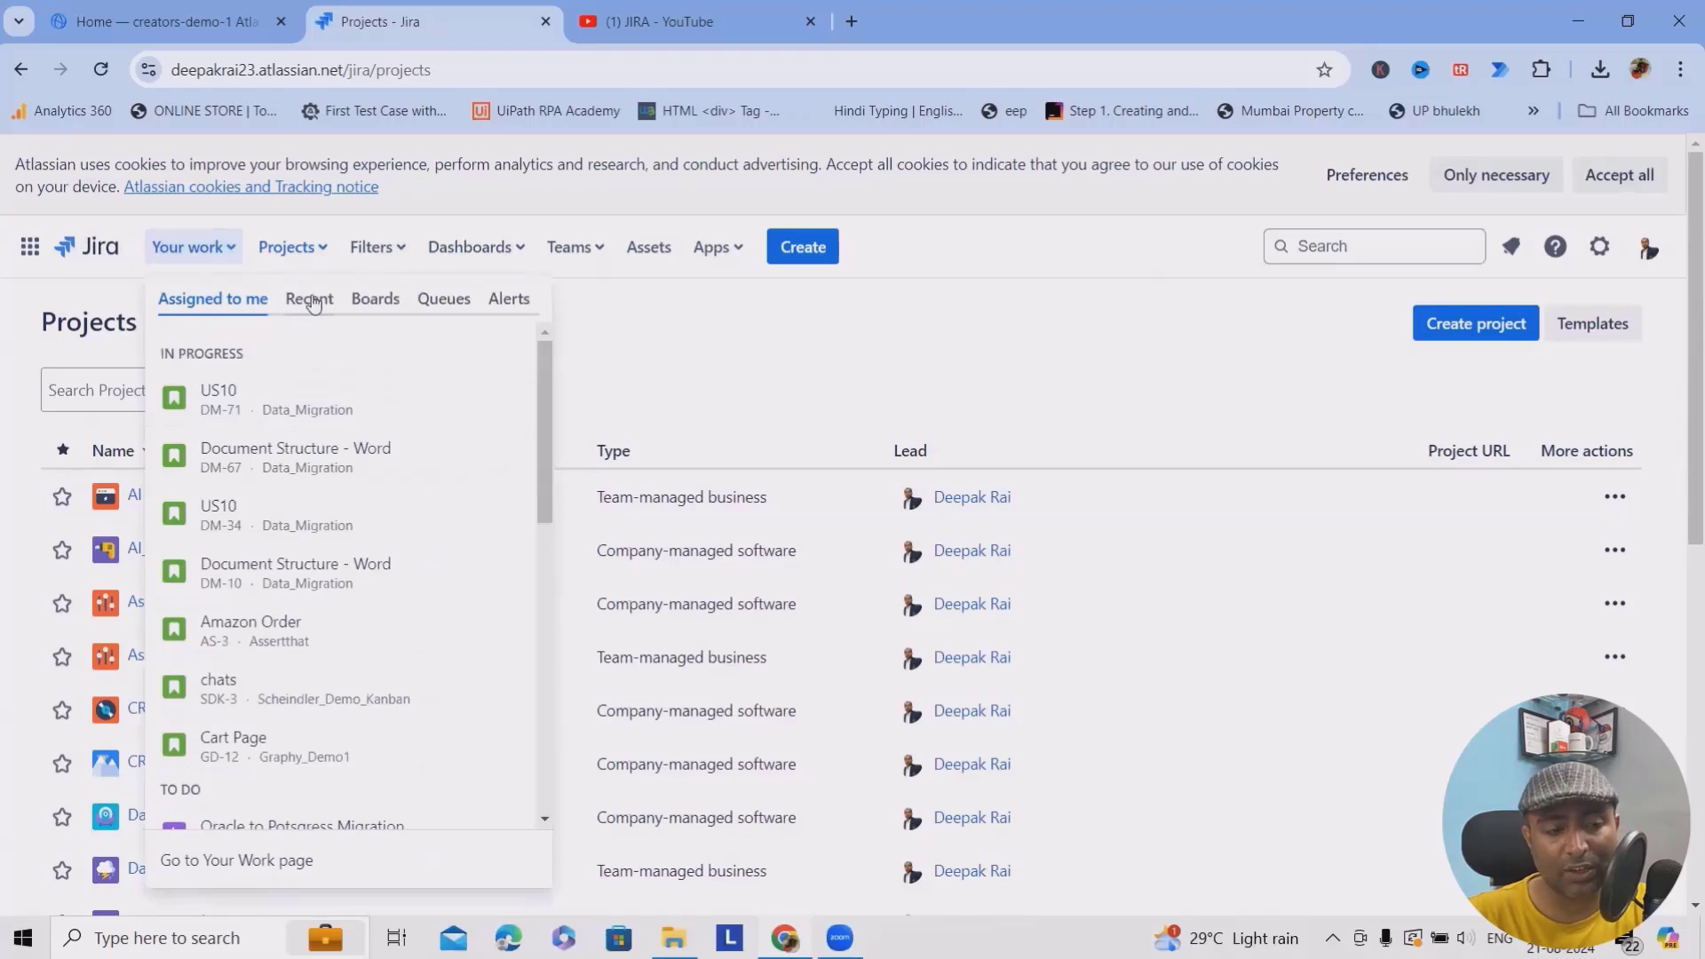
click(309, 300)
click(376, 300)
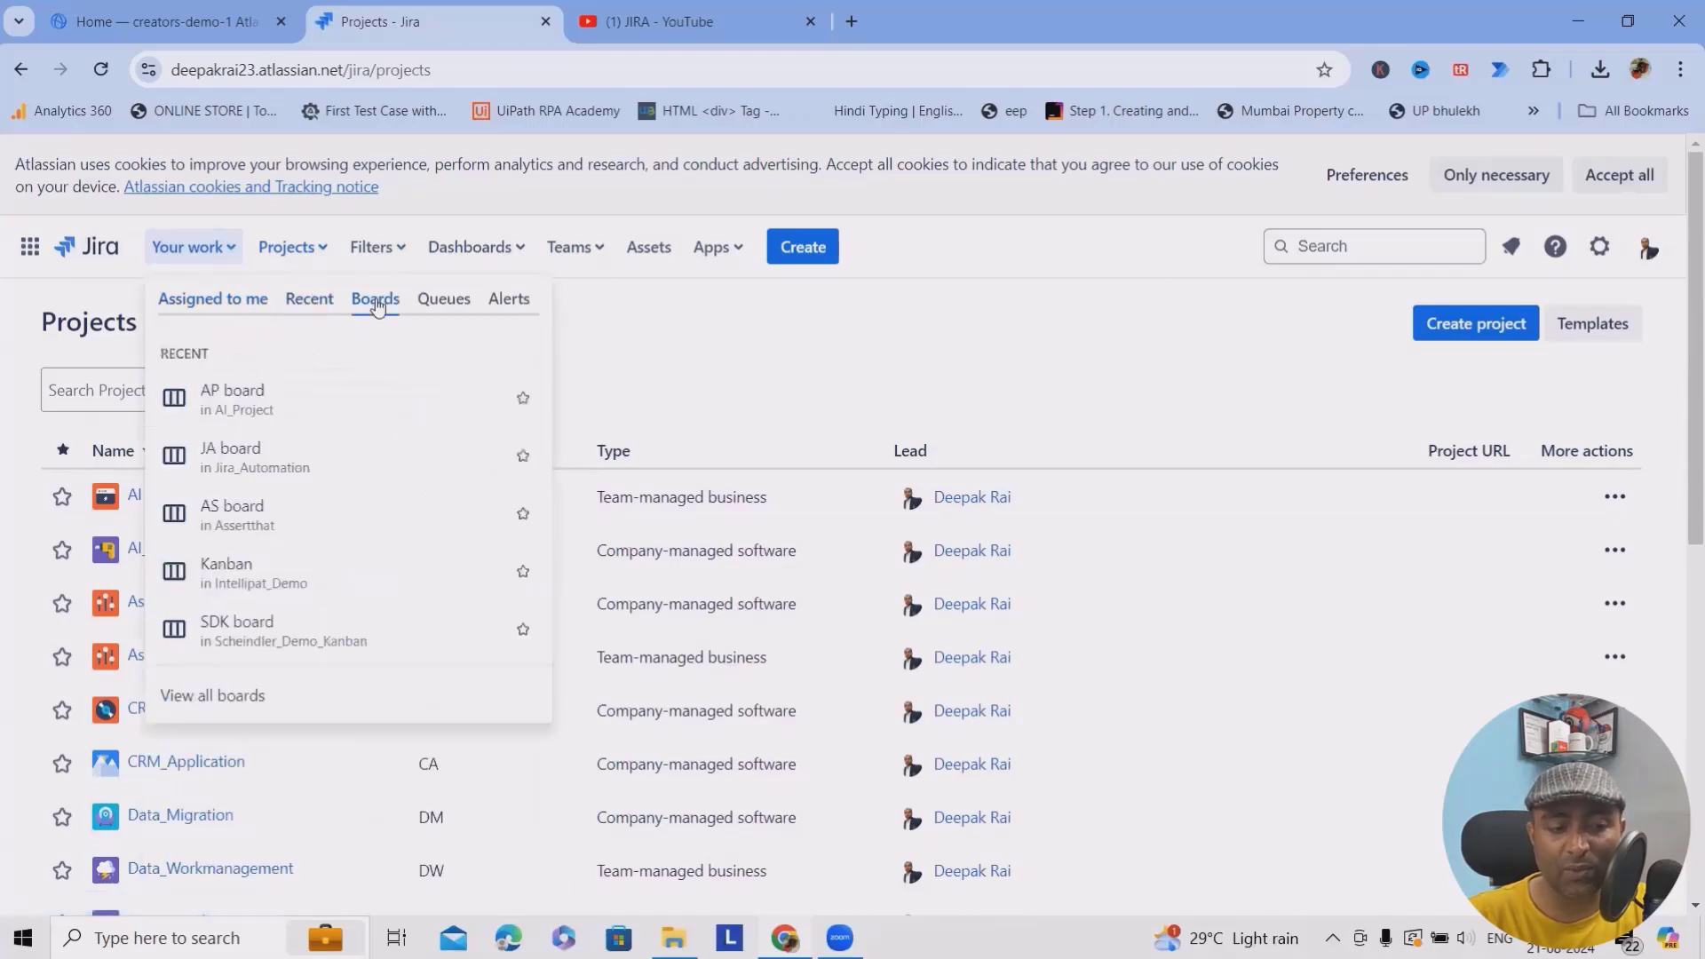
click(444, 300)
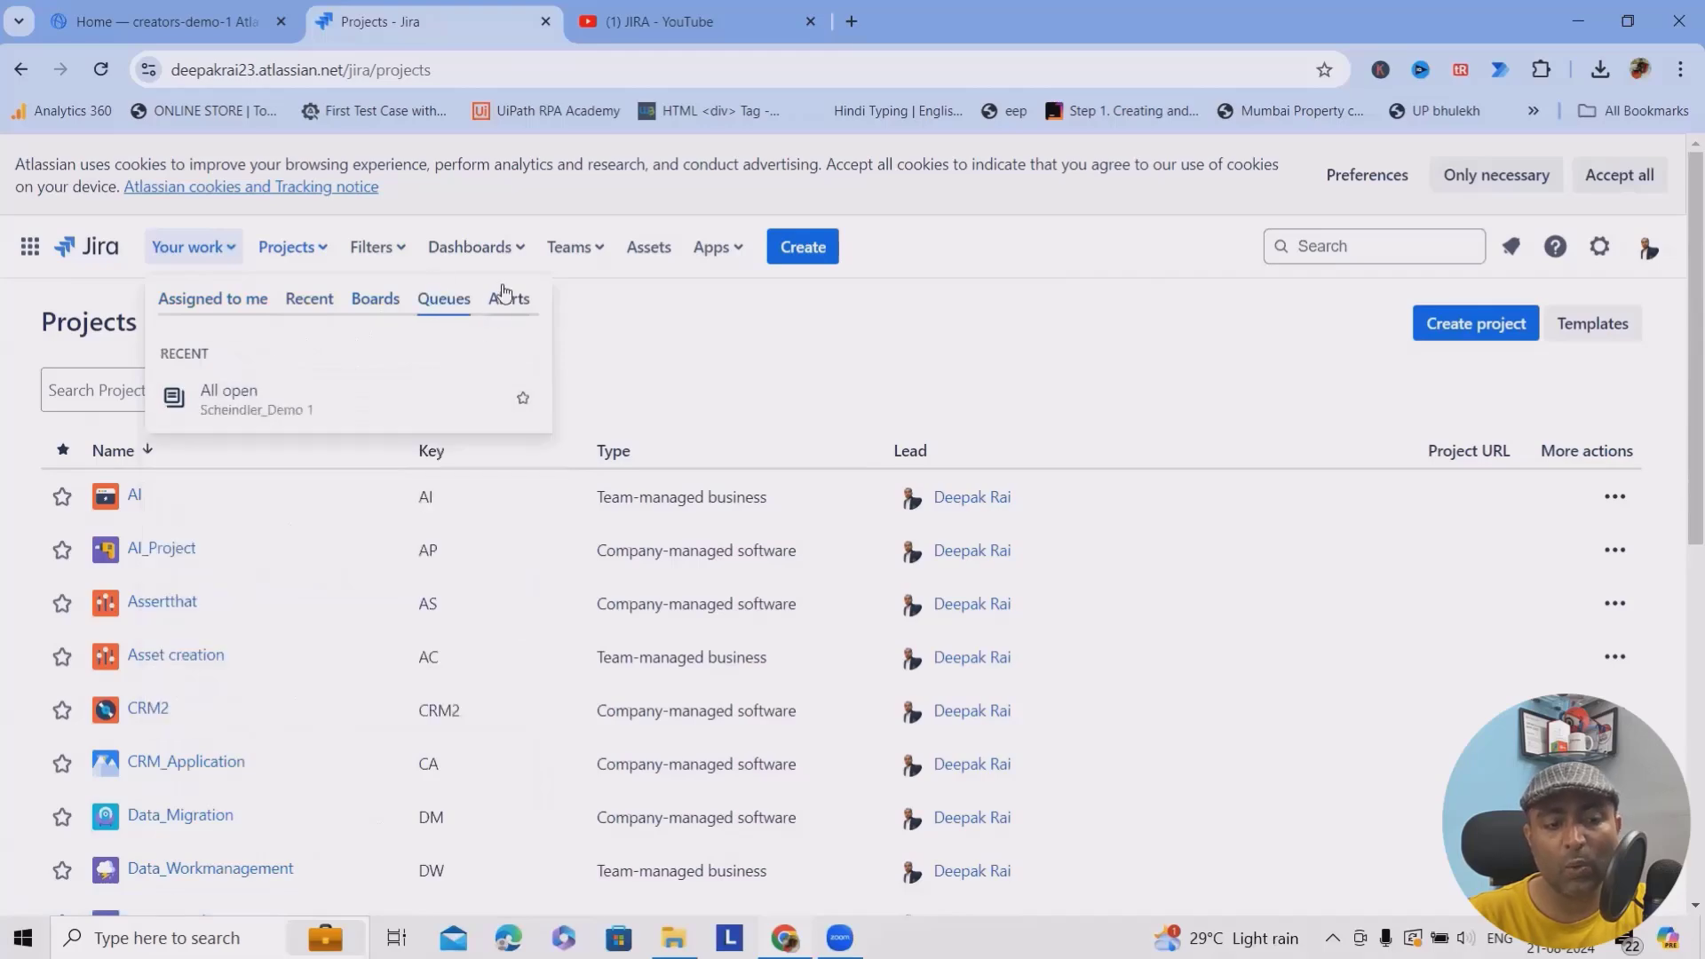
click(509, 299)
Step: Start creating a new issue and look over the fields of its form
click(781, 250)
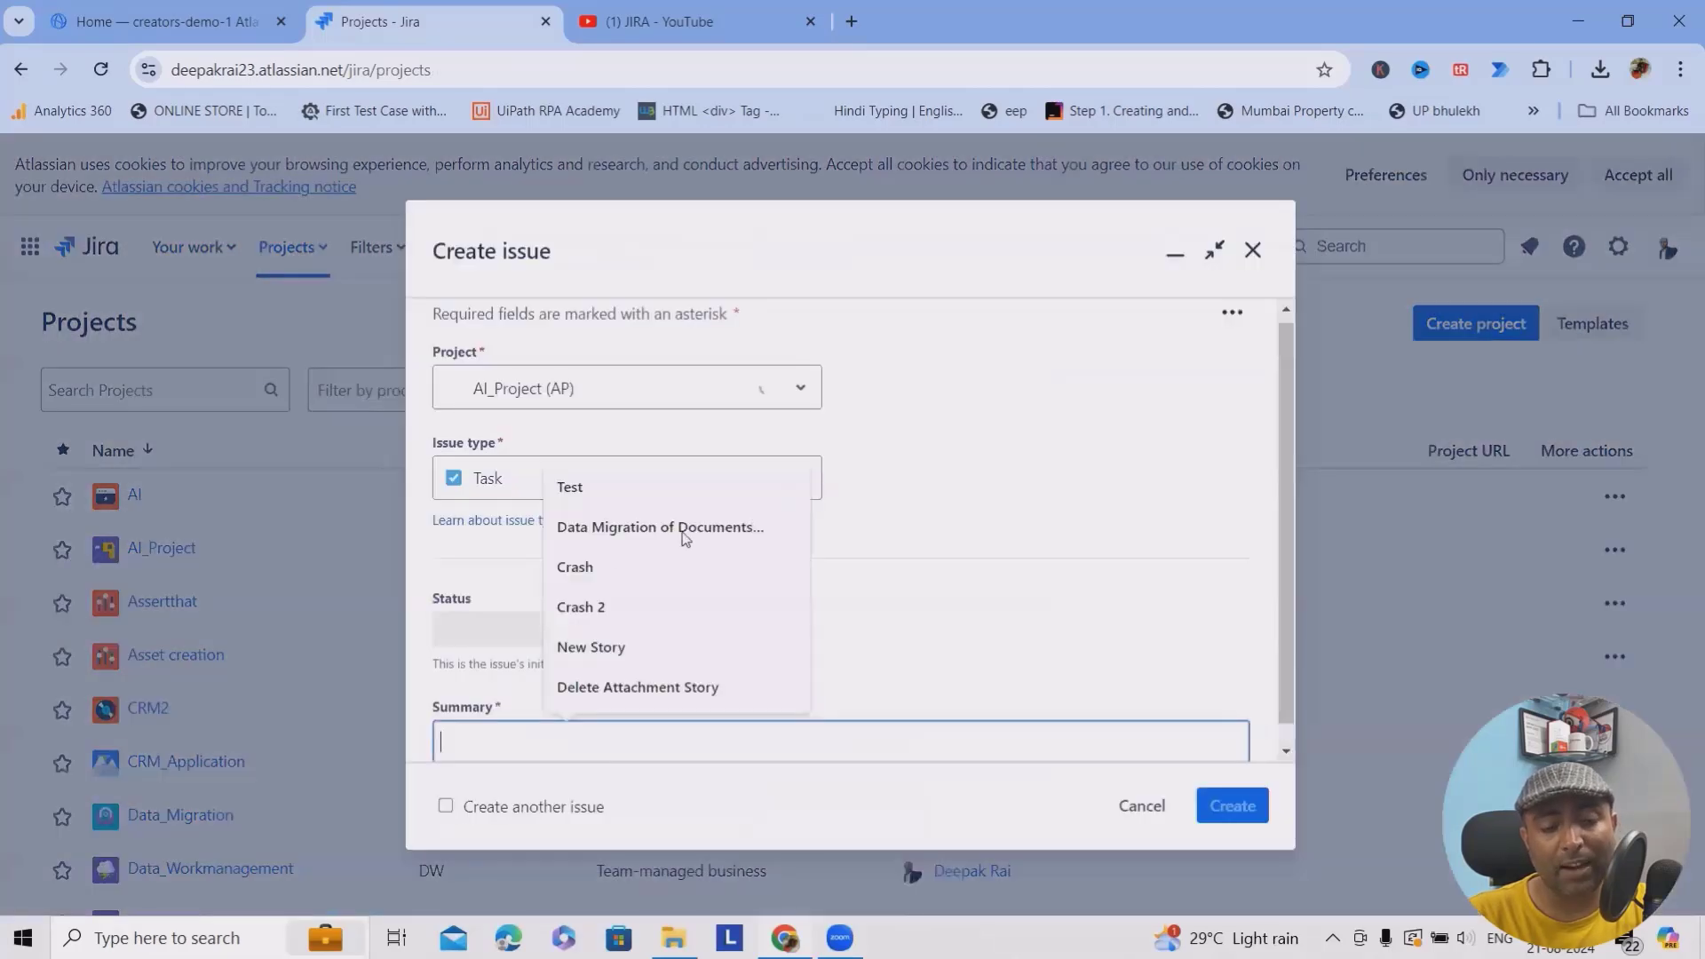
click(910, 487)
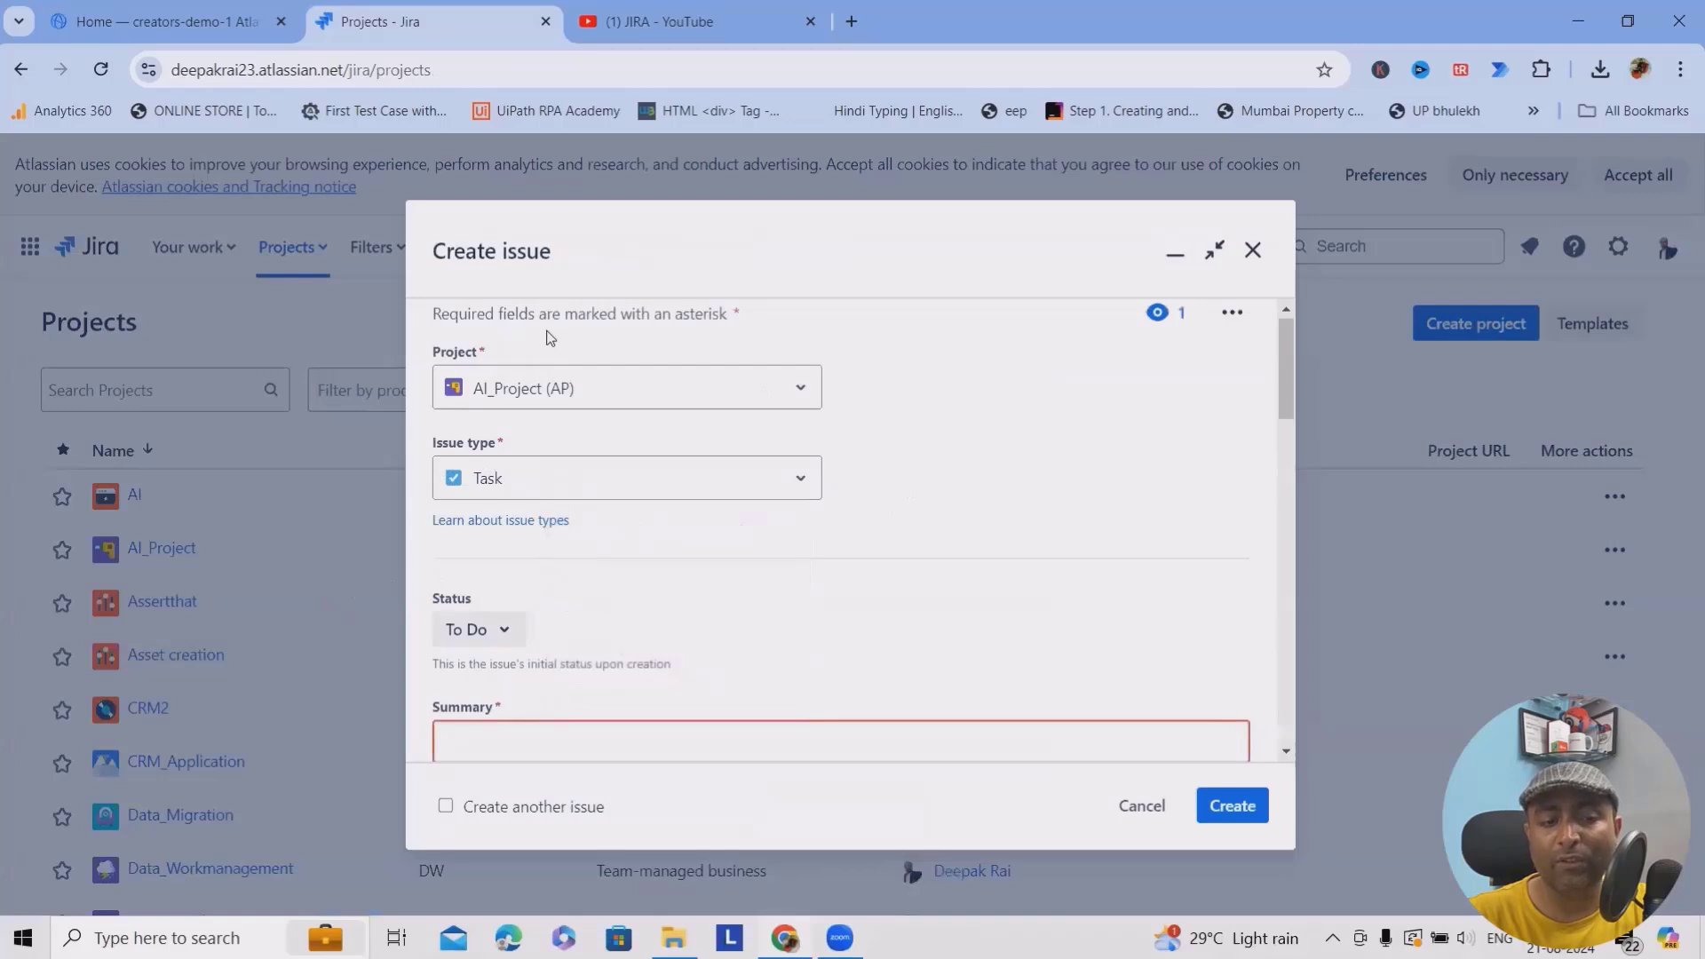
scroll(1181, 542, down, 1)
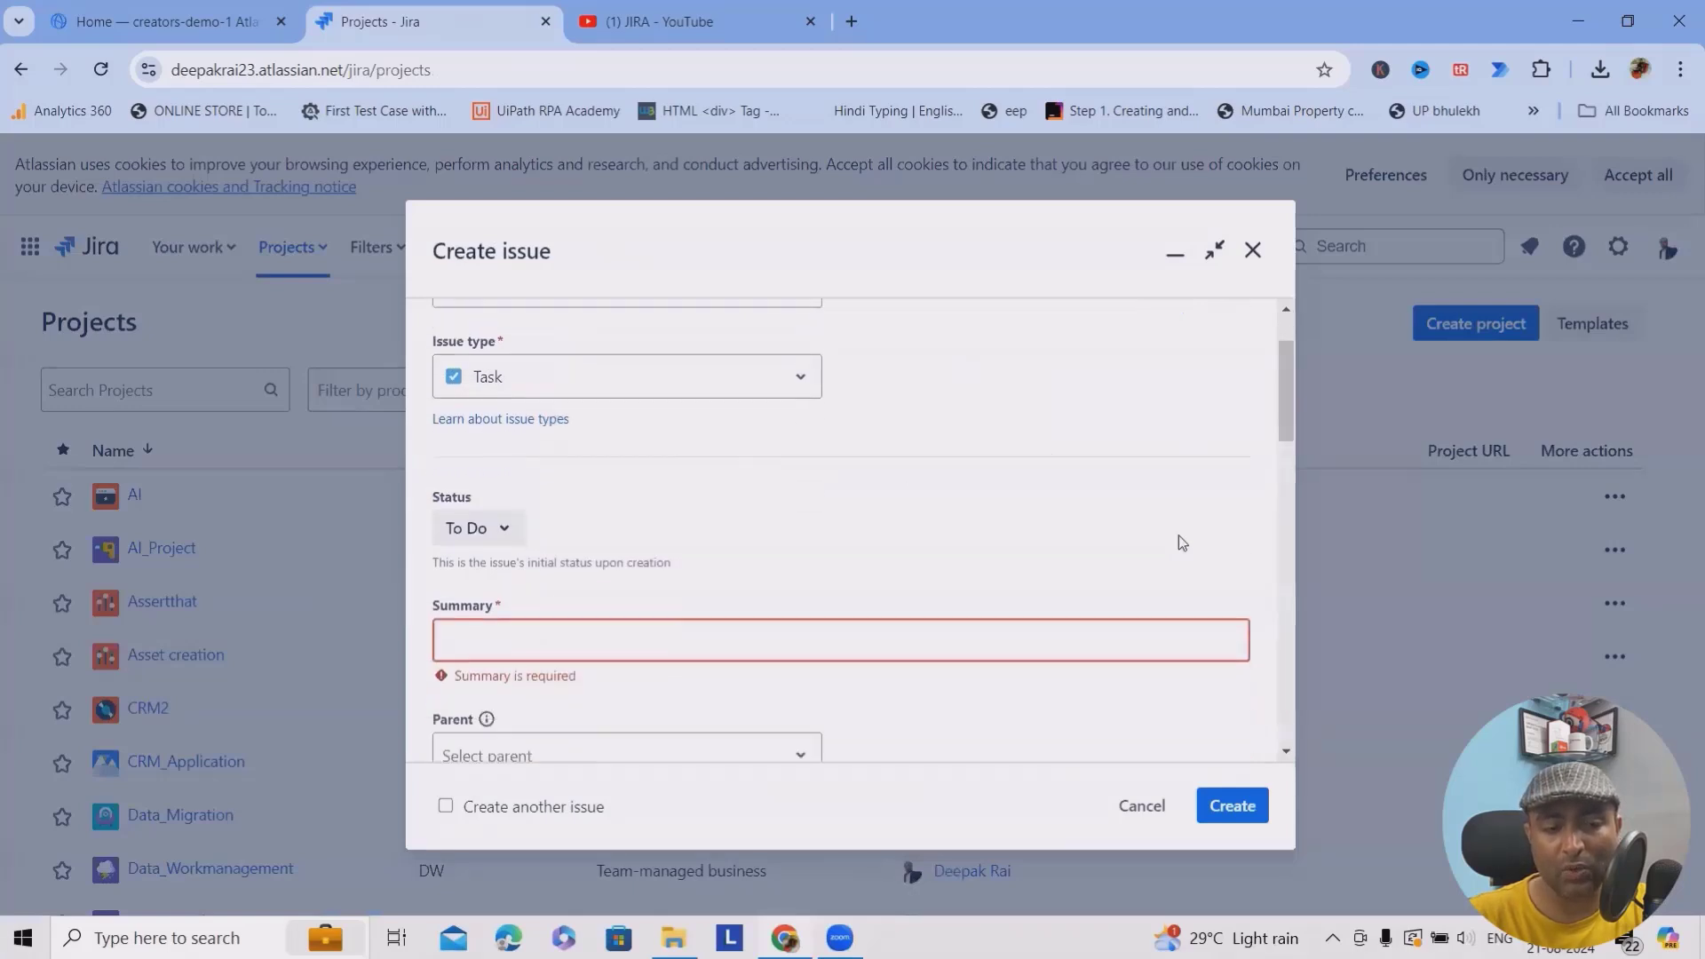
scroll(1181, 543, down, 5)
scroll(1145, 575, up, 6)
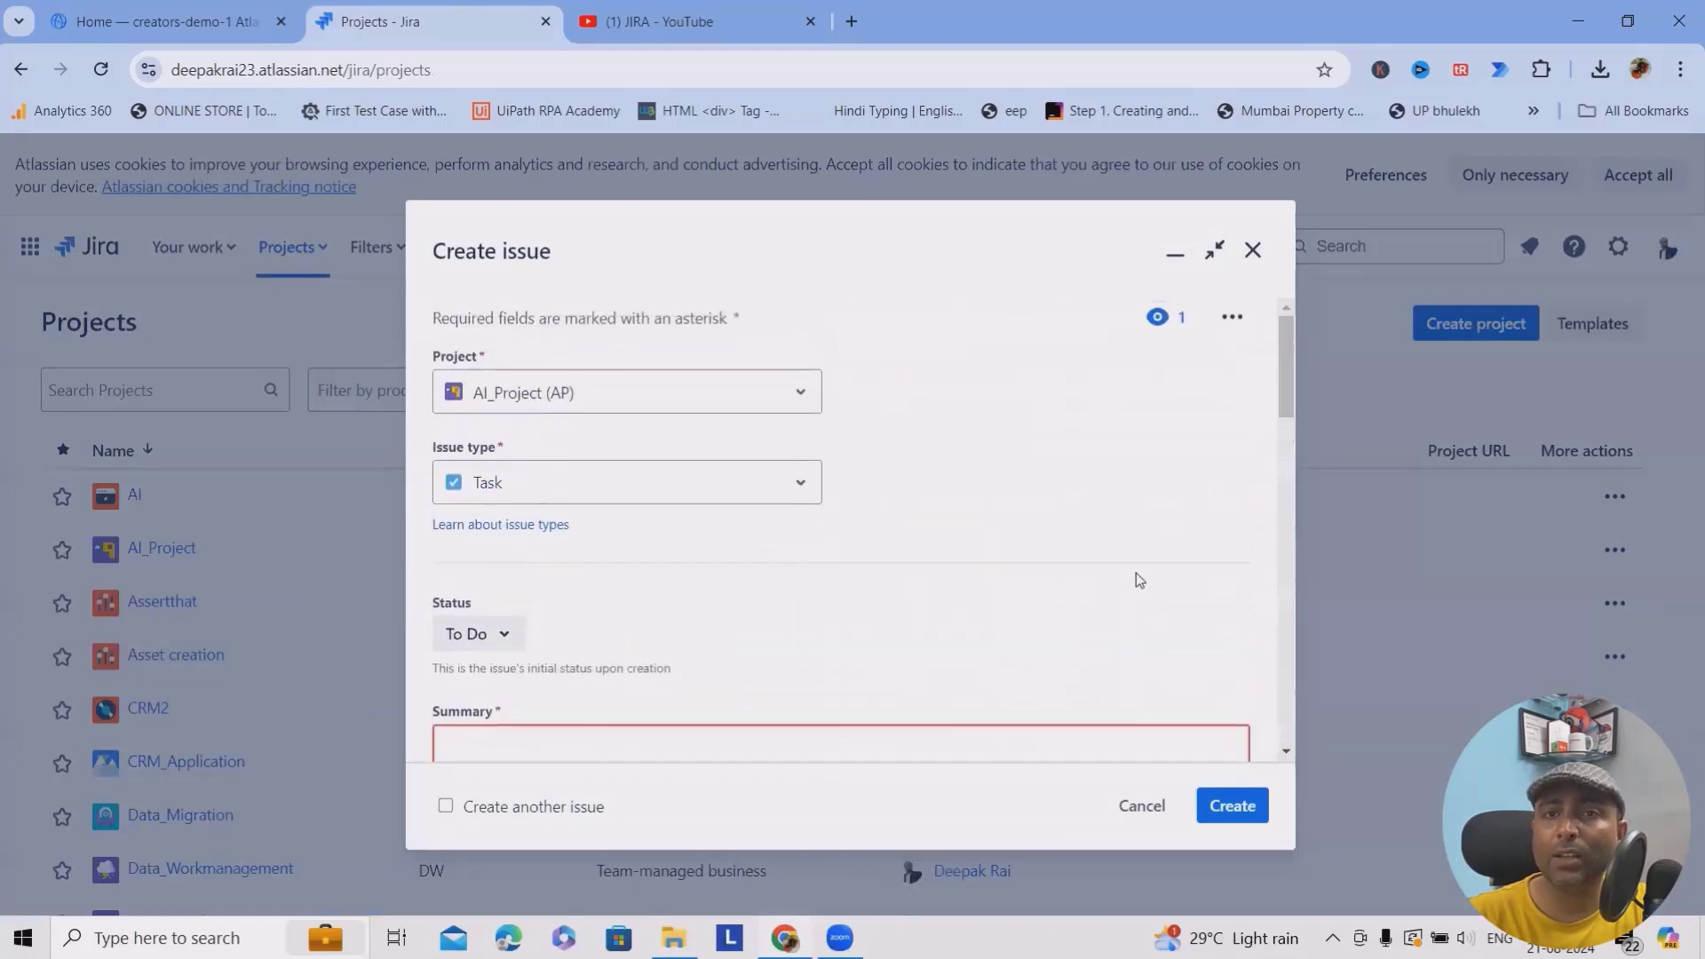
Step: Set the new issue's project to AI_Project (AP) and its issue type to Story
click(787, 402)
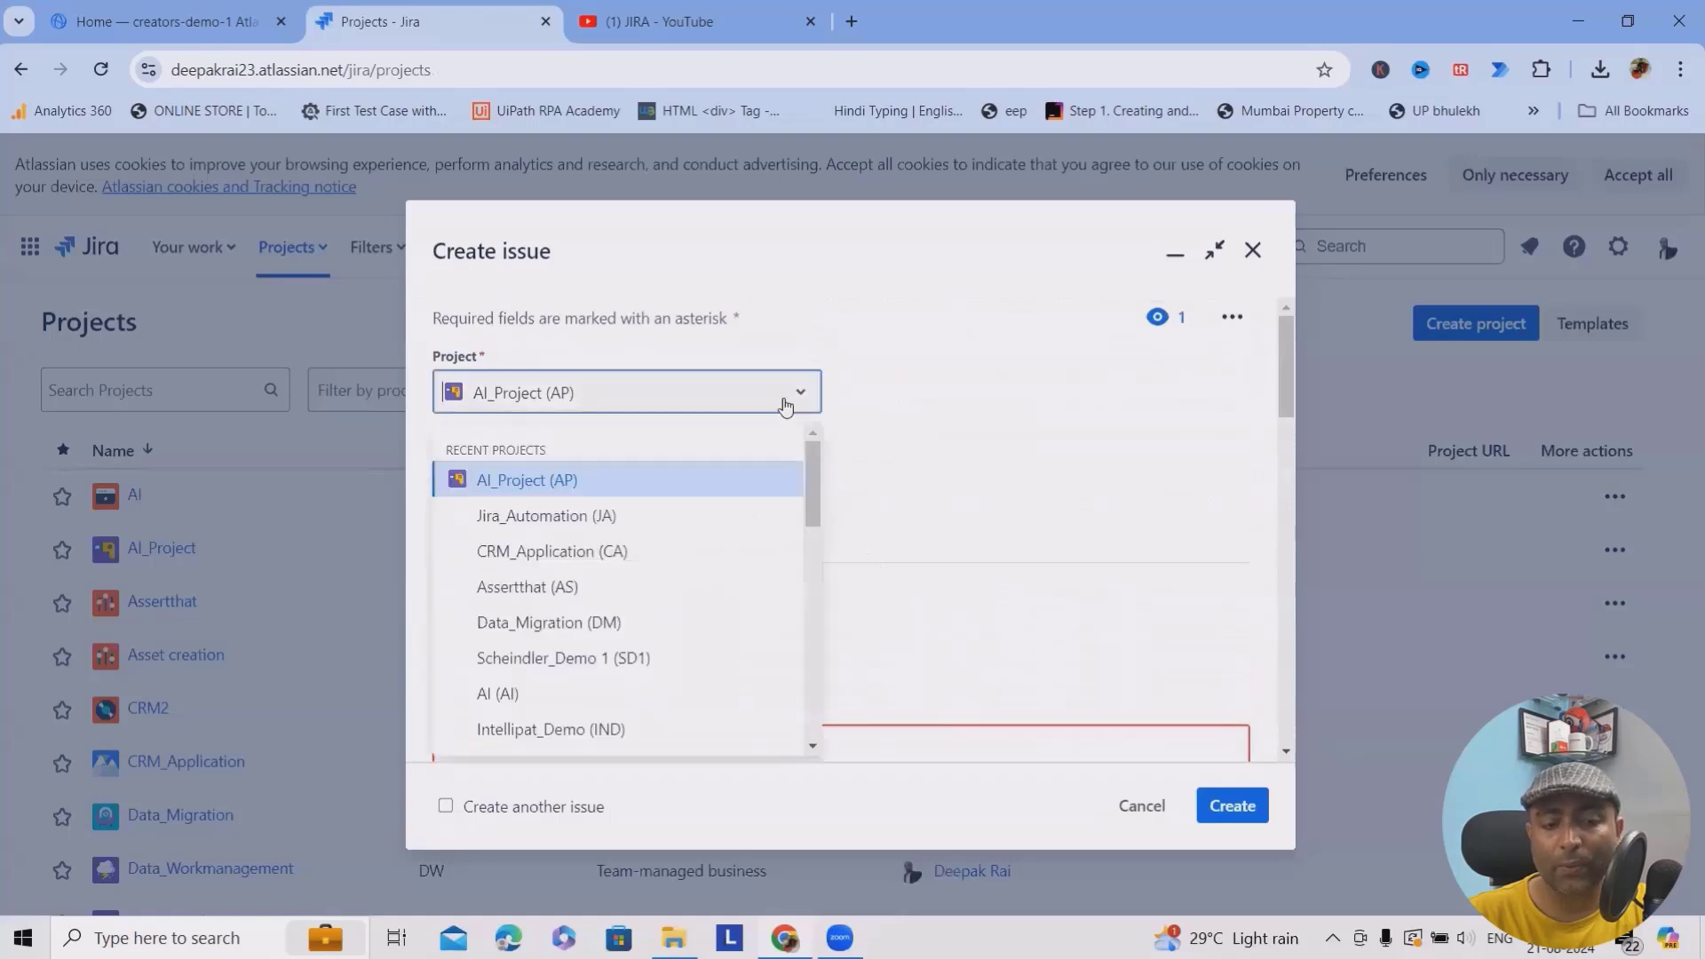
click(578, 490)
click(805, 494)
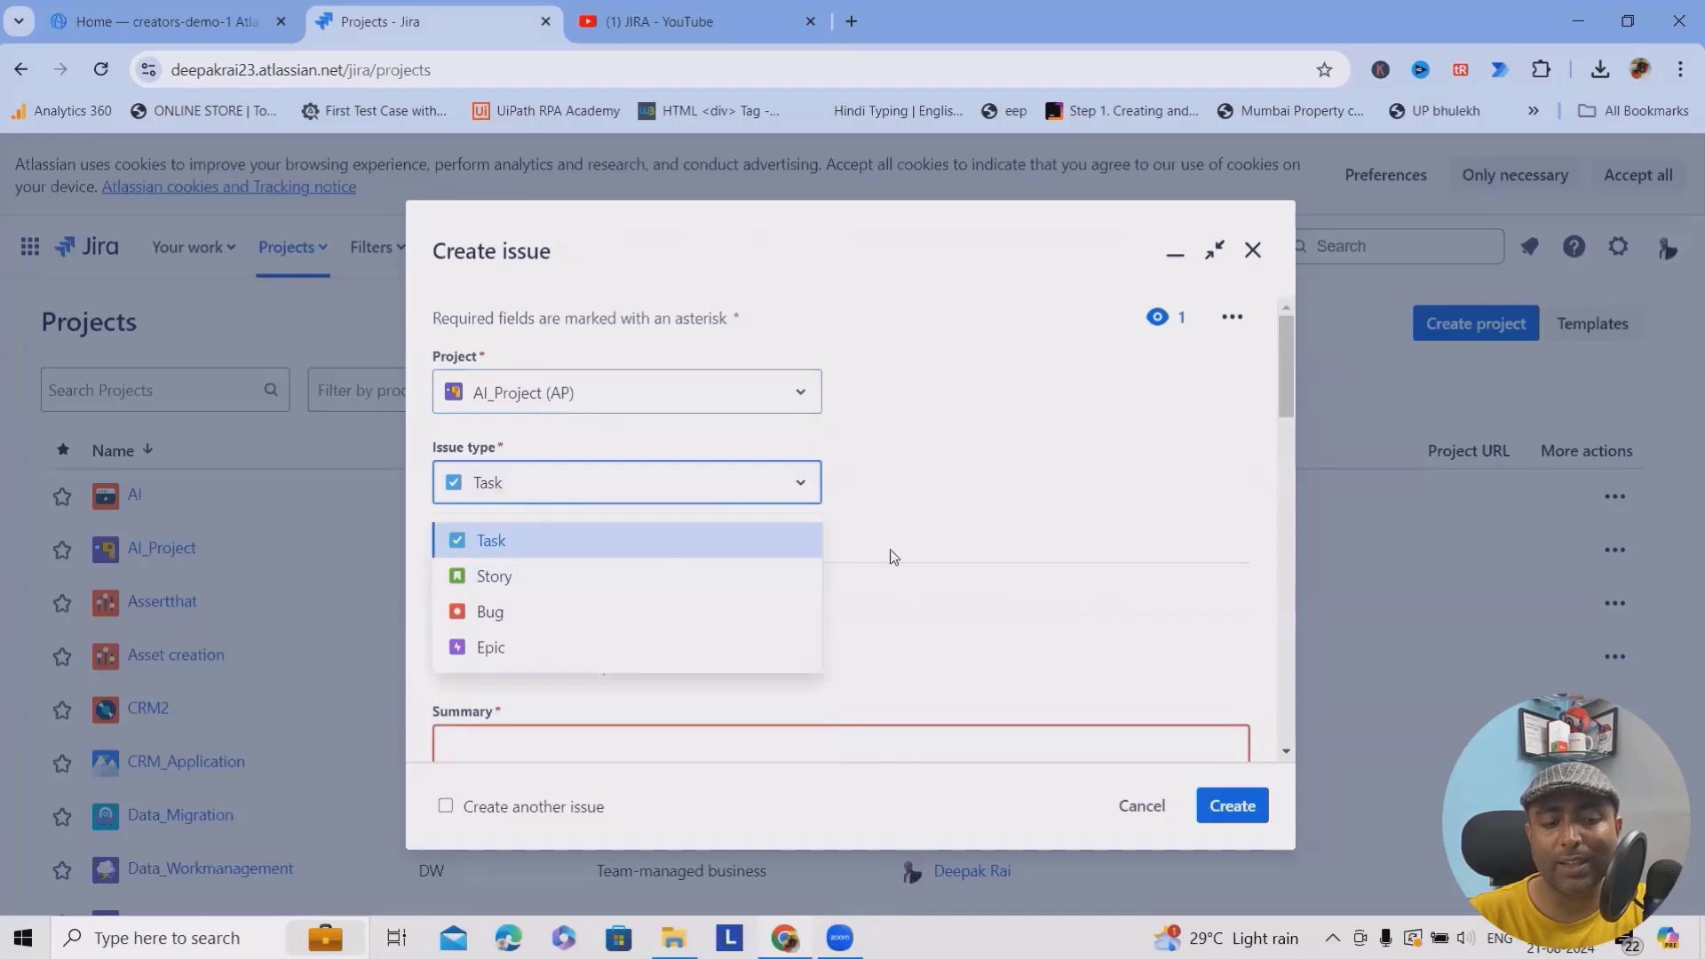
click(495, 579)
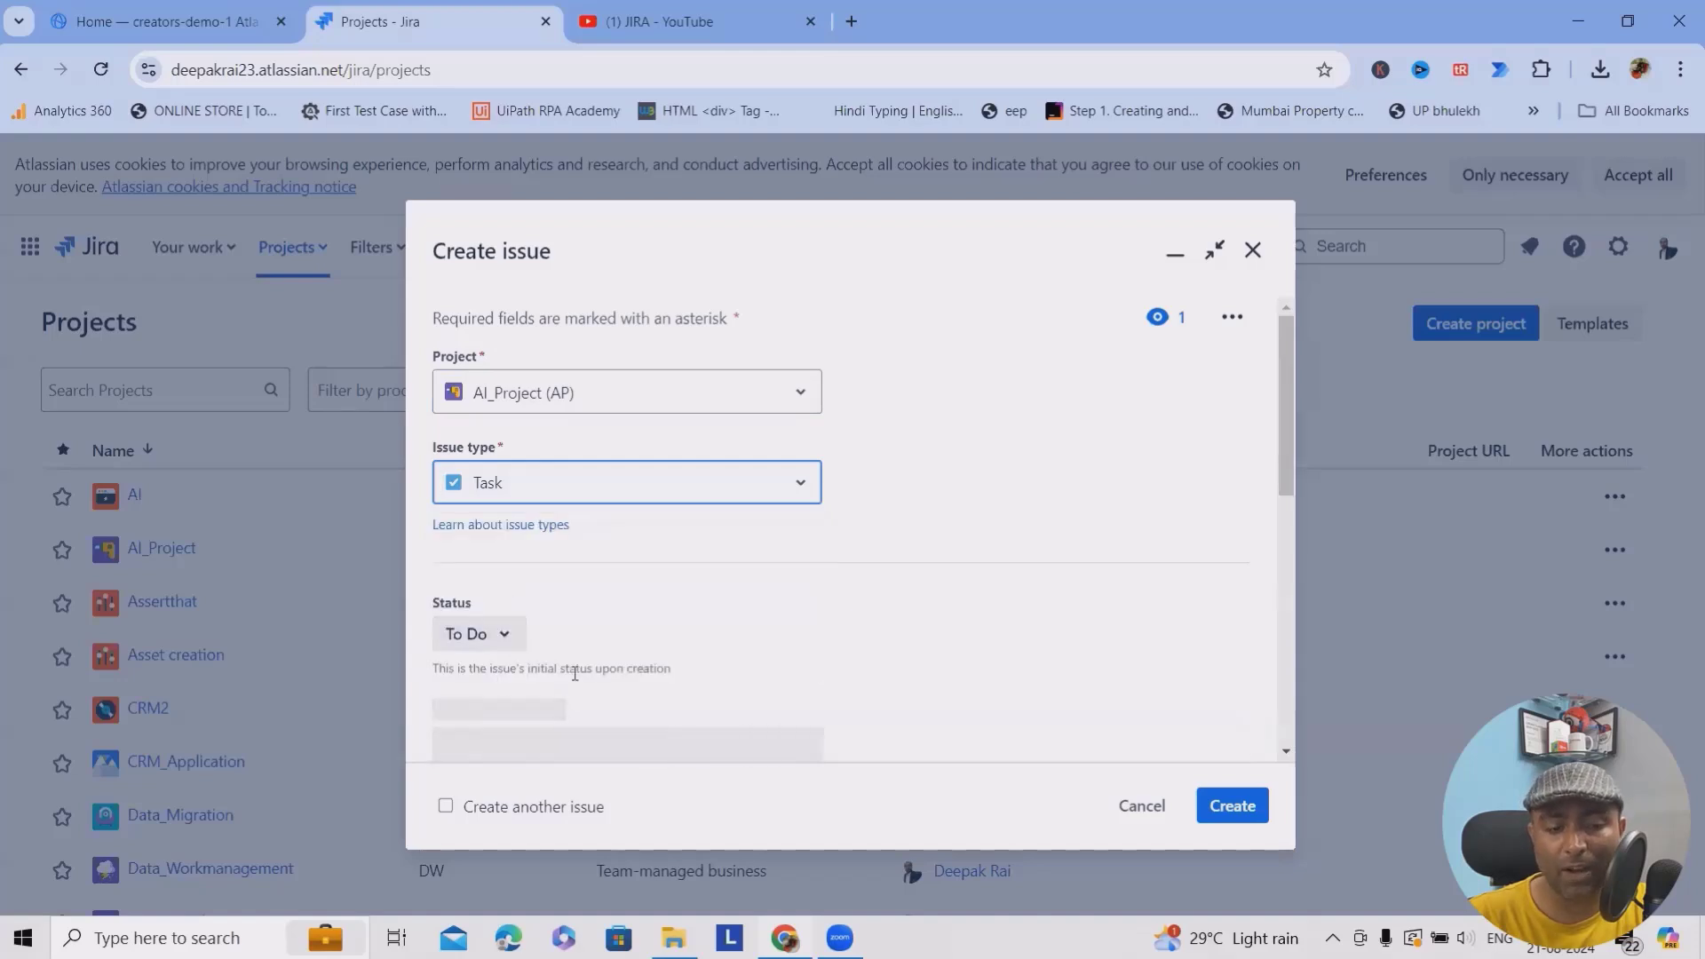
Step: Enter "API Request Method" as the story's summary
scroll(545, 613, down, 2)
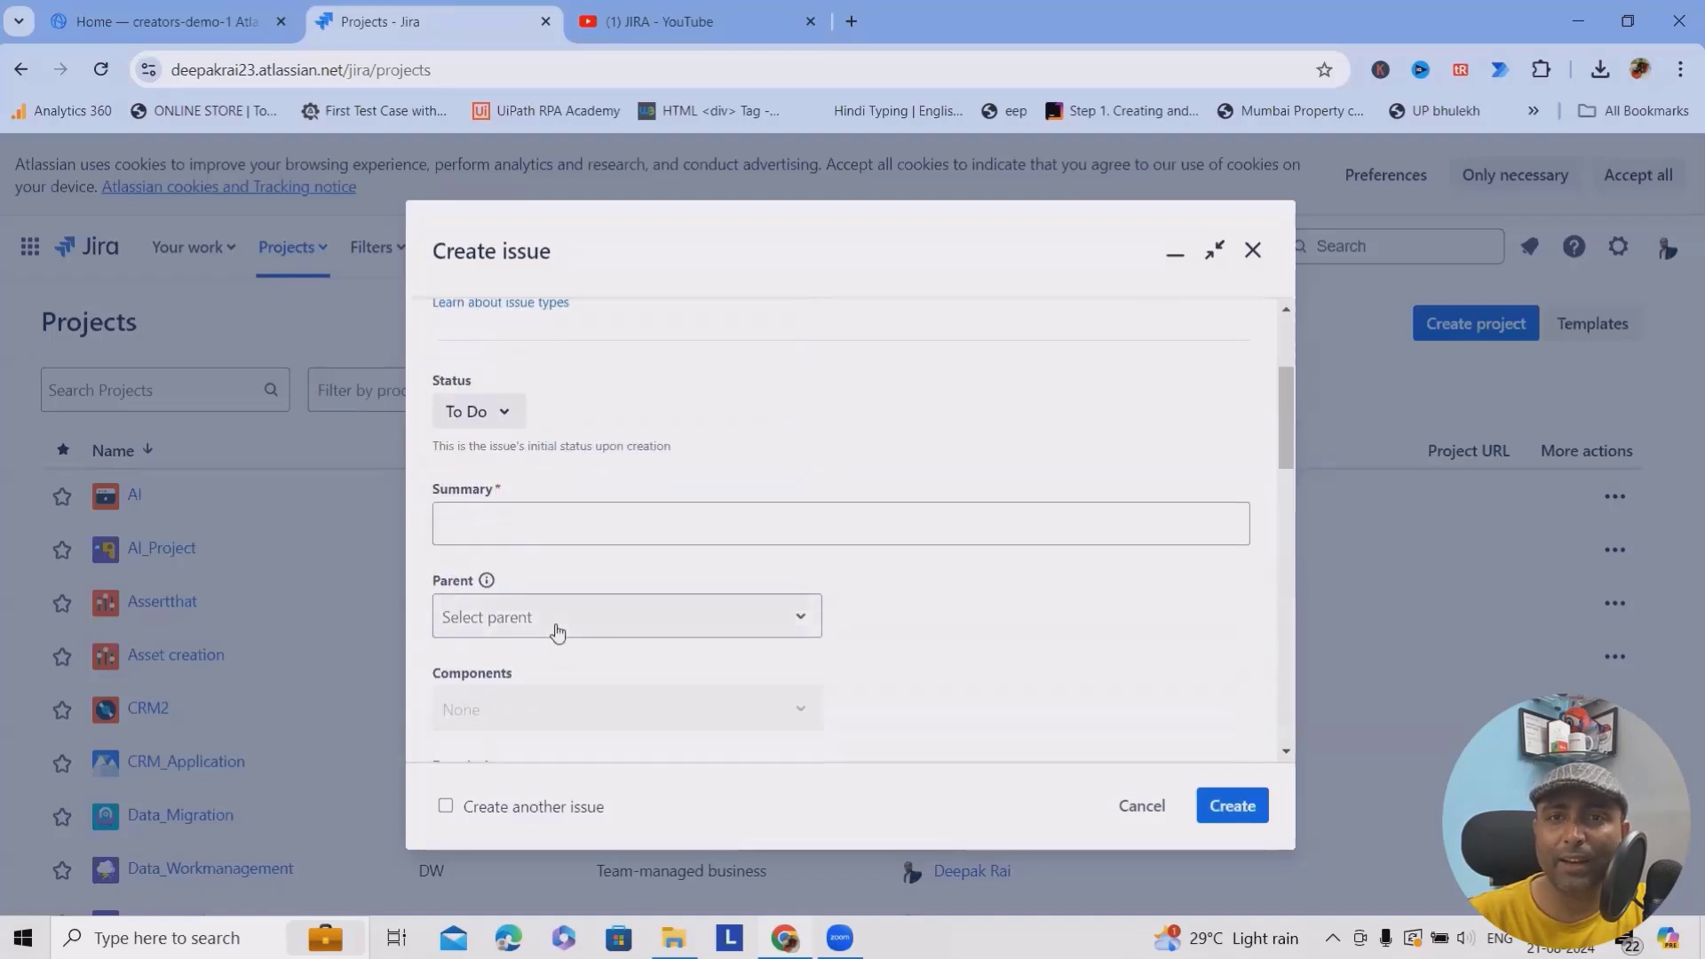
scroll(423, 540, up, 1)
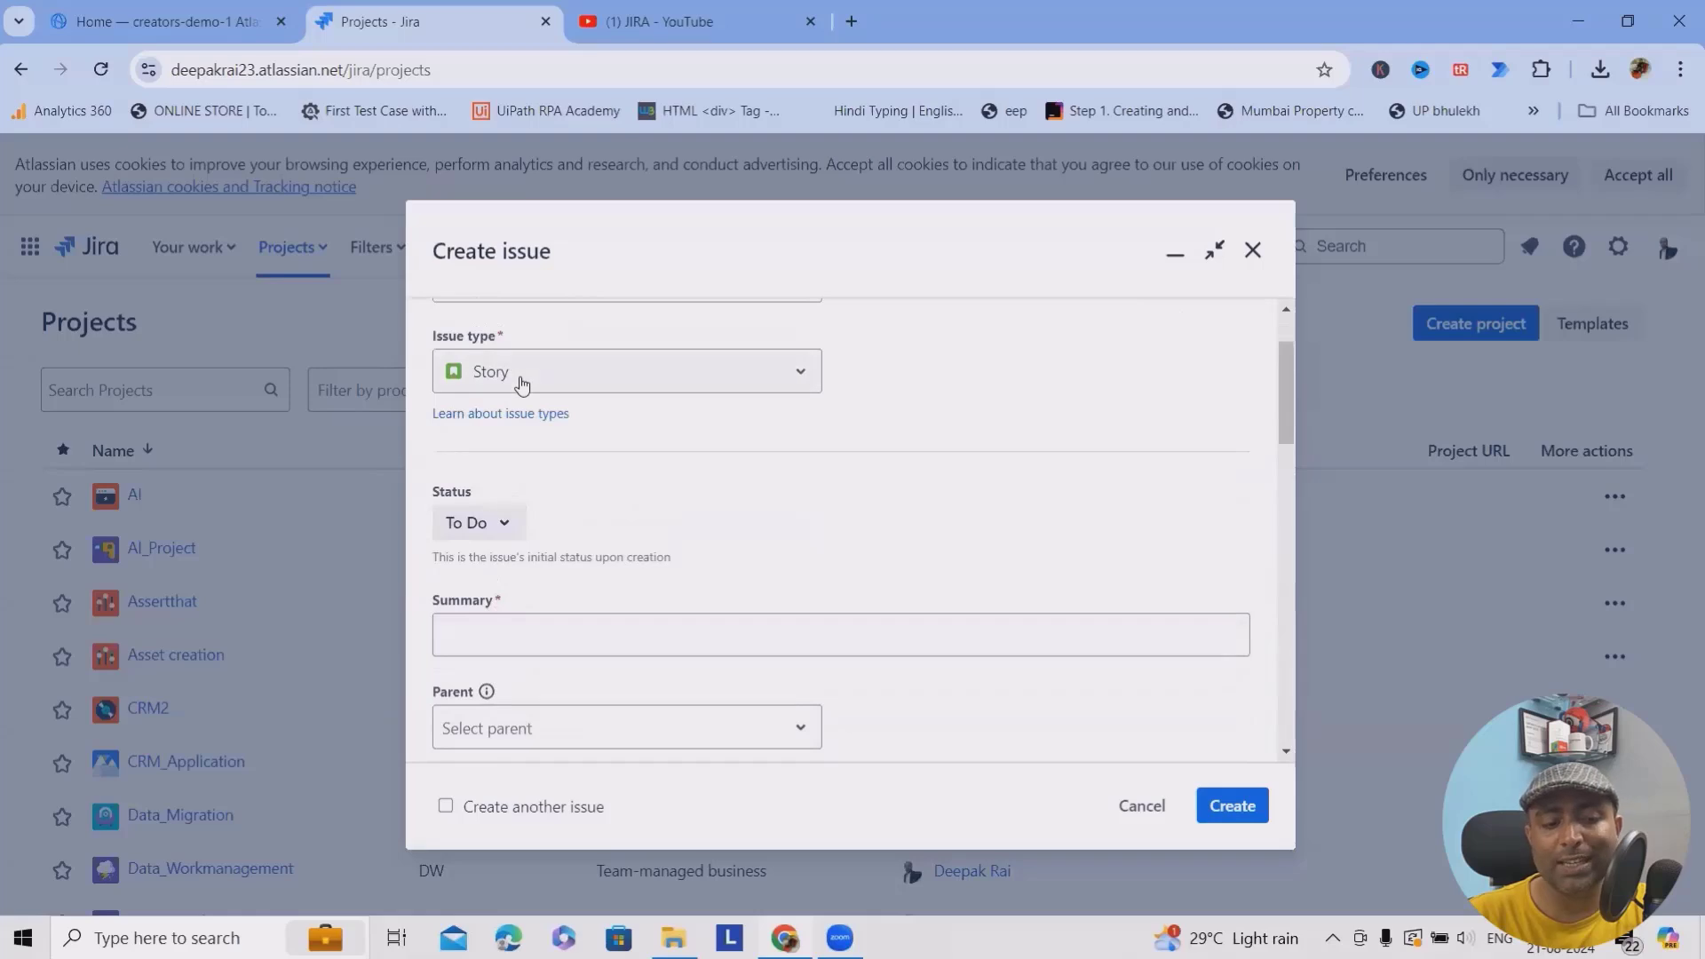
click(467, 633)
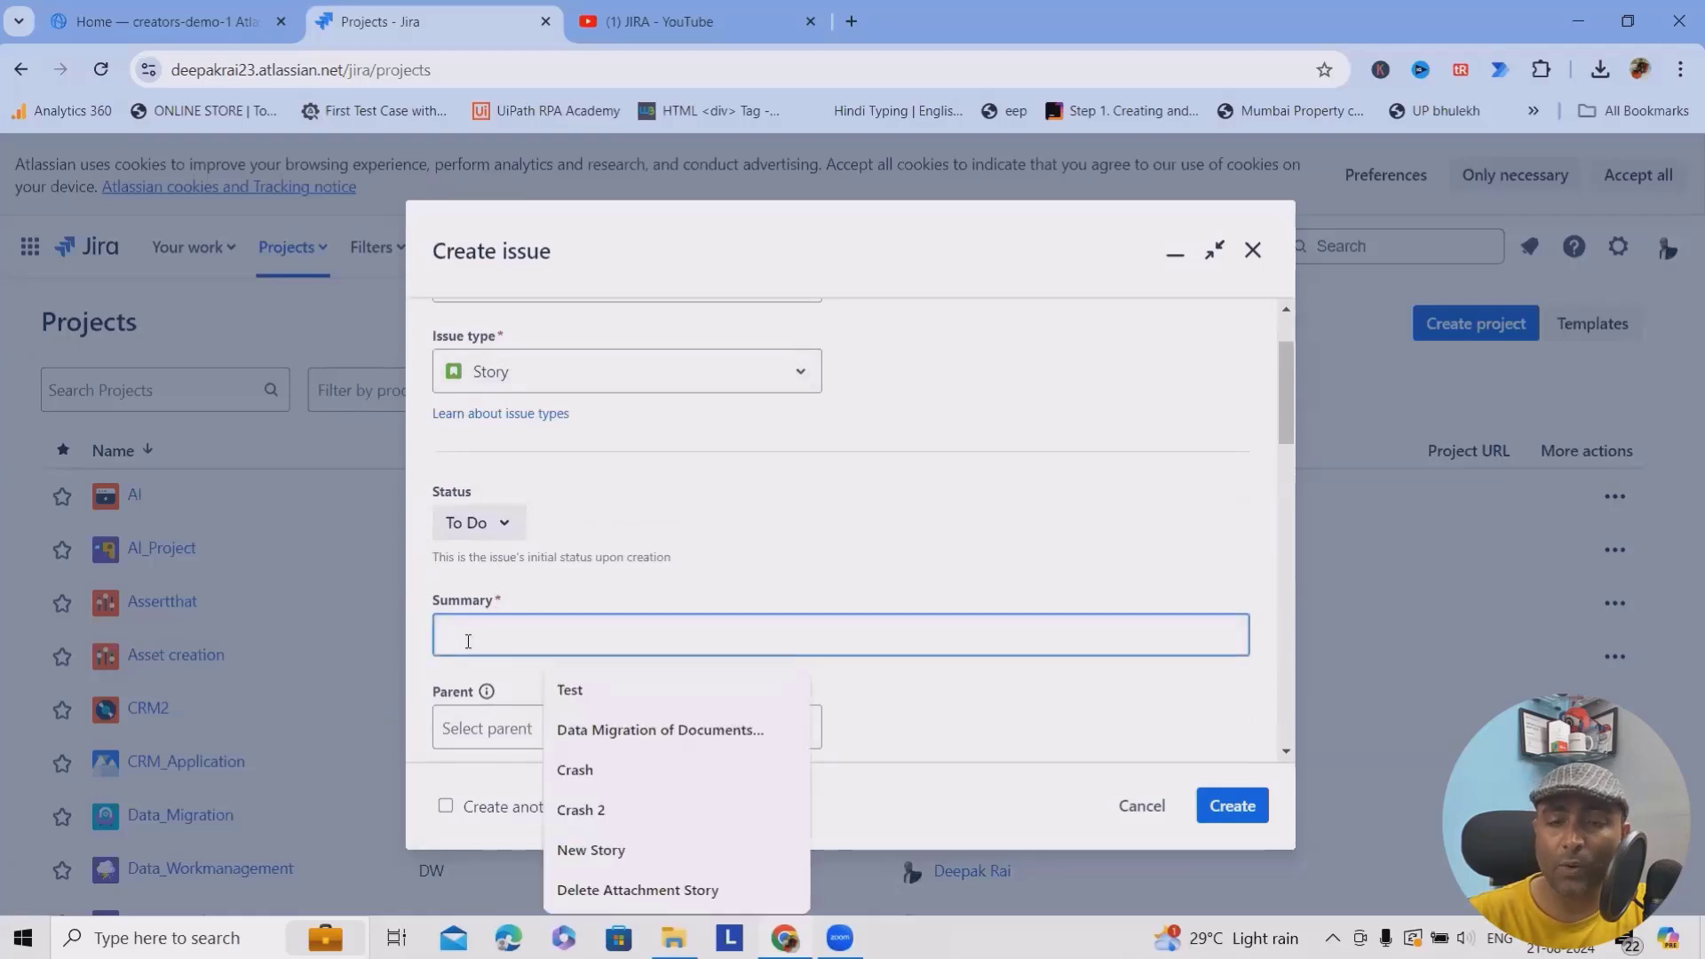
scroll(469, 640, down, 1)
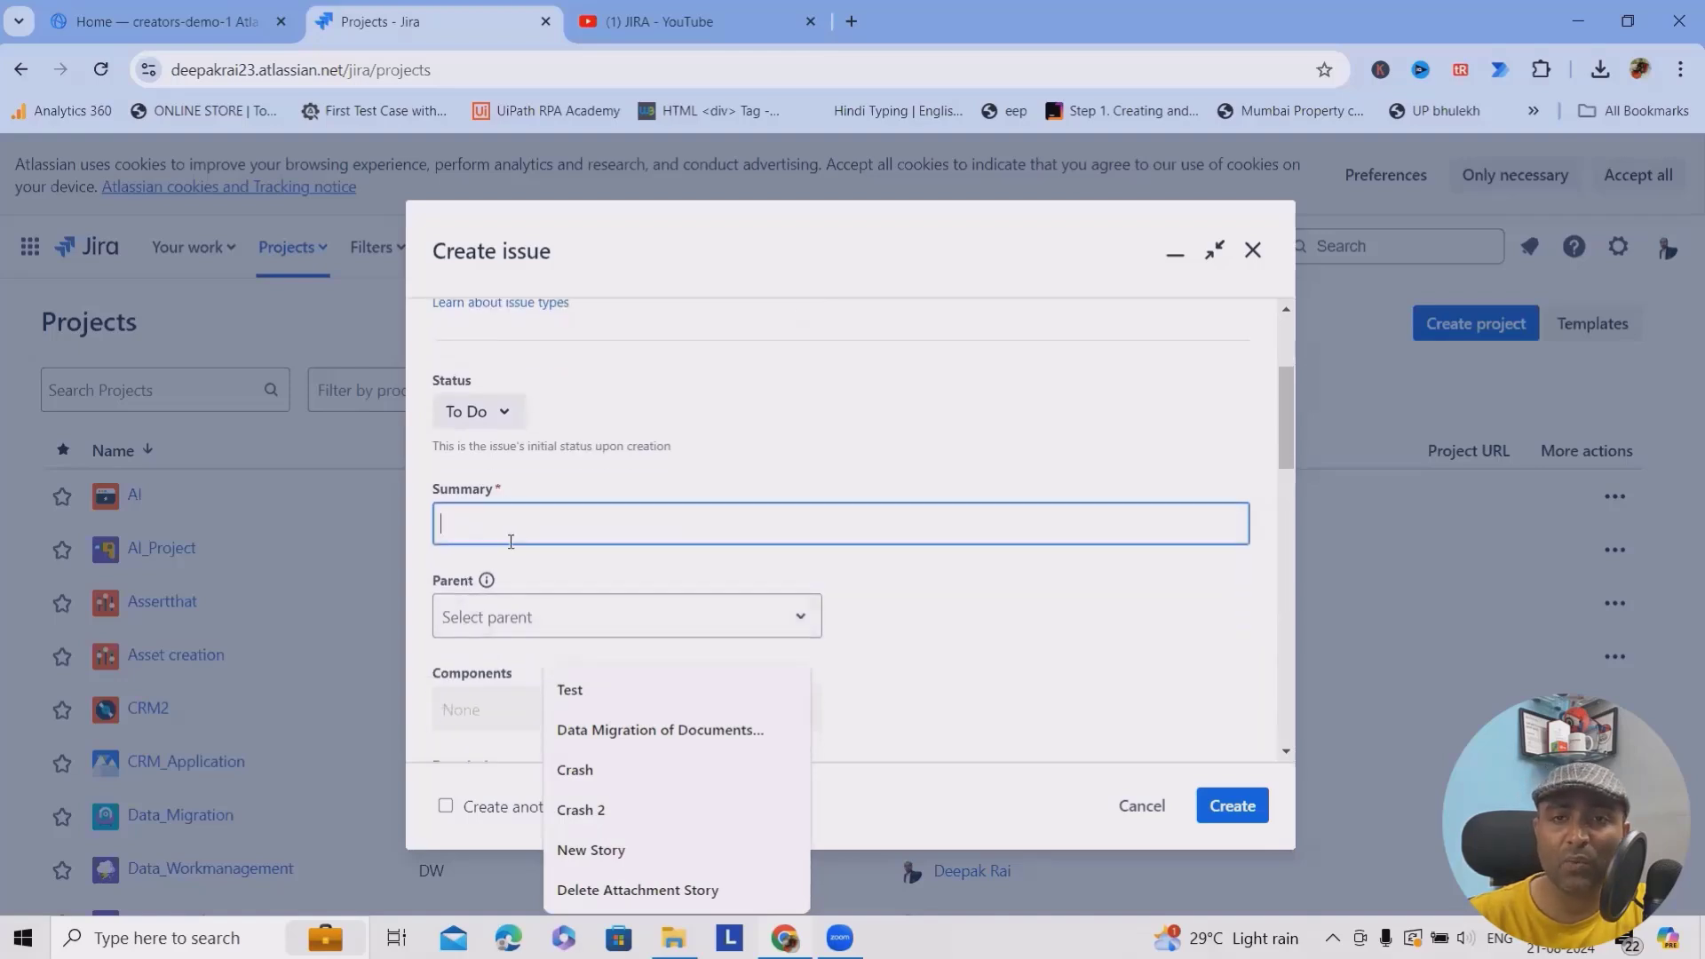
click(514, 537)
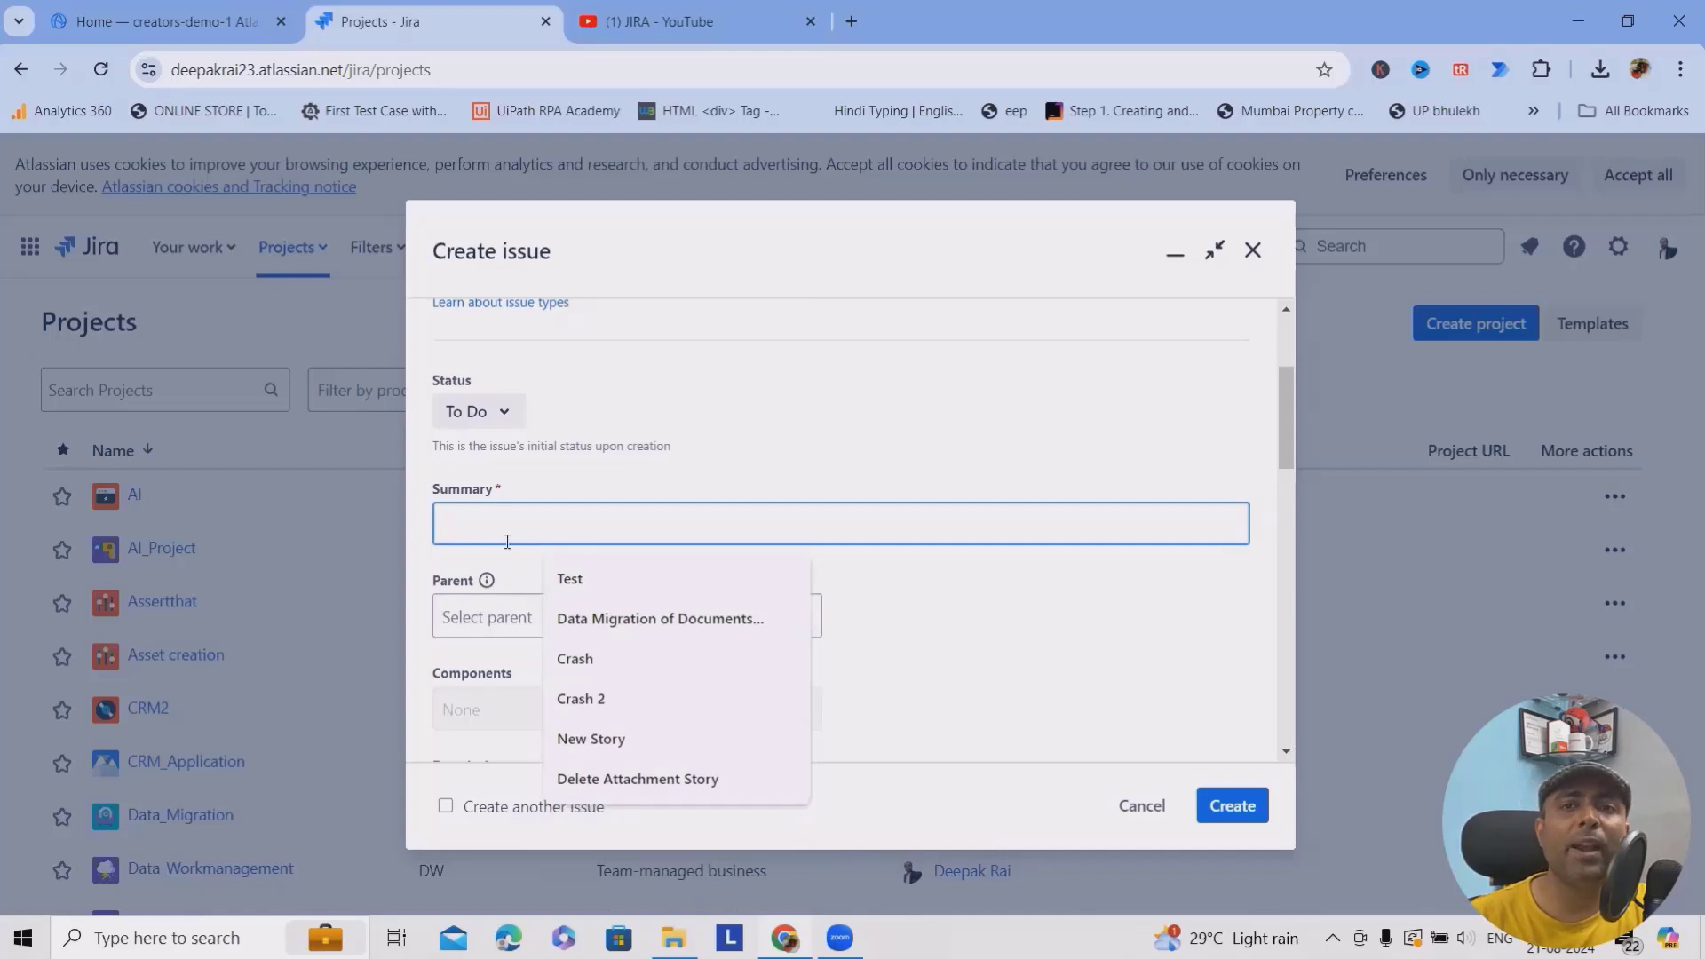
text(API)
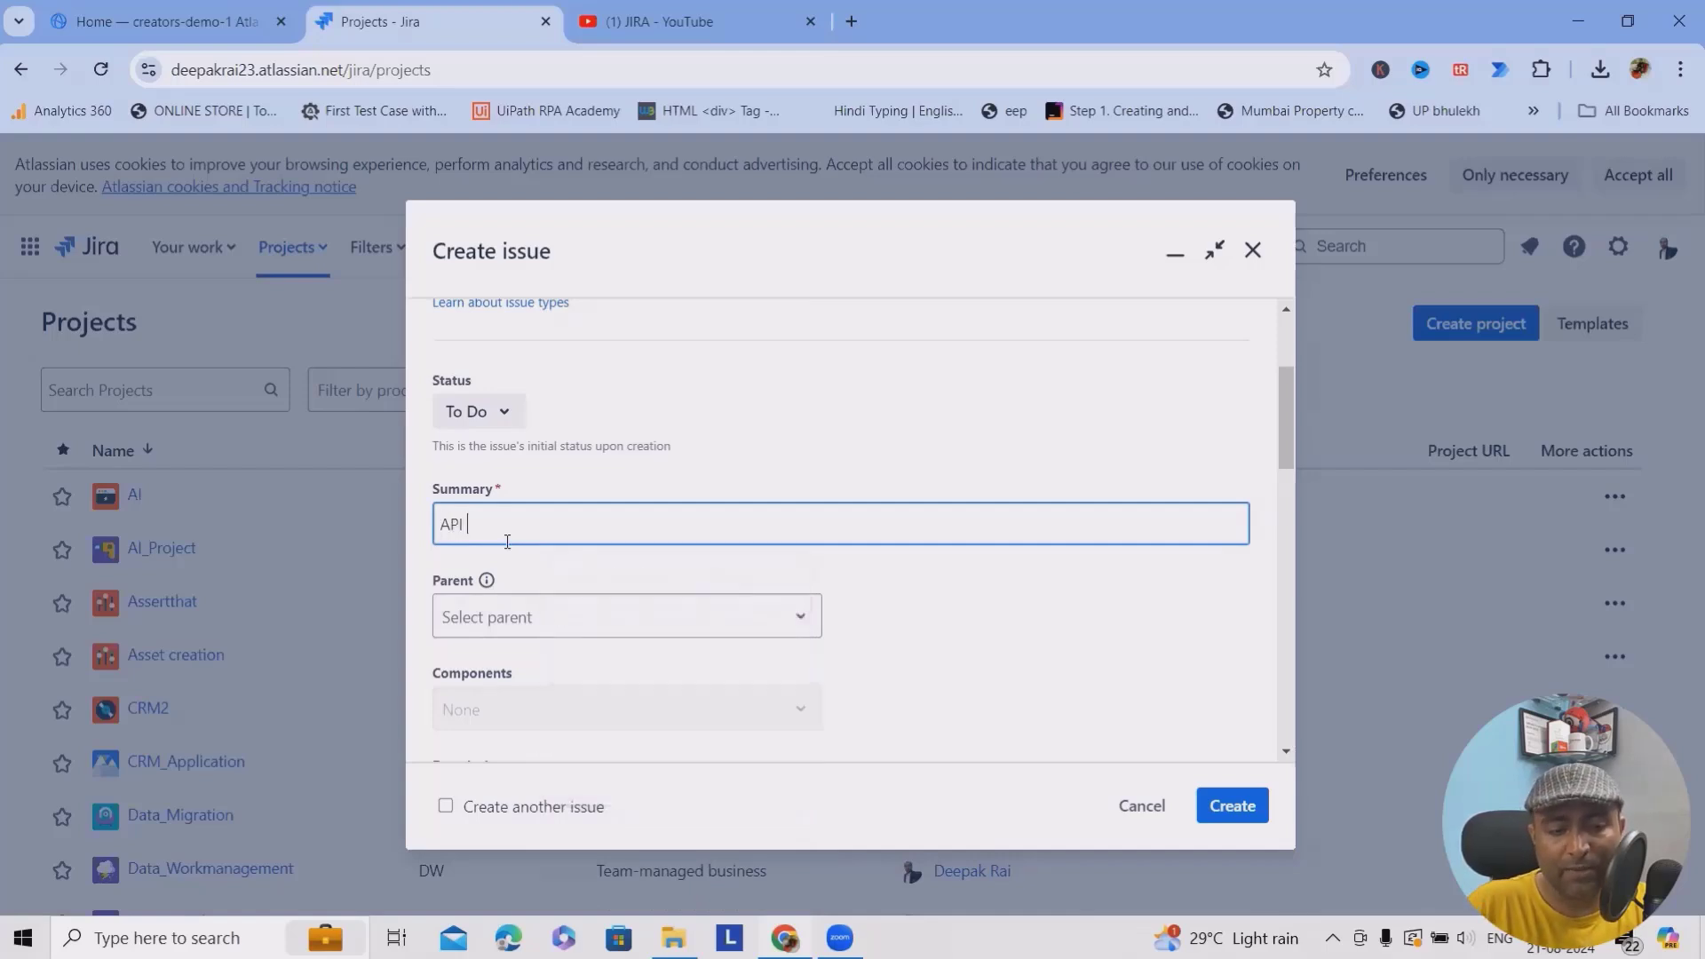
text( Request Method)
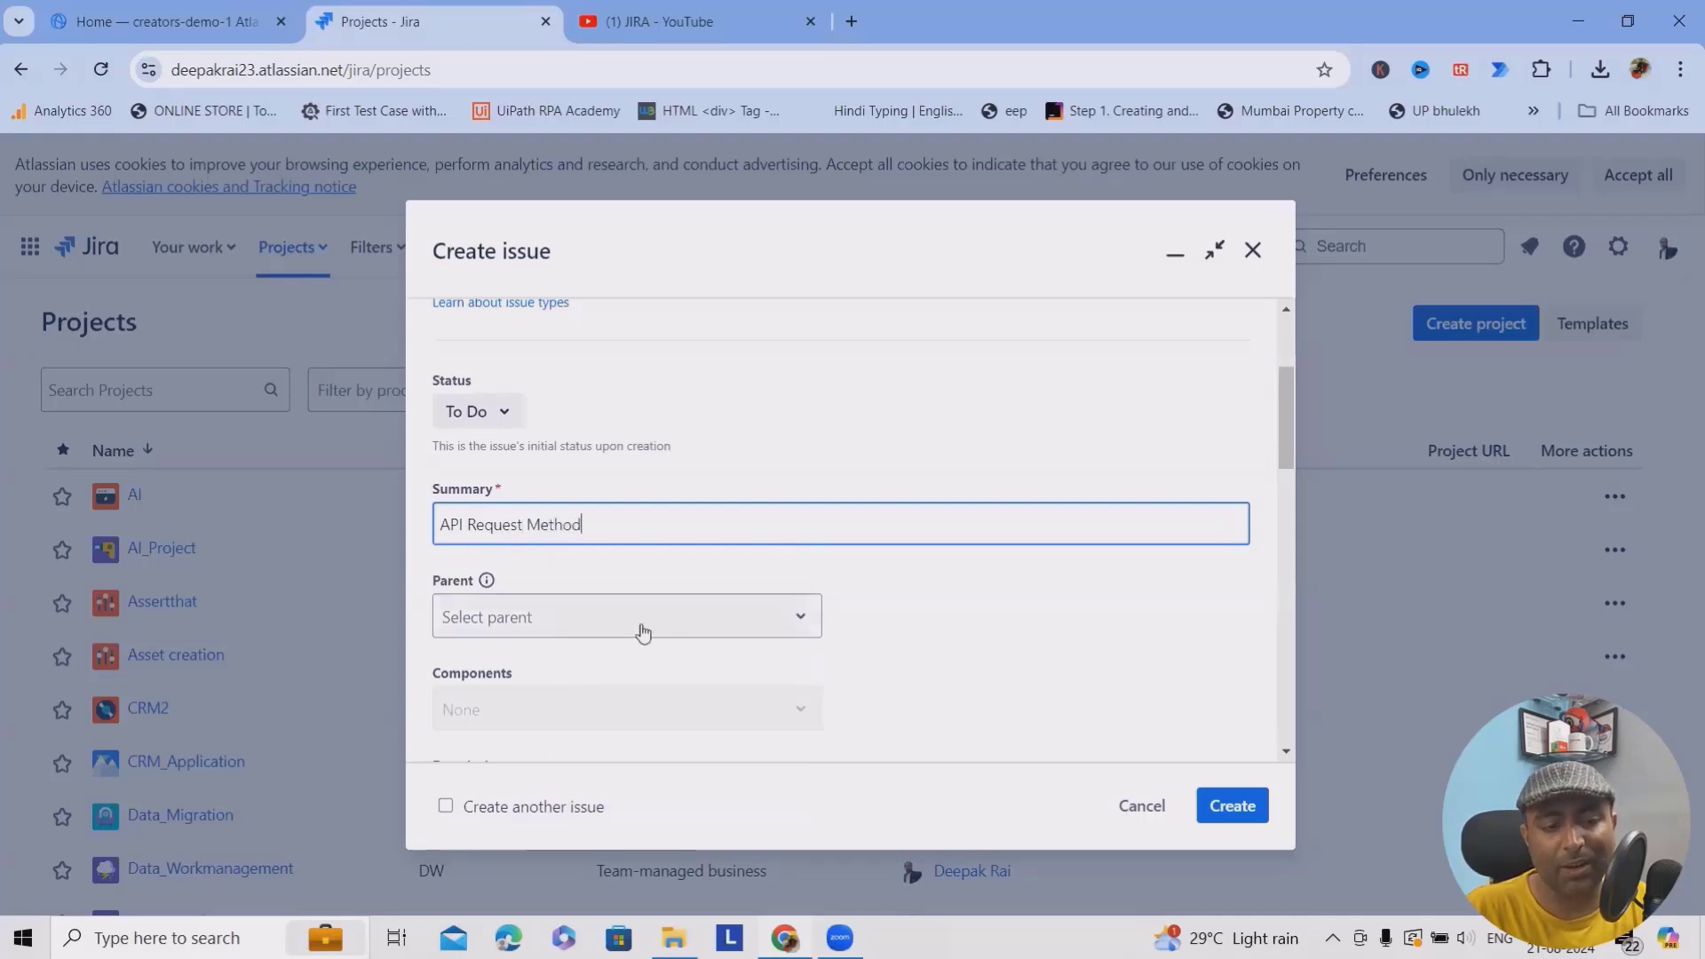
Step: Look through the epics available as the story's parent without choosing one
click(682, 618)
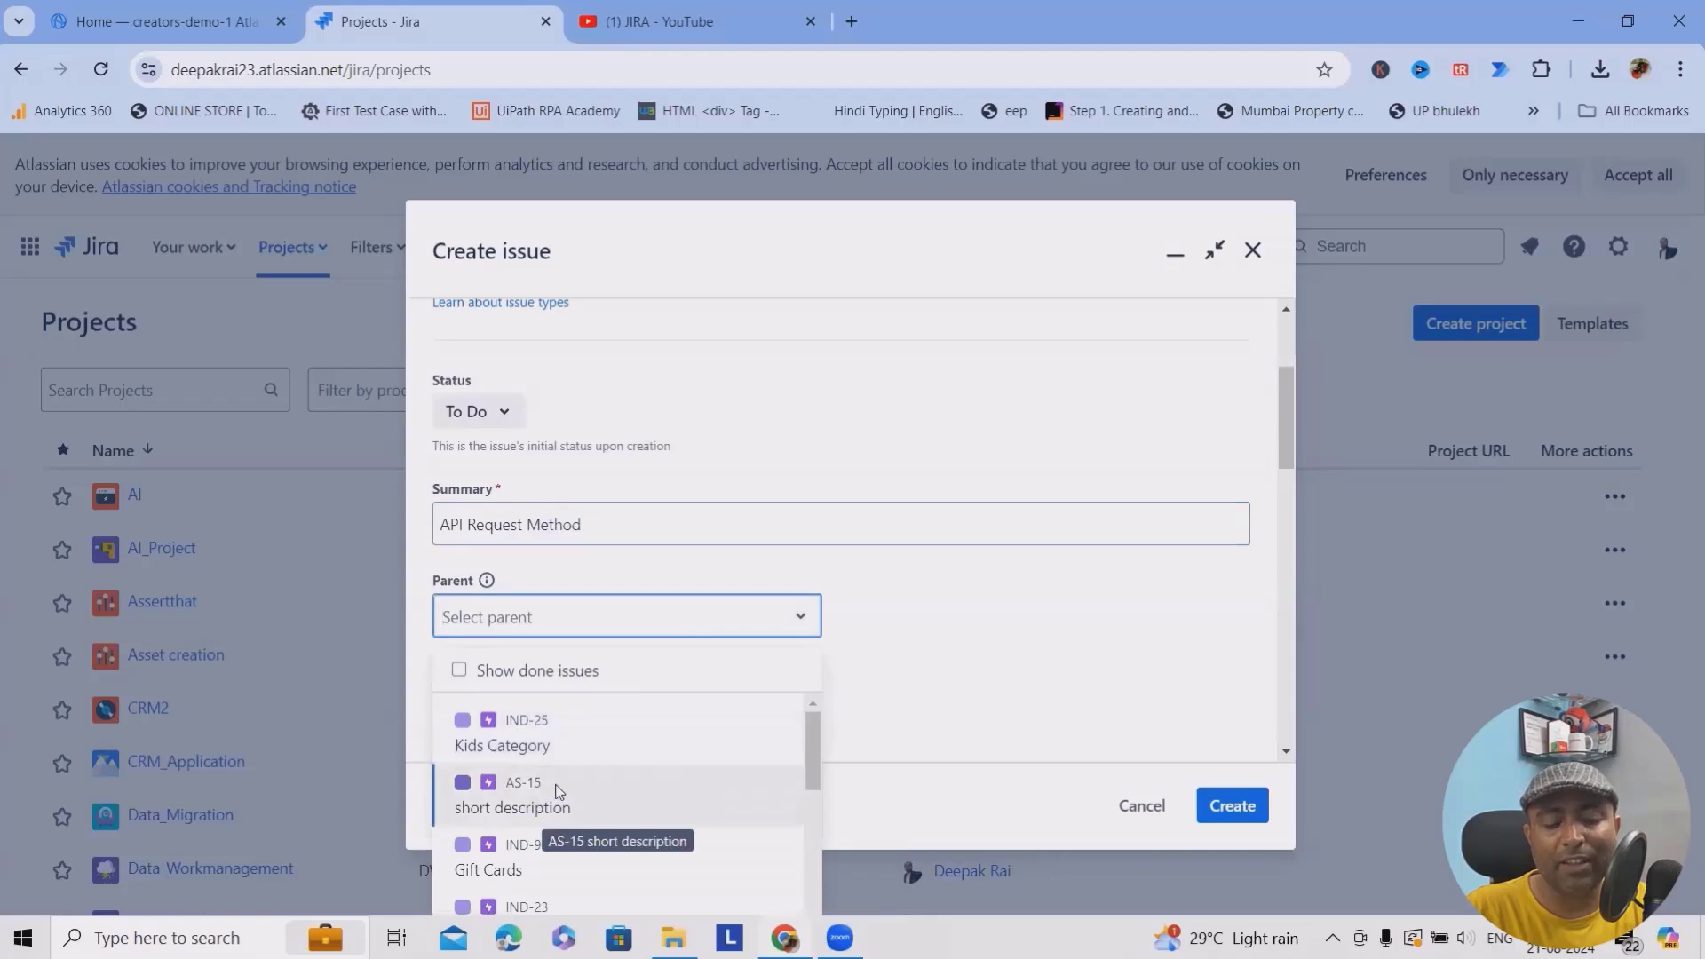
scroll(555, 794, down, 1)
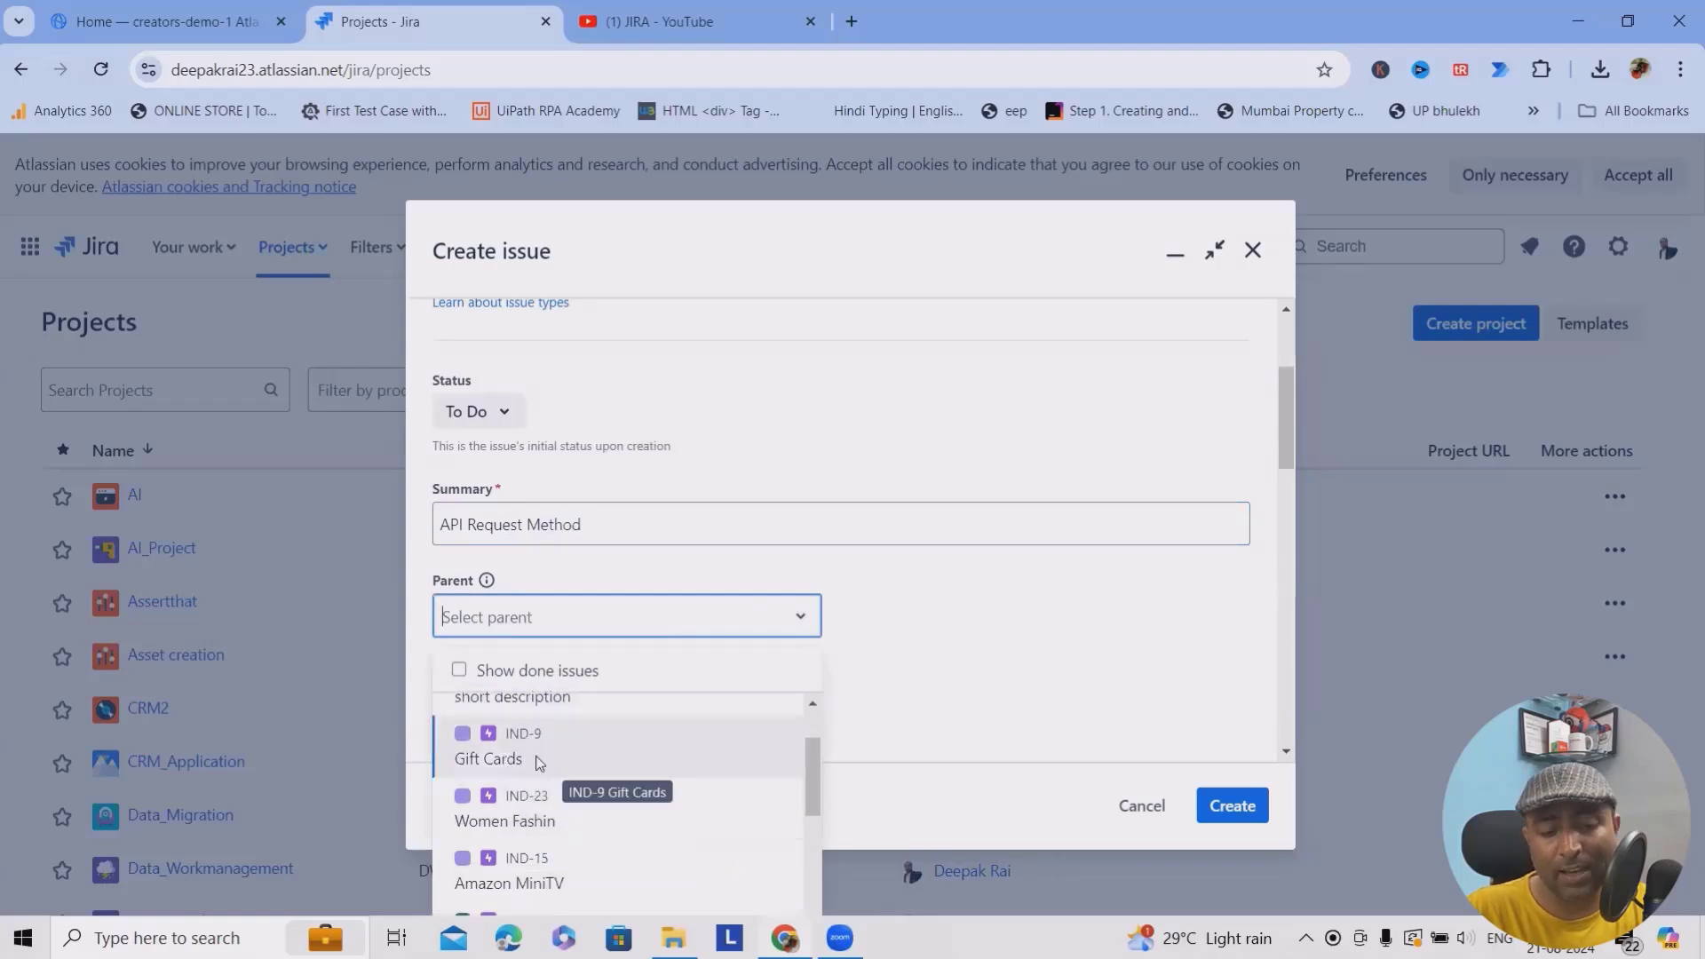
click(974, 700)
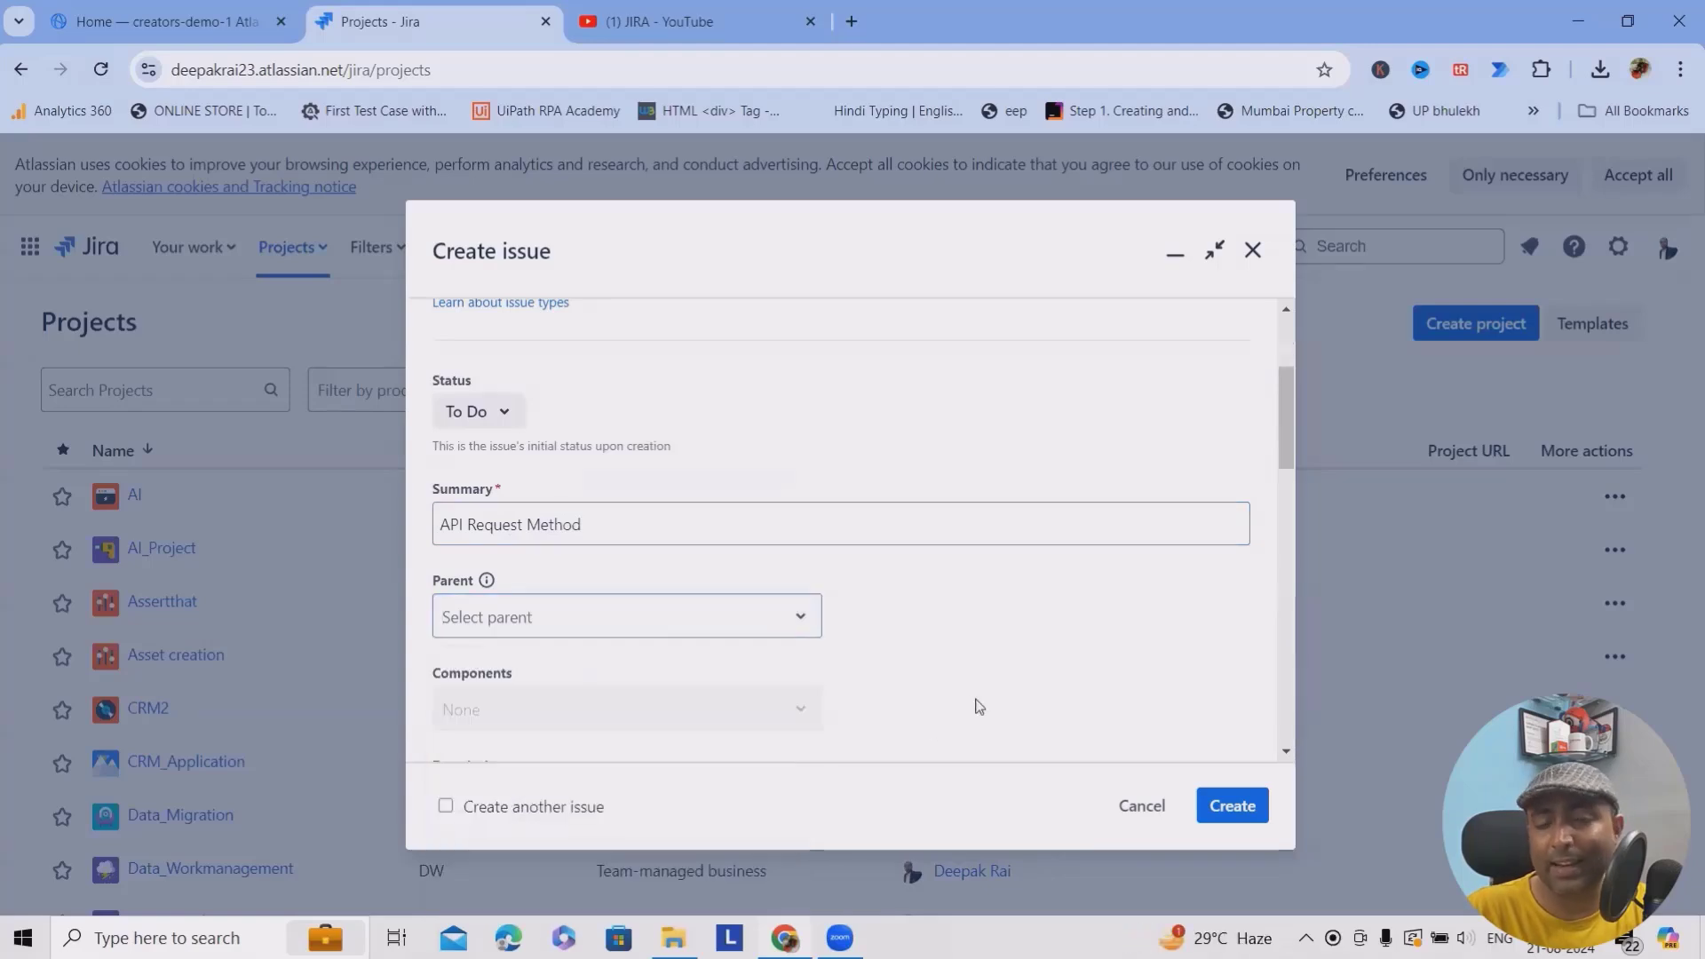
Step: Write the story's description as "As a PO I want POST and Get Method in my application."
scroll(621, 713, down, 4)
scroll(621, 713, up, 2)
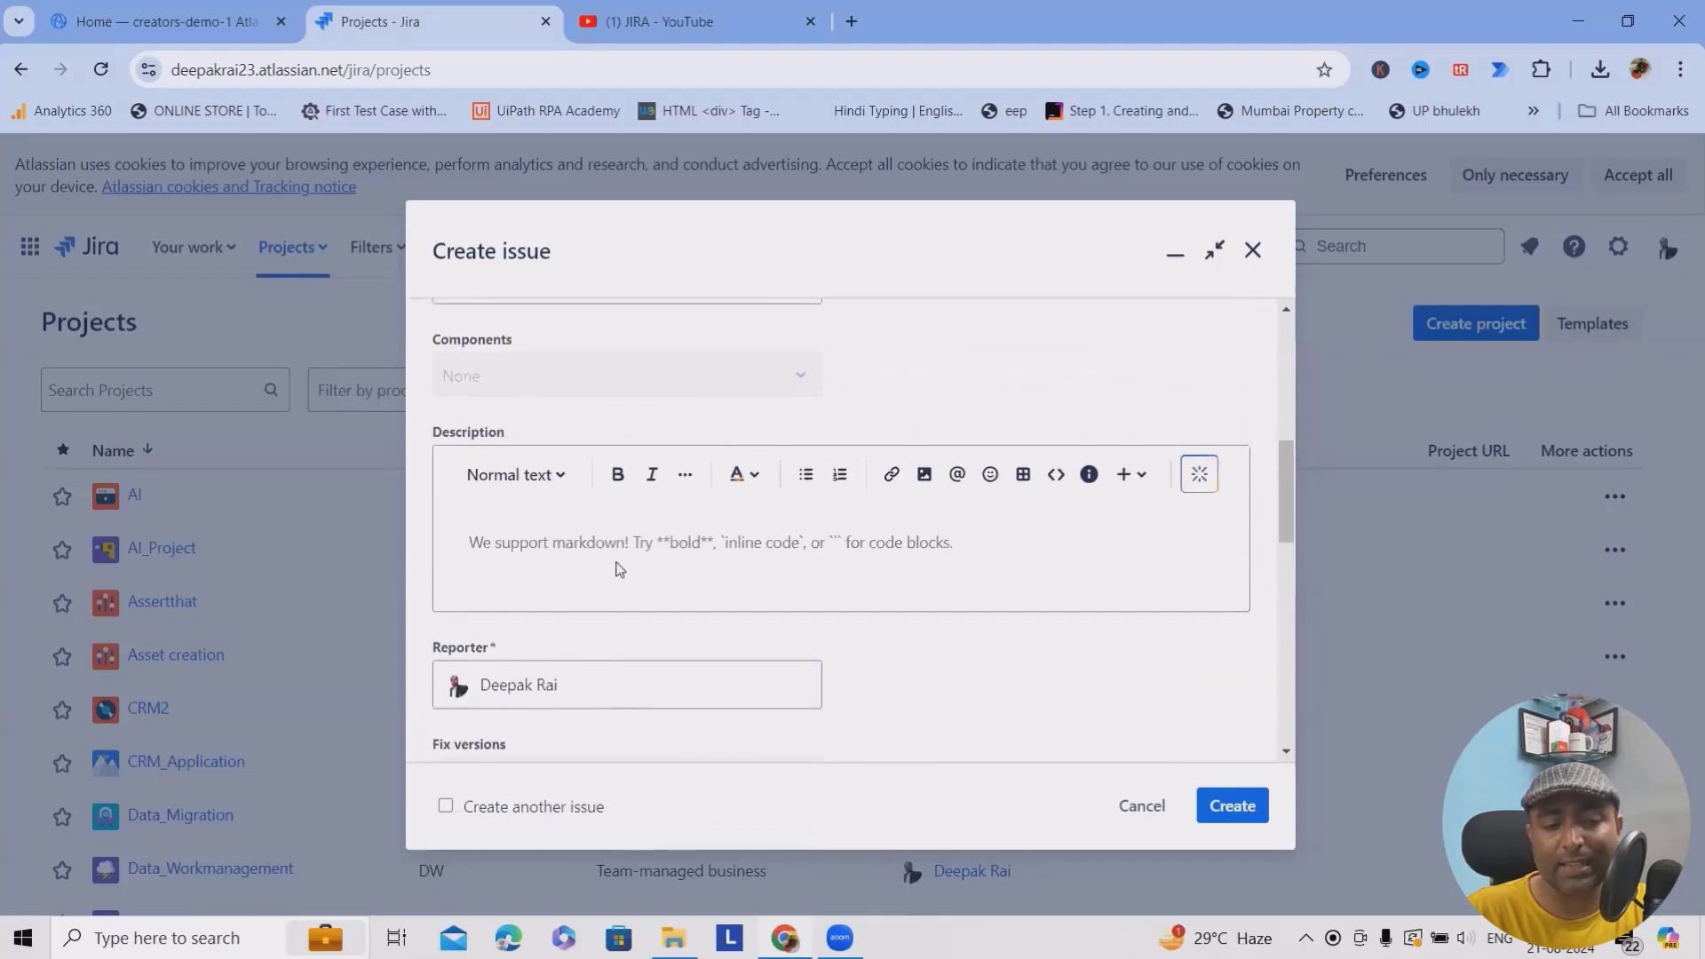
click(622, 566)
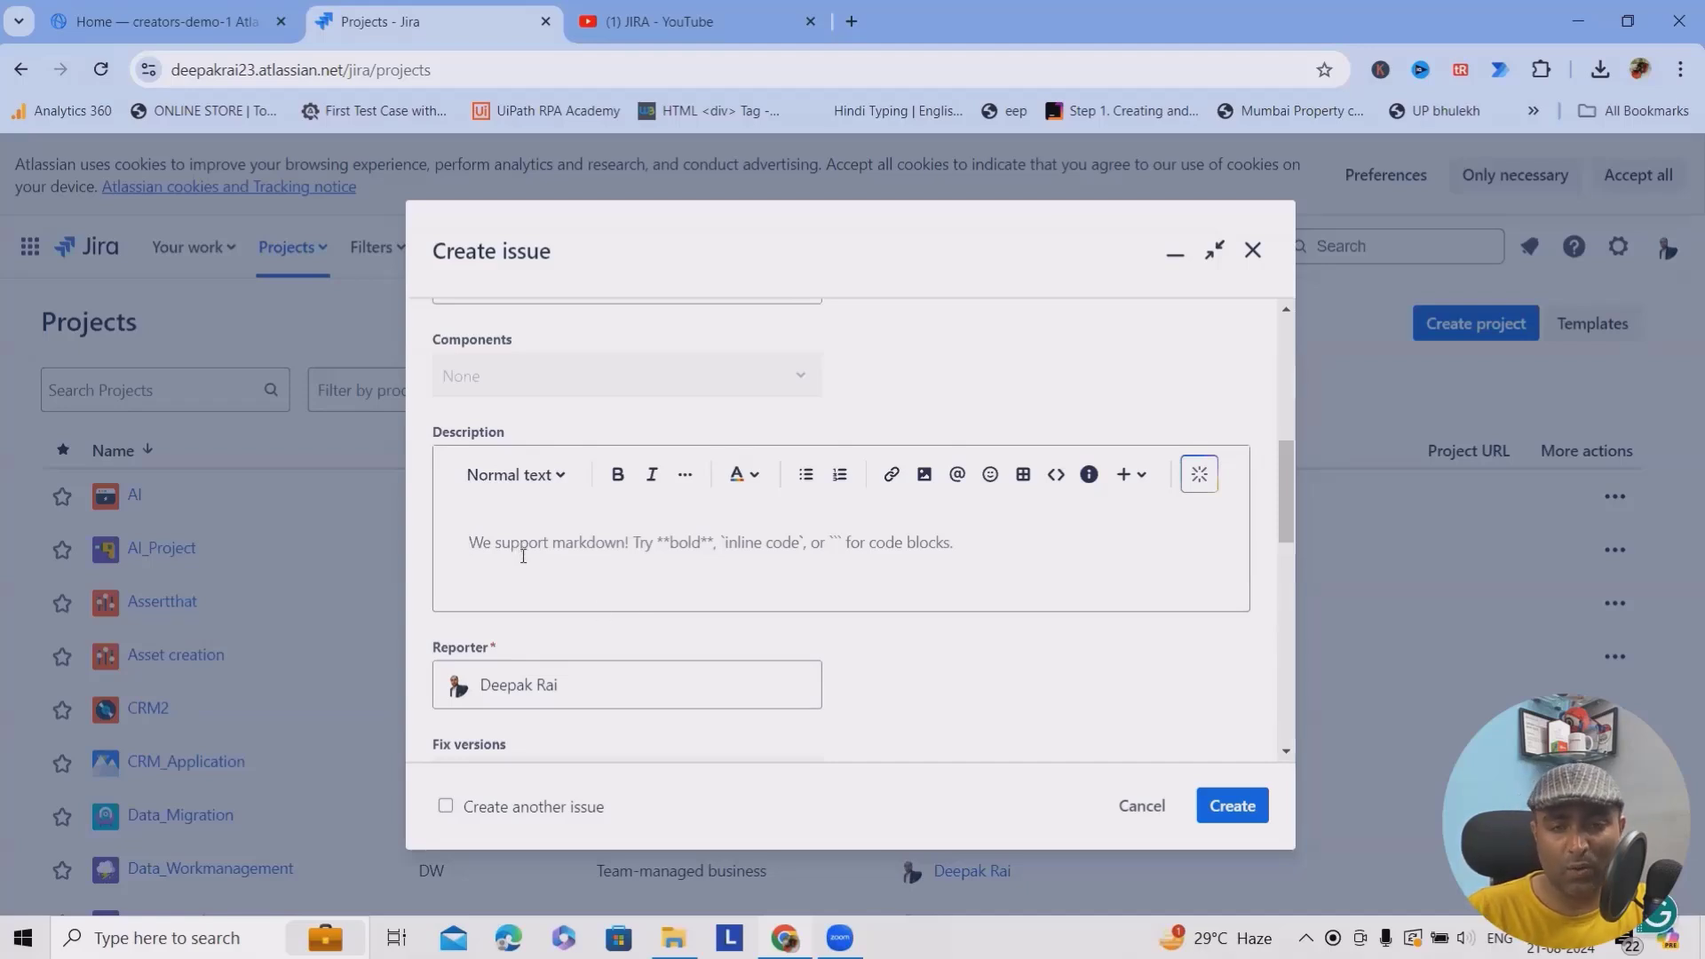
text(As a)
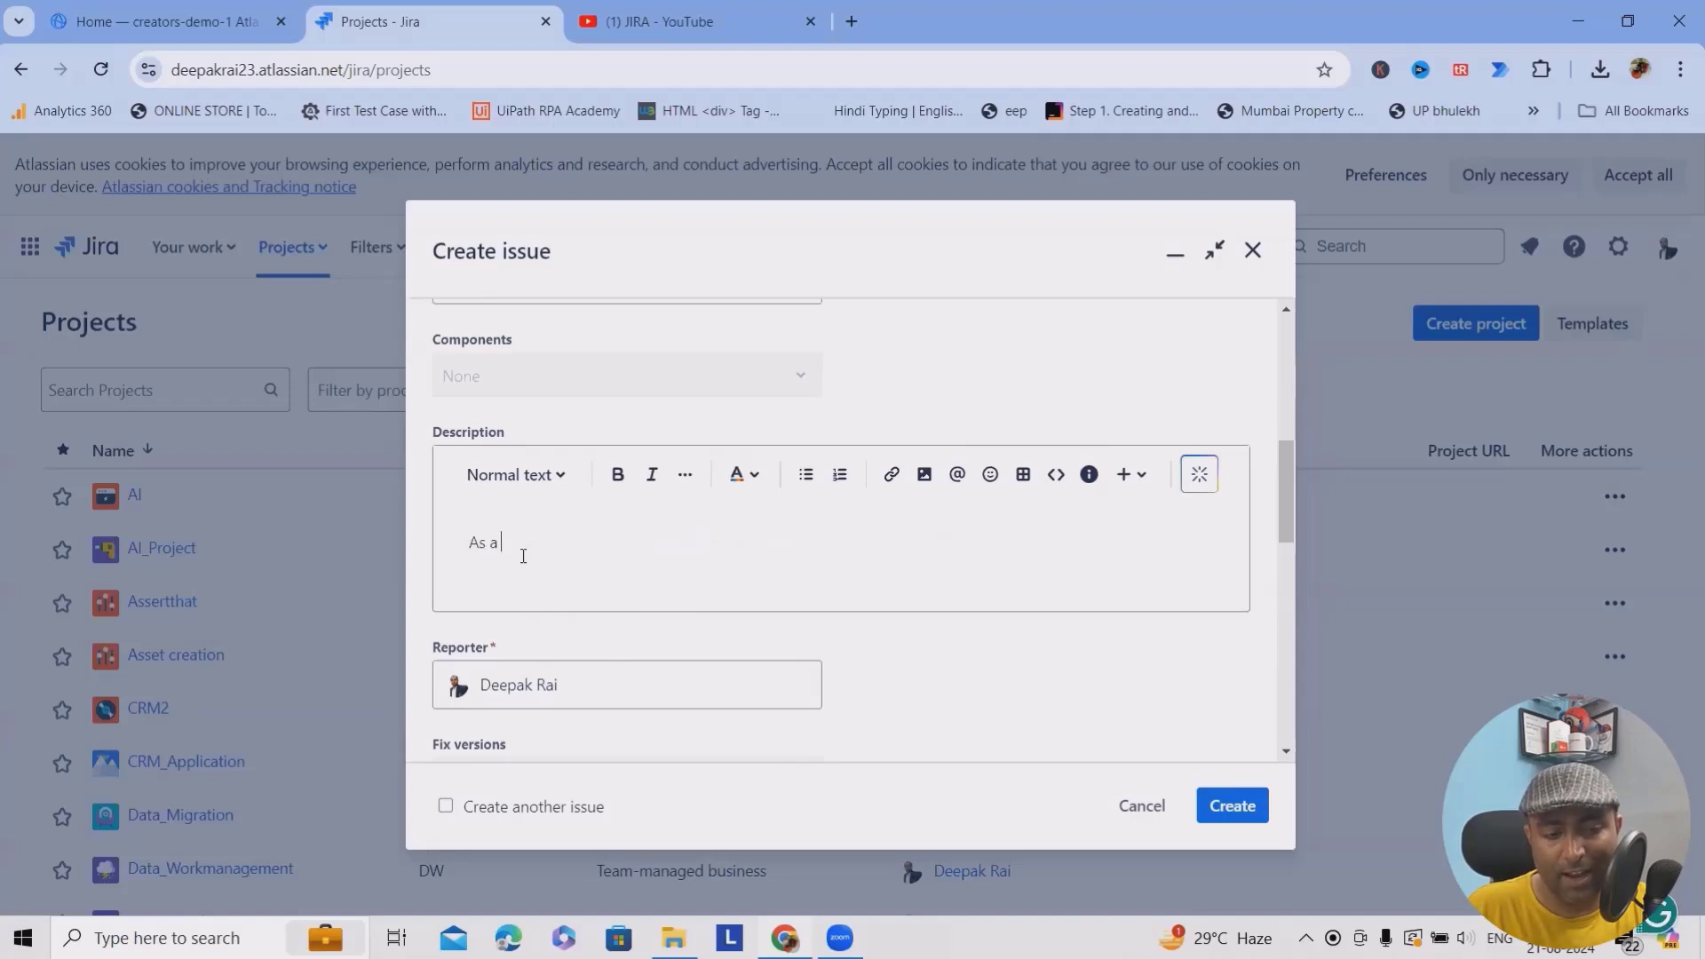
text( PO I was)
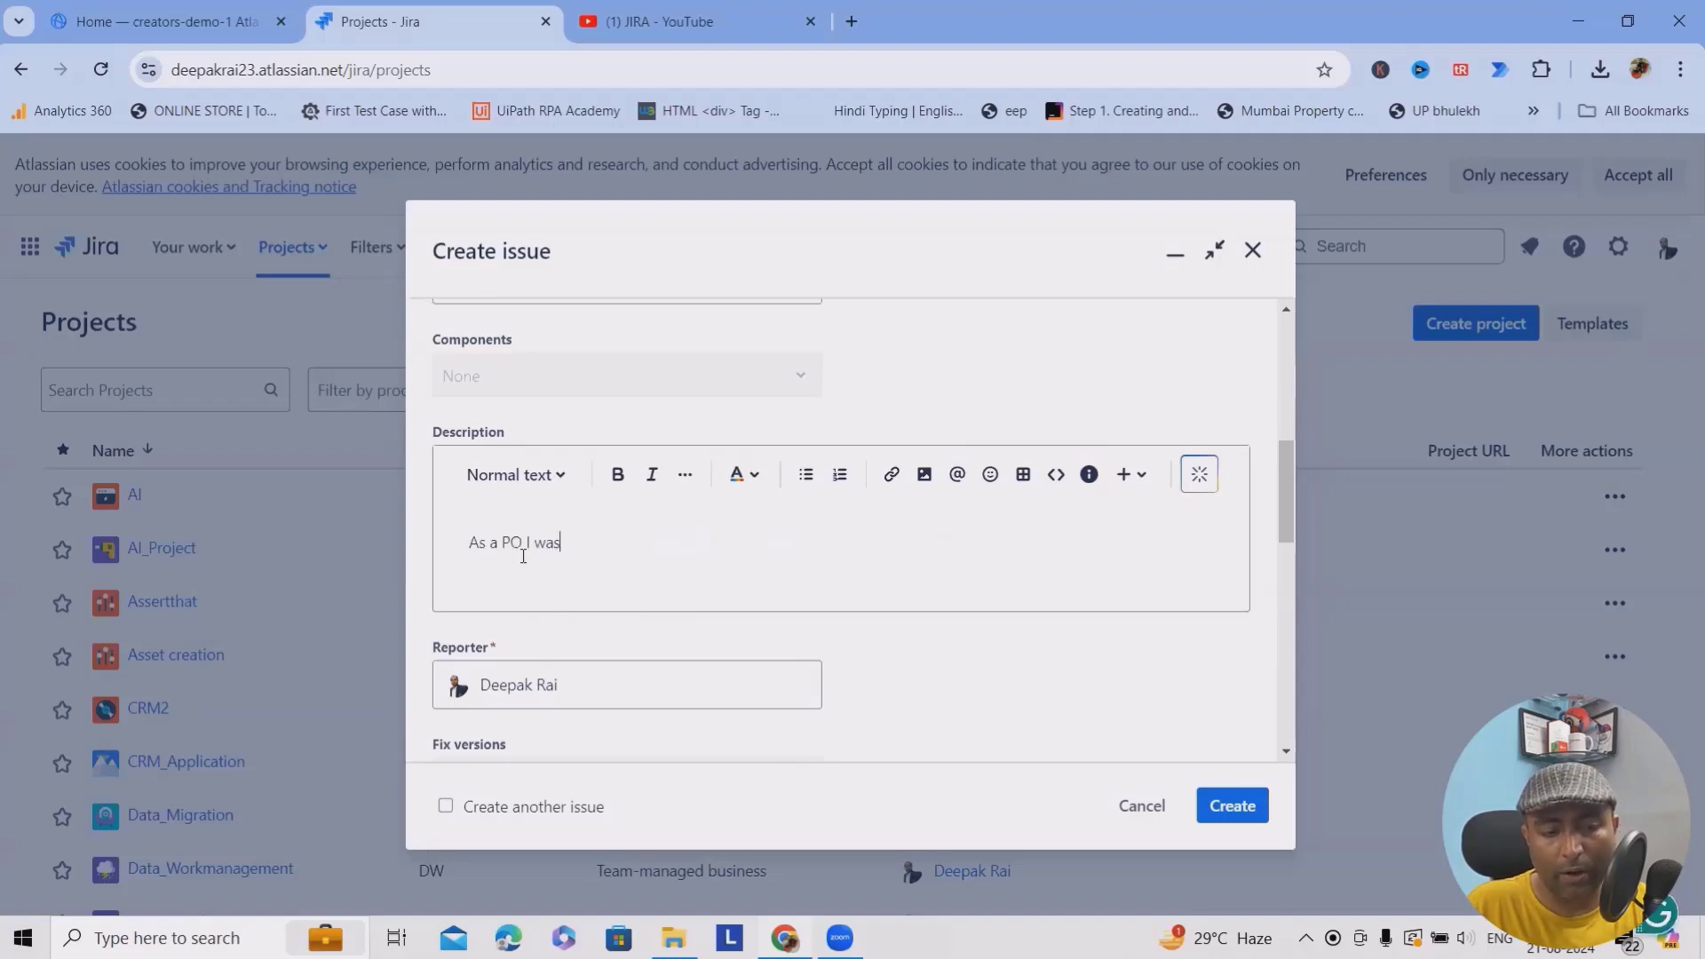
key(BackSpace)
text(nt POST and)
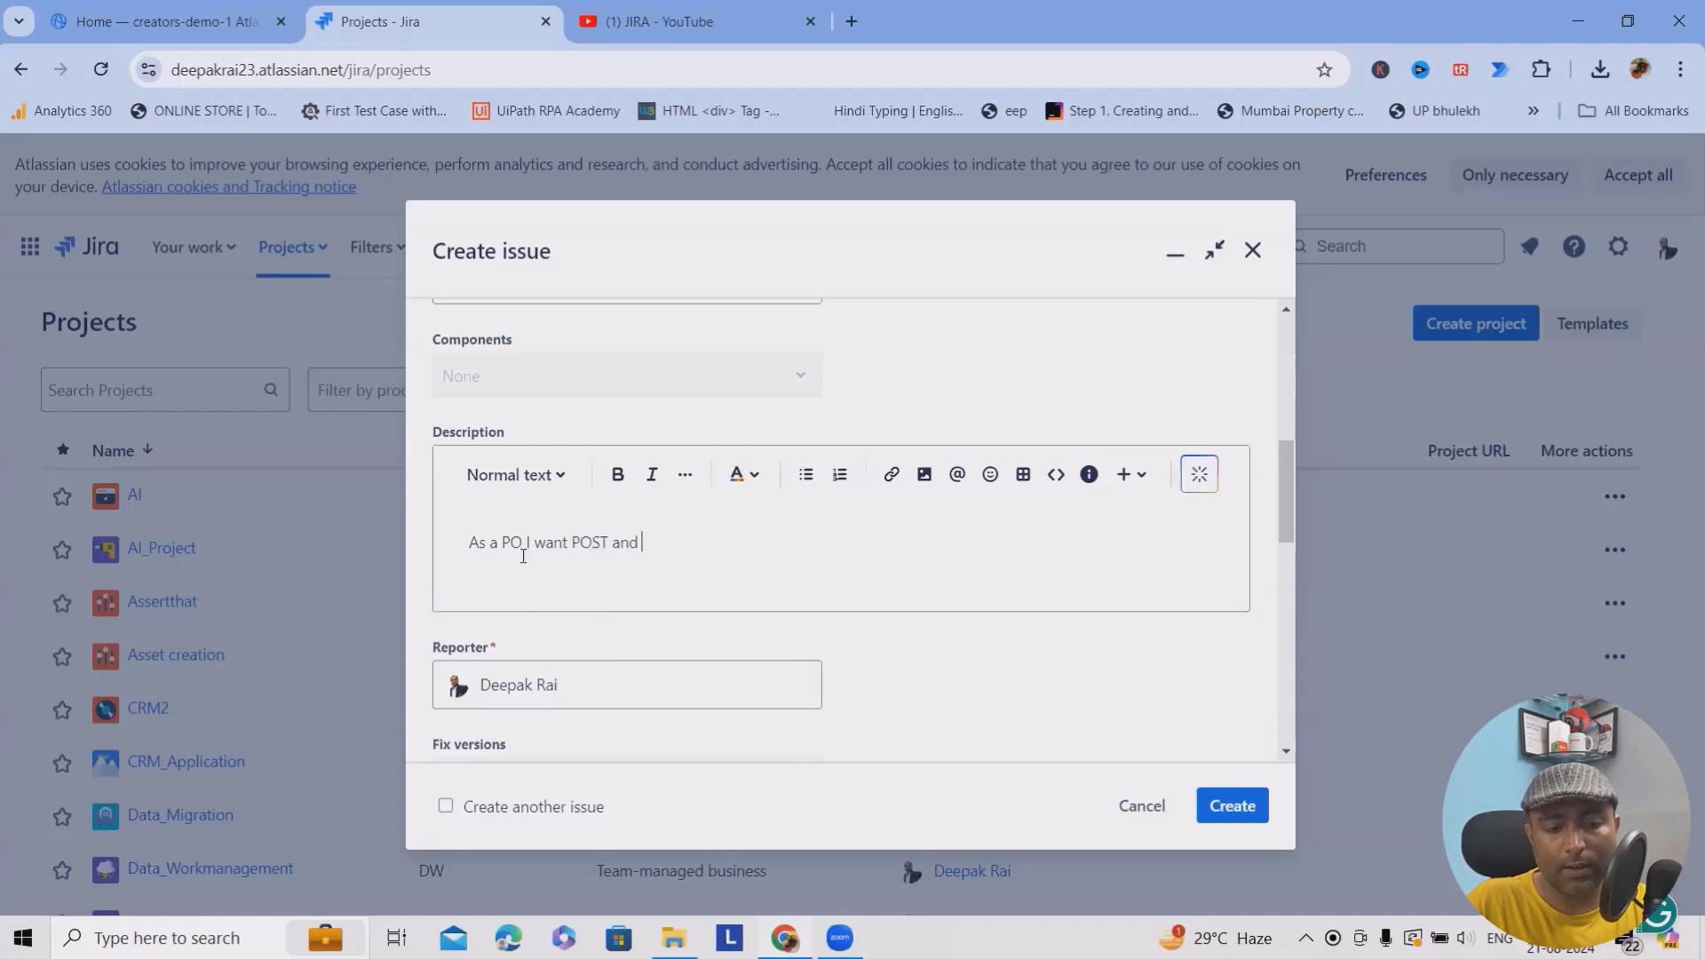
text( Get Met)
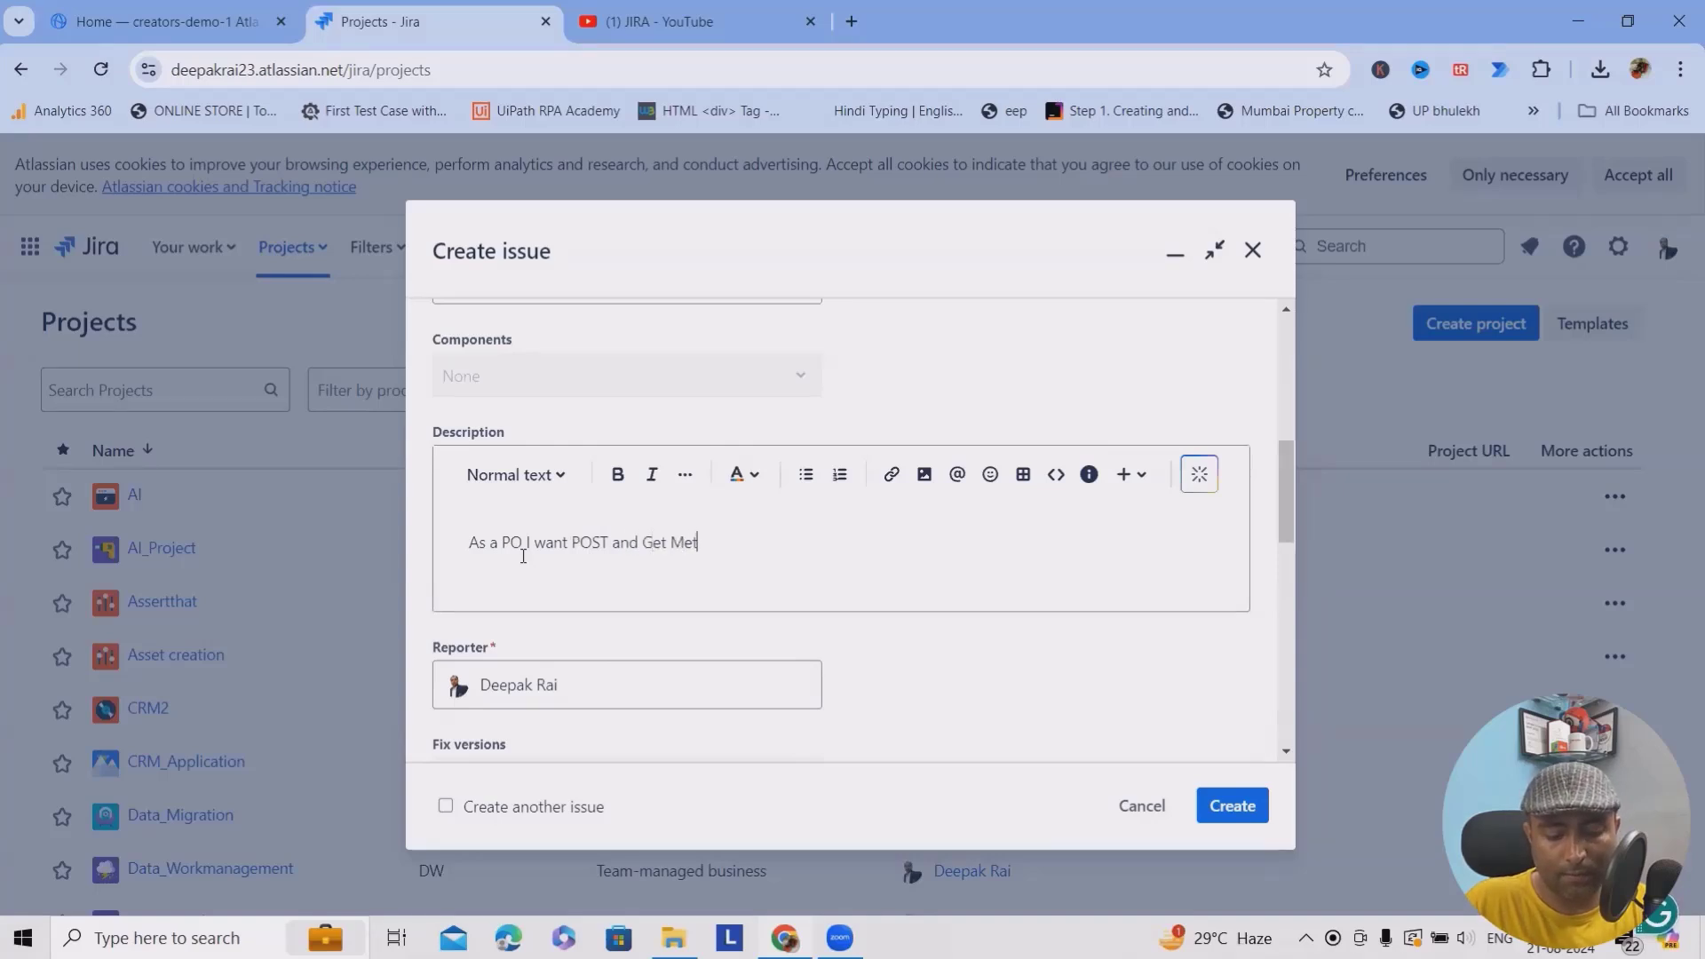
text(hod in my appl)
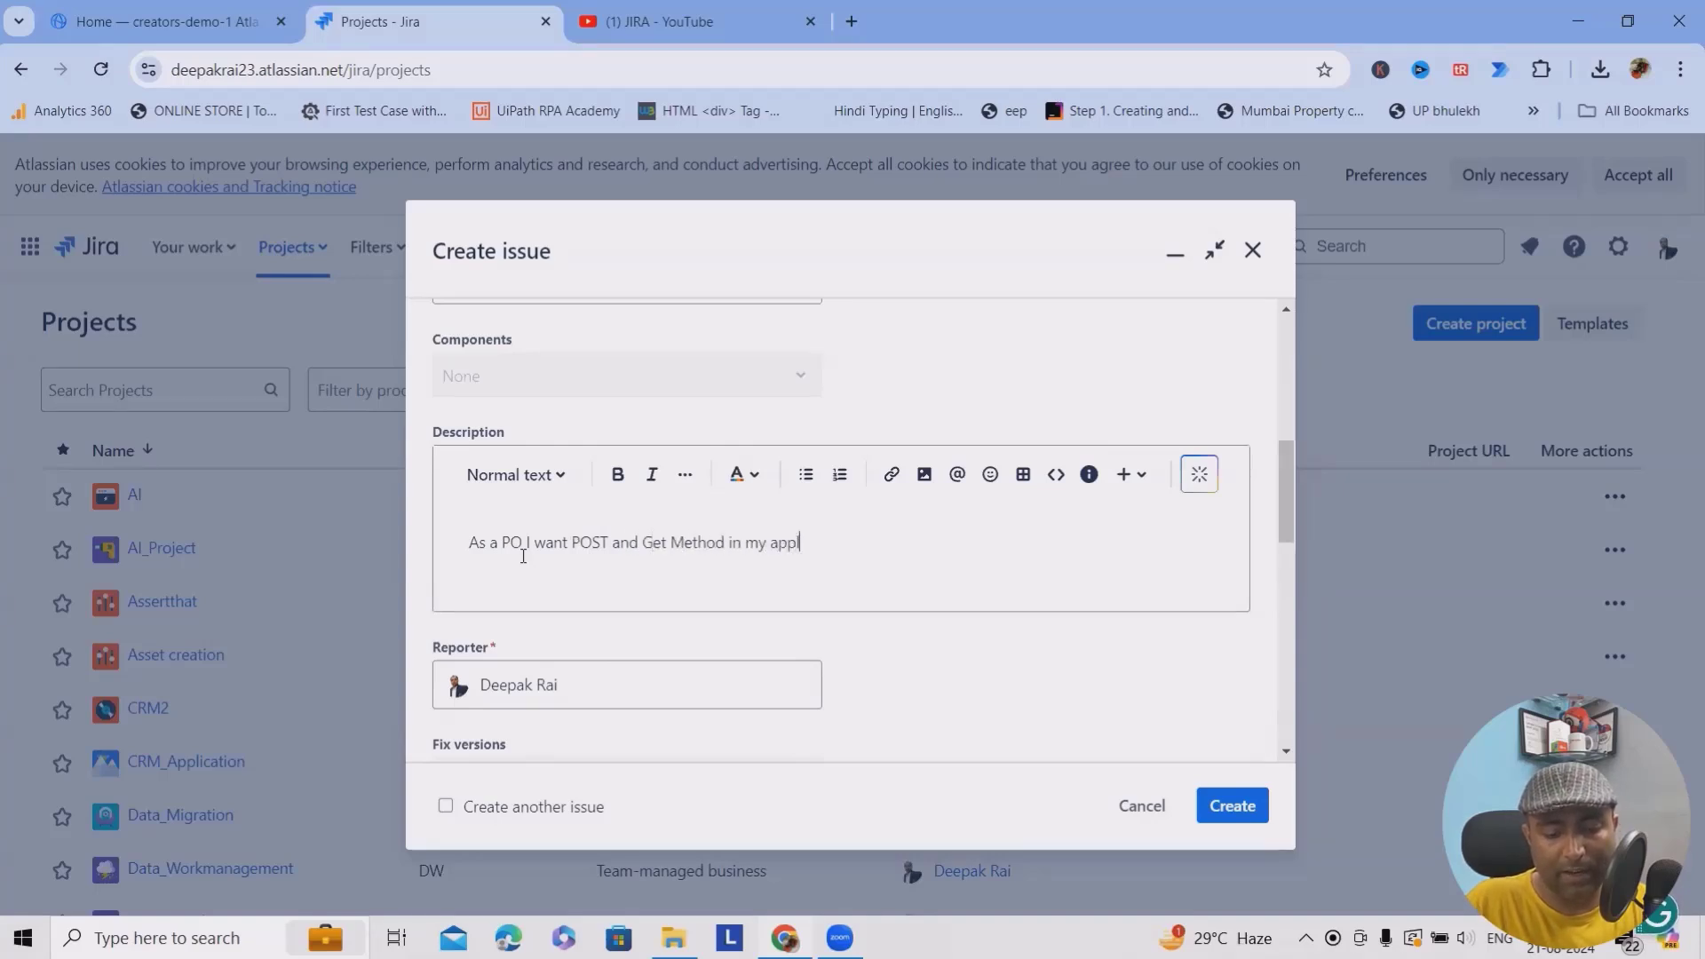
text(ication.)
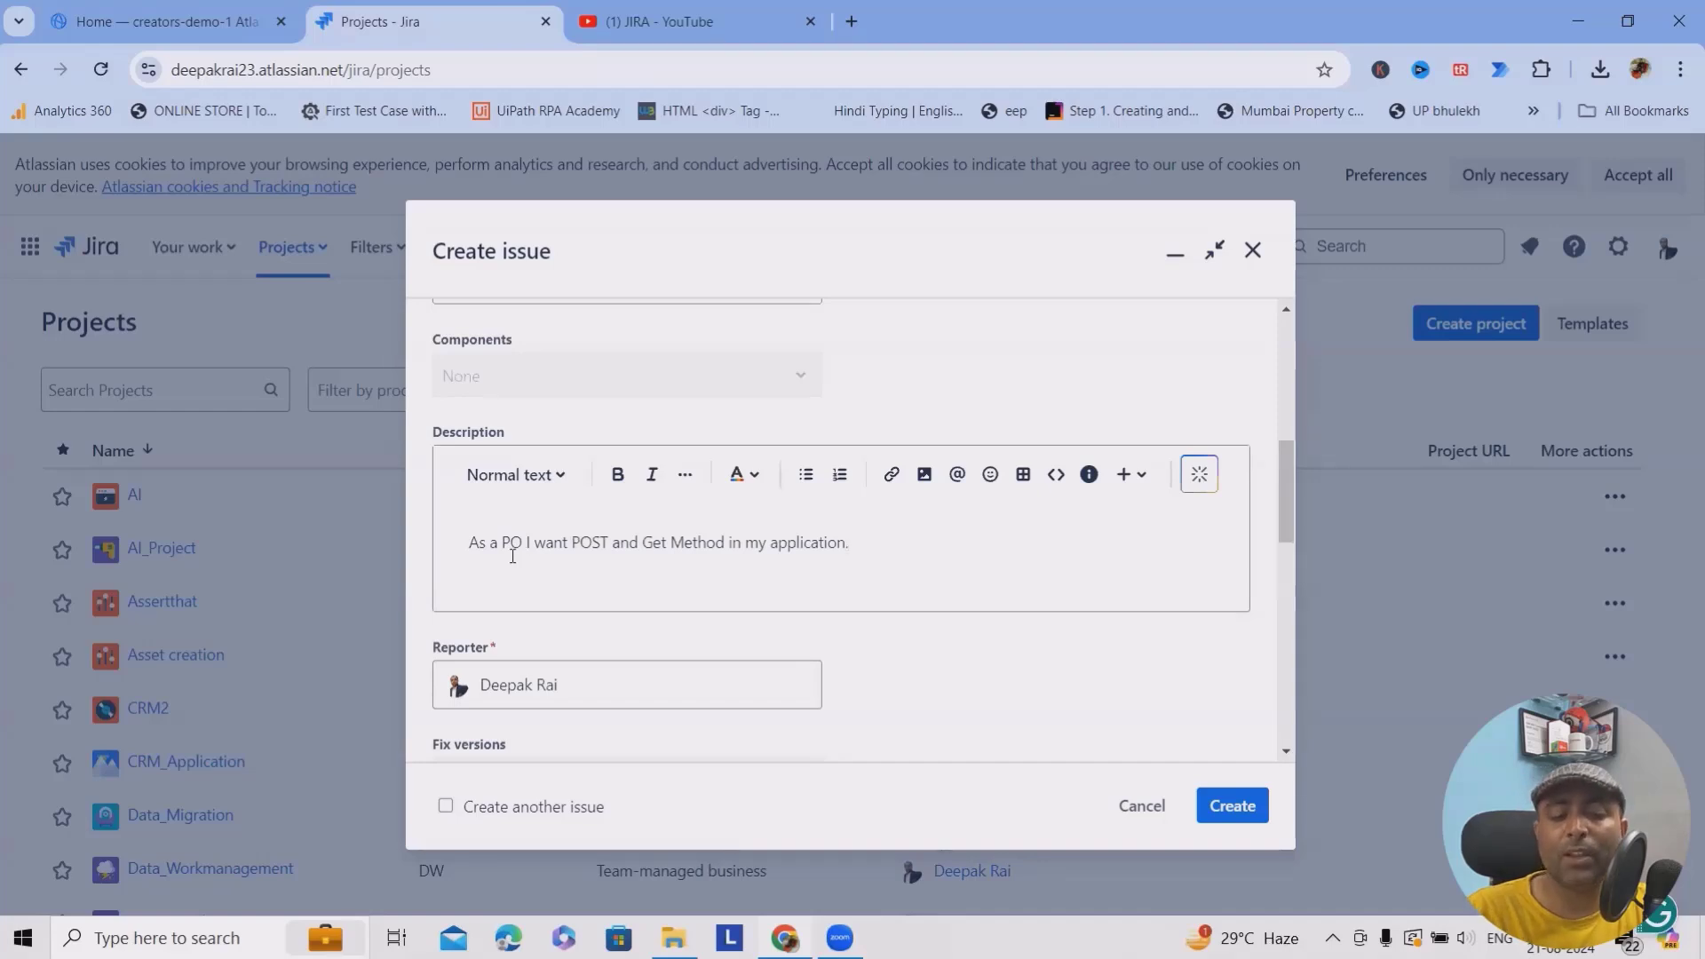
Step: Look at the choices for the story's reporter and assignee without changing either one
scroll(512, 568, down, 2)
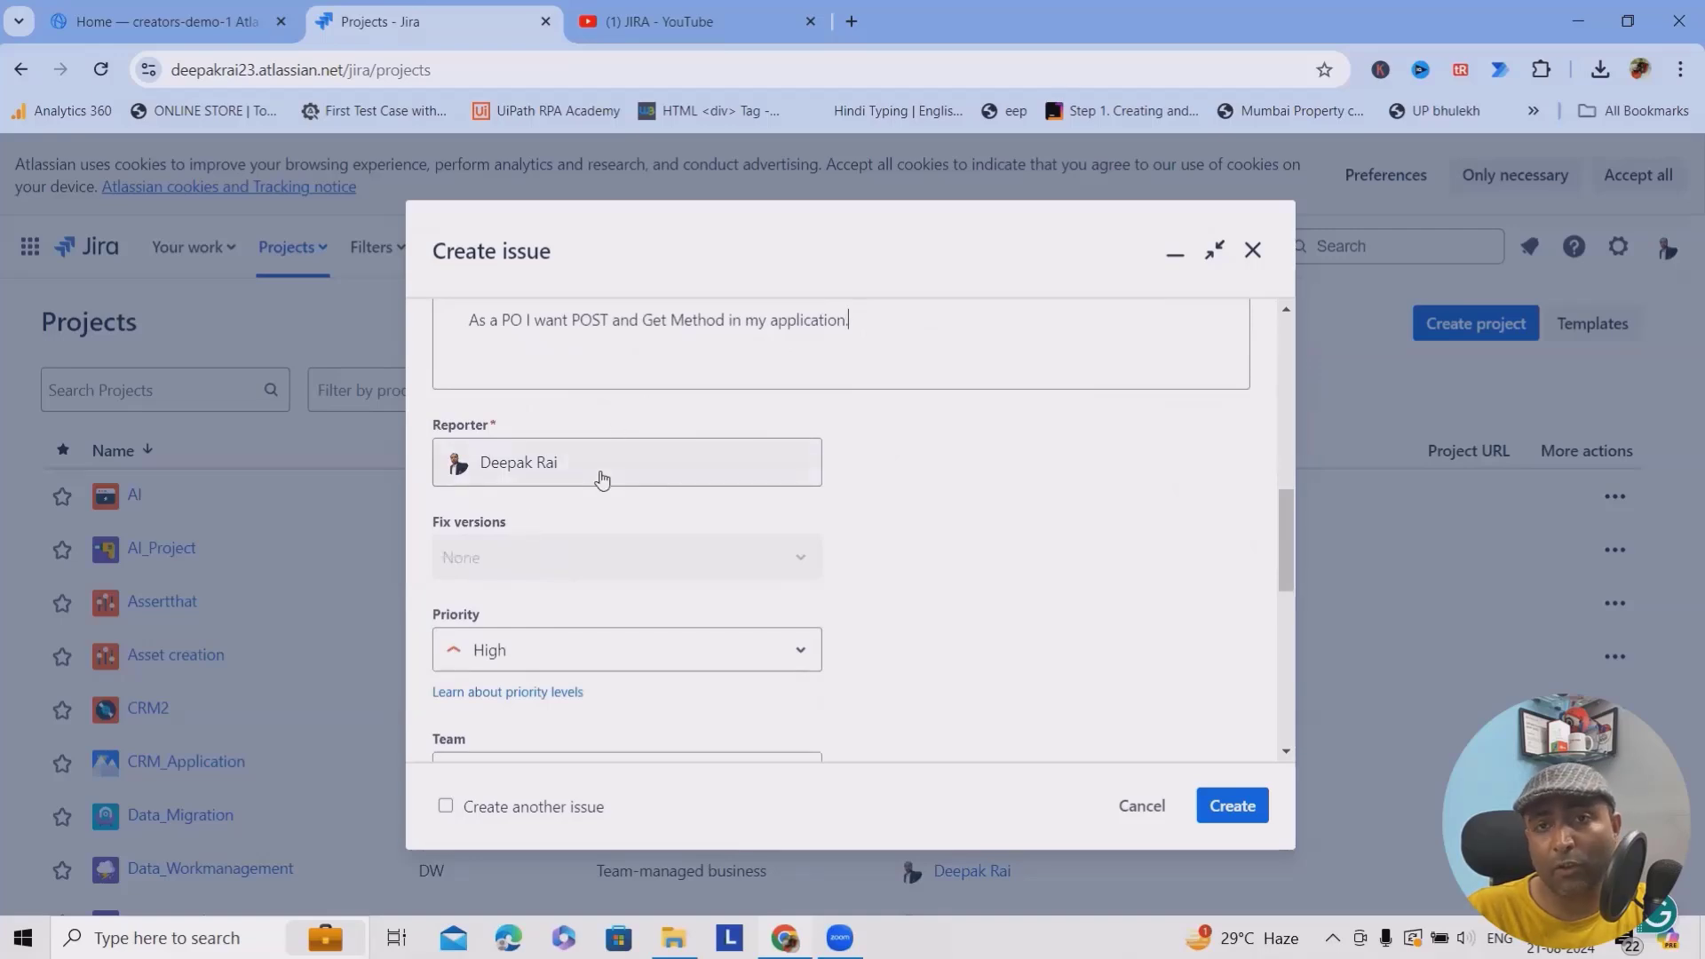
click(628, 460)
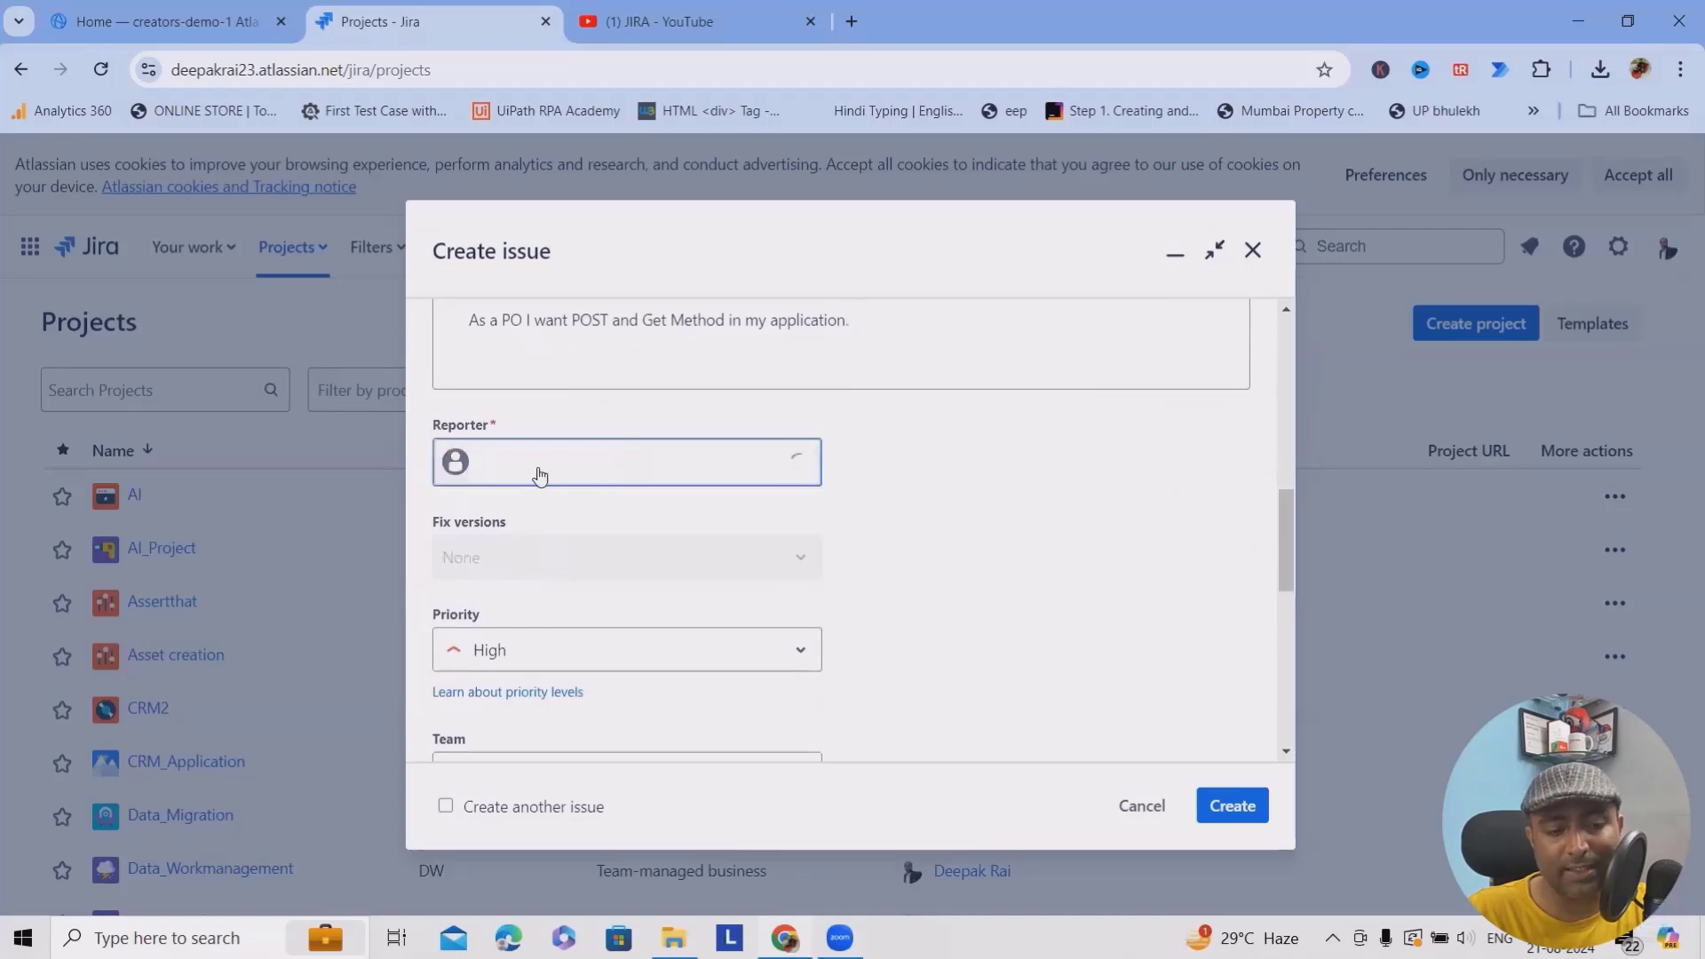
scroll(577, 586, down, 2)
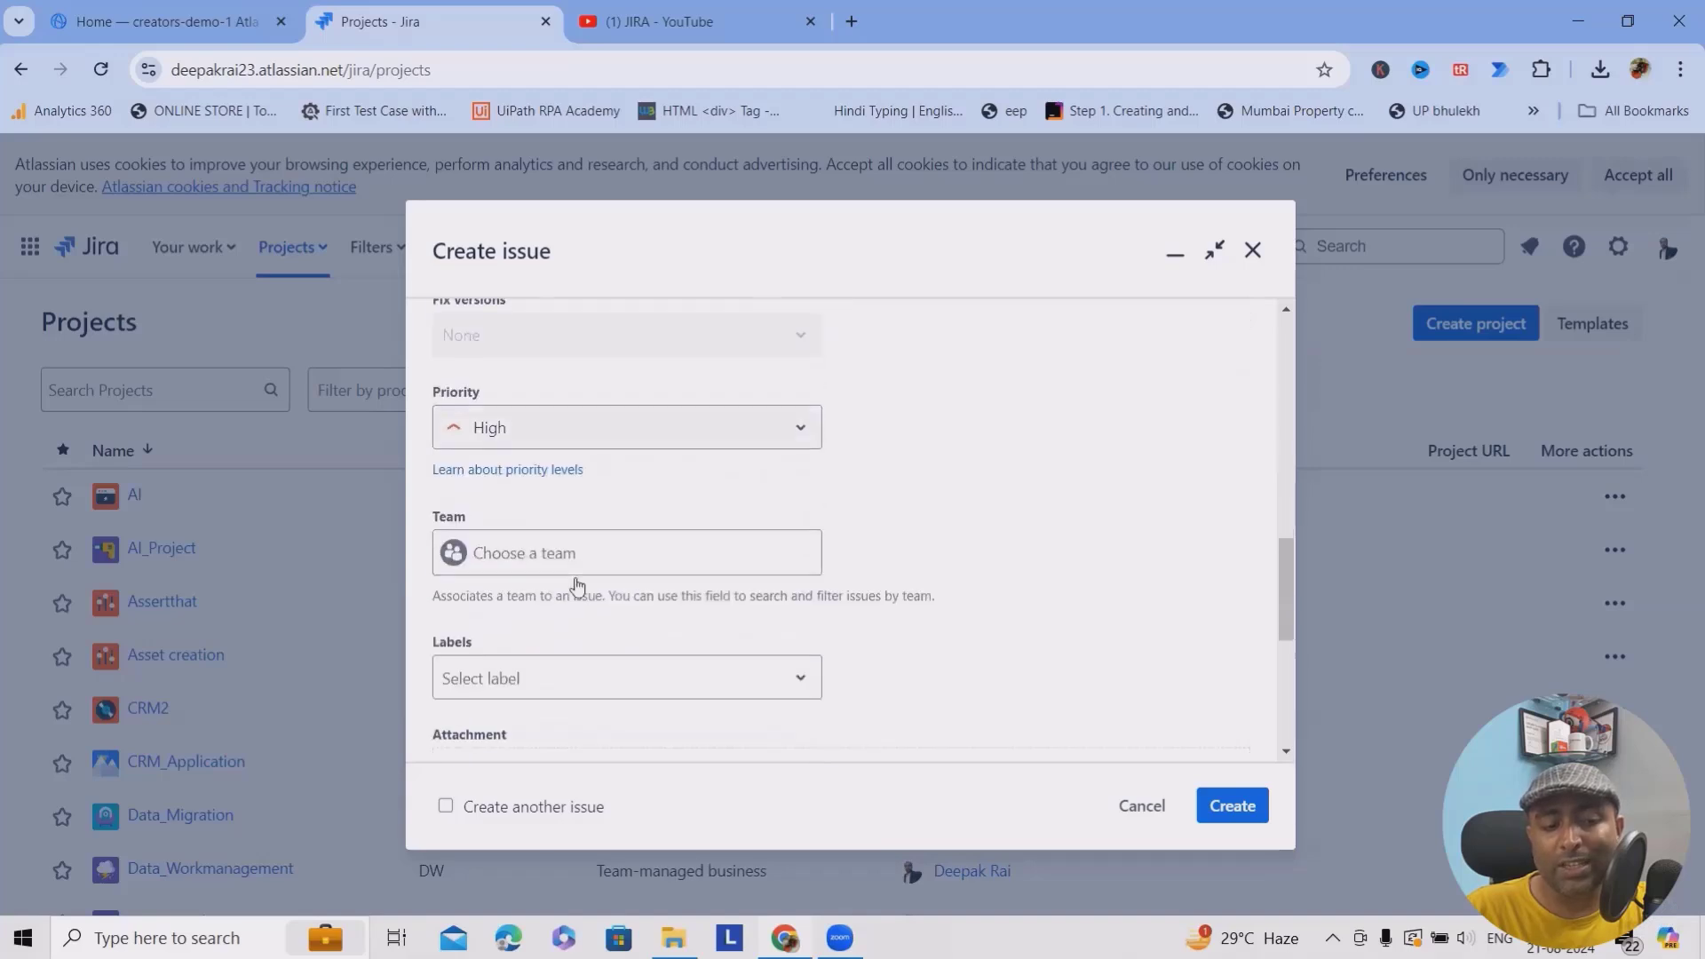
scroll(525, 593, down, 5)
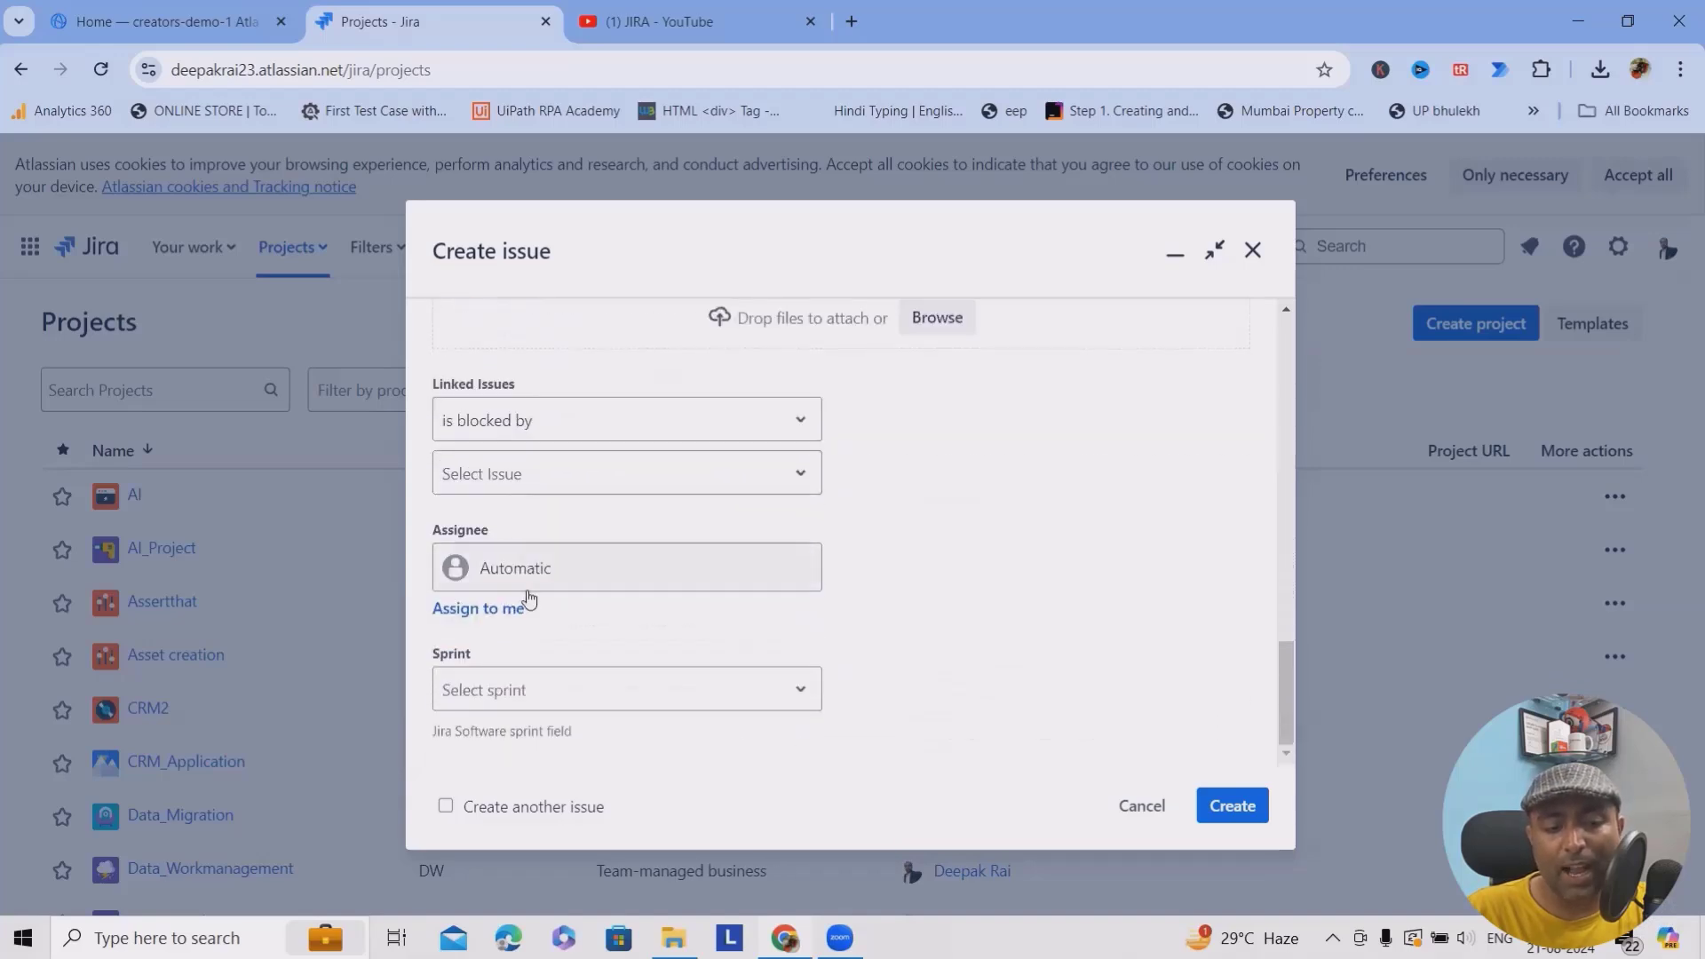
click(551, 568)
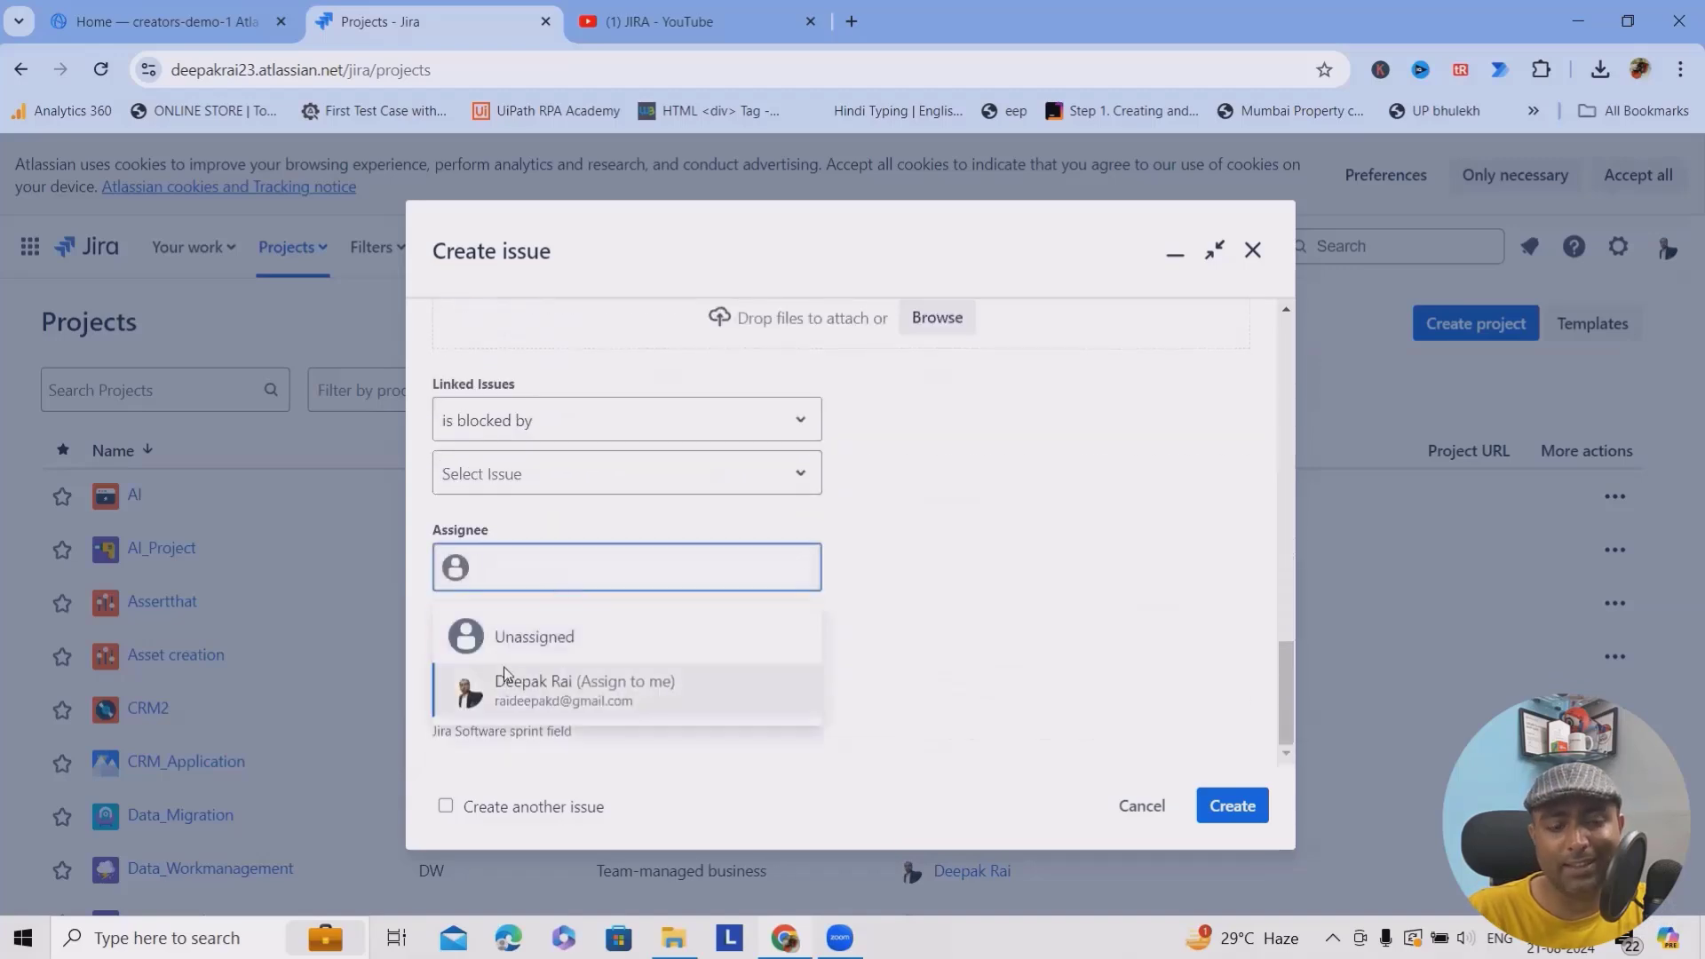
click(1035, 615)
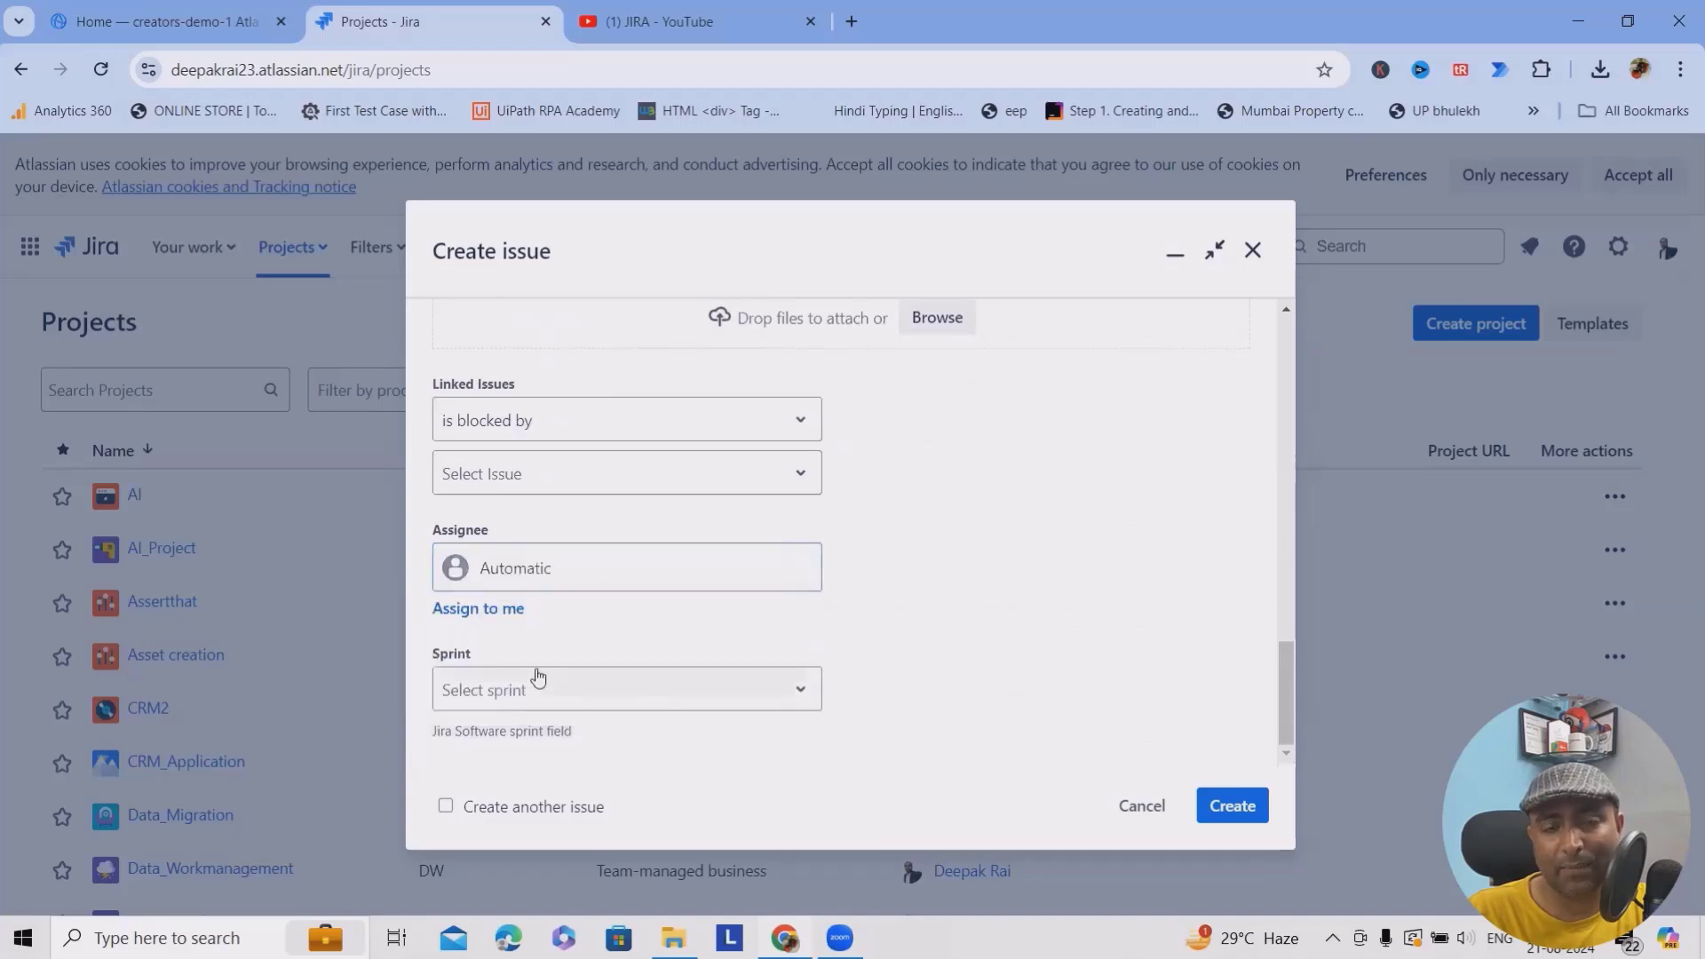
Step: Look at the teams and labels available for the story without choosing any
scroll(555, 616, up, 5)
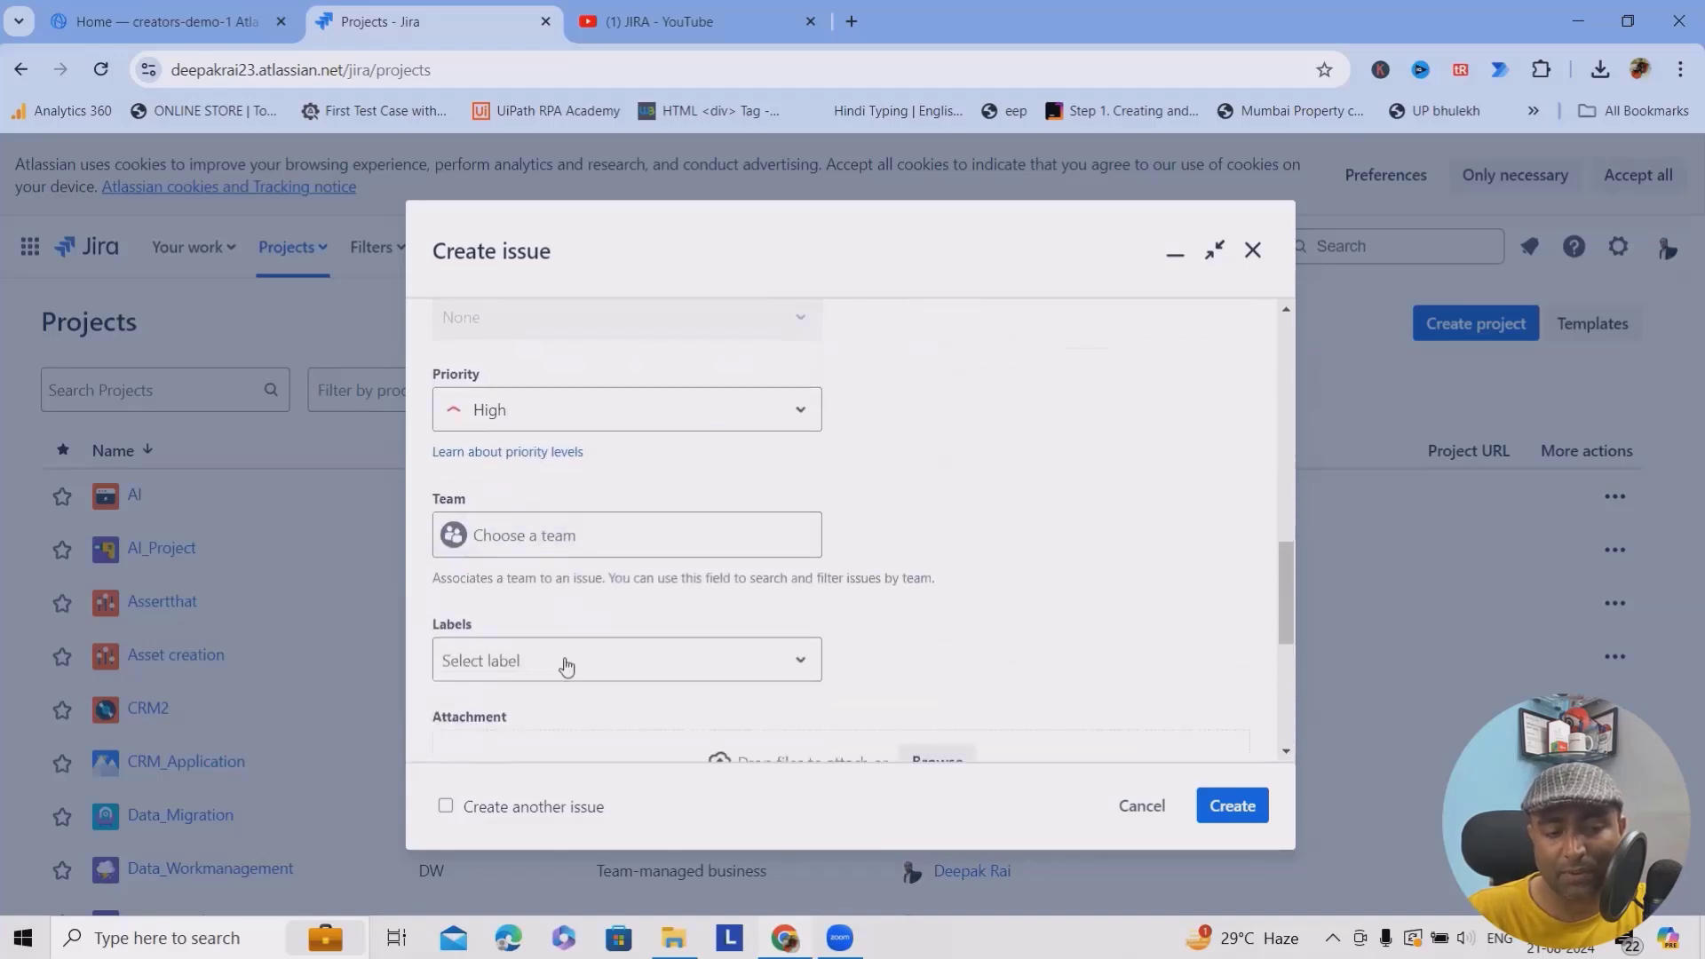
click(499, 539)
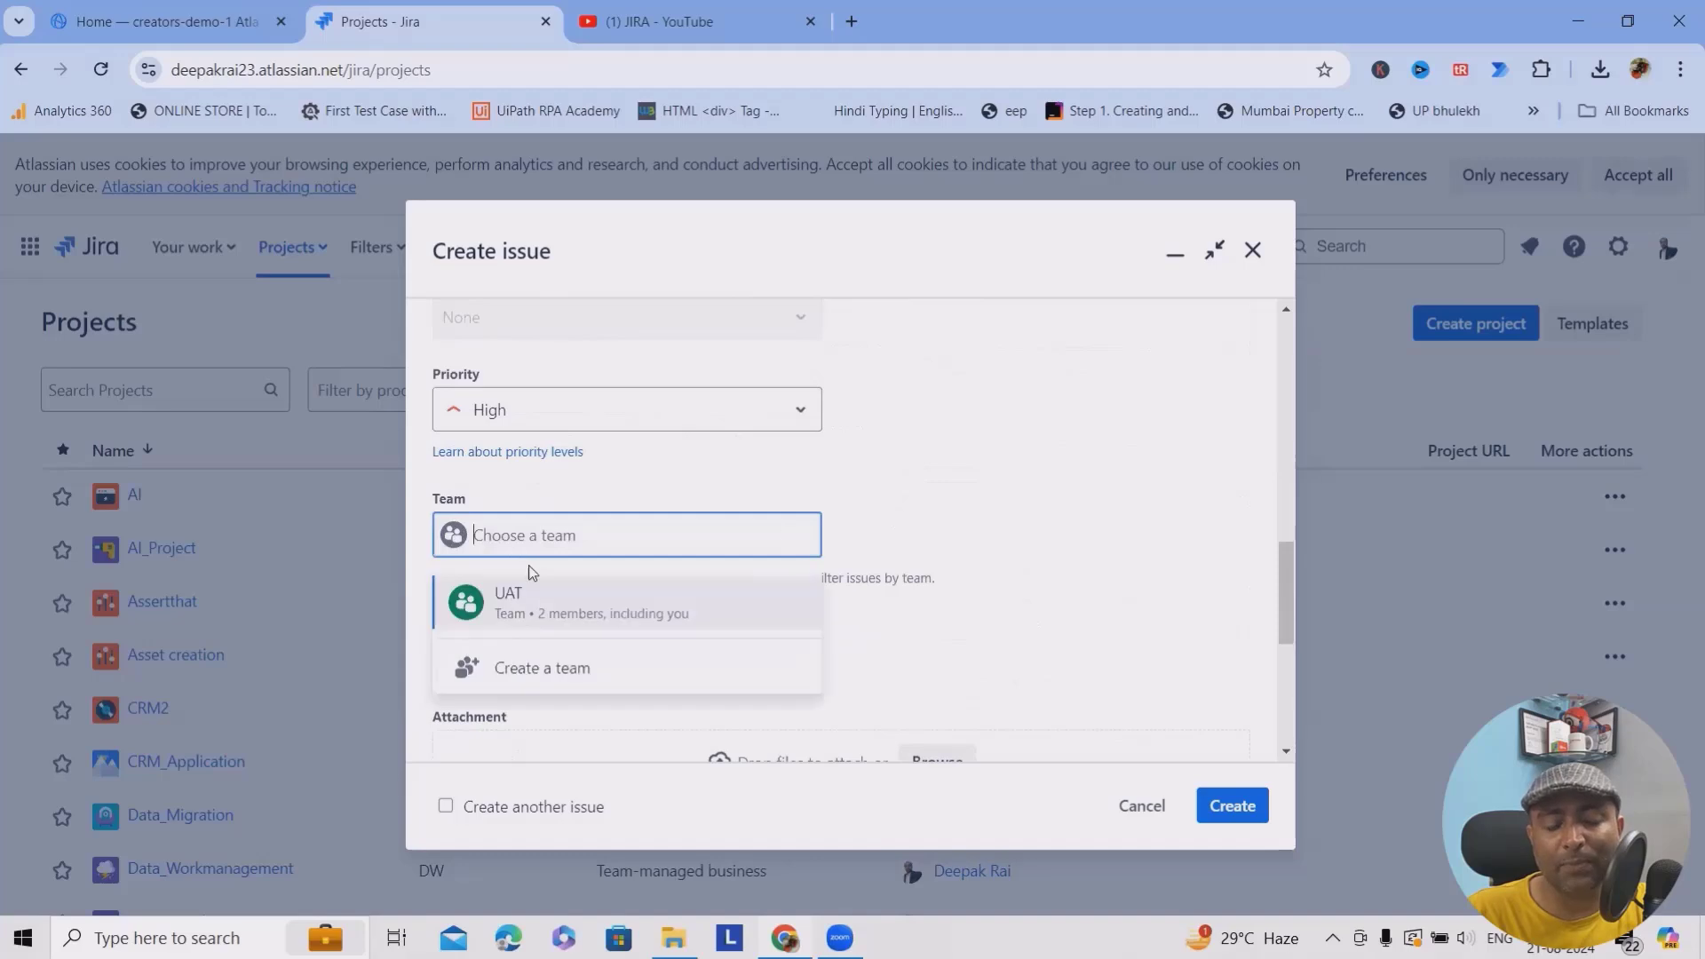
click(971, 631)
click(571, 682)
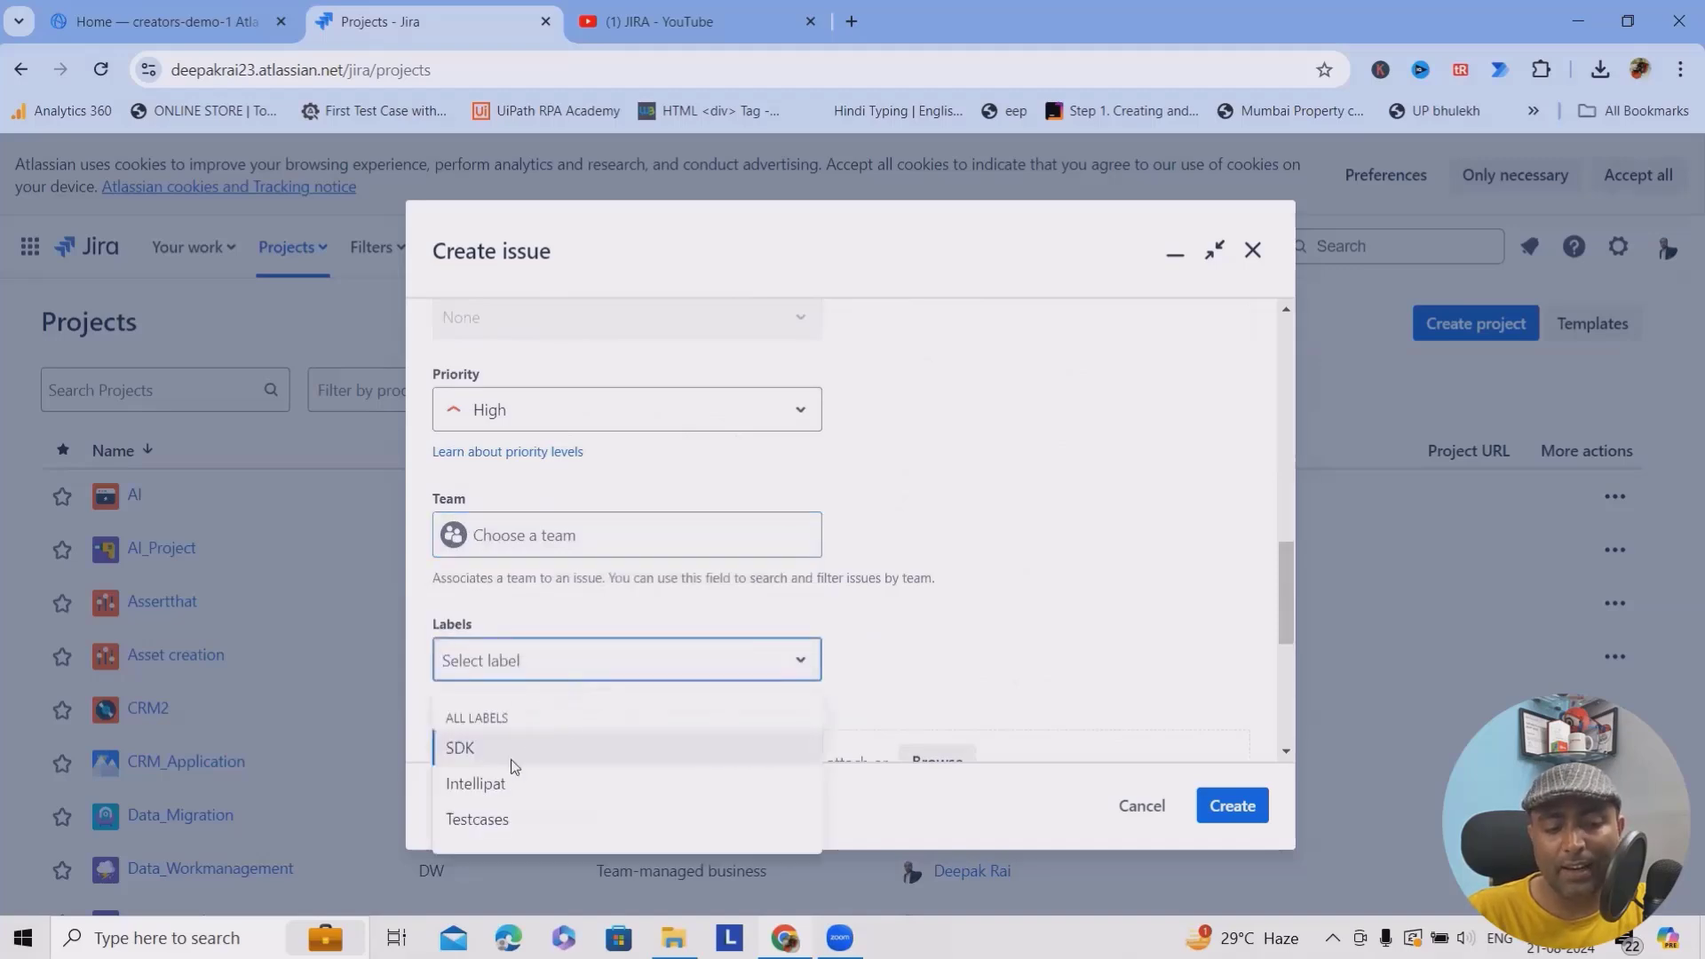
click(978, 658)
Step: Attach the image "Modern Doctor Health YouTube Thumbnail" from Downloads to the new story
scroll(784, 707, down, 3)
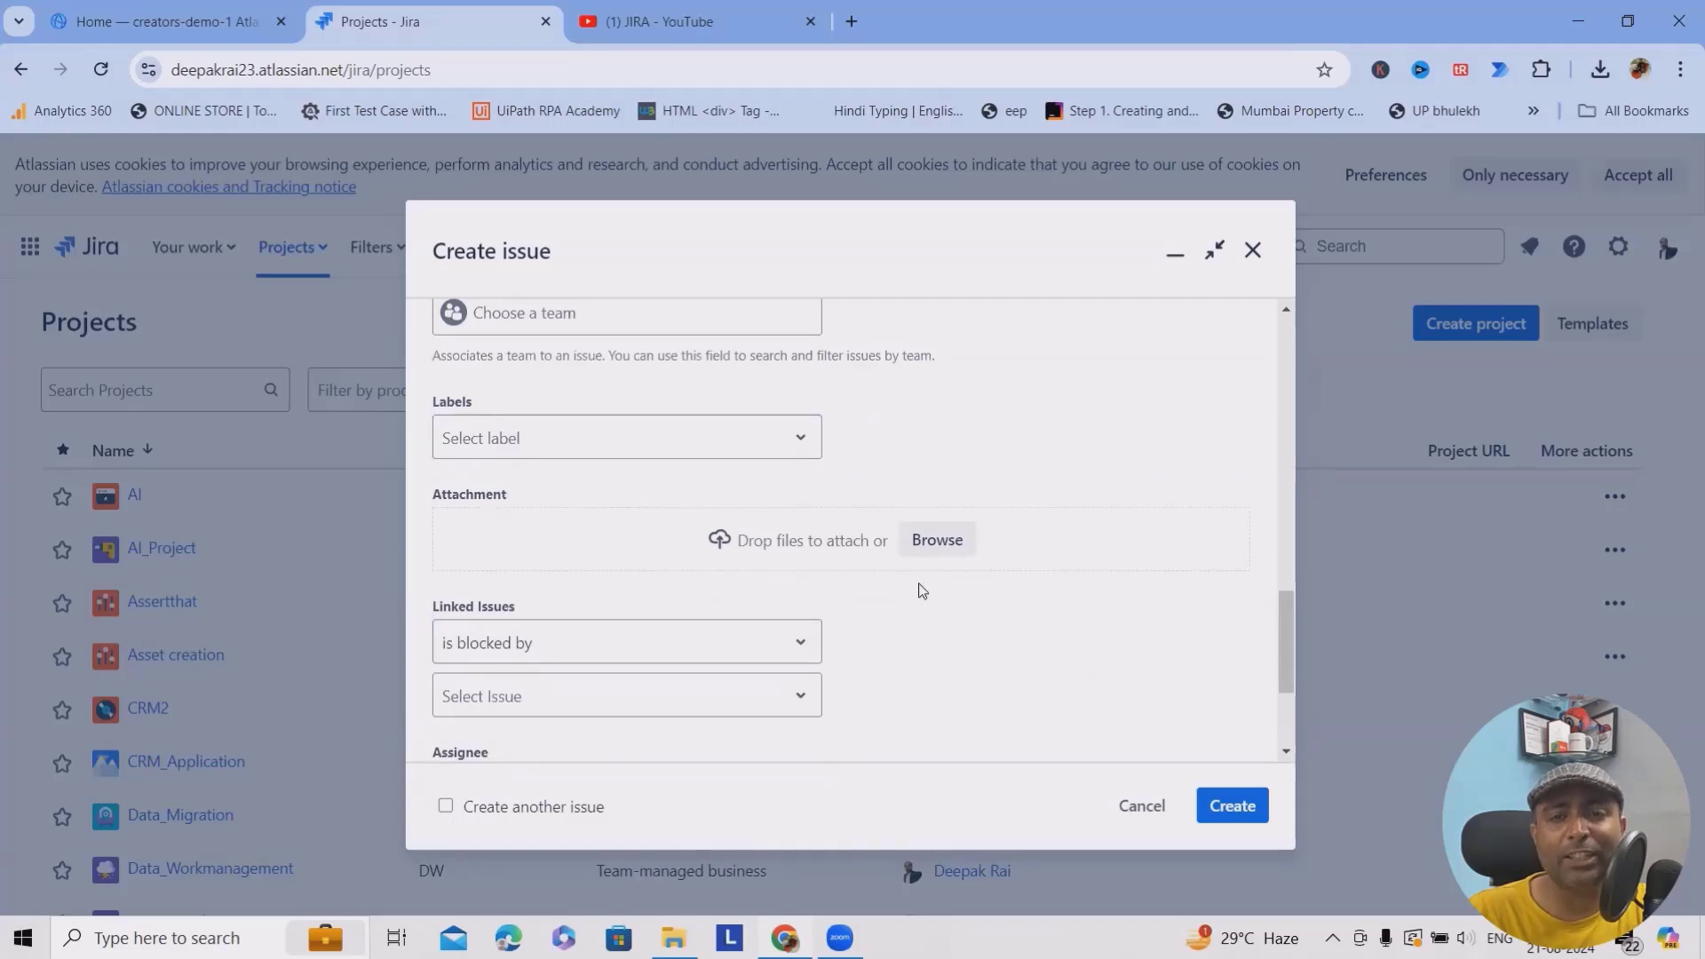
click(941, 545)
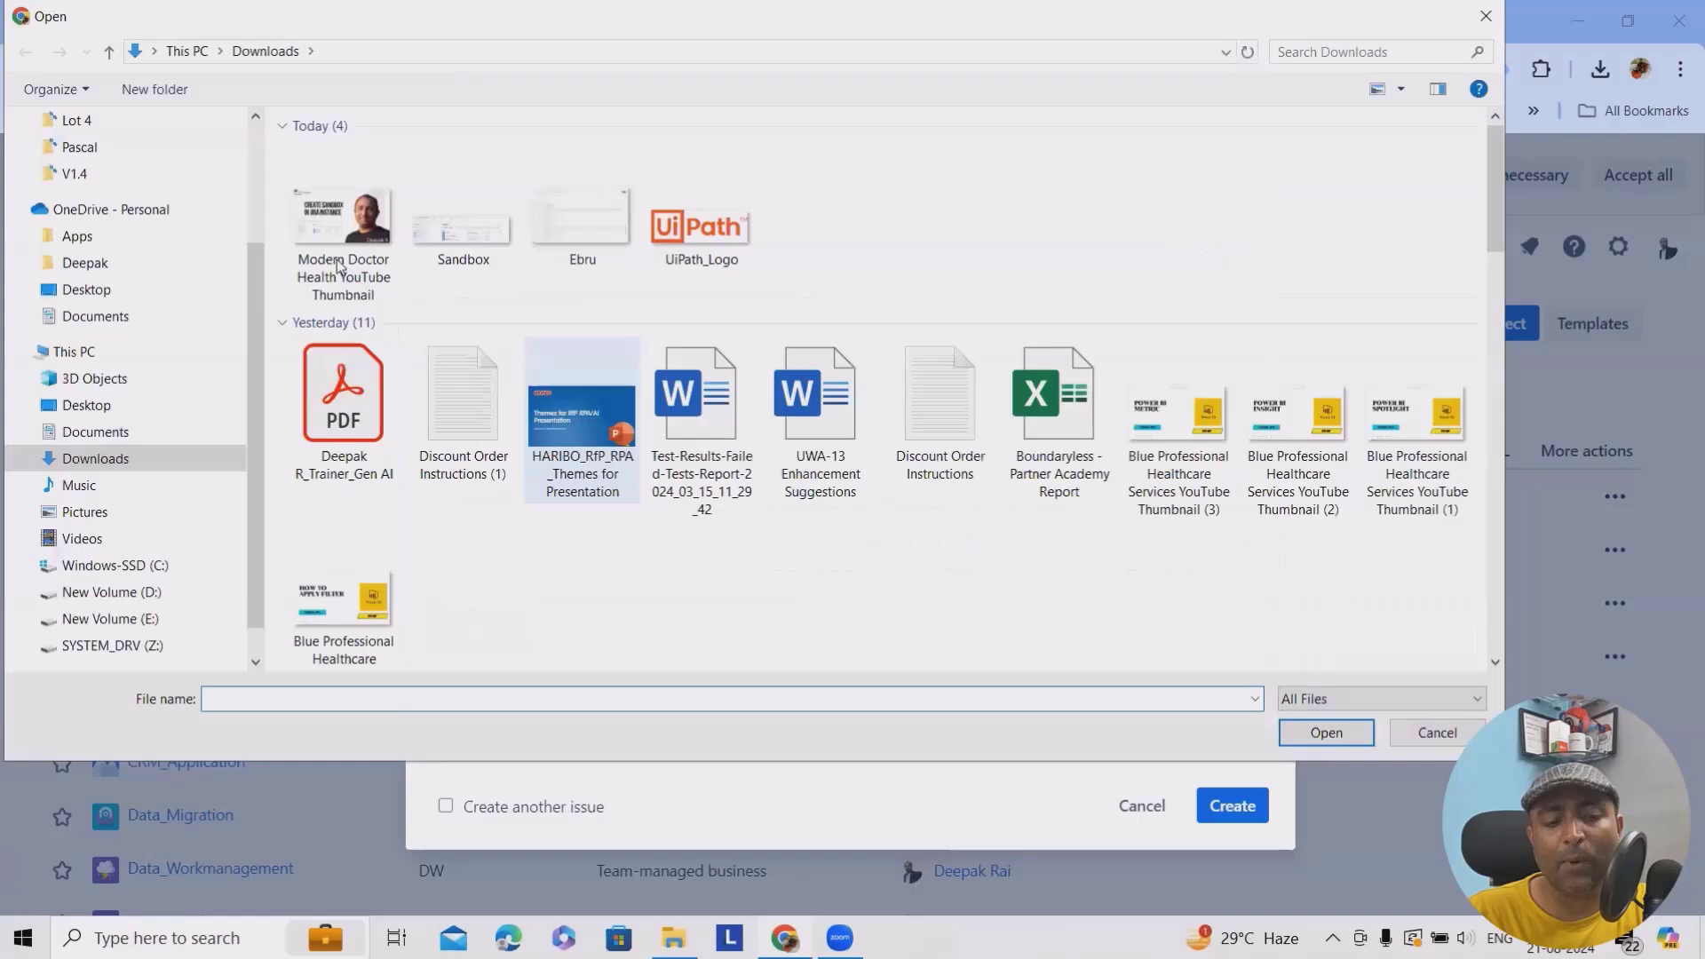
click(427, 381)
click(1317, 726)
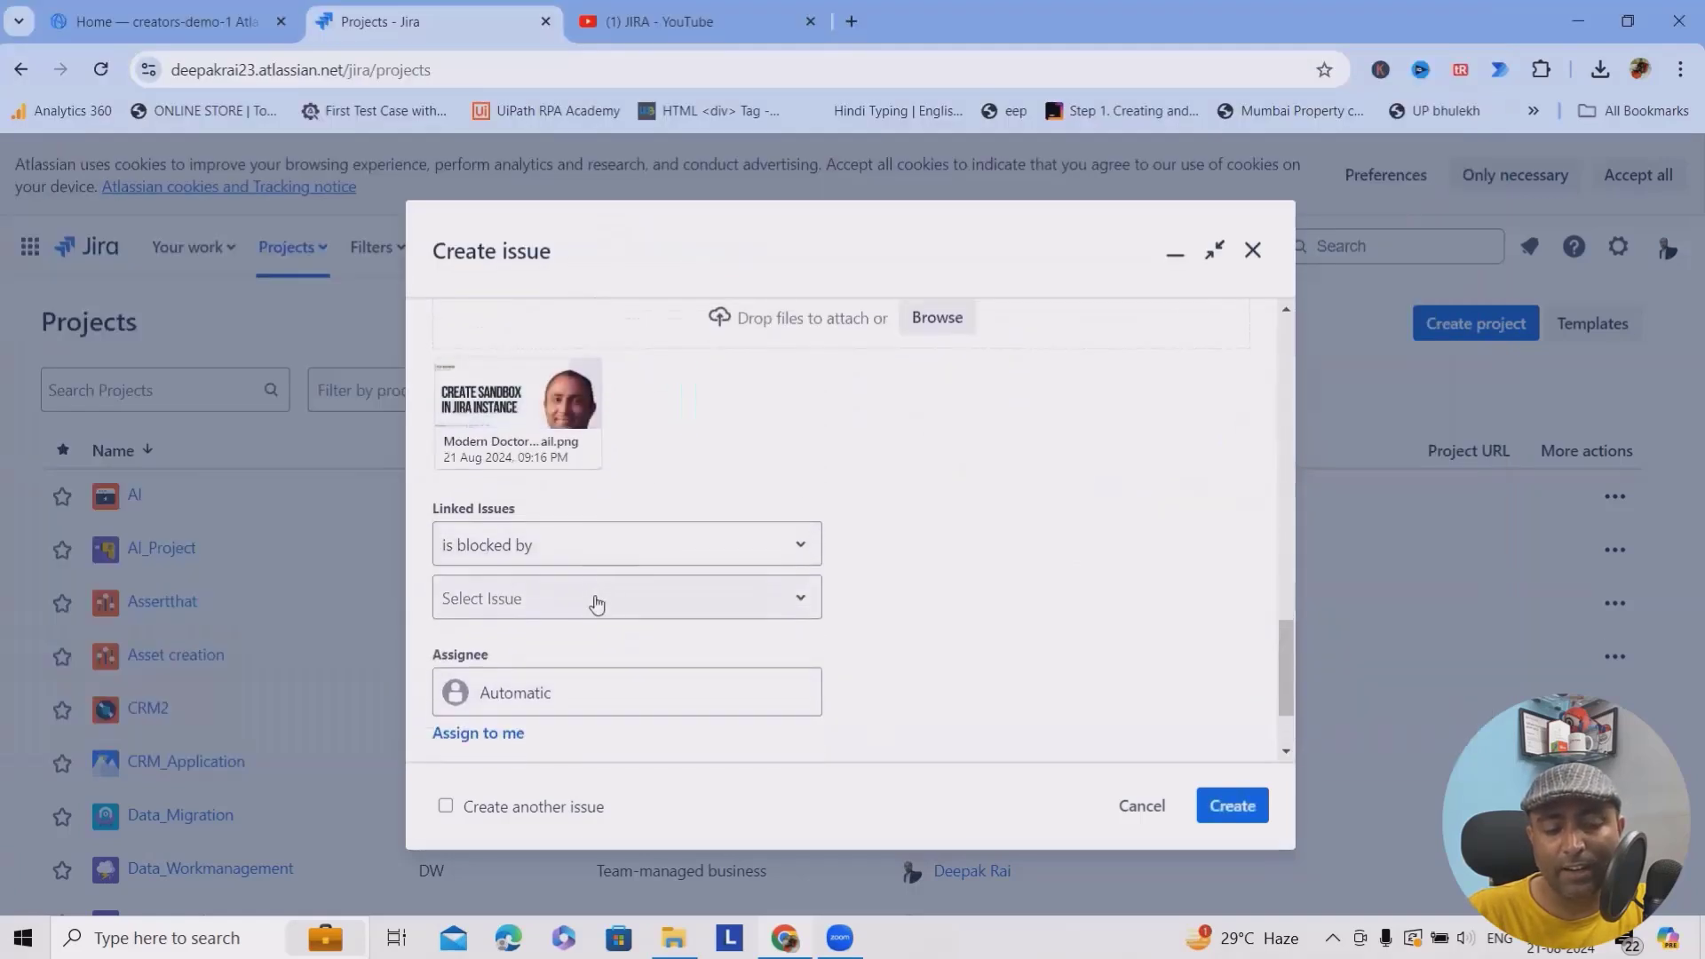
Step: Create the story without assigning a sprint and open the newly created issue
scroll(596, 603, down, 2)
click(789, 688)
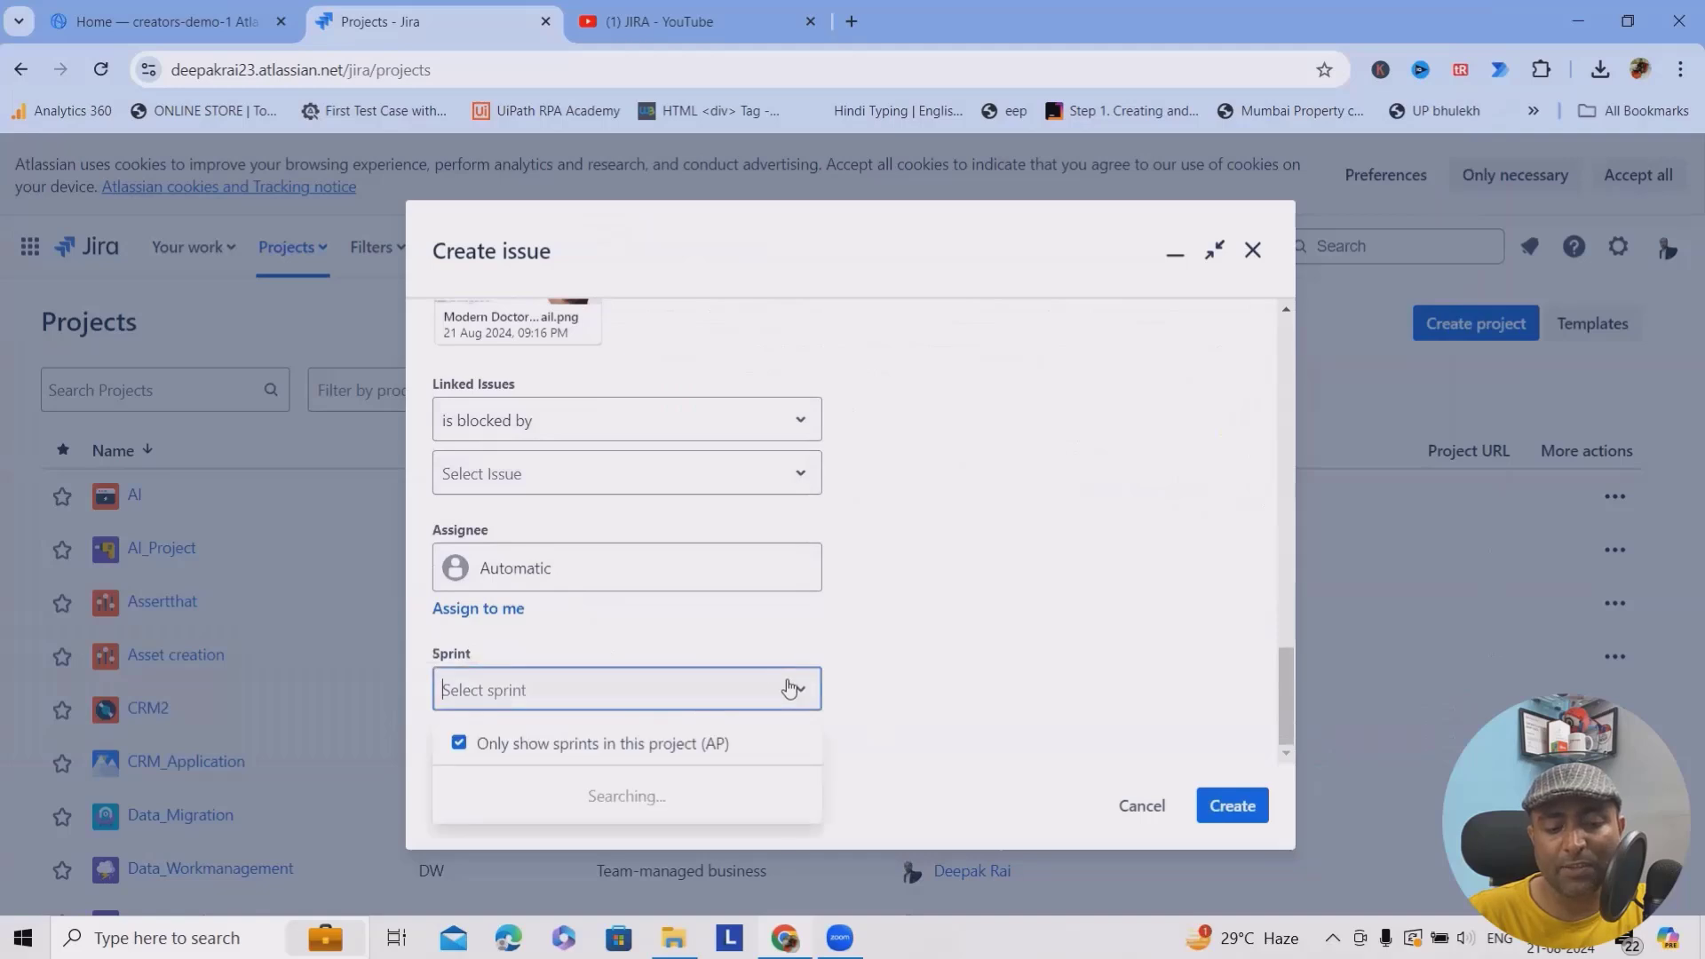
click(977, 706)
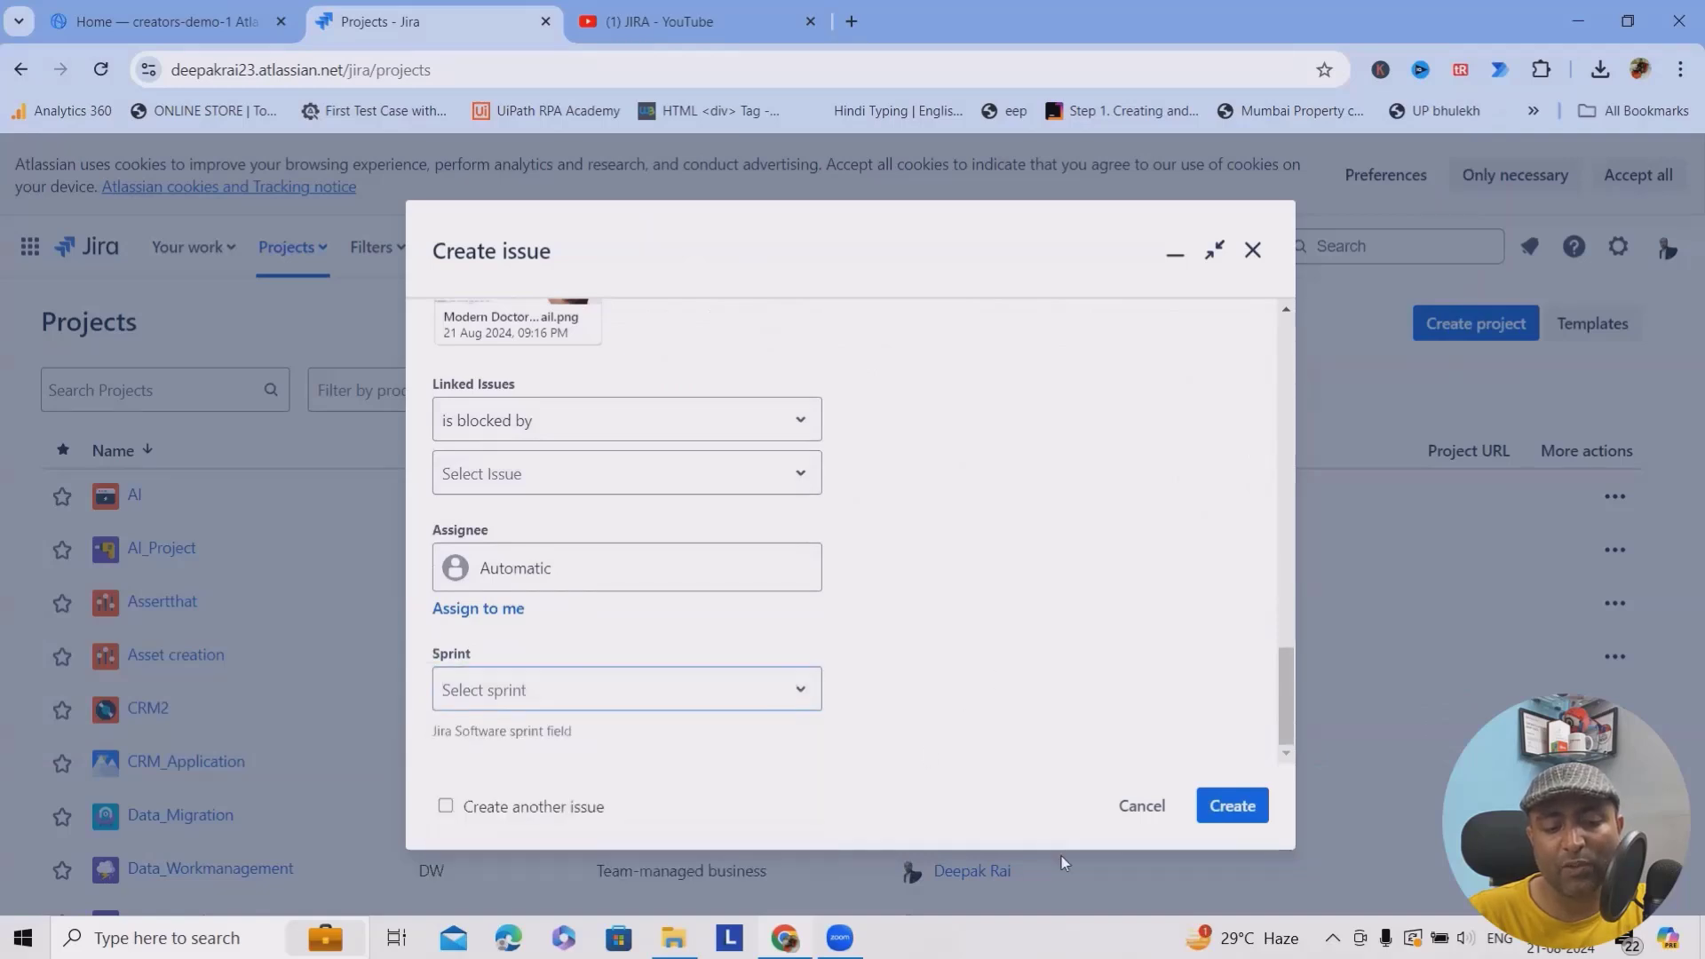
click(1201, 808)
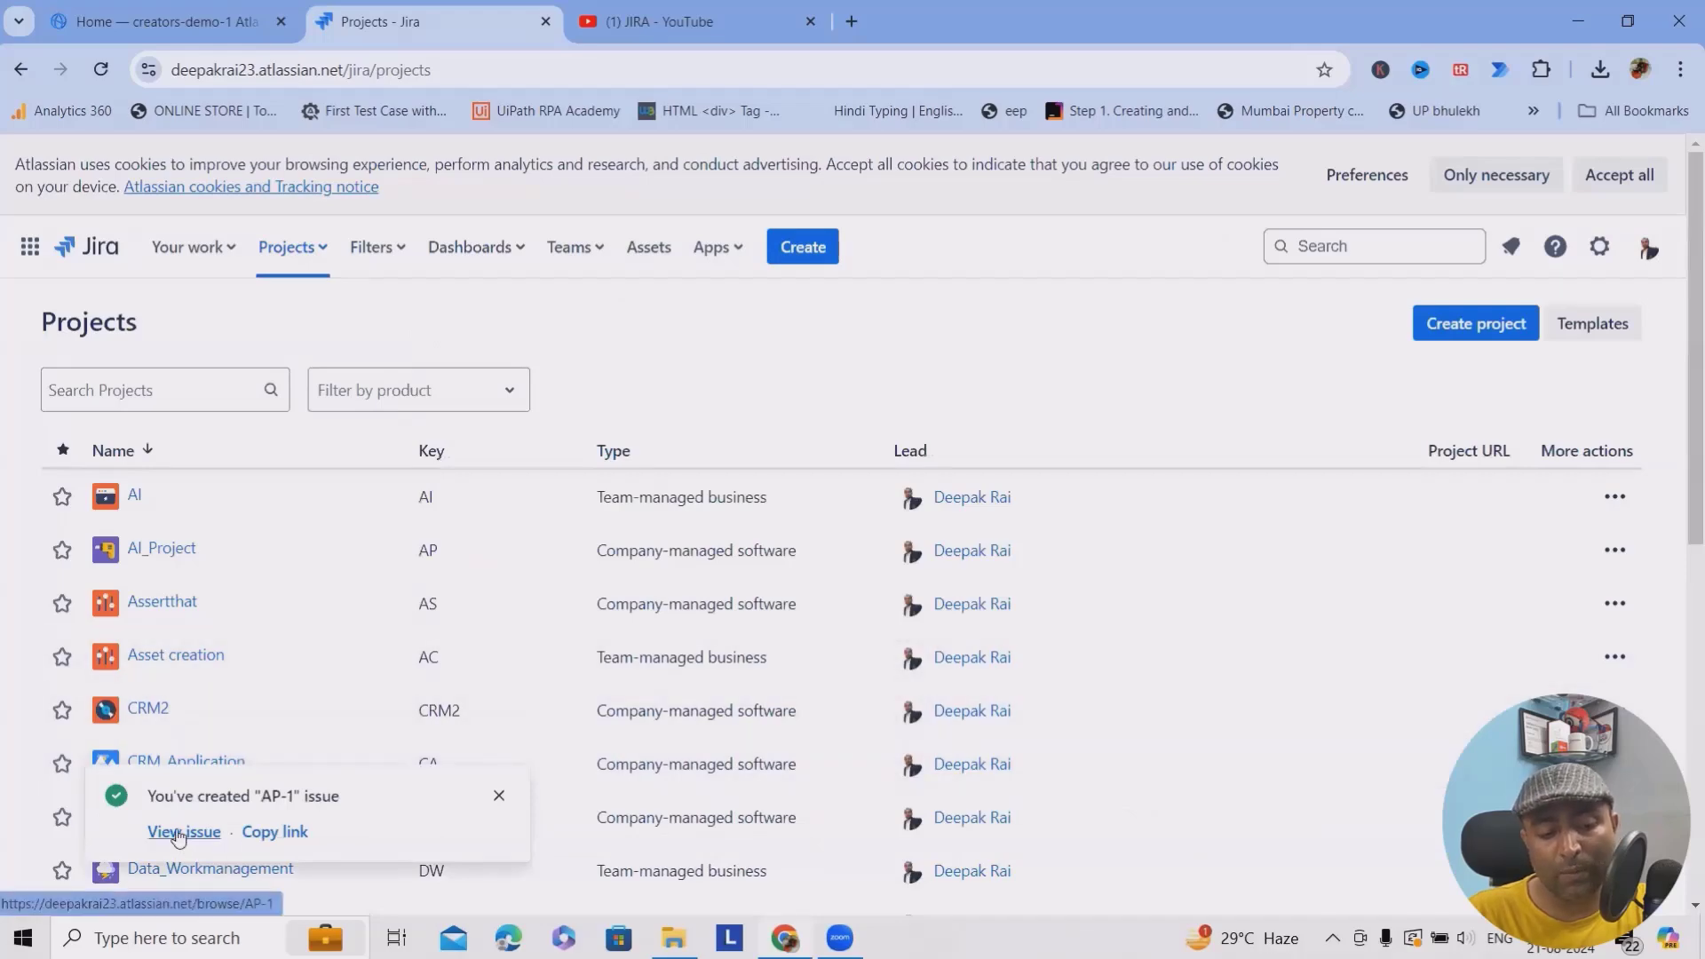
click(180, 832)
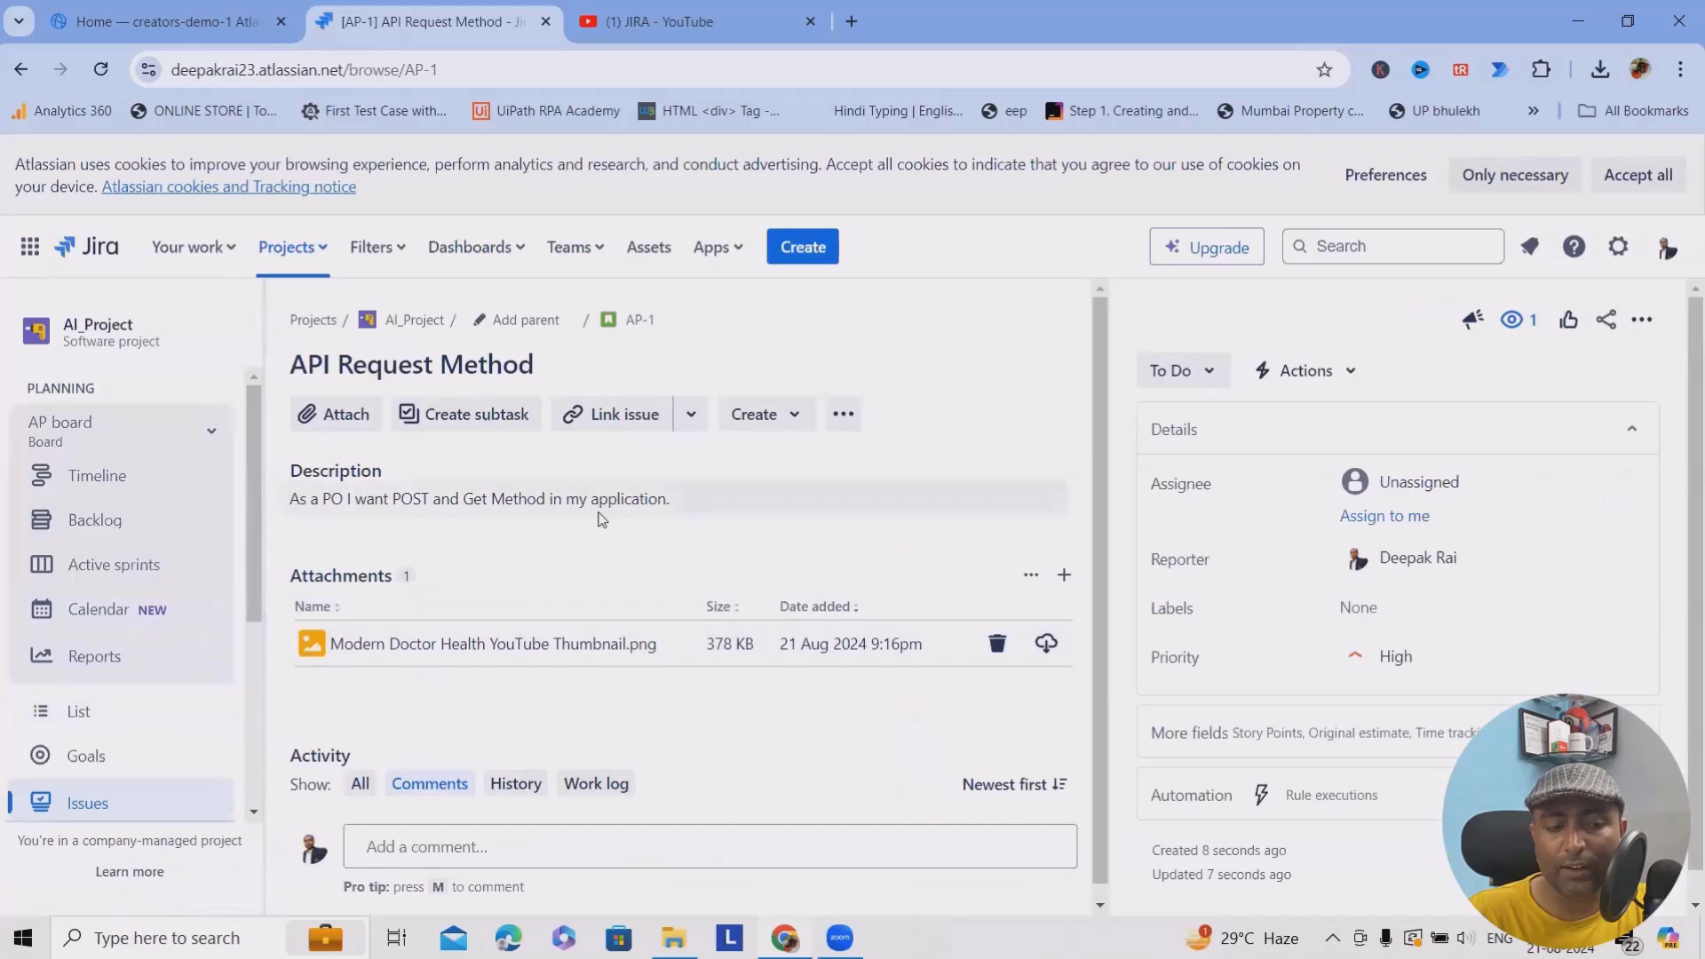
Step: Attach the Sandbox image from Downloads to the API Request Method issue and check its attachments list
click(683, 510)
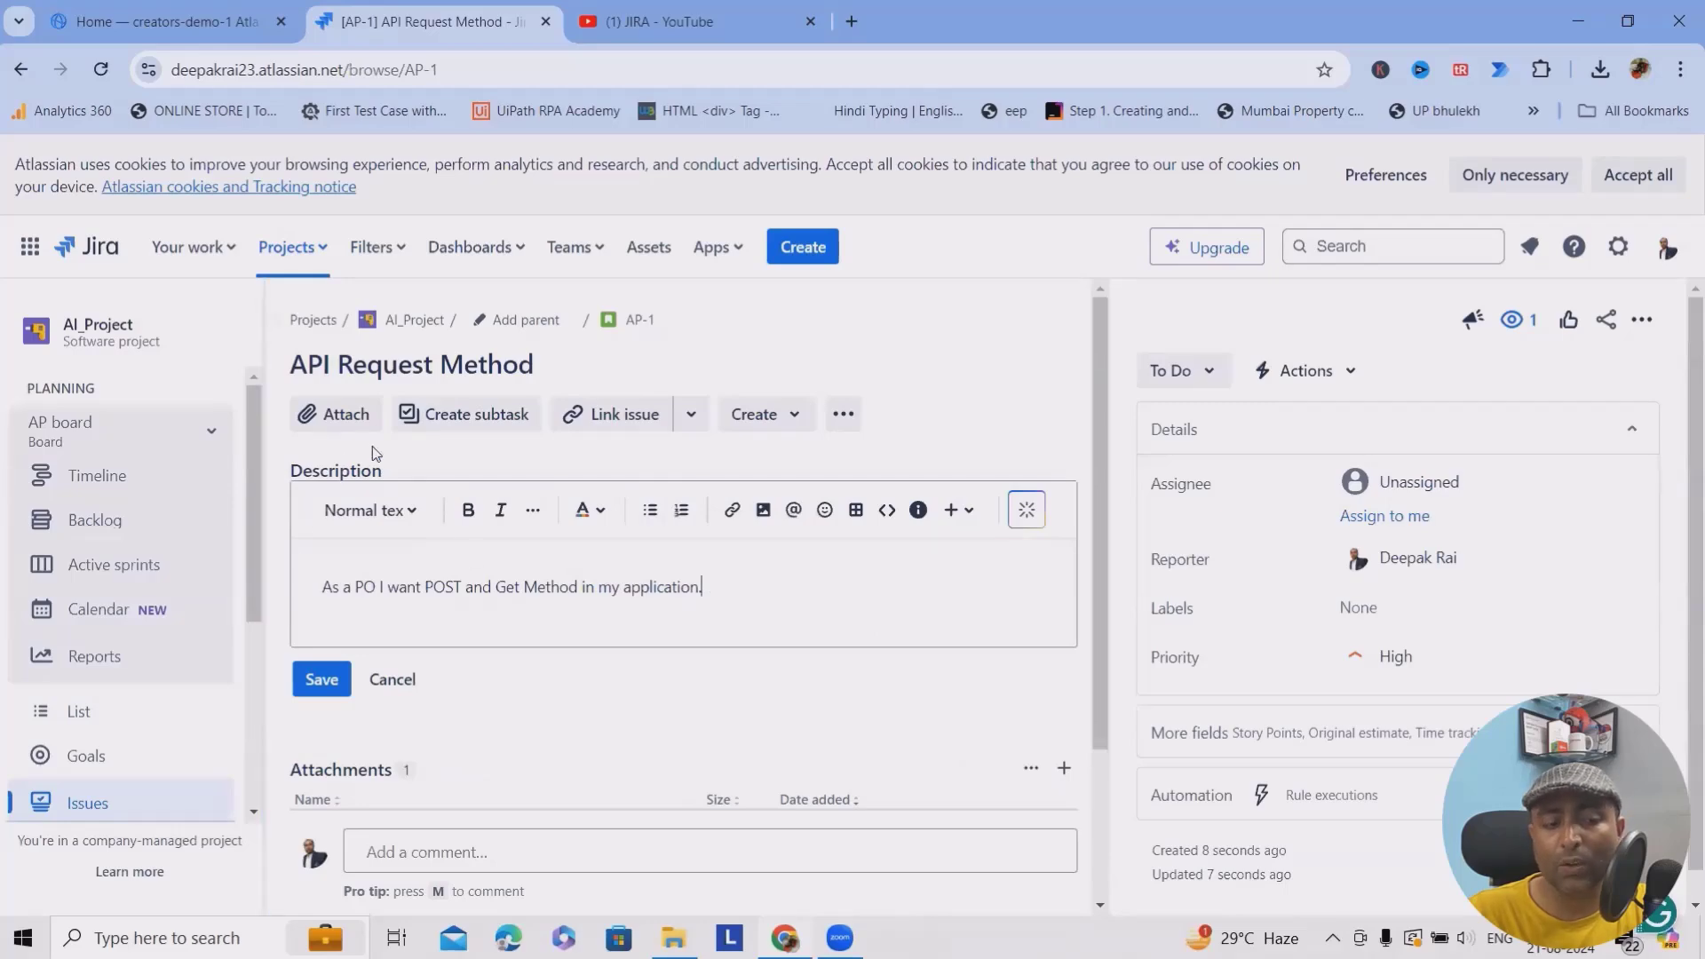
click(334, 415)
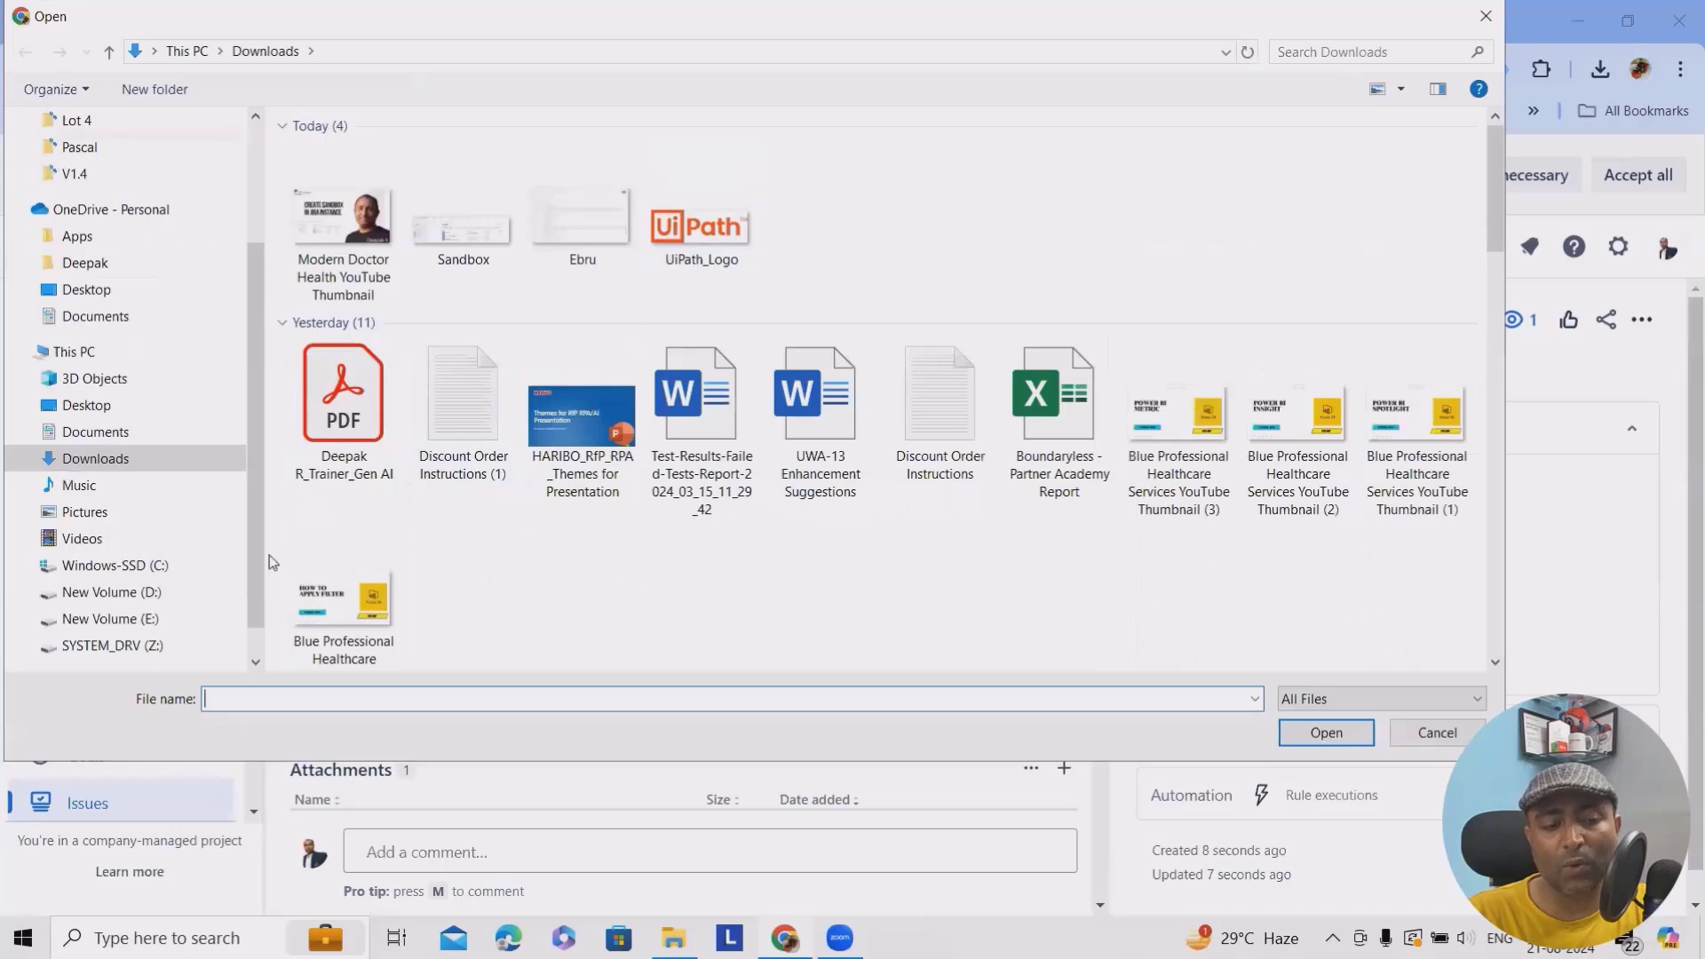
click(463, 226)
click(1325, 732)
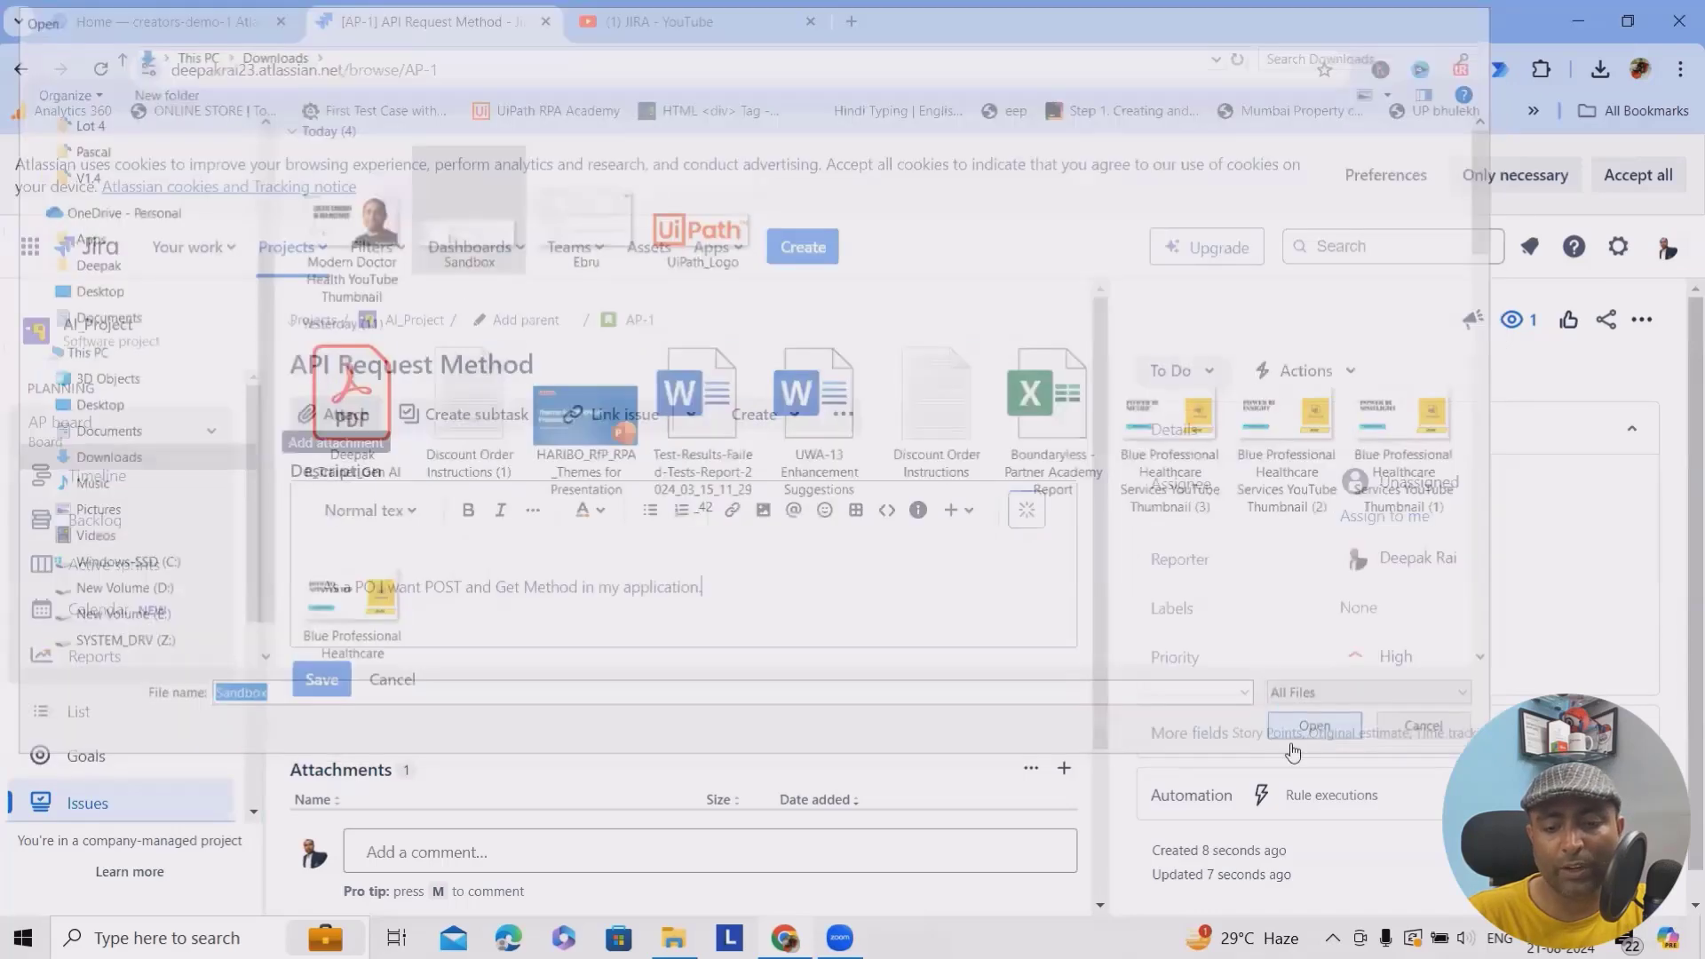
scroll(571, 777, down, 3)
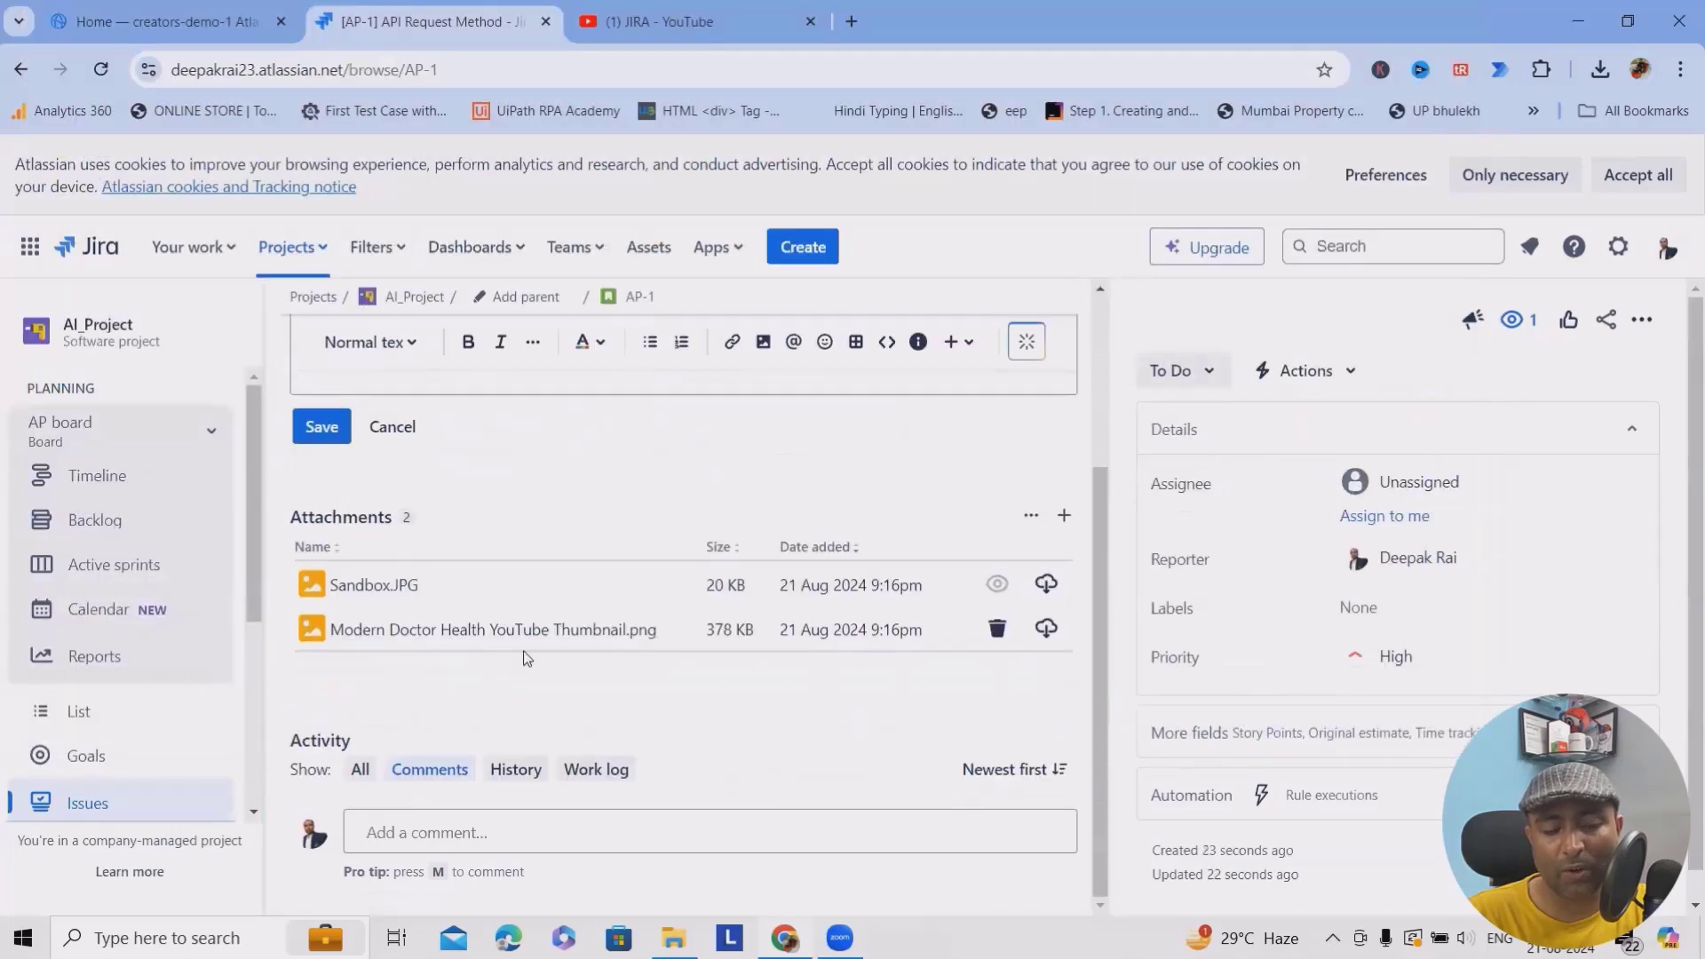
scroll(488, 569, up, 3)
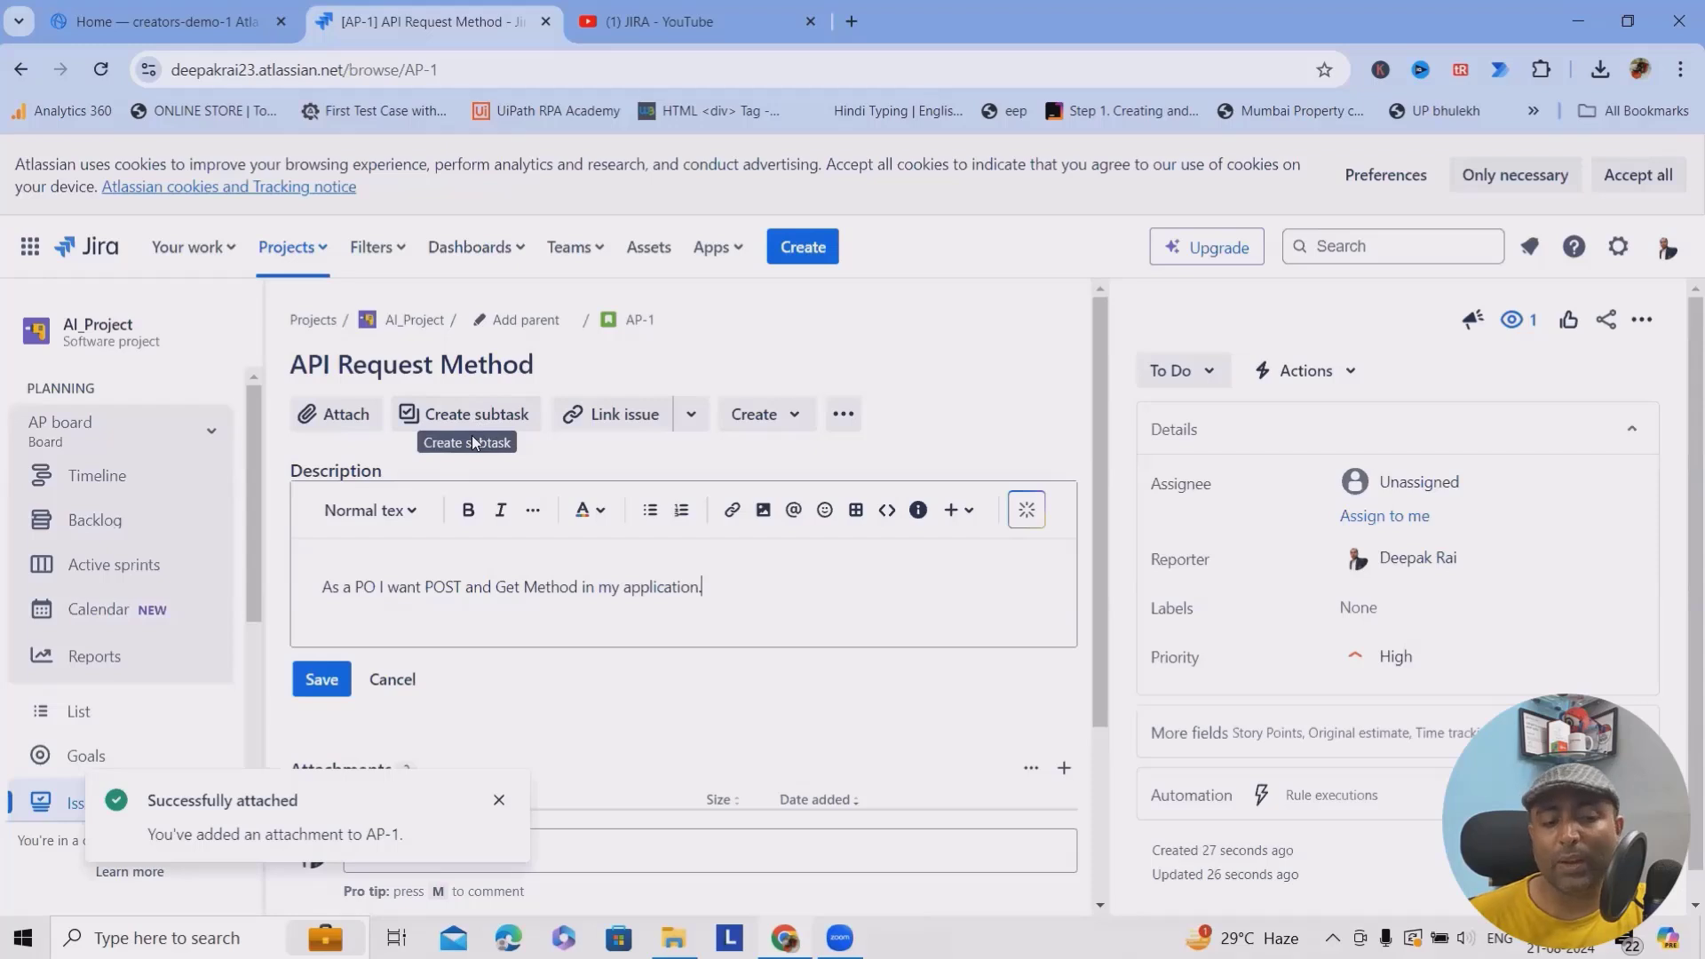
Step: Look at the issue's option for adding apps and the available priority levels without changing anything
click(842, 413)
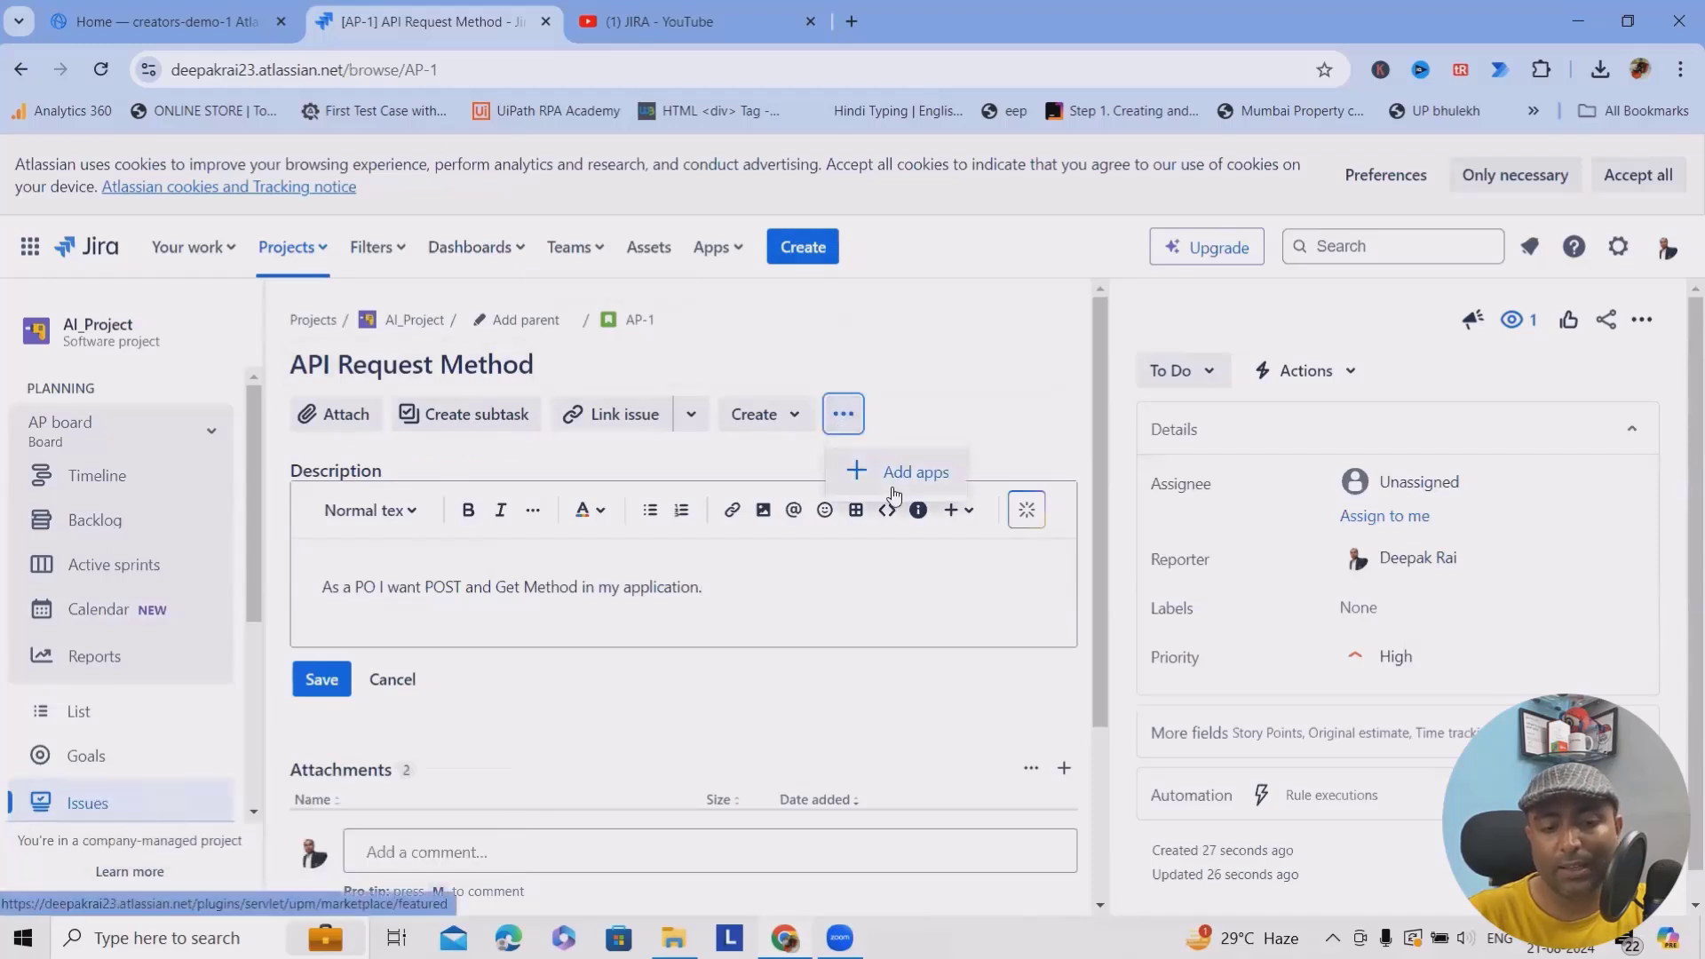
click(985, 366)
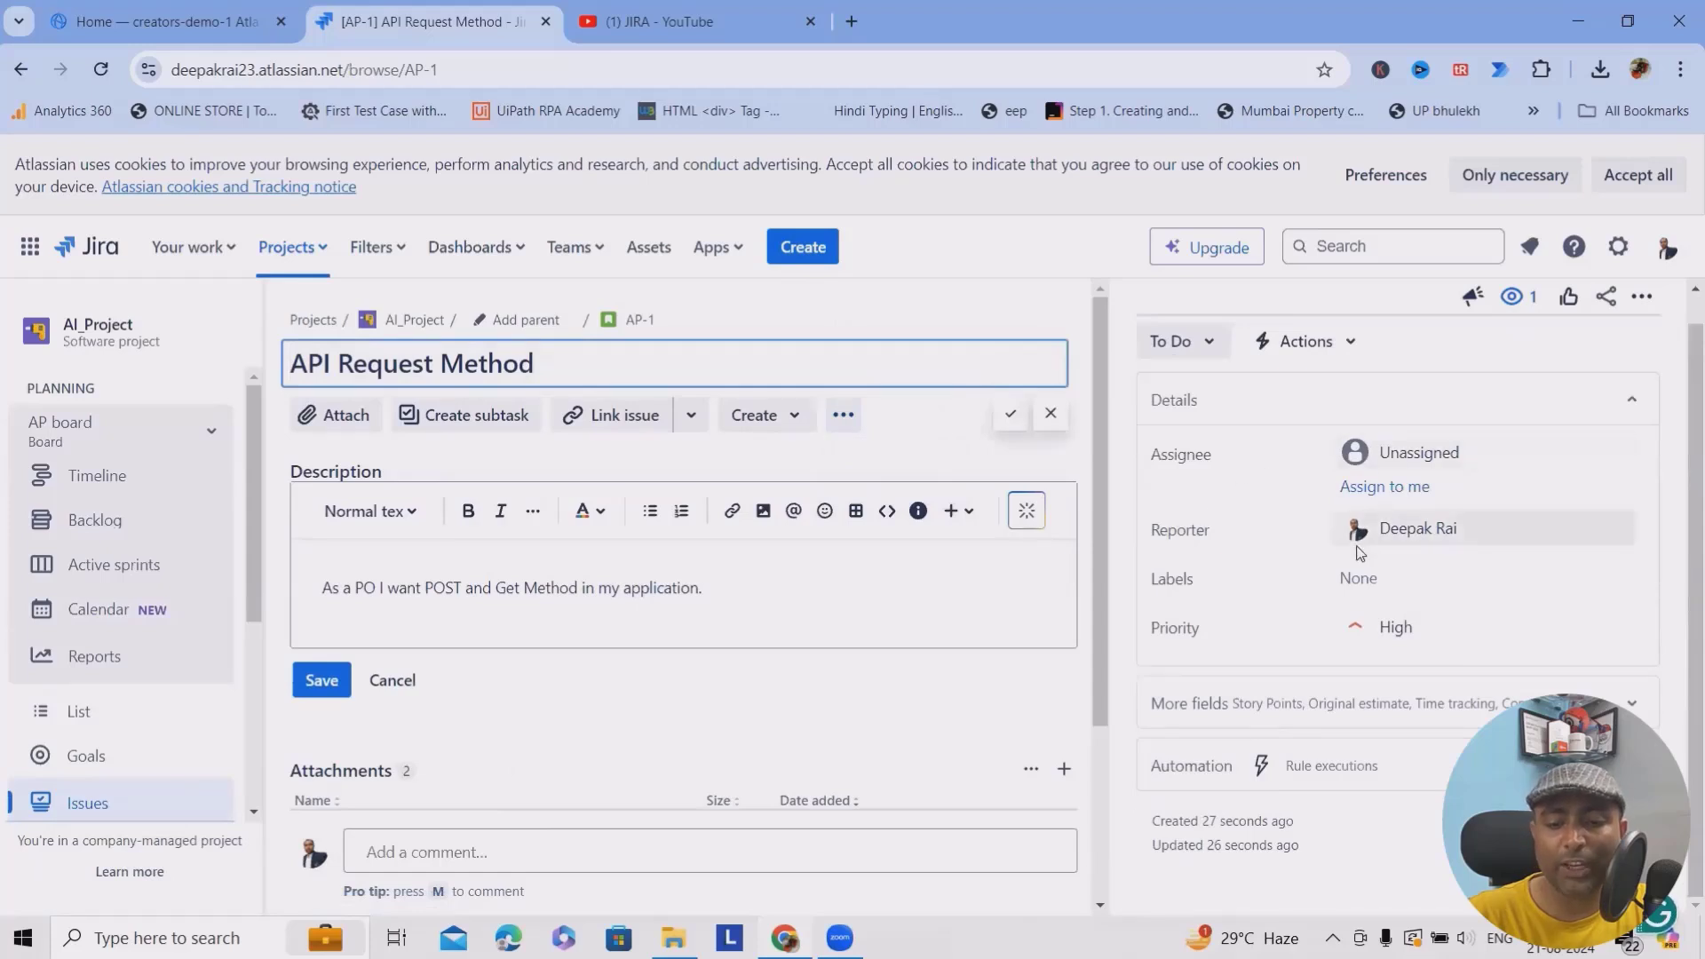
click(1356, 630)
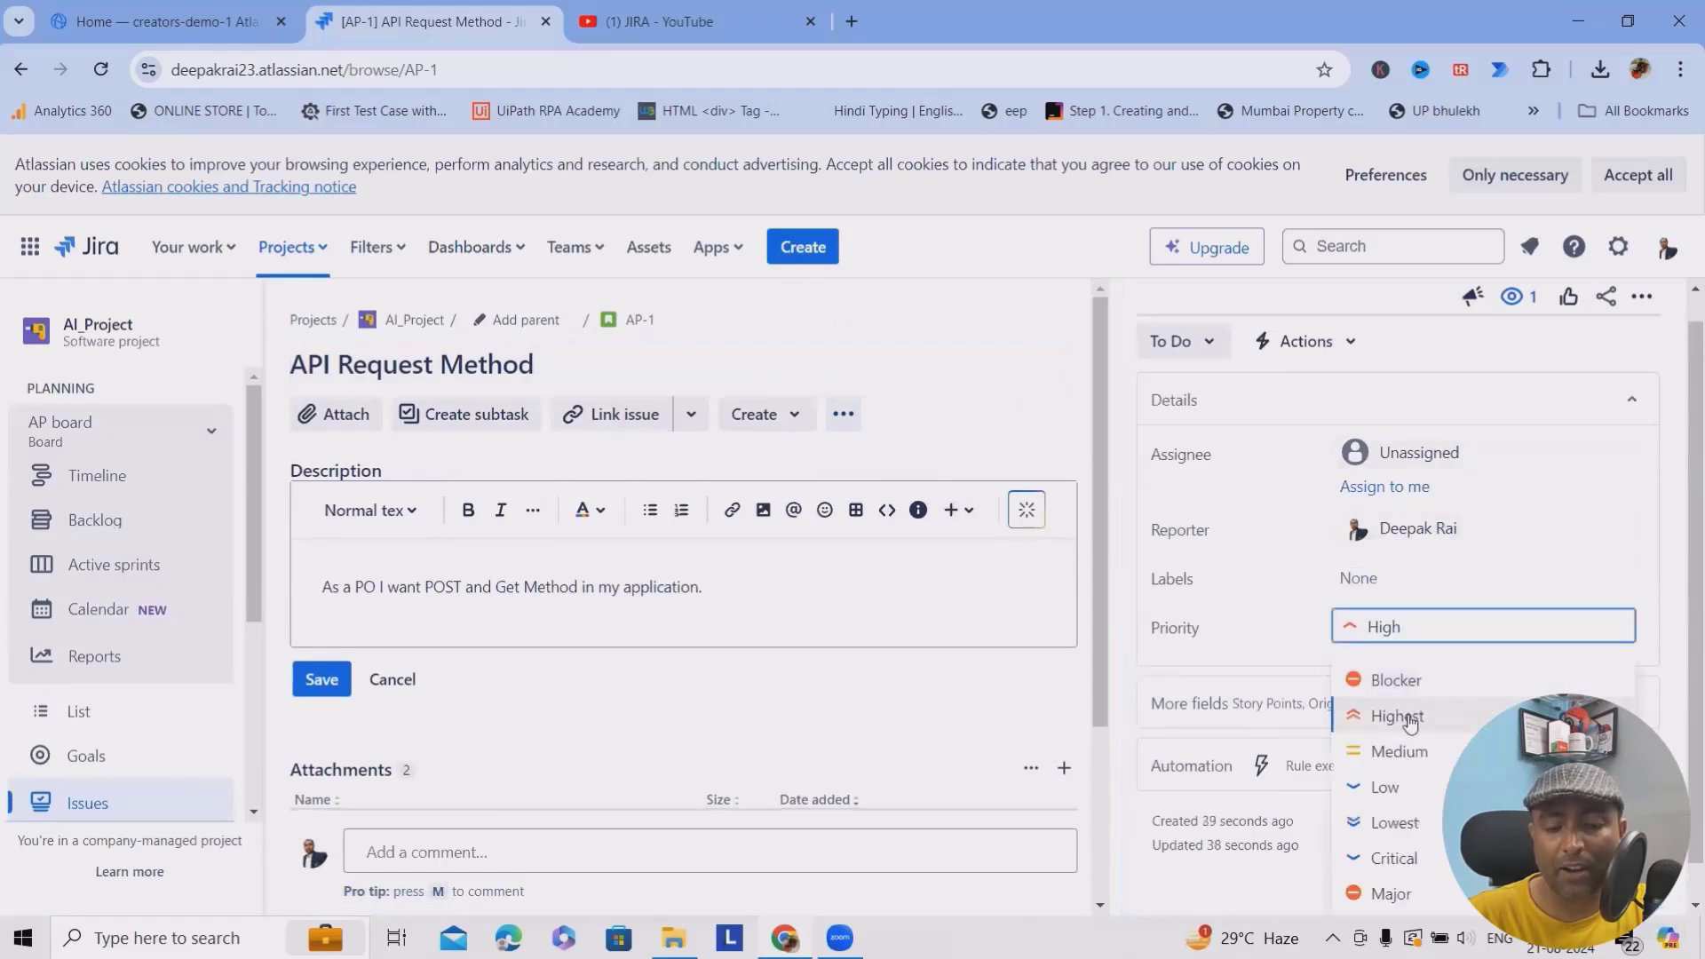
click(951, 306)
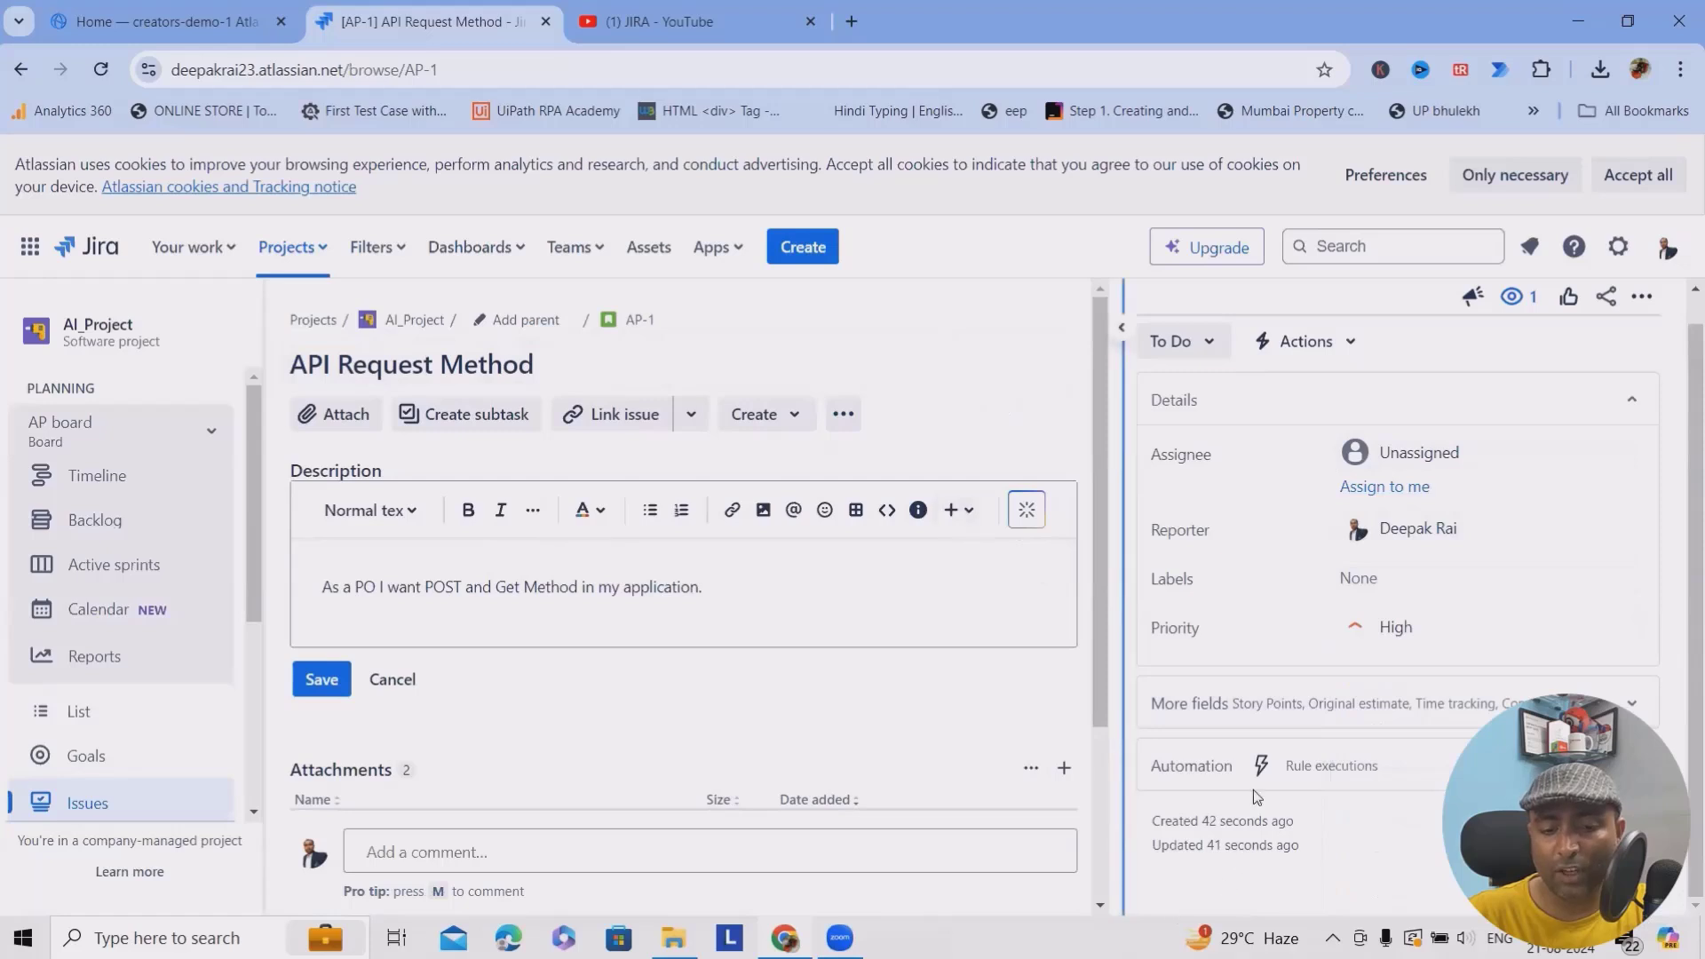
Step: Expand the issue's additional fields and review them, the activity section and the available issue actions
click(1451, 708)
scroll(1385, 746, down, 4)
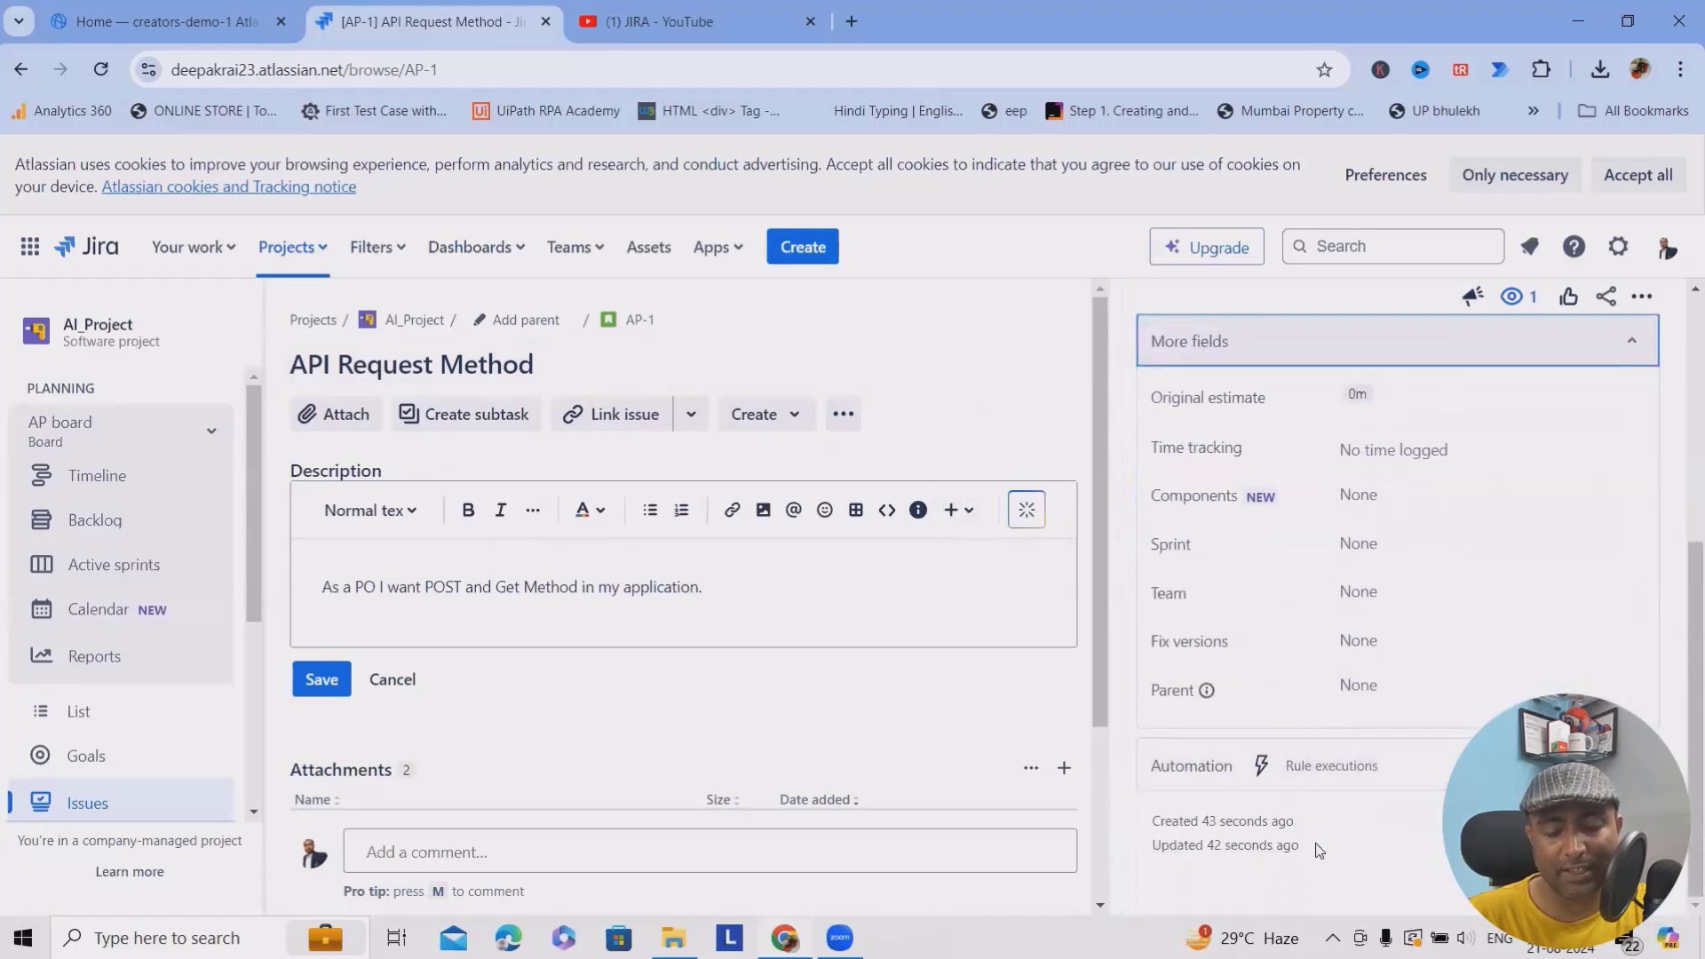
scroll(1313, 844, up, 1)
scroll(736, 714, down, 3)
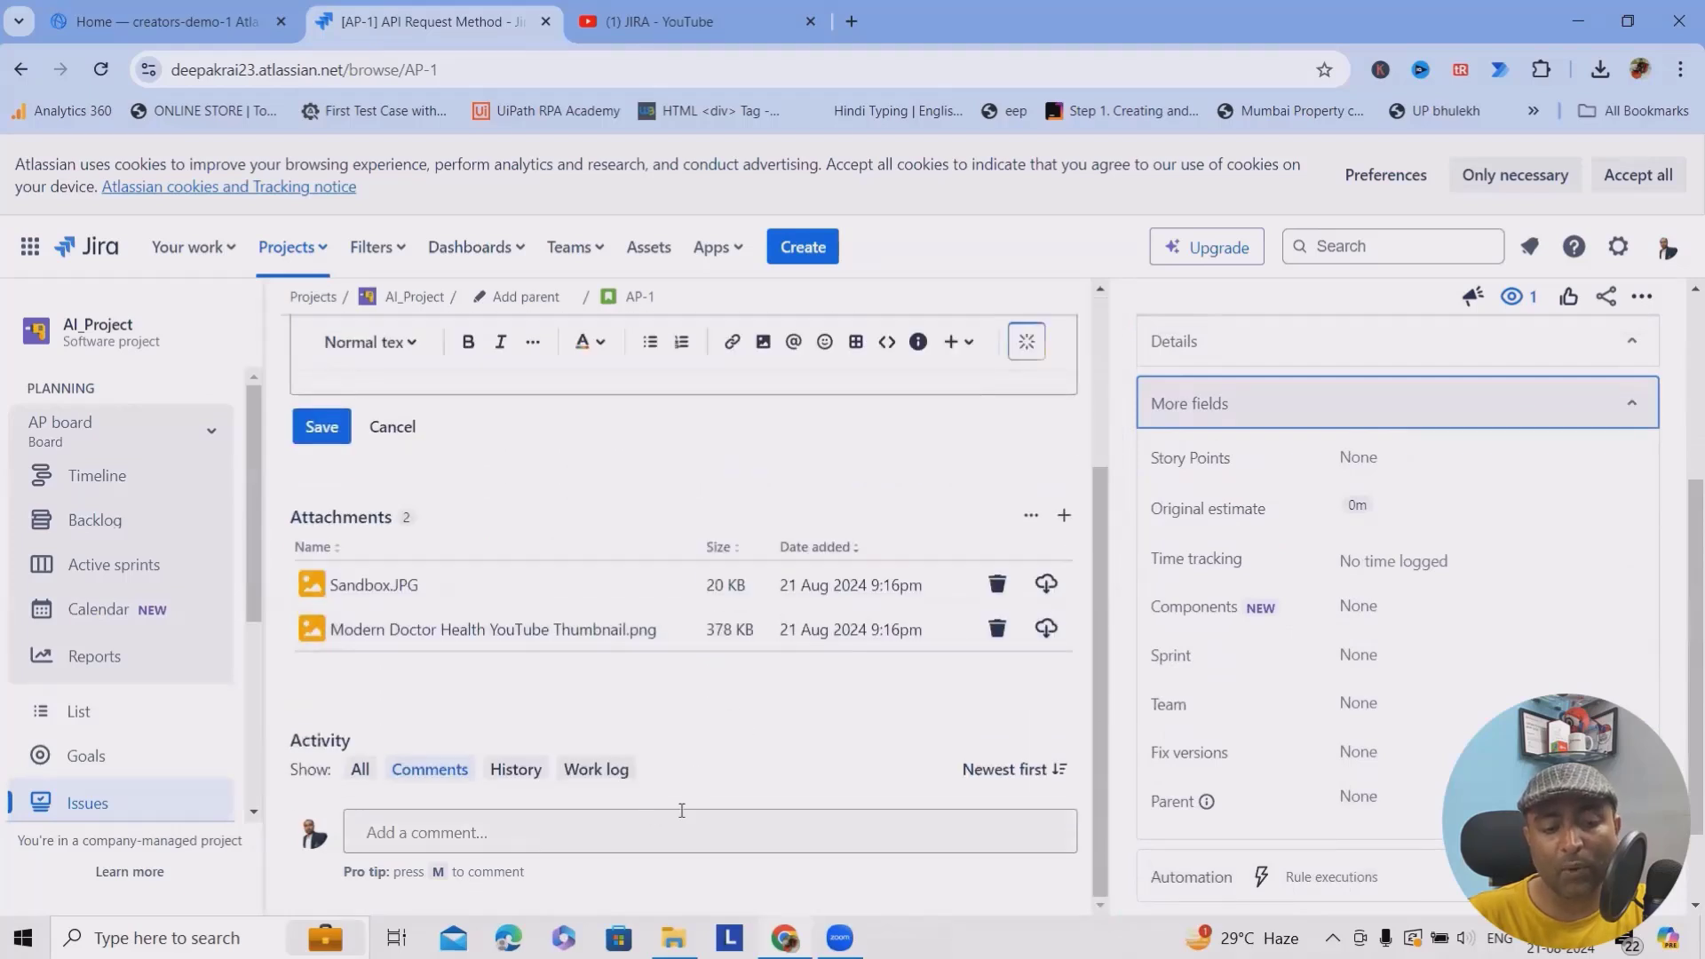
click(1641, 296)
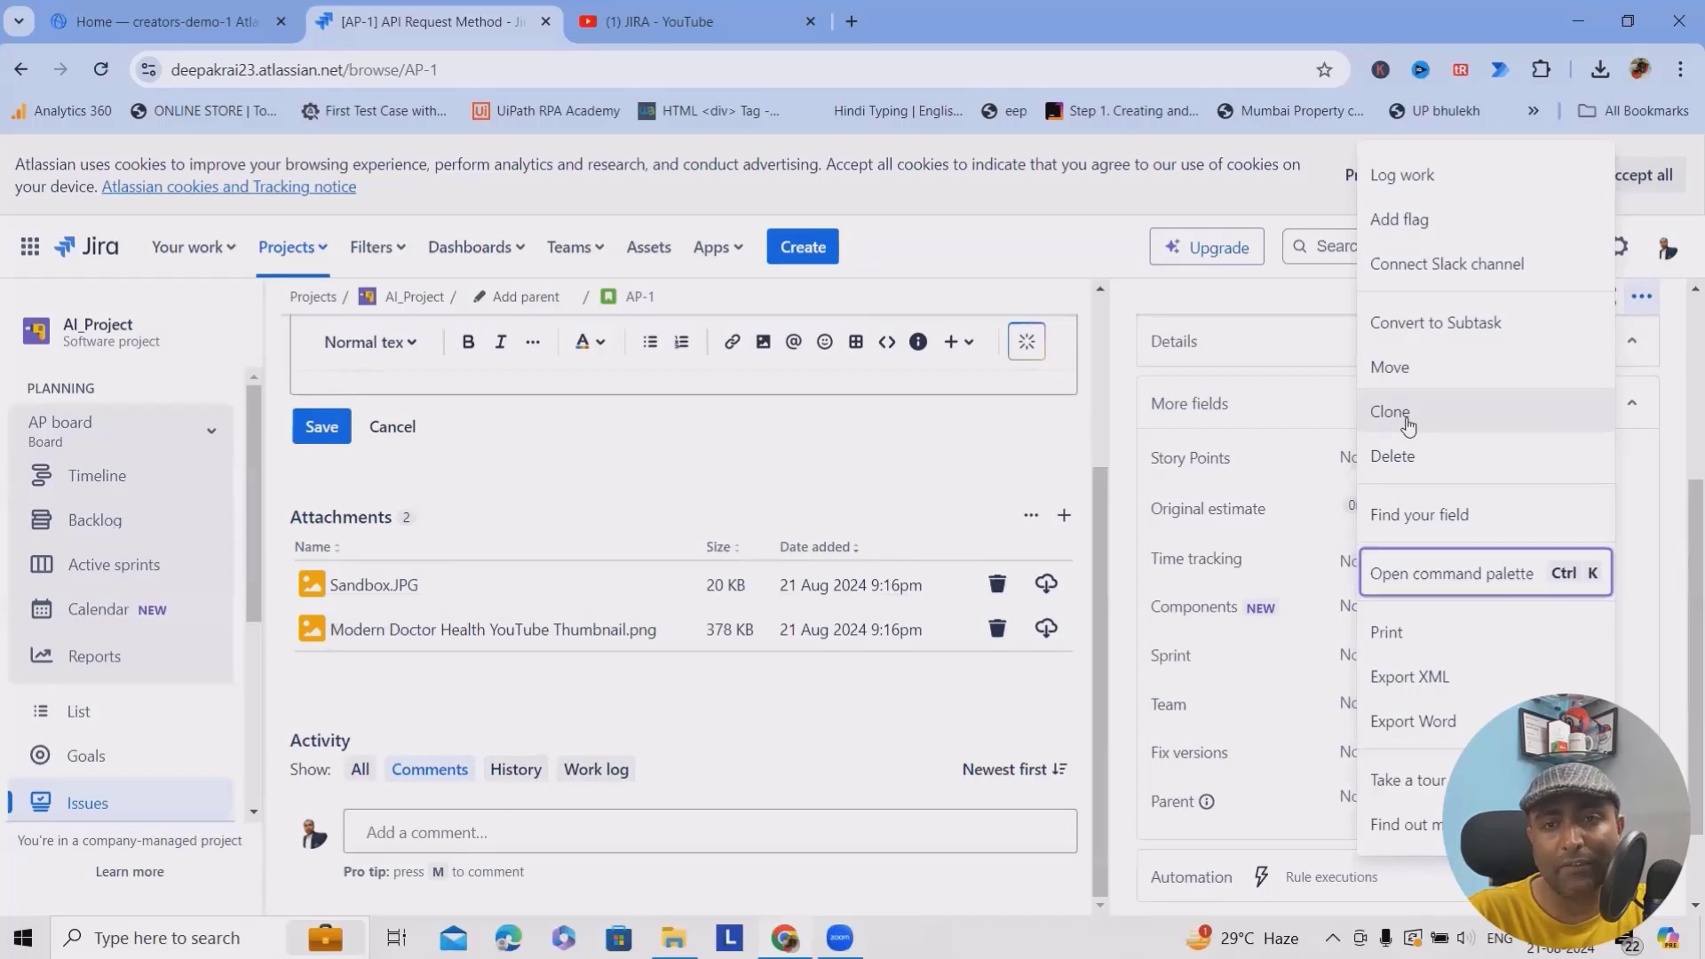
Step: Add a comment reading "Comment" to the API Request Method issue and save it
click(491, 835)
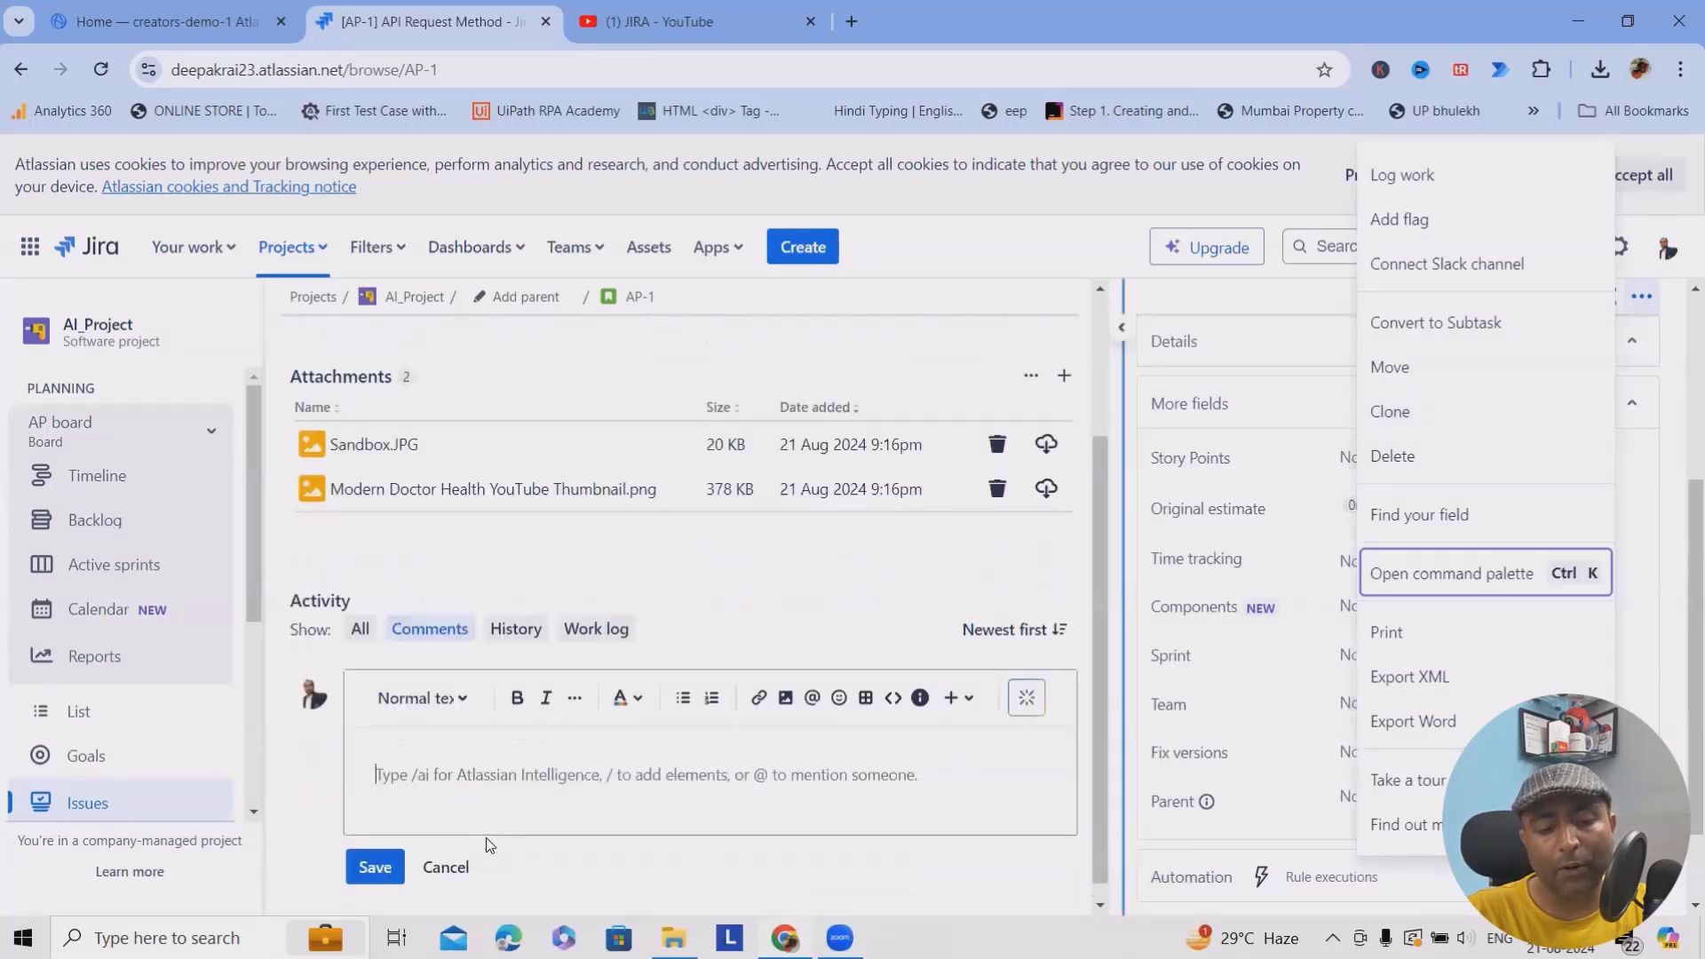
click(436, 788)
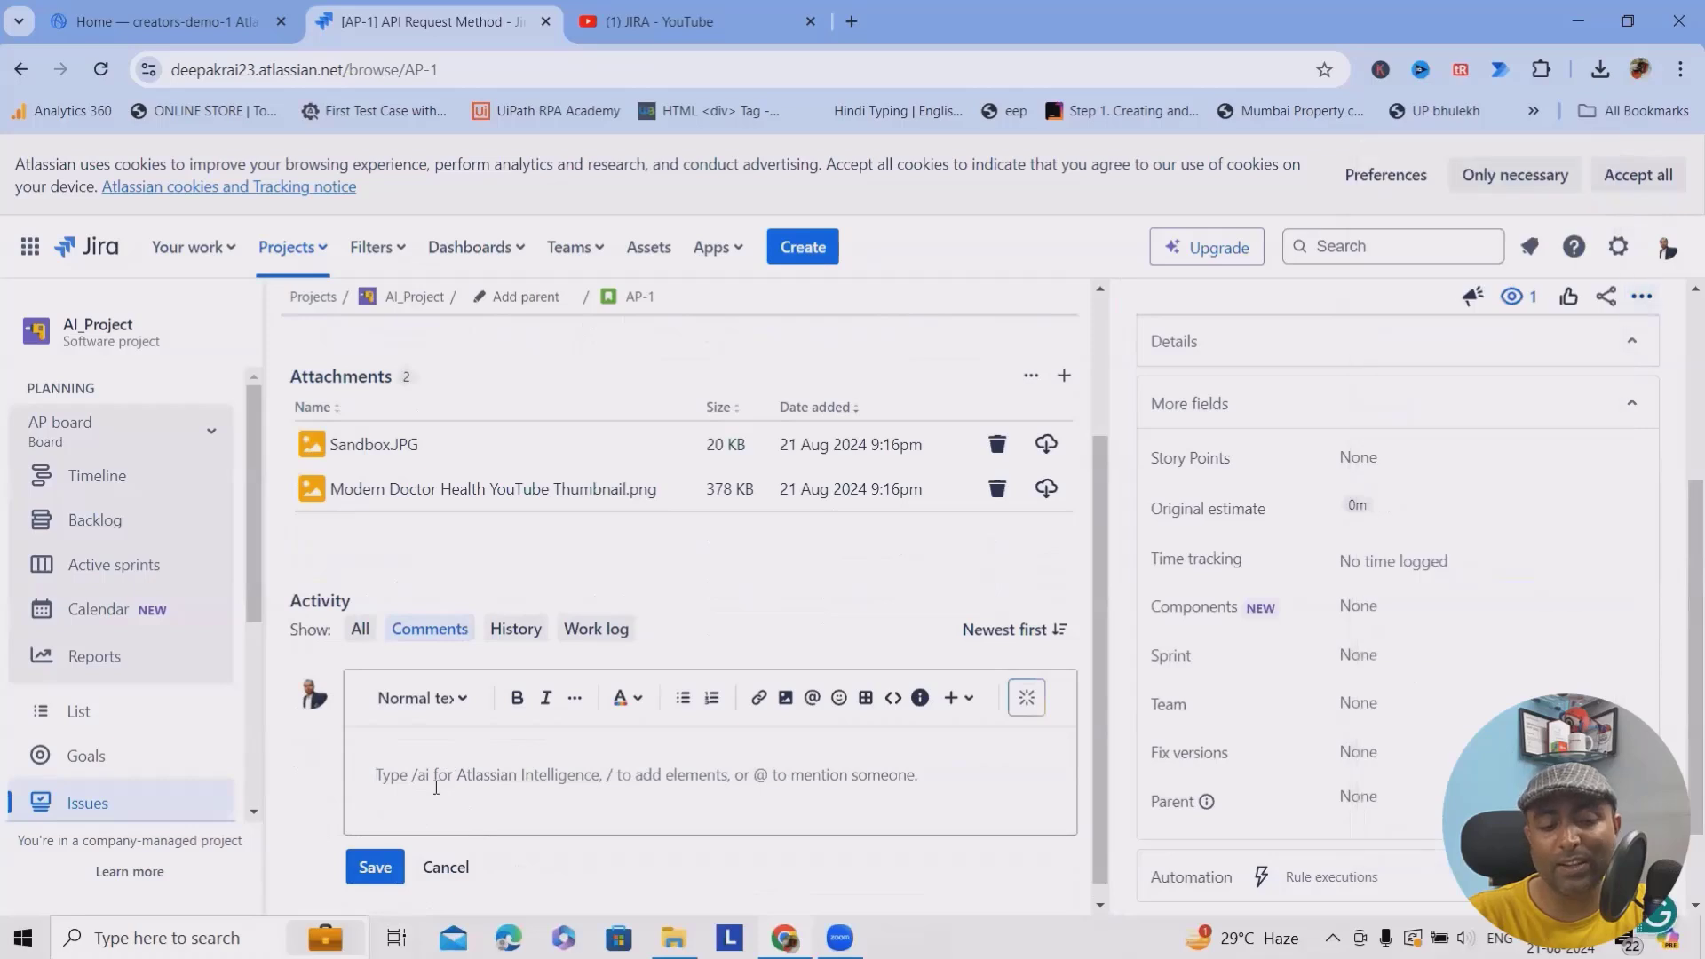
text(Comment)
click(375, 866)
scroll(818, 553, up, 3)
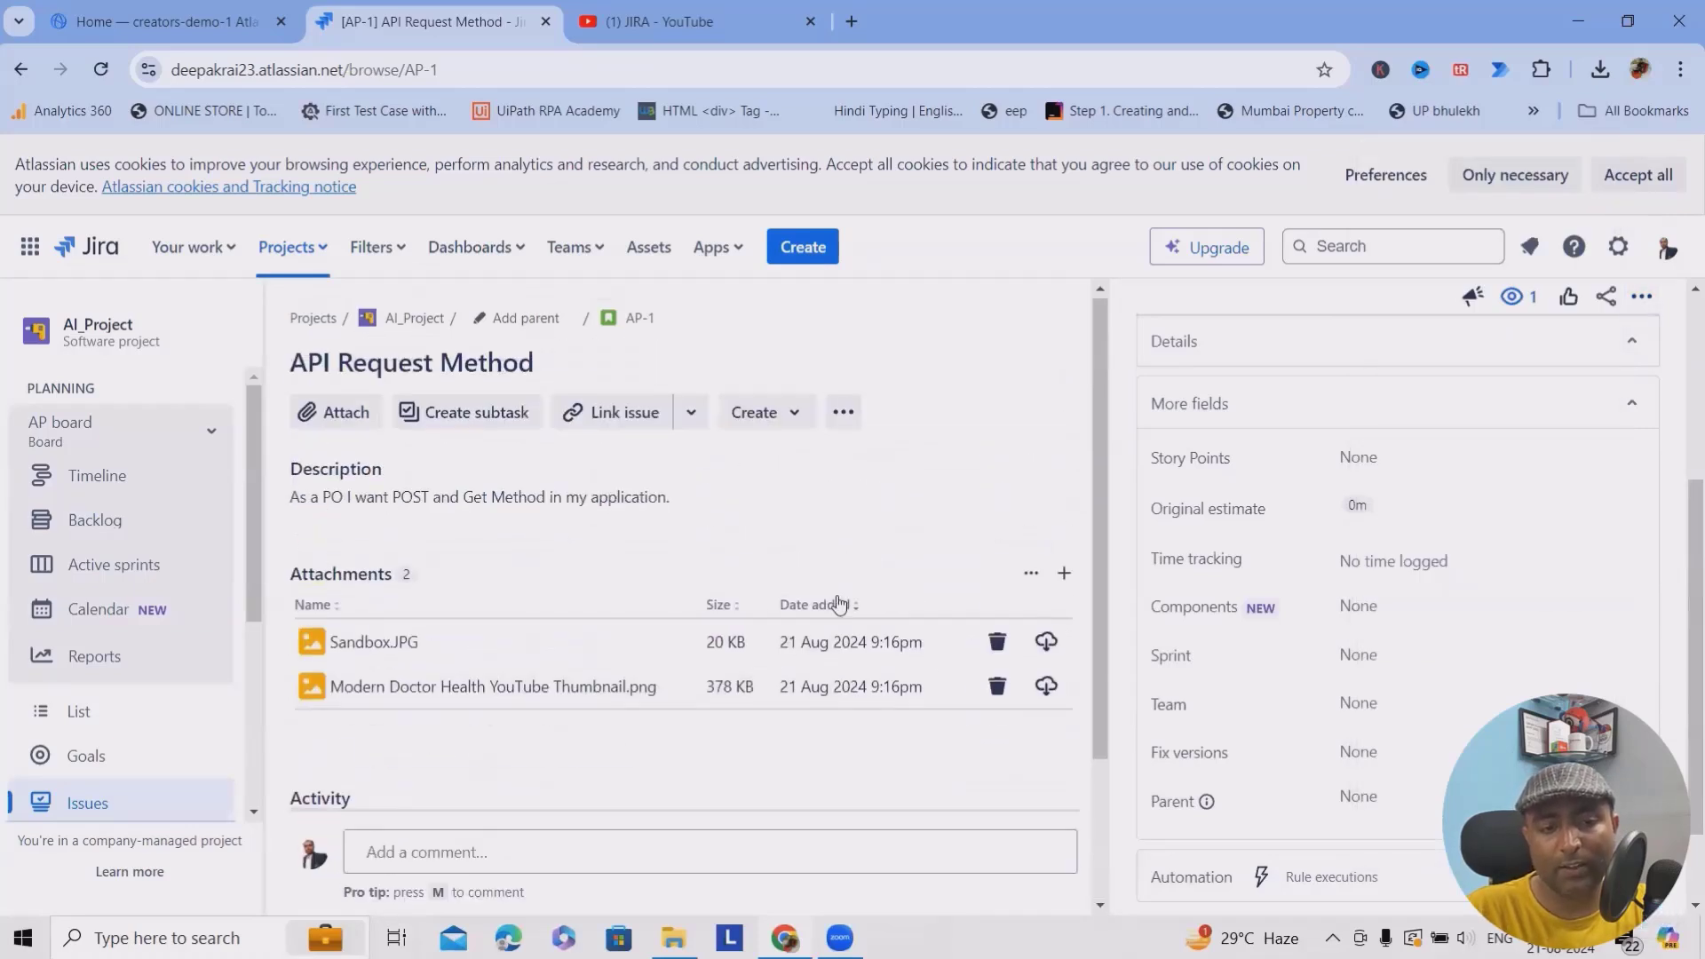
Step: Review the available issue actions again, and view the issue's change history and work log
click(843, 413)
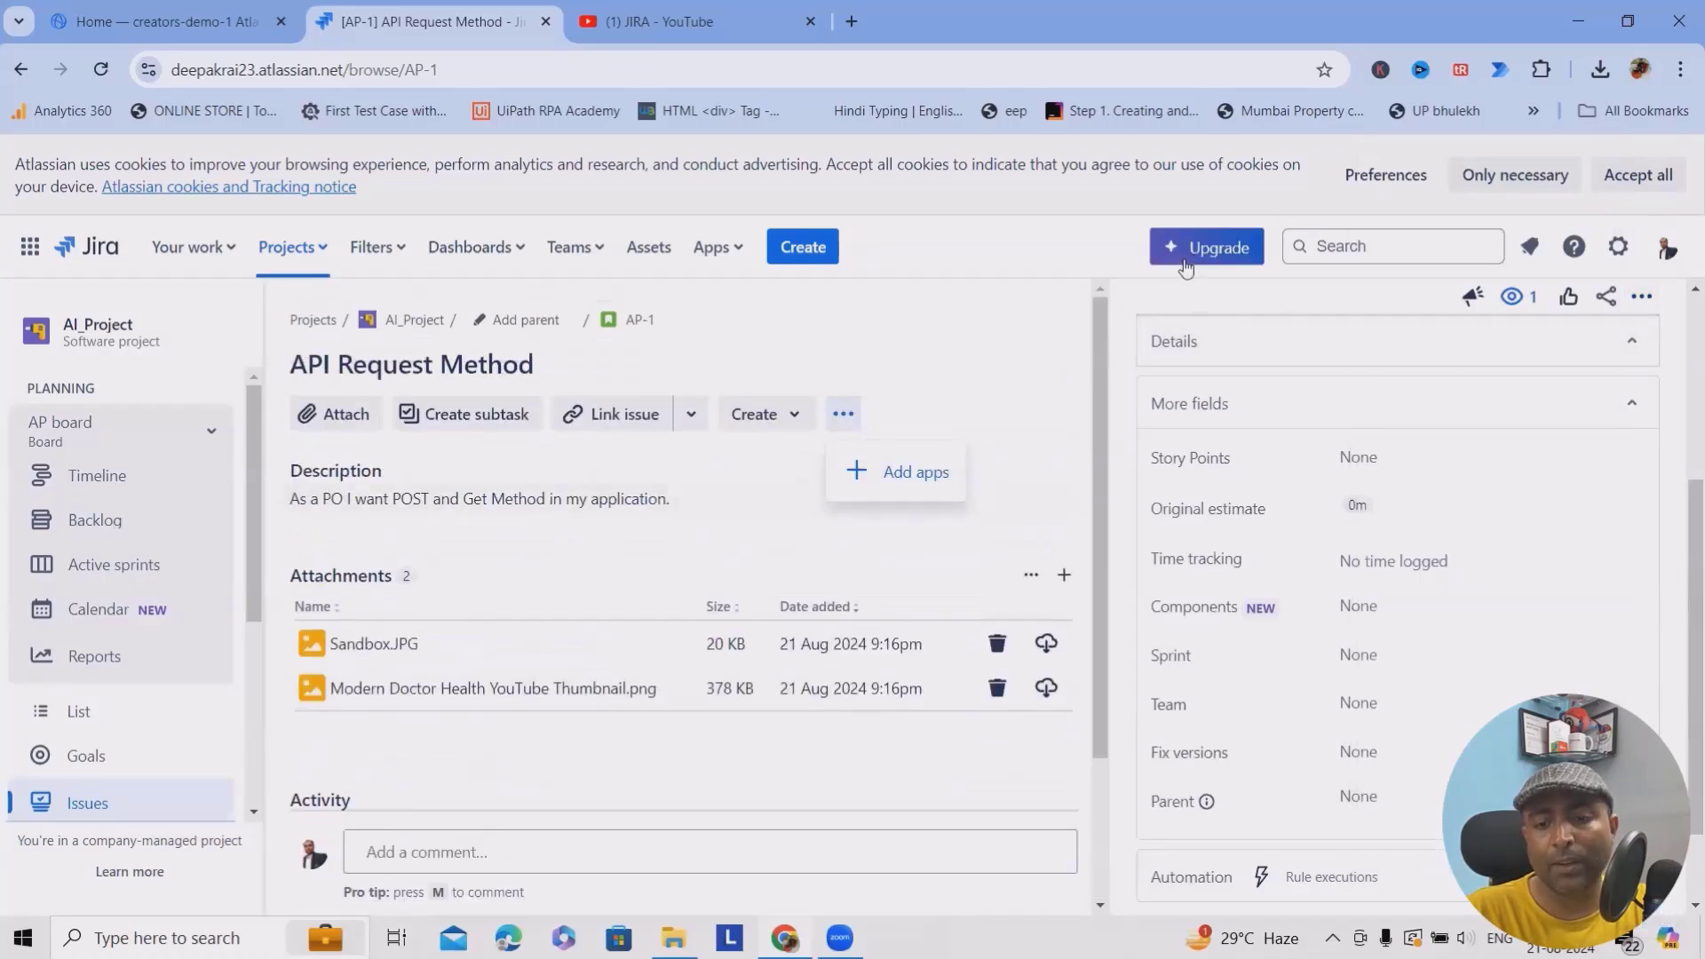
click(1642, 319)
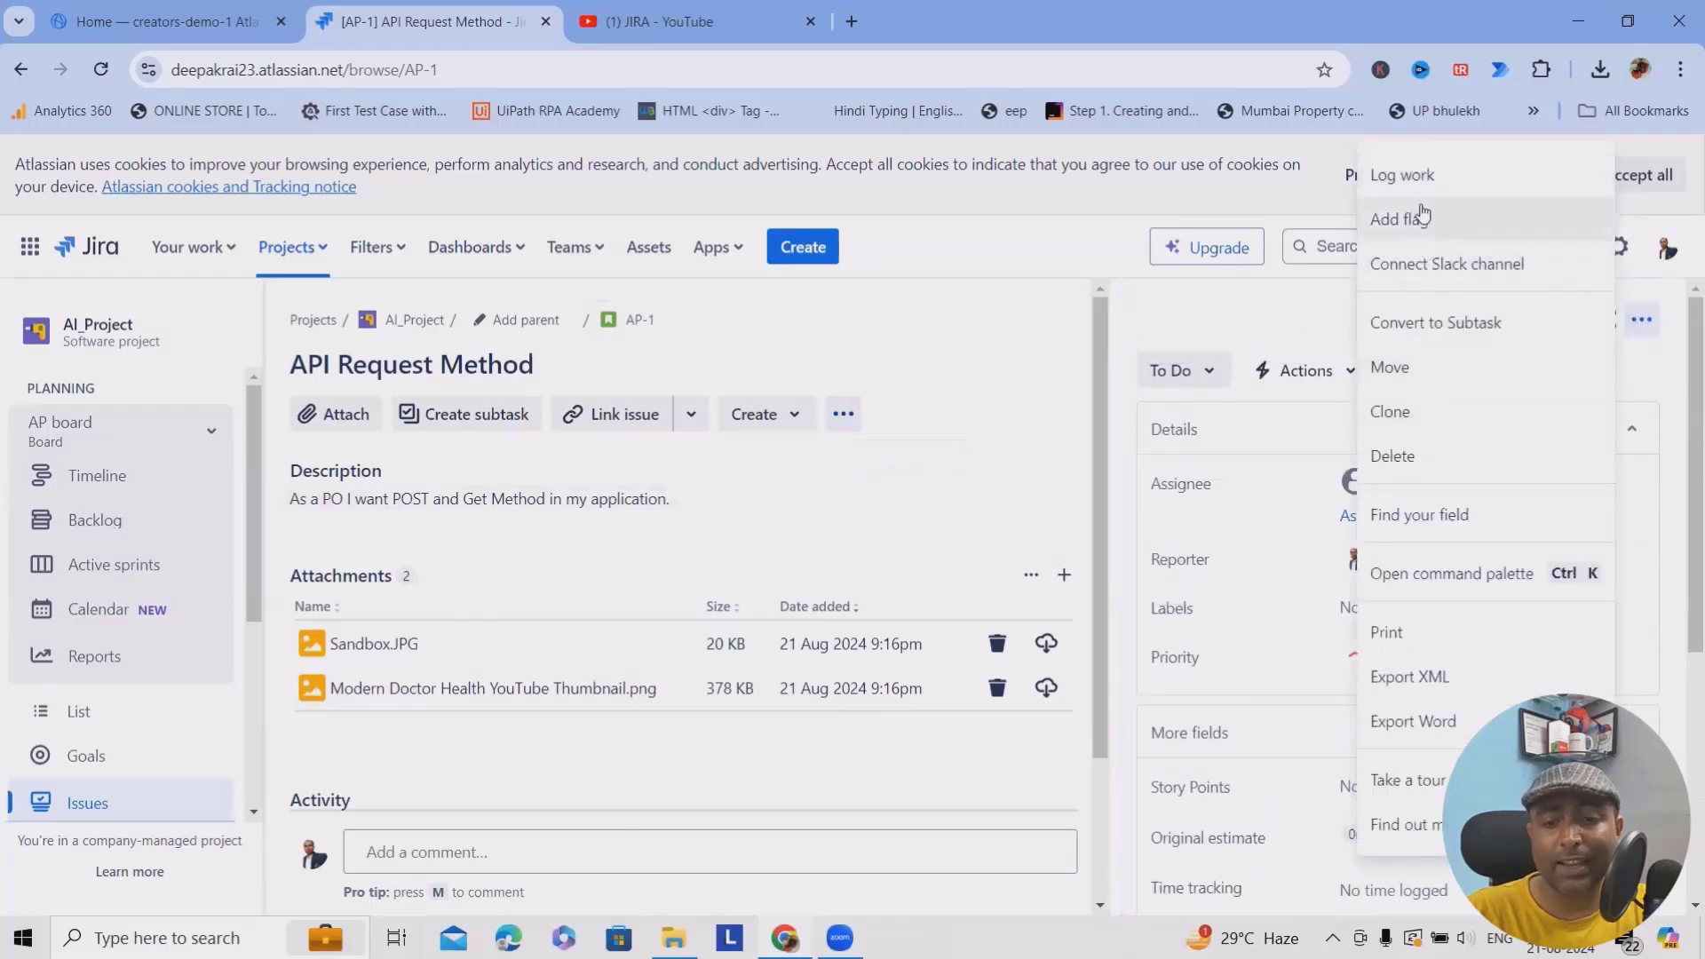
scroll(675, 577, down, 2)
click(516, 654)
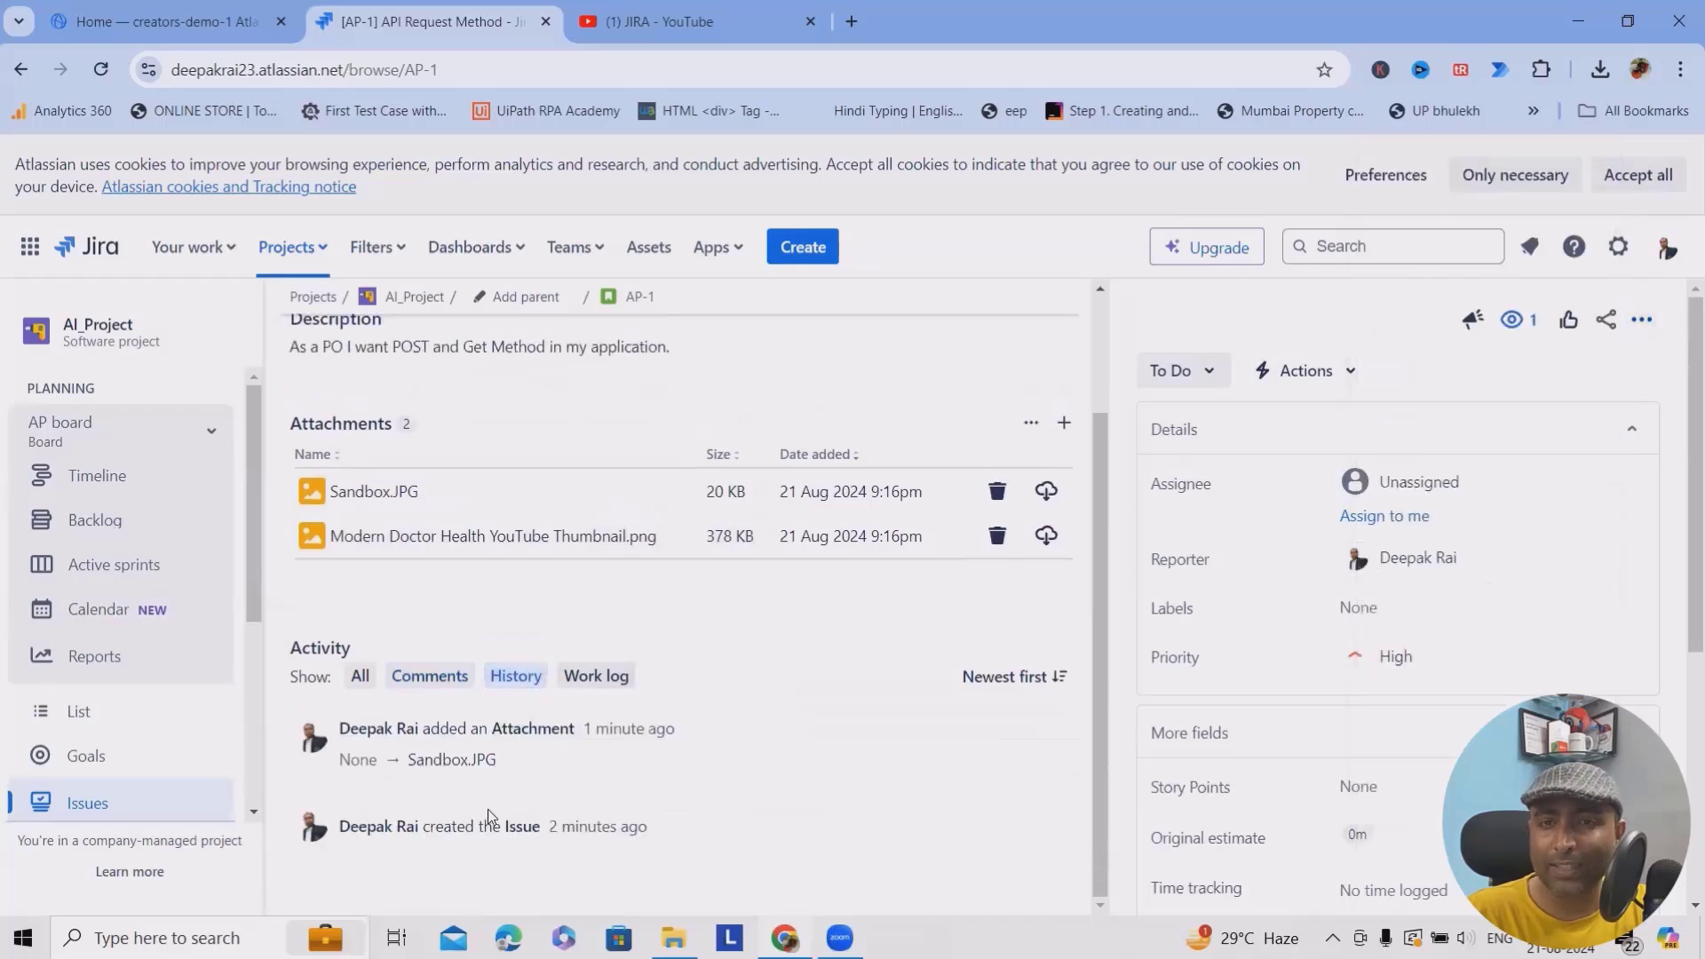
click(597, 679)
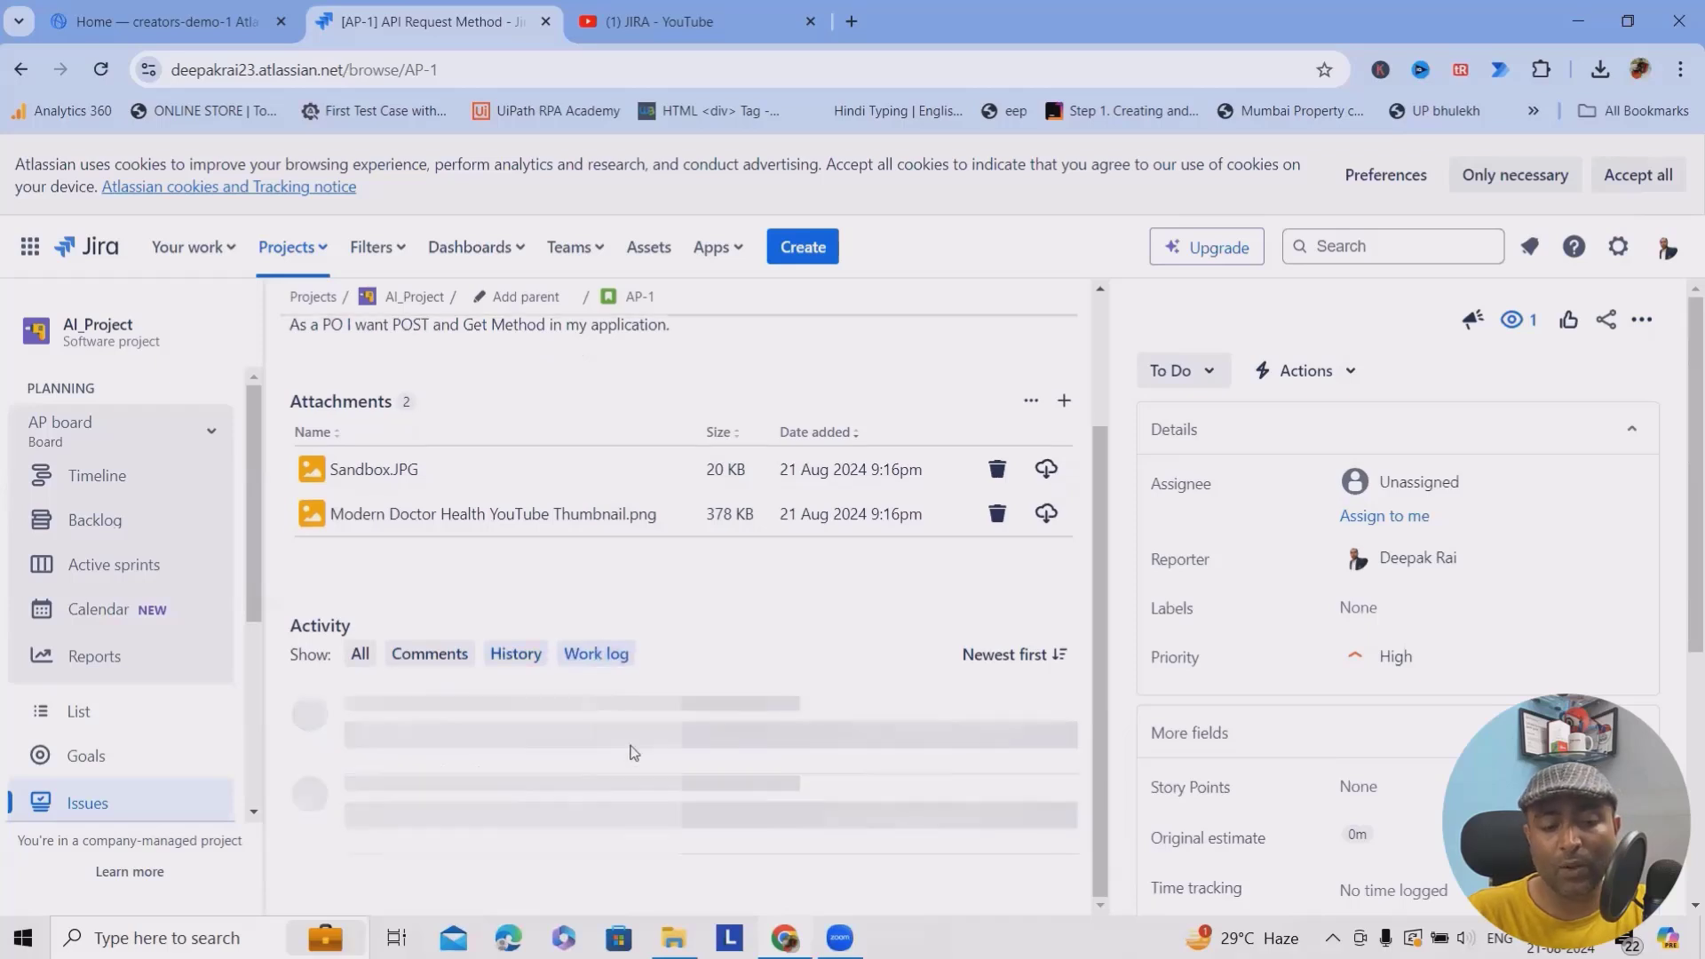
Step: Review the issue's attachment list options, and open the file chooser for adding another attachment without choosing a file
scroll(879, 724, down, 3)
scroll(871, 734, up, 5)
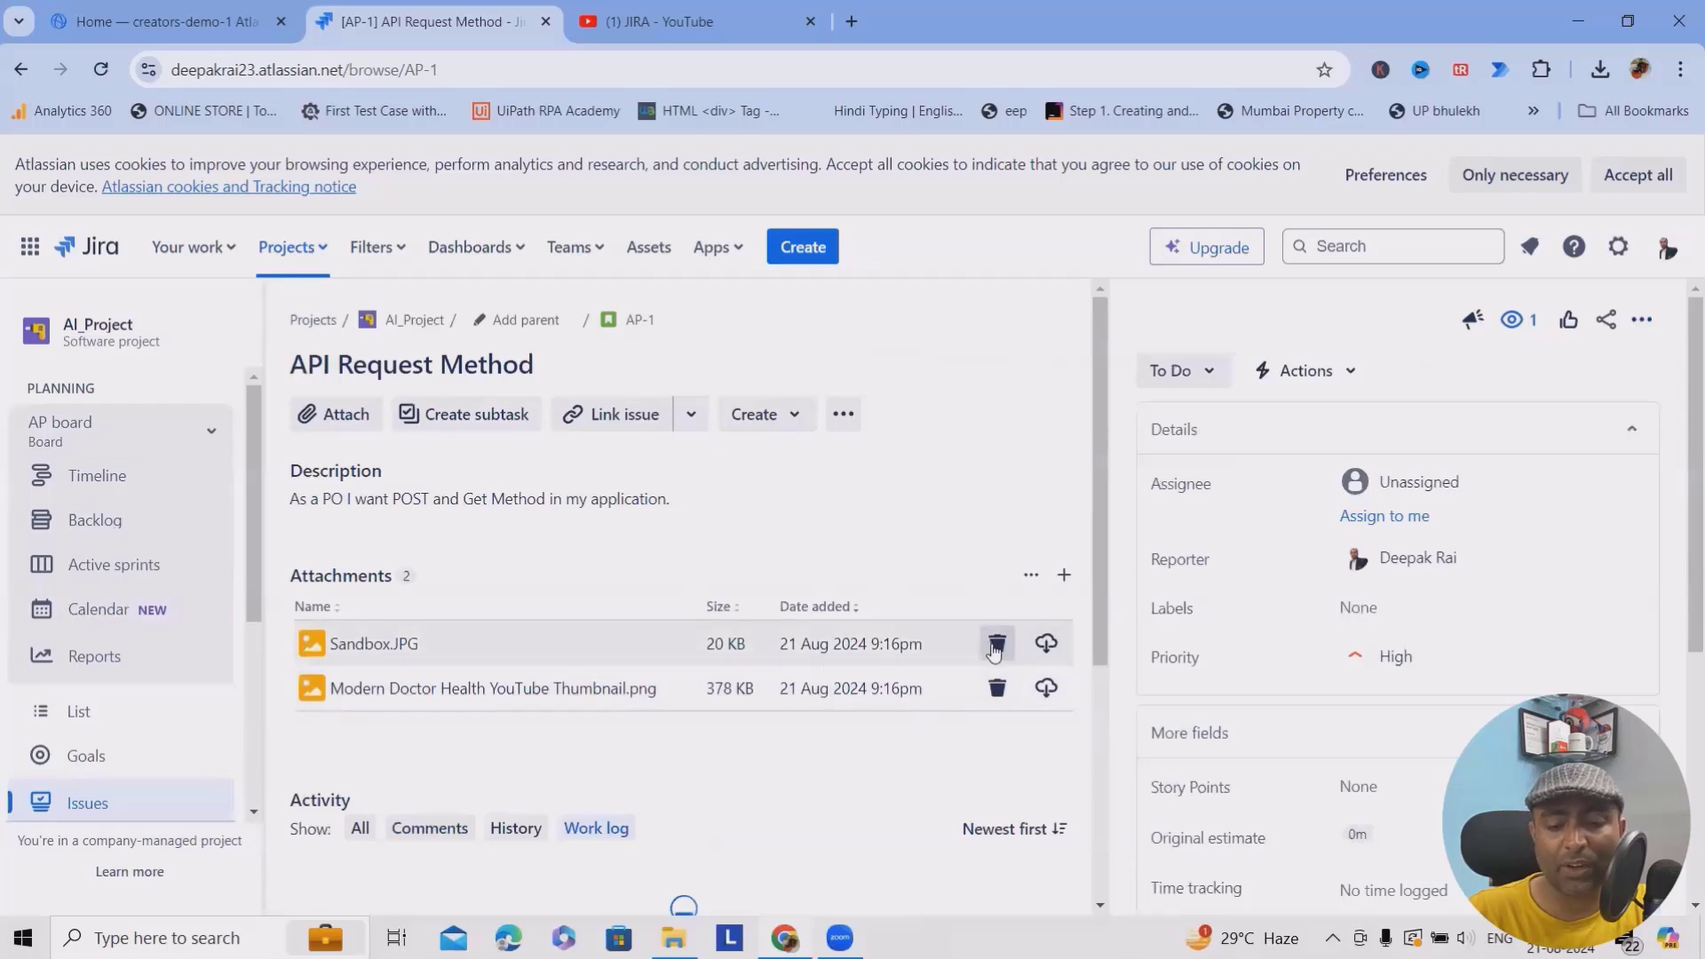
click(1030, 574)
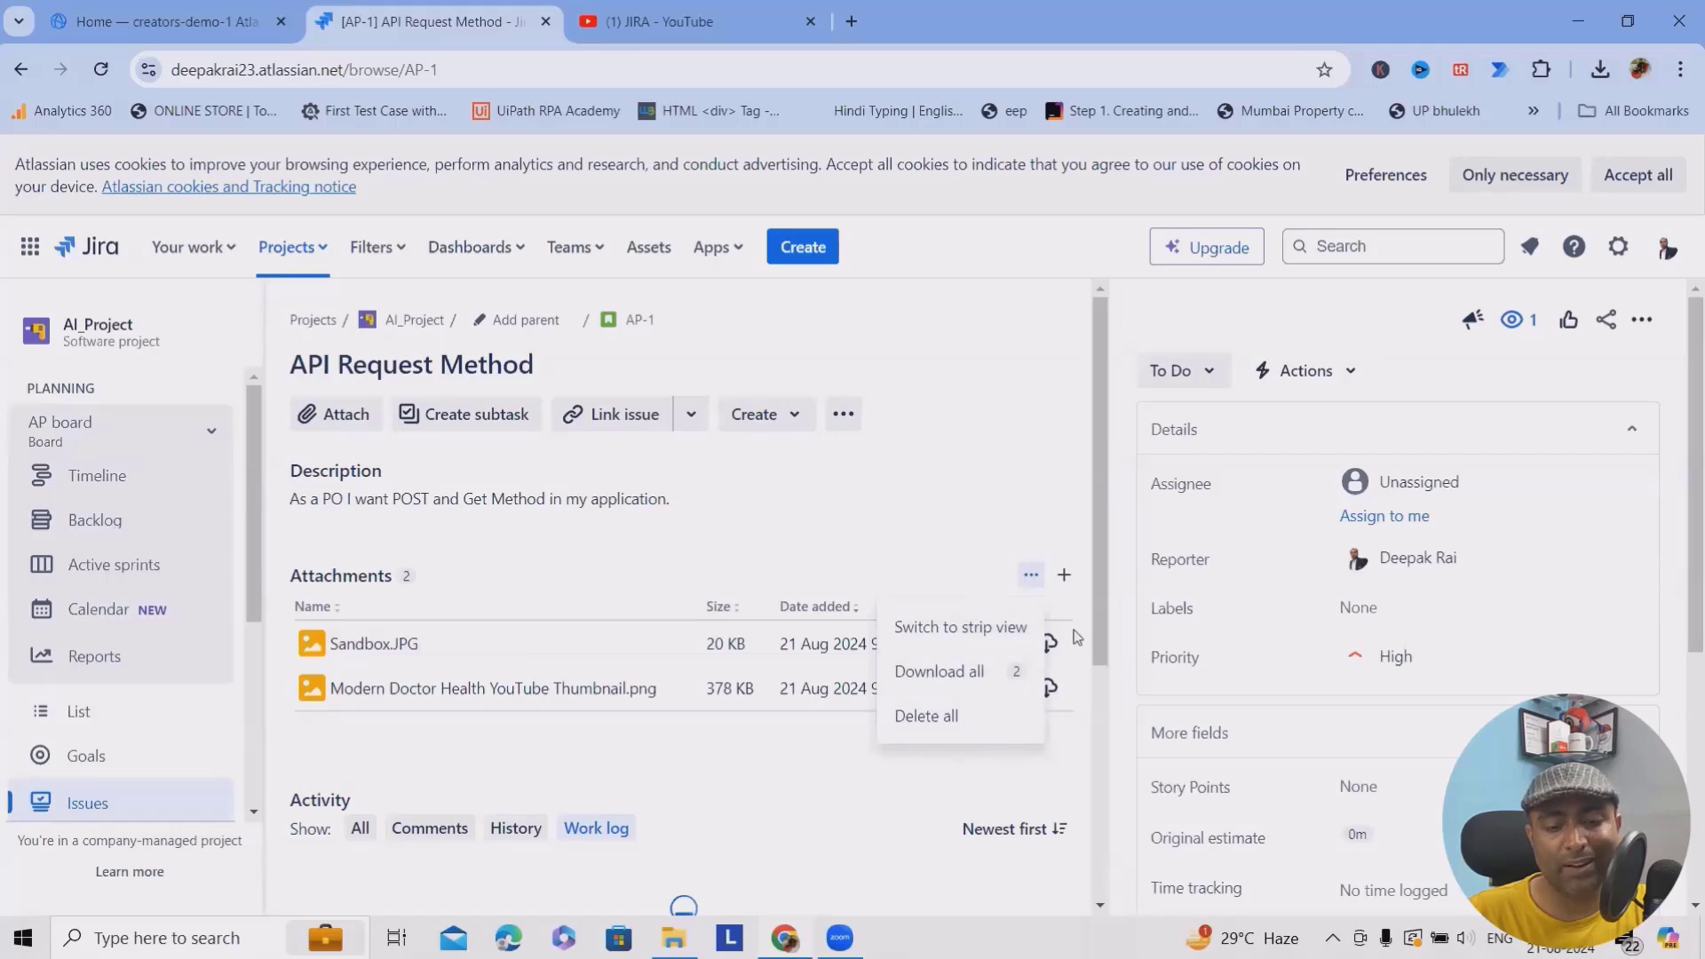
click(1064, 574)
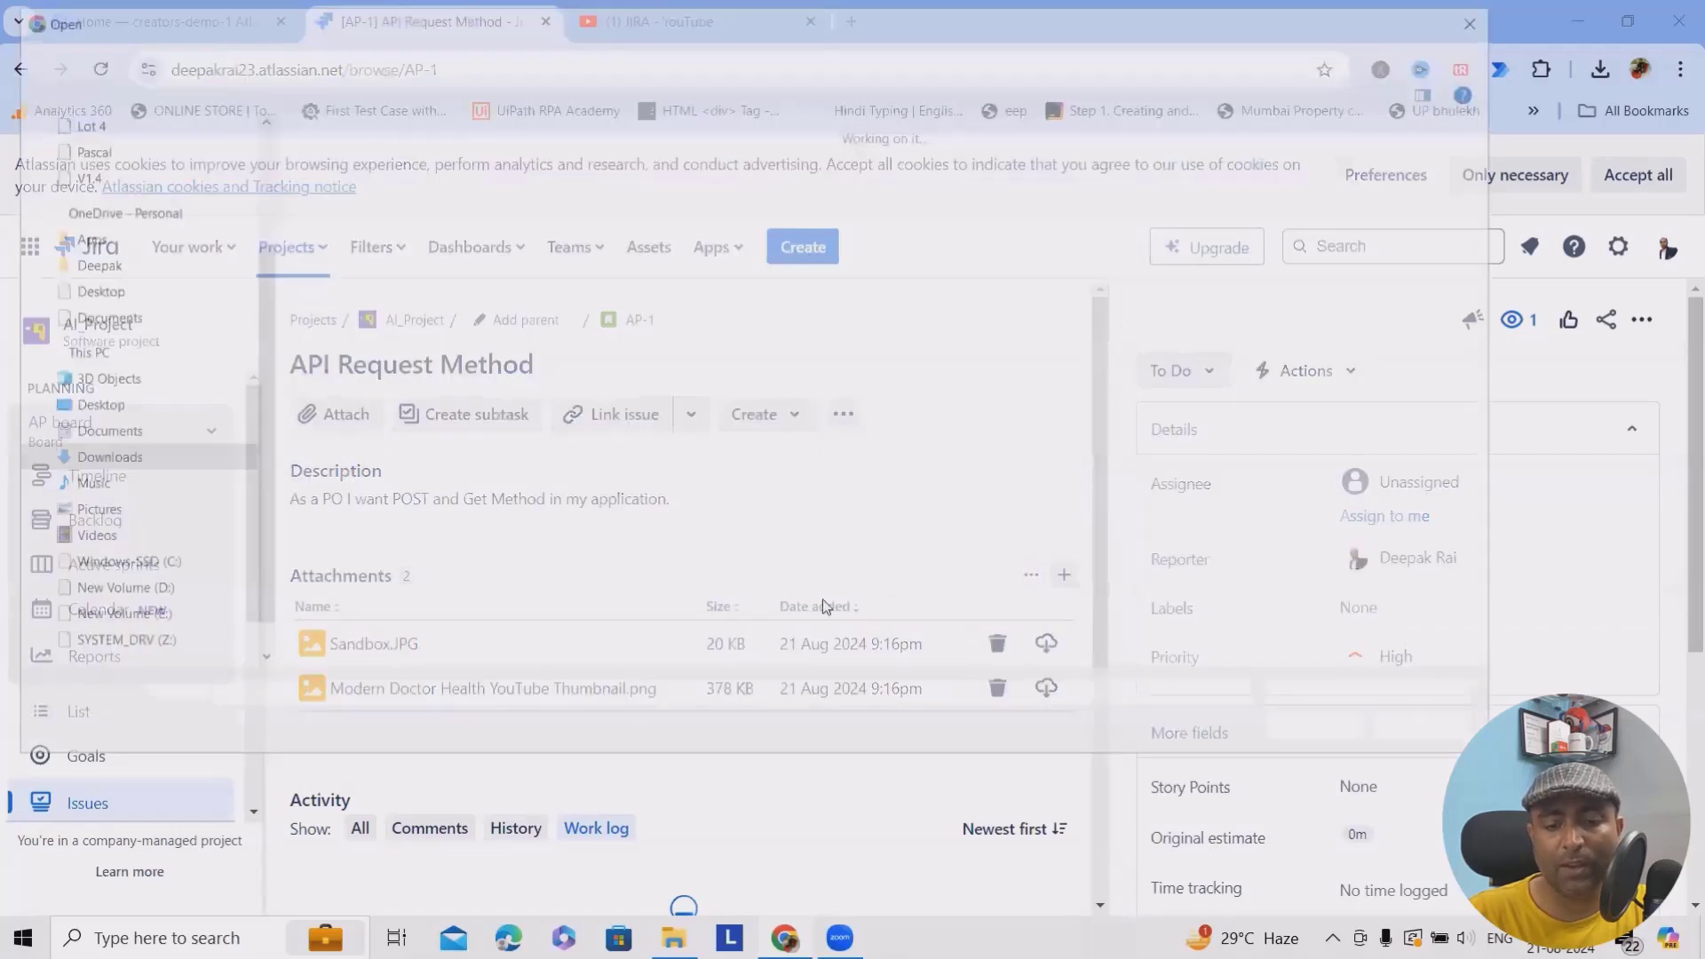
click(1426, 727)
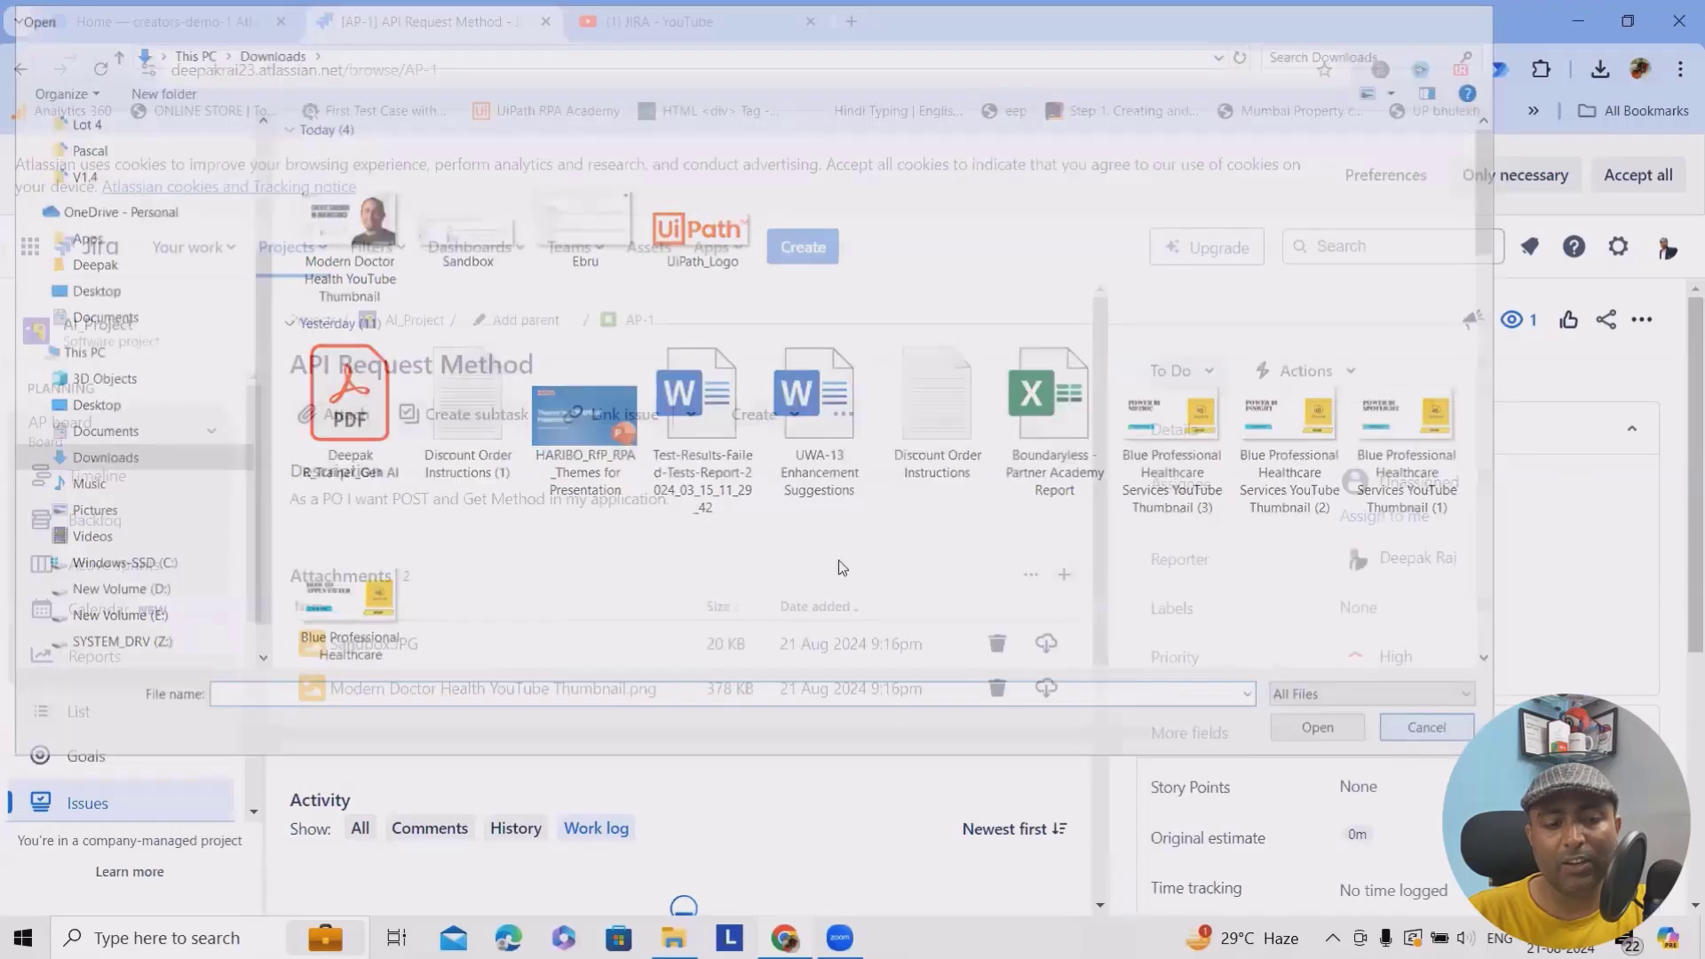
Step: View the Confluence content types that can be created from the API Request Method issue without creating any
scroll(571, 609, down, 3)
scroll(582, 640, up, 3)
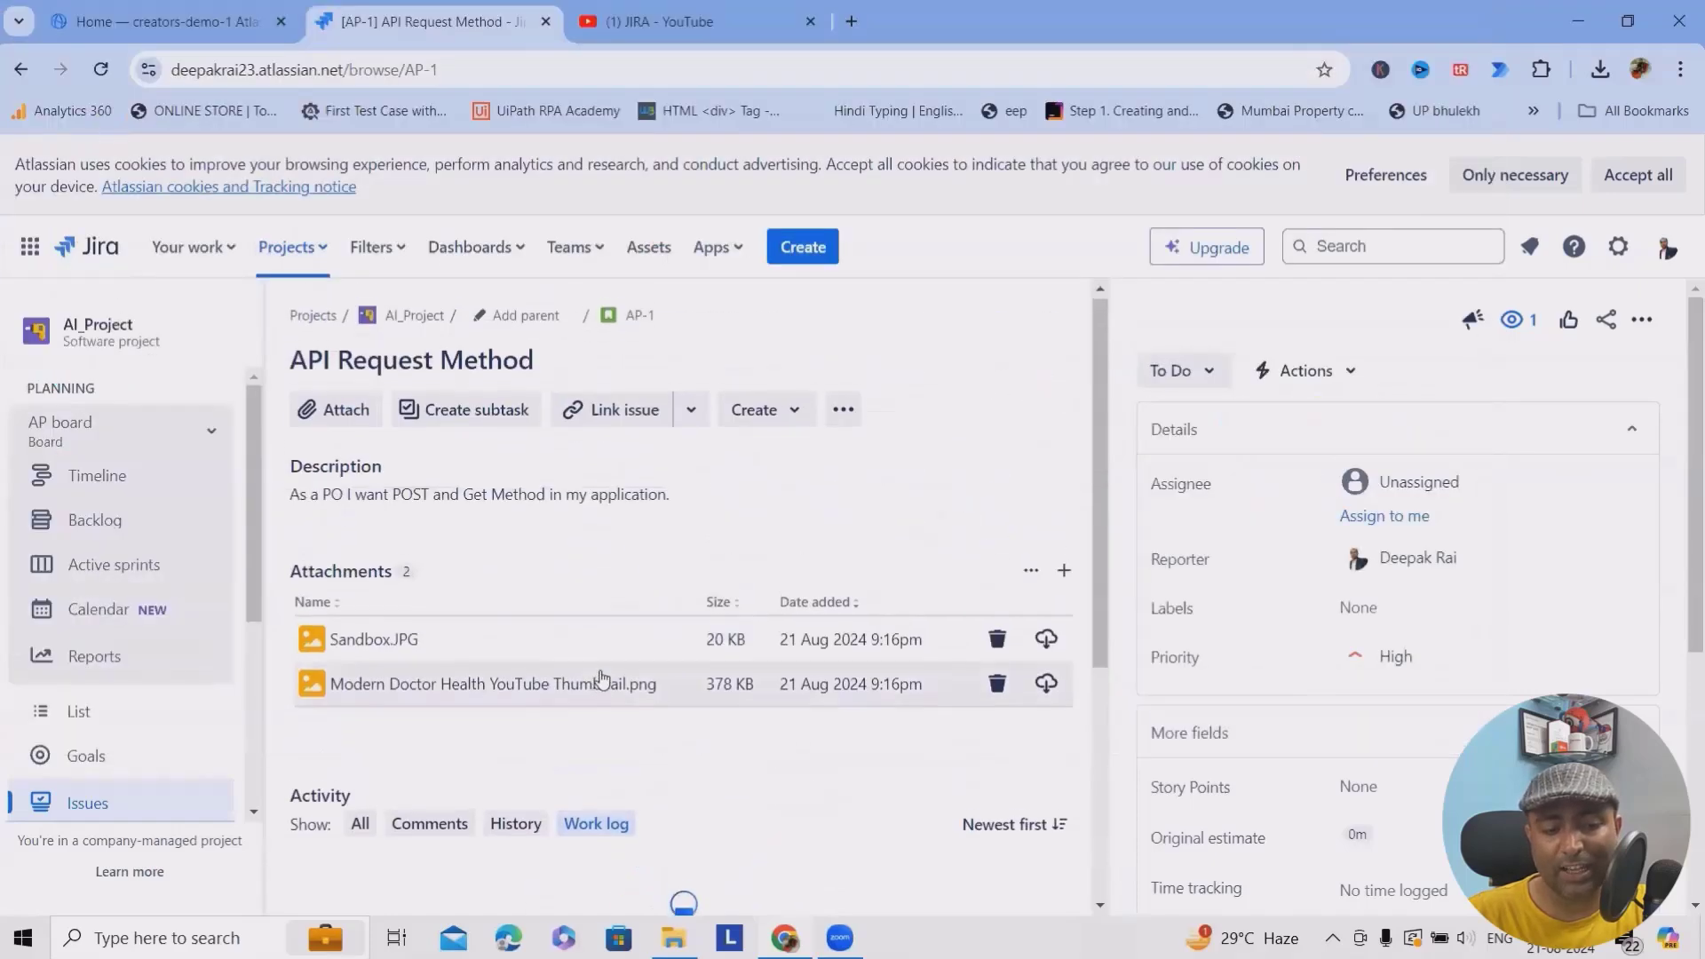
click(777, 411)
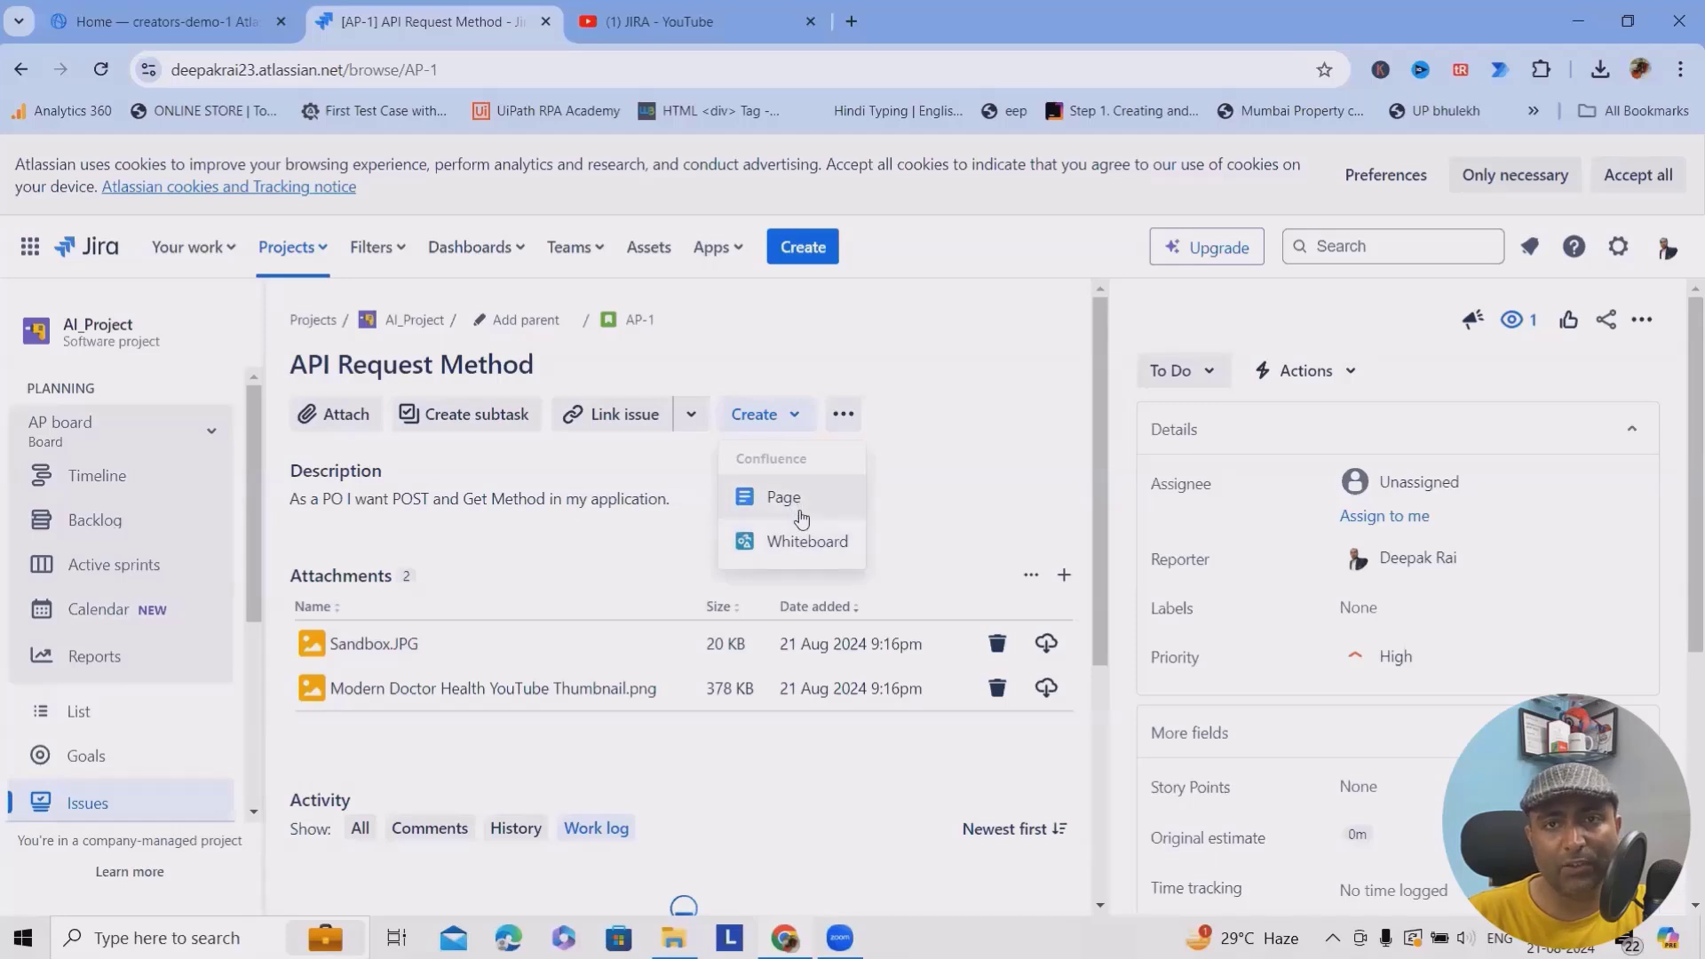
click(952, 500)
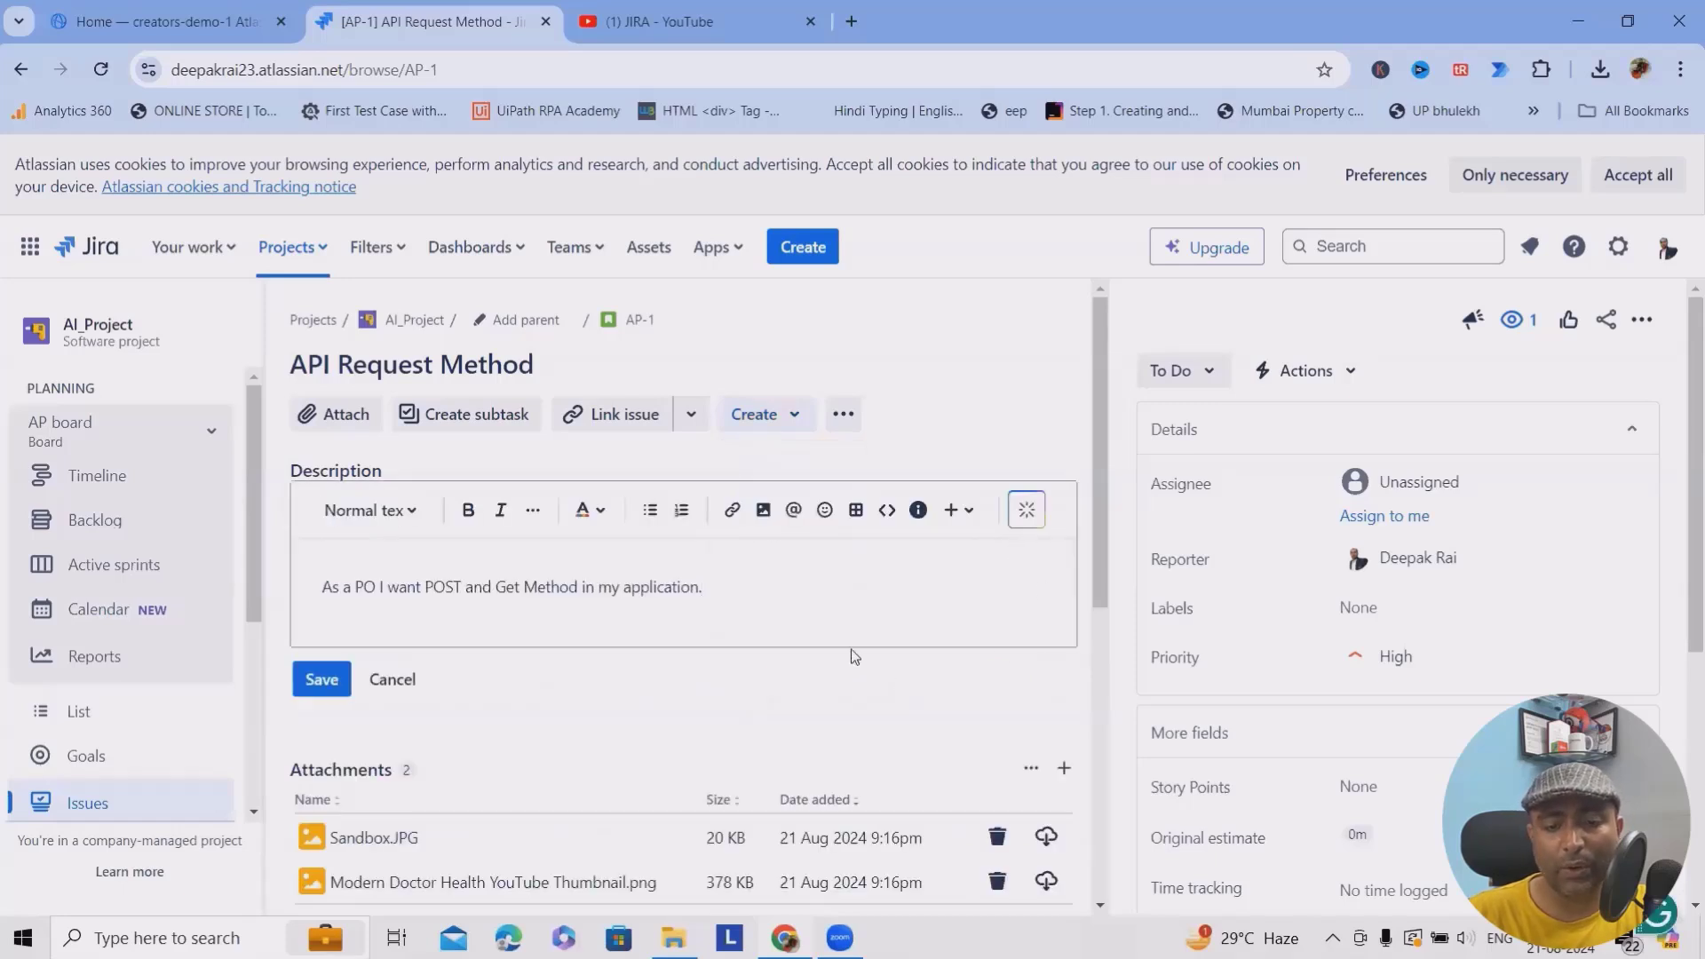